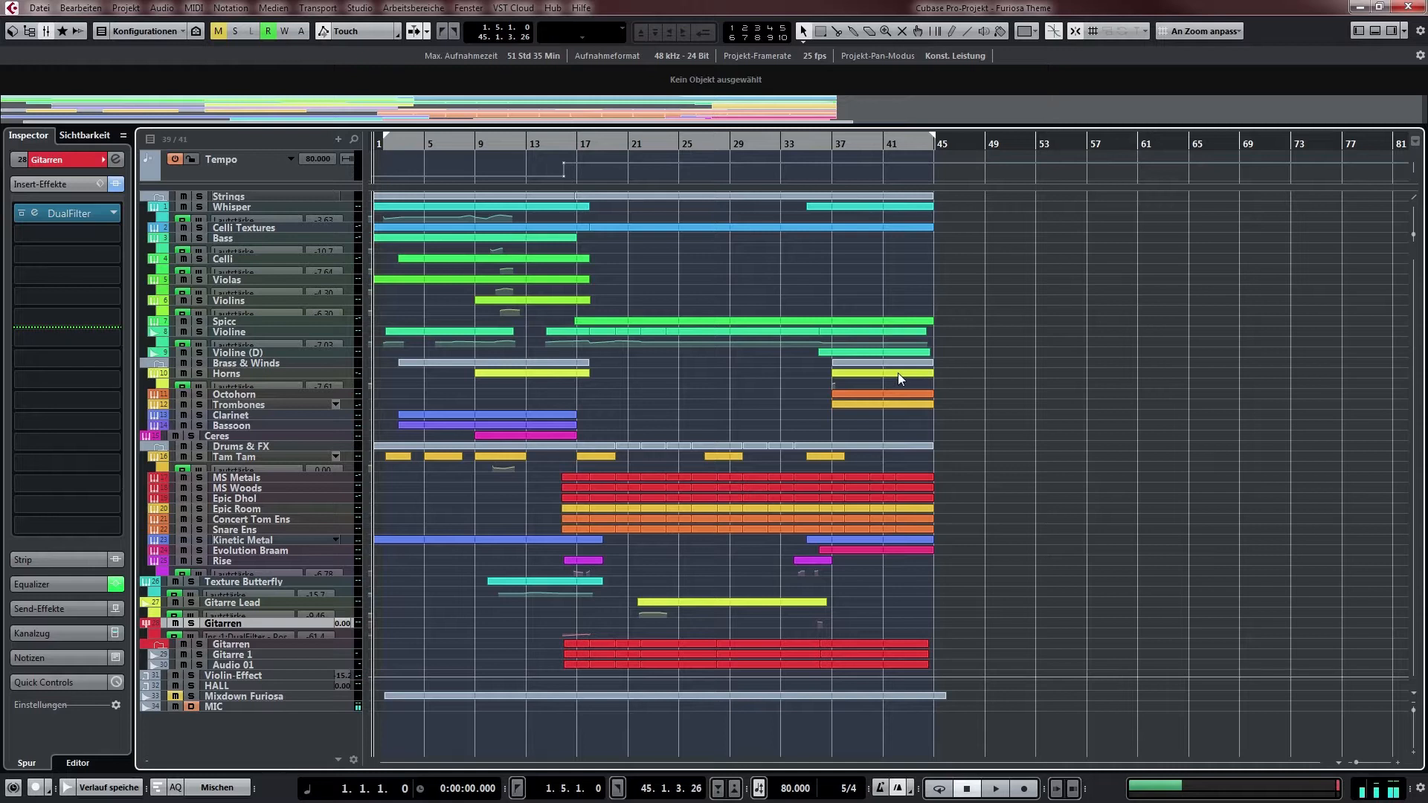
Play the project from the beginning and follow the strings, winds and Tam Tam tracks through the slow intro
{"action": "key", "text": "KP_1"}
{"action": "key", "text": "space"}
{"action": "scroll", "coordinate": [418, 437], "scroll_direction": "up", "scroll_amount": 3}
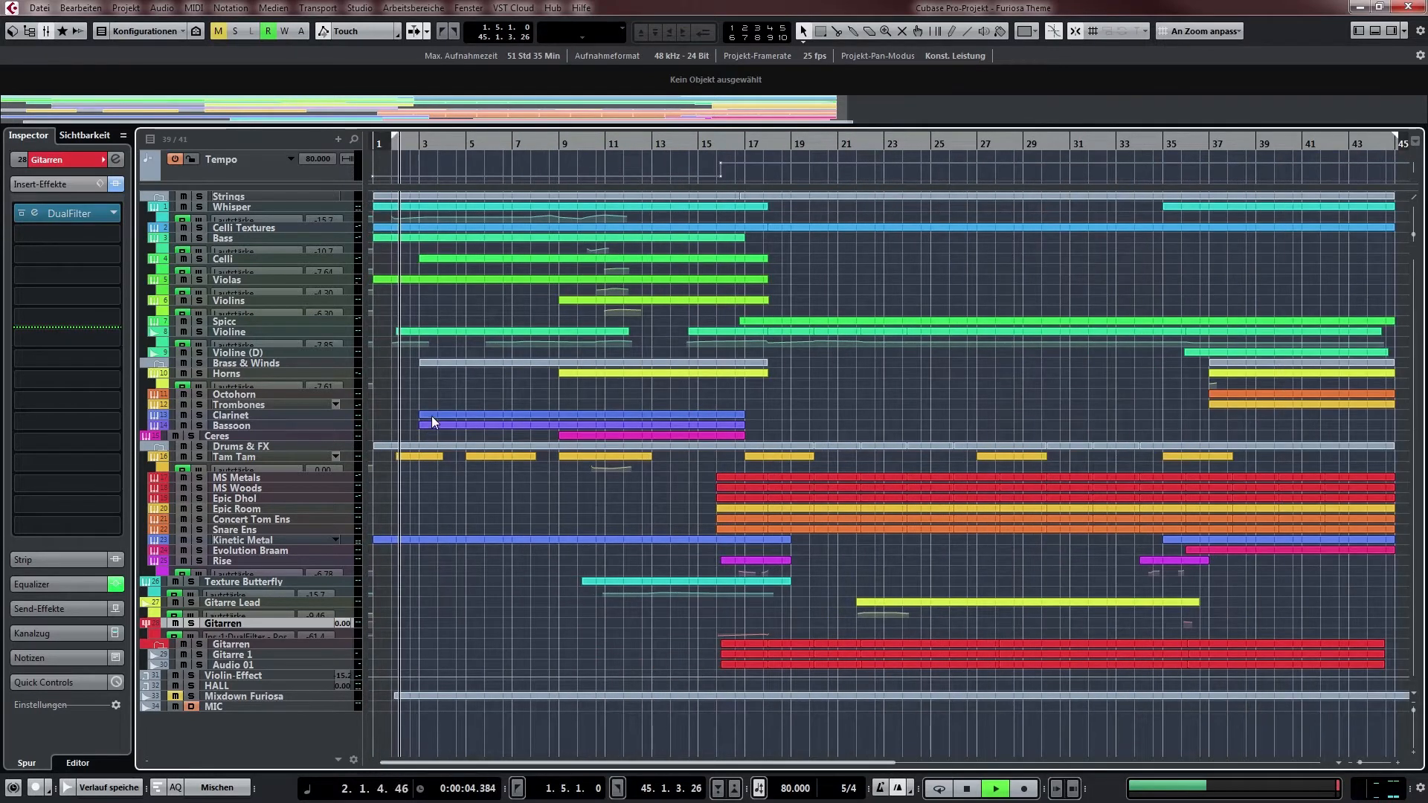
{"action": "scroll", "coordinate": [431, 417], "scroll_direction": "up", "scroll_amount": 1}
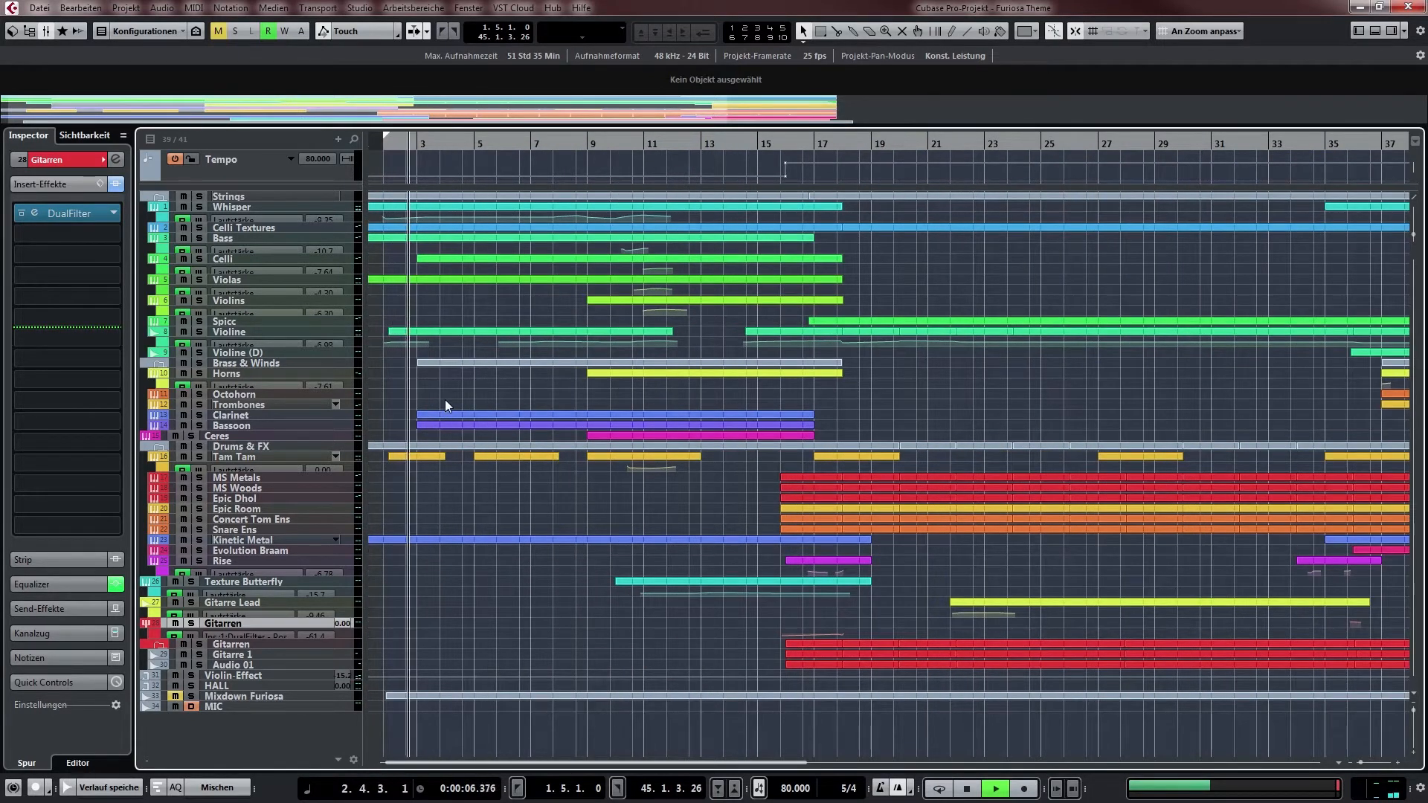
{"action": "key", "text": "shift+h"}
{"action": "left_click_drag", "start_coordinate": [519, 323], "coordinate": [534, 569]}
{"action": "scroll", "coordinate": [448, 337], "scroll_direction": "up", "scroll_amount": 4}
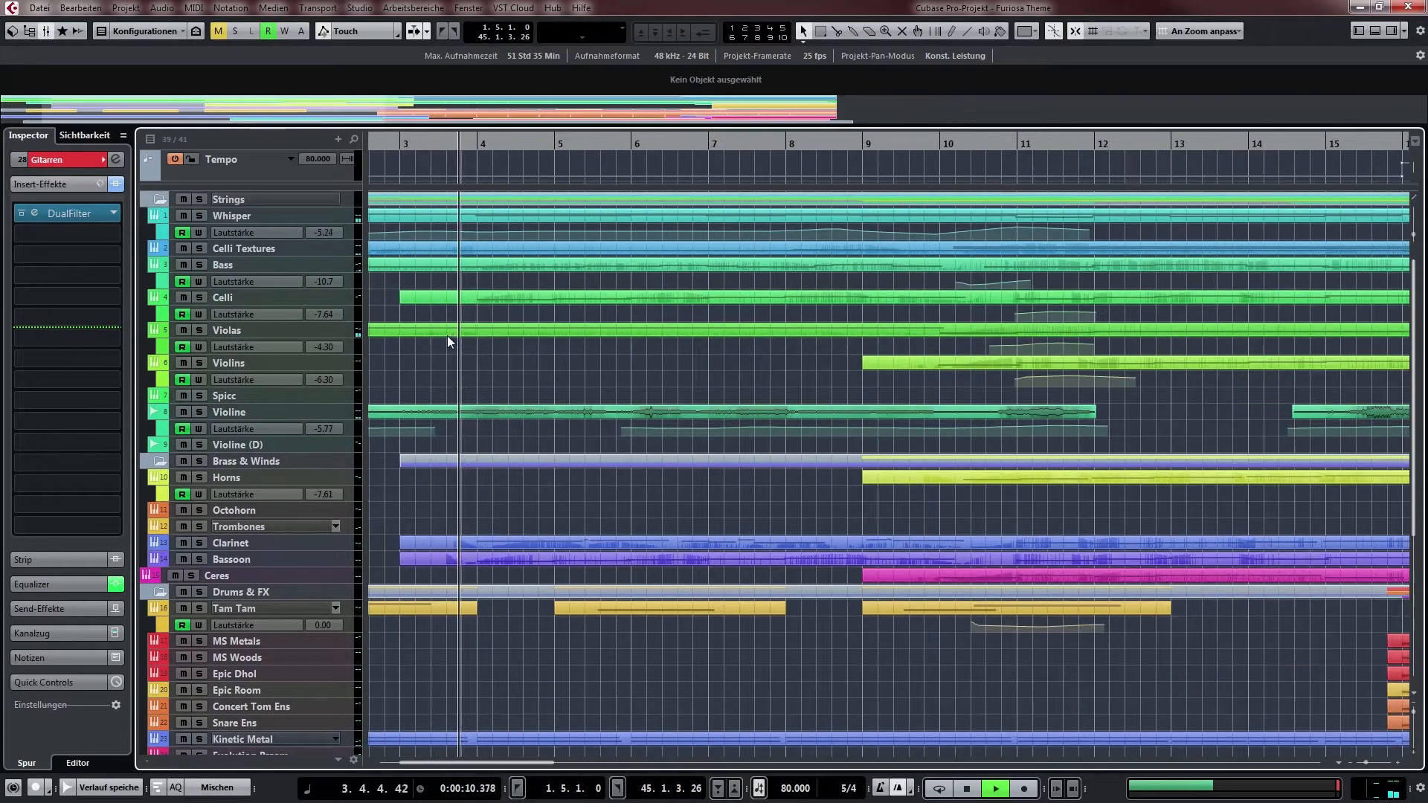
{"action": "left_click_drag", "start_coordinate": [554, 354], "coordinate": [494, 364]}
{"action": "left_click_drag", "start_coordinate": [814, 379], "coordinate": [719, 381]}
{"action": "left_click_drag", "start_coordinate": [811, 413], "coordinate": [756, 387]}
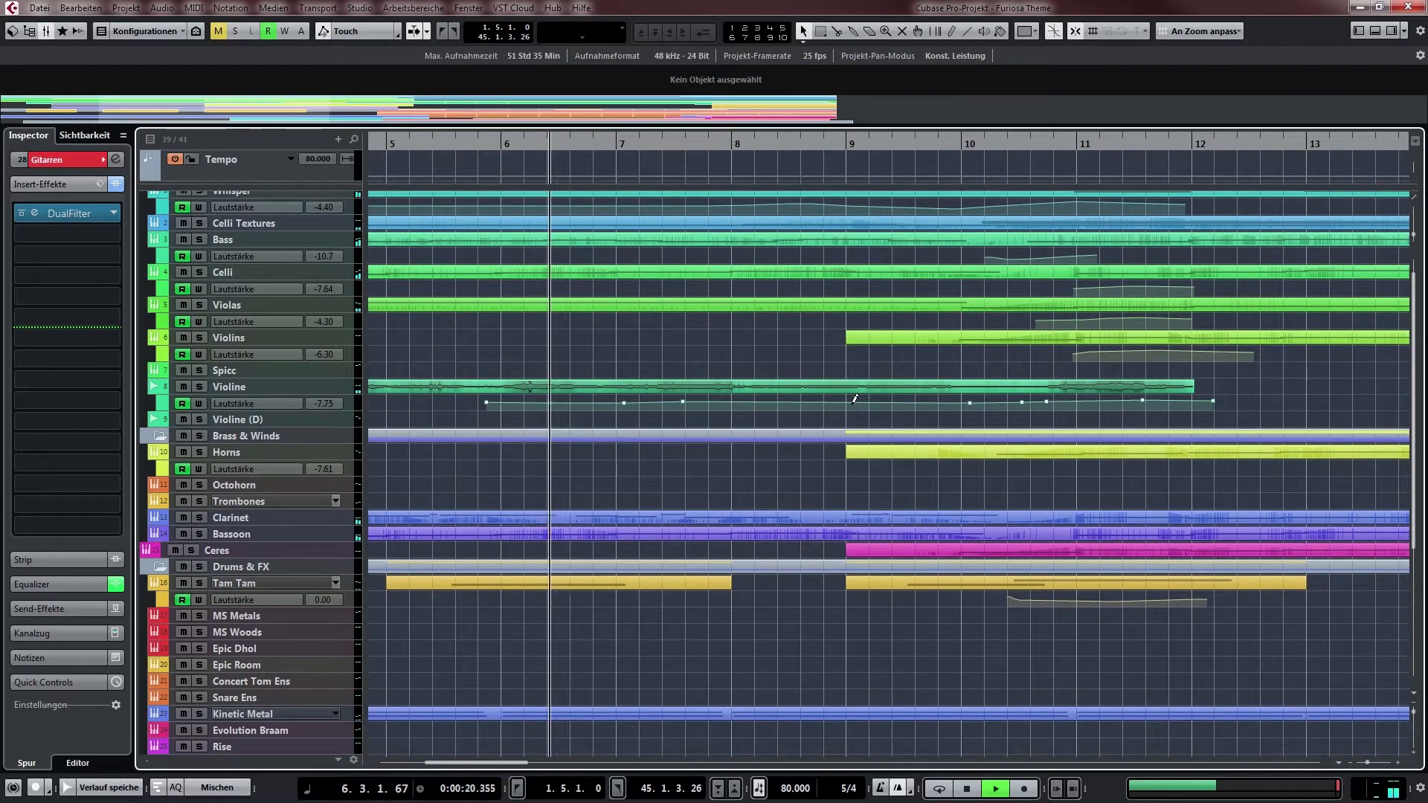
{"action": "scroll", "coordinate": [855, 399], "scroll_direction": "down", "scroll_amount": 4}
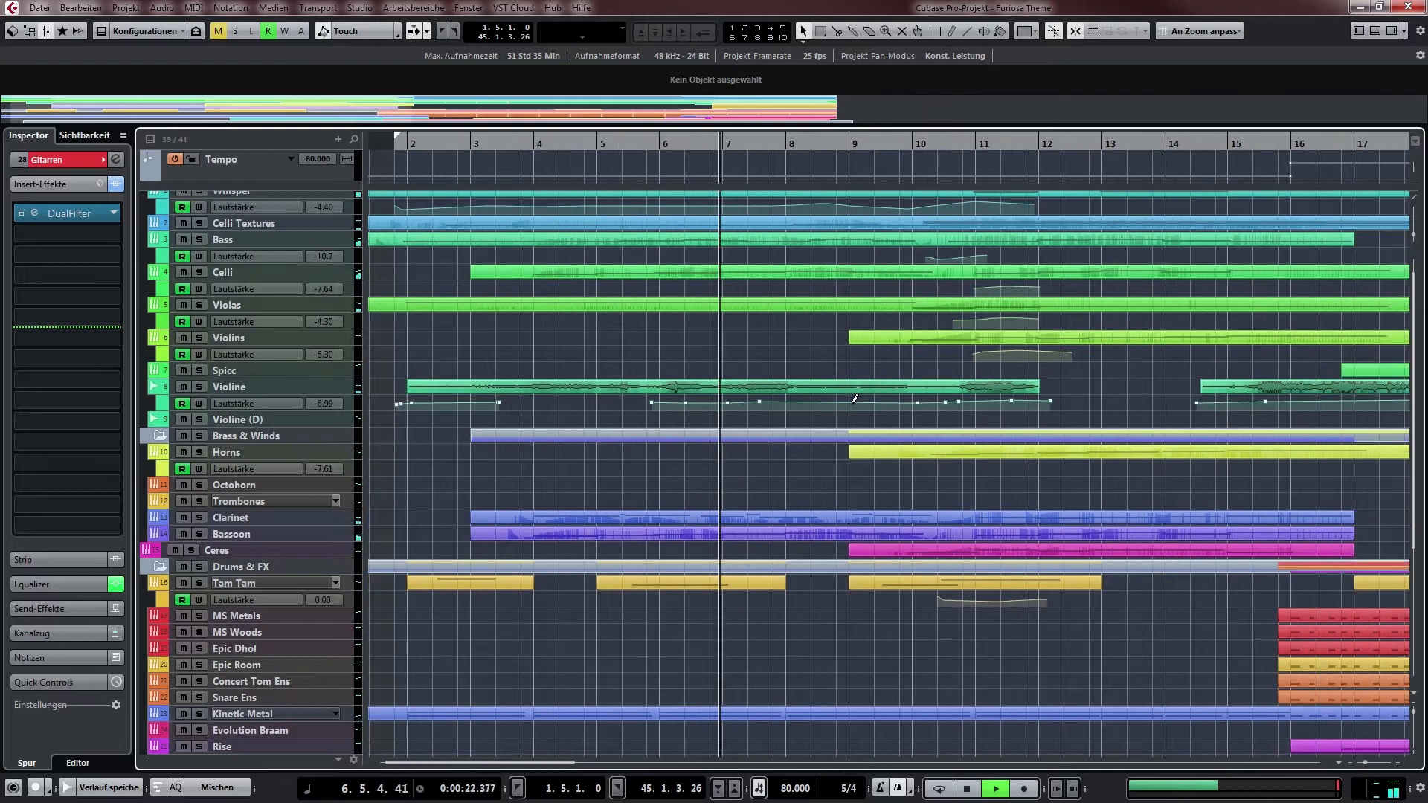
{"action": "left_click_drag", "start_coordinate": [943, 479], "coordinate": [668, 382]}
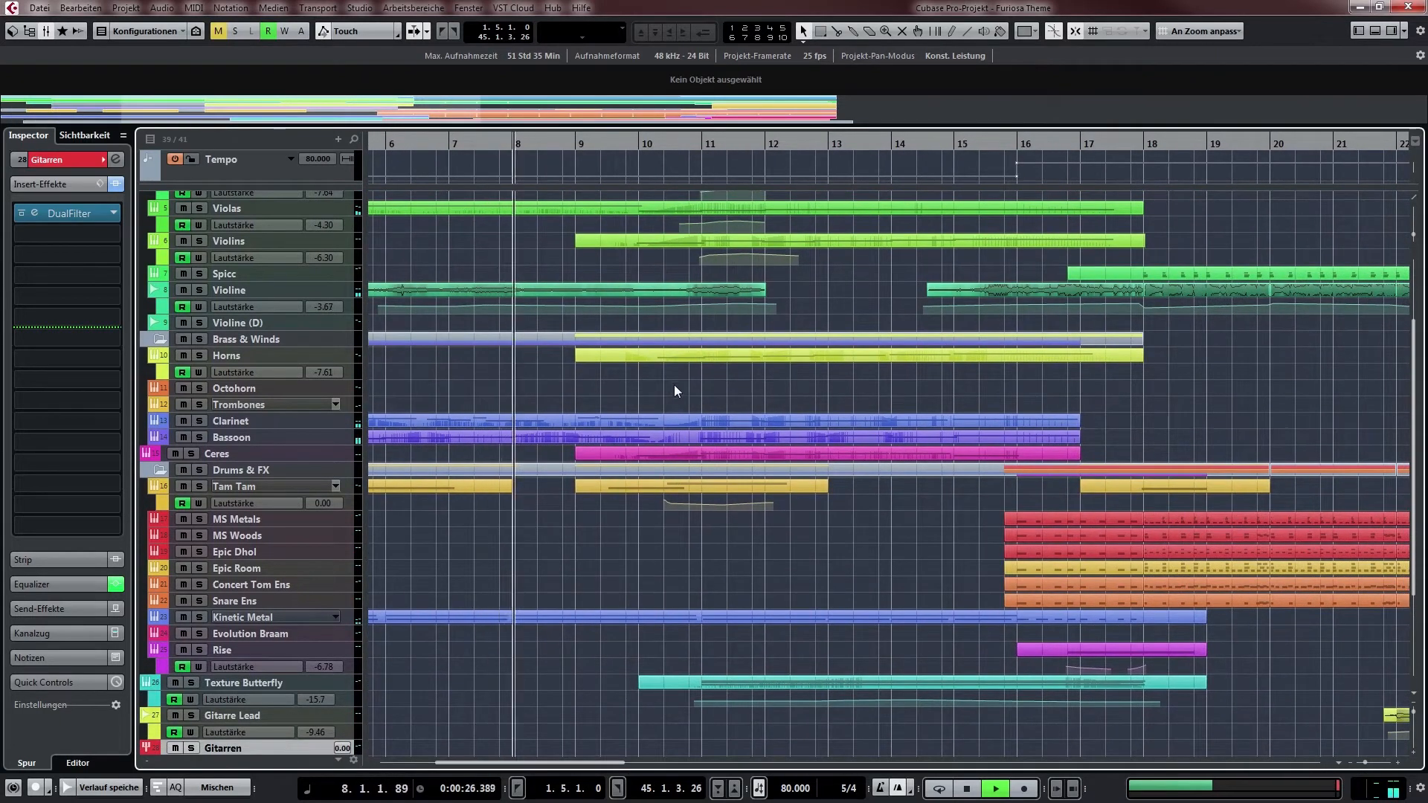
{"action": "left_click_drag", "start_coordinate": [898, 554], "coordinate": [819, 563]}
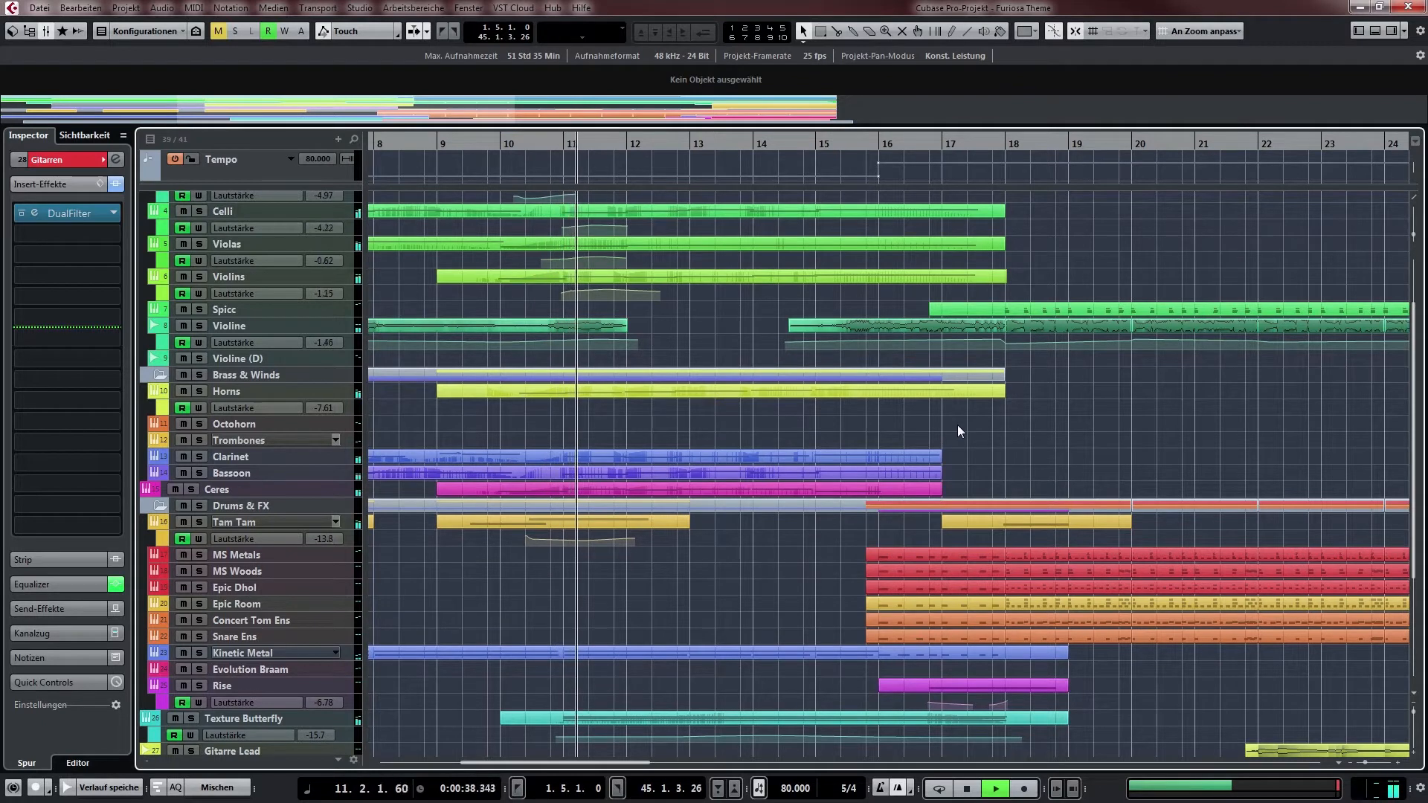
{"action": "left_click_drag", "start_coordinate": [957, 426], "coordinate": [814, 527]}
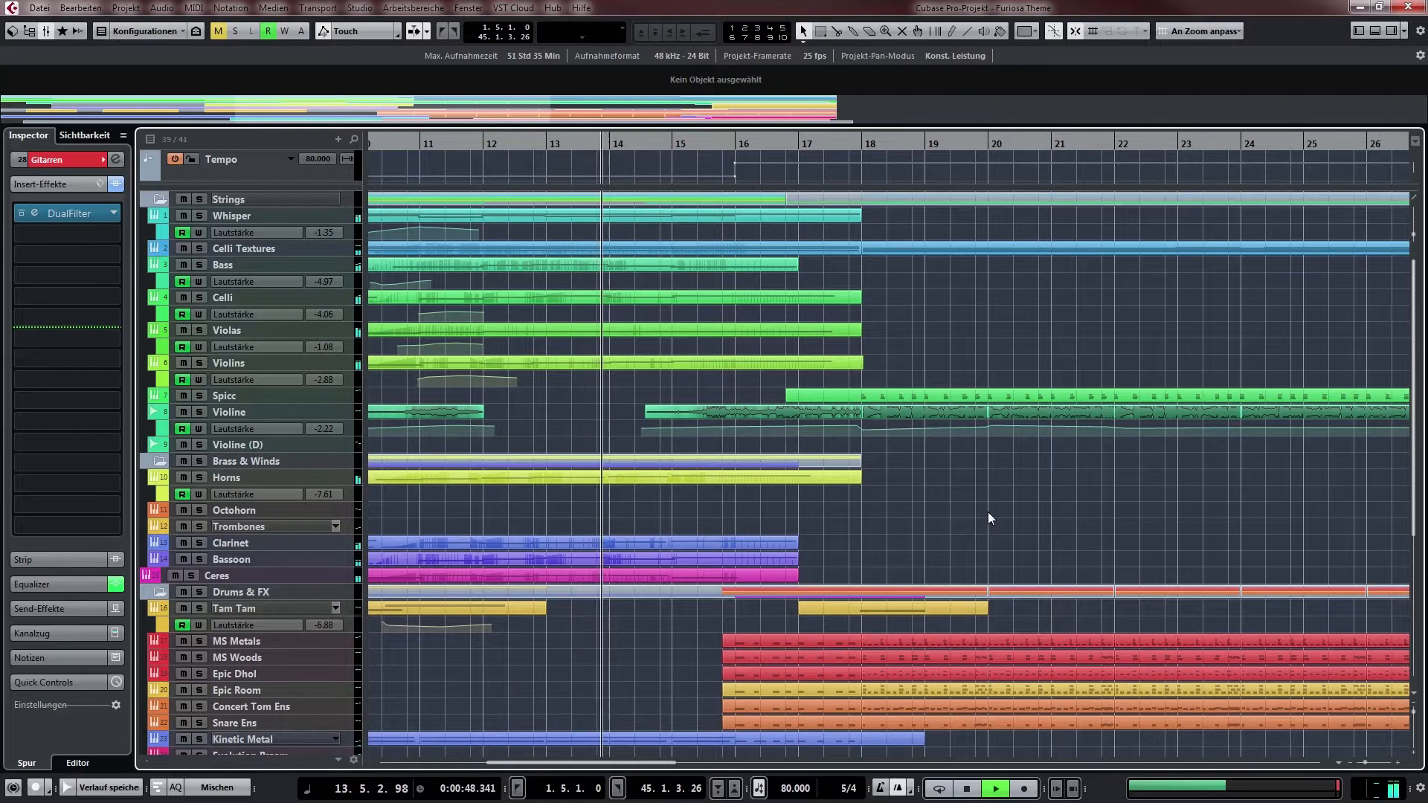
{"action": "left_click_drag", "start_coordinate": [988, 518], "coordinate": [882, 515]}
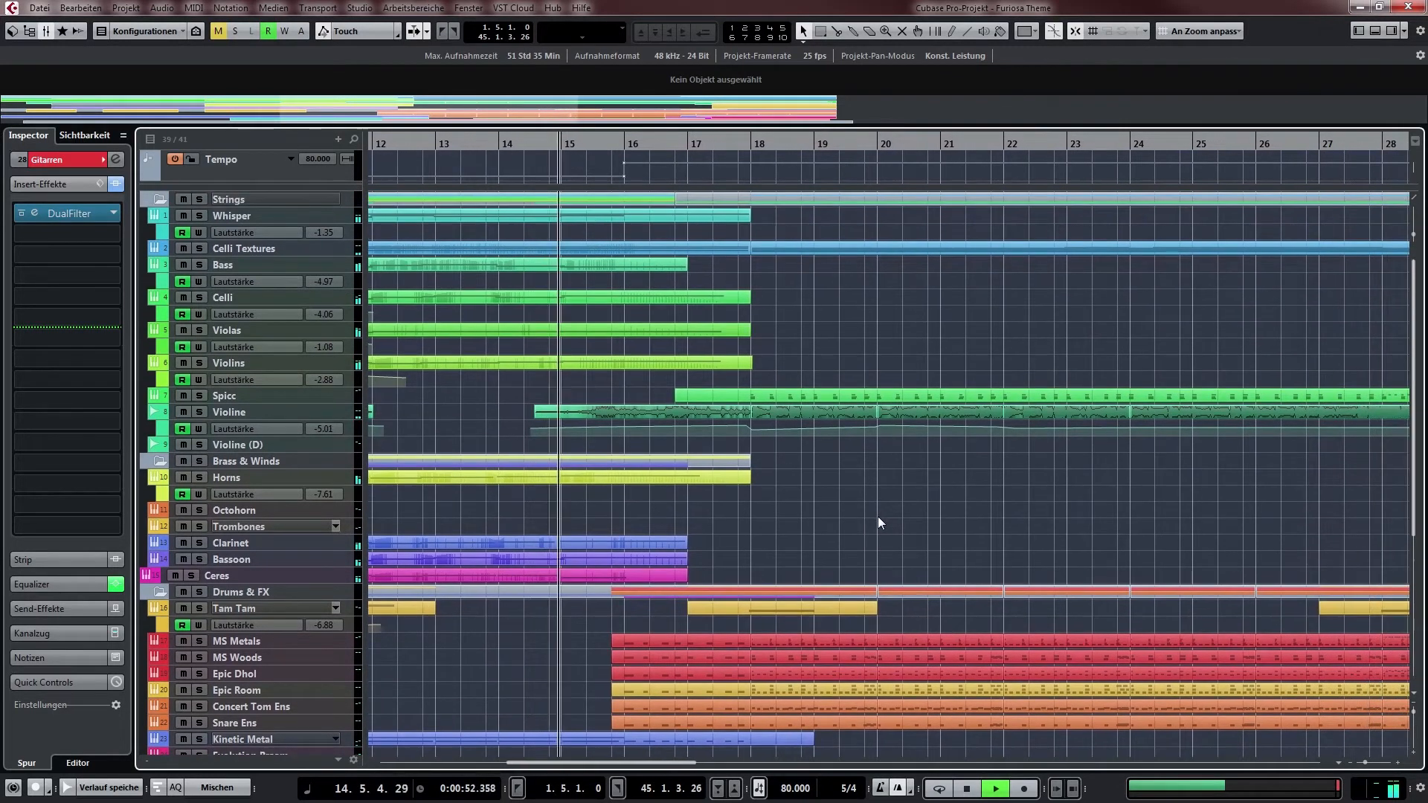
Follow playback through the section from bar 16, examining the drum, Rise, Gitarre Lead and Gitarren tracks
{"action": "left_click_drag", "start_coordinate": [975, 640], "coordinate": [852, 508]}
{"action": "left_click_drag", "start_coordinate": [1068, 652], "coordinate": [1029, 590]}
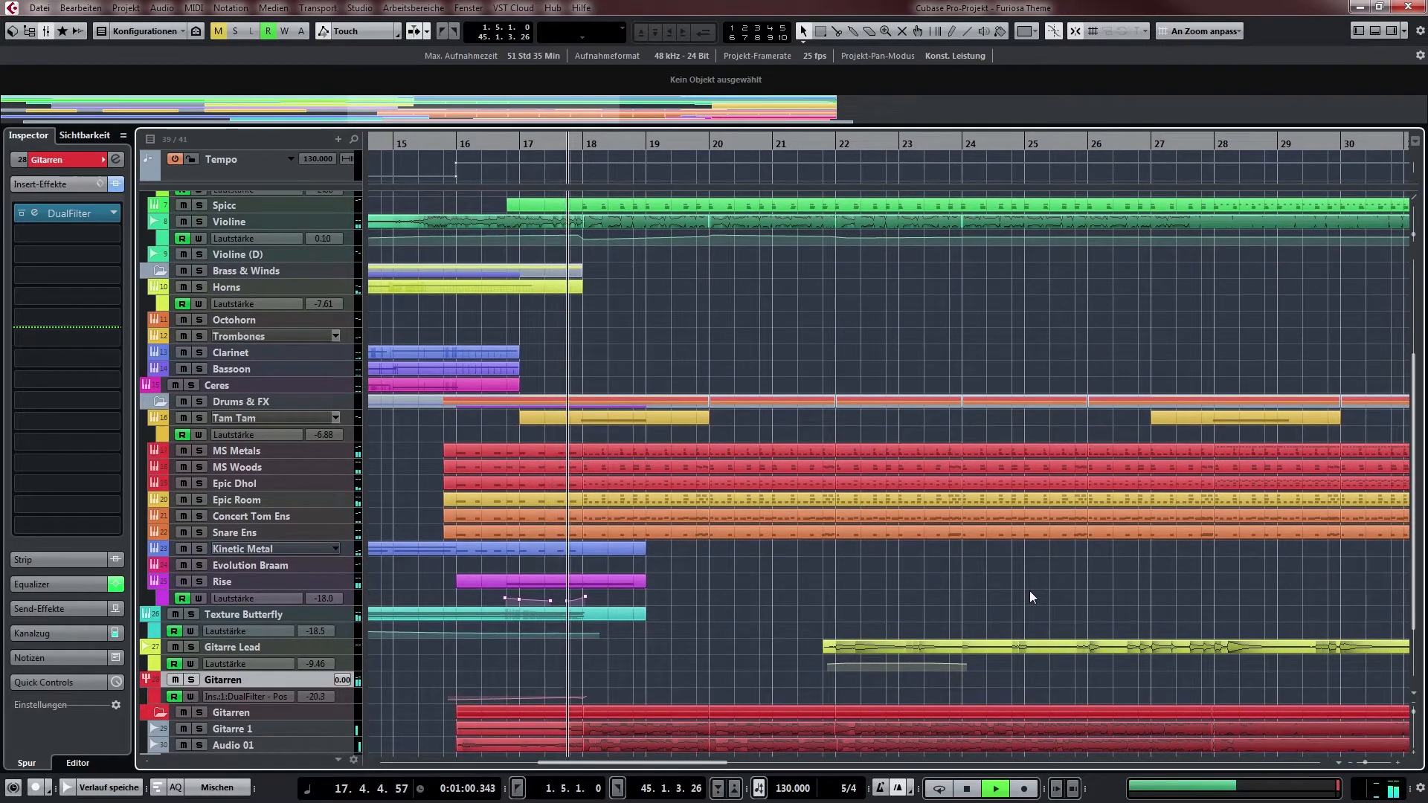
{"action": "left_click_drag", "start_coordinate": [1072, 607], "coordinate": [1024, 570]}
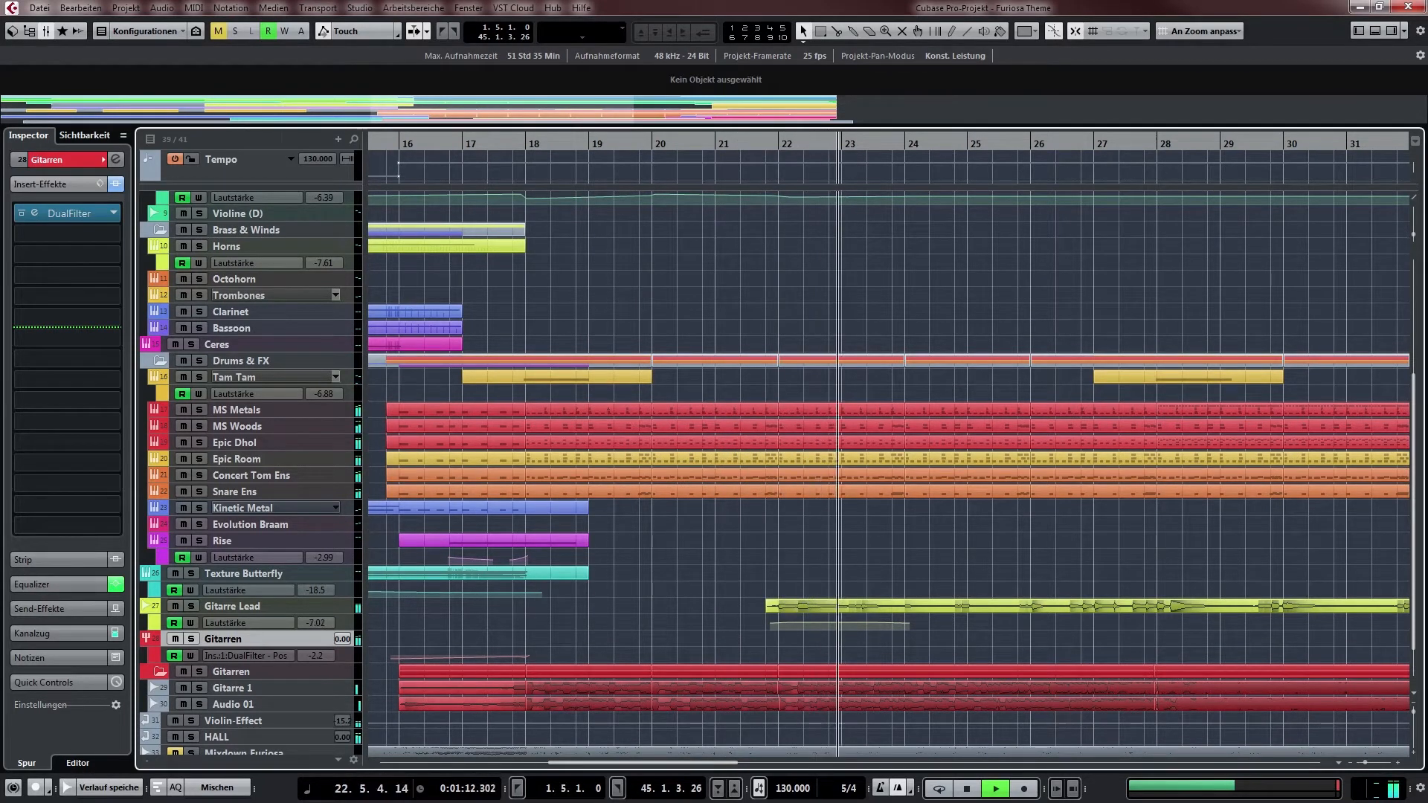
{"action": "left_click_drag", "start_coordinate": [1078, 533], "coordinate": [873, 552]}
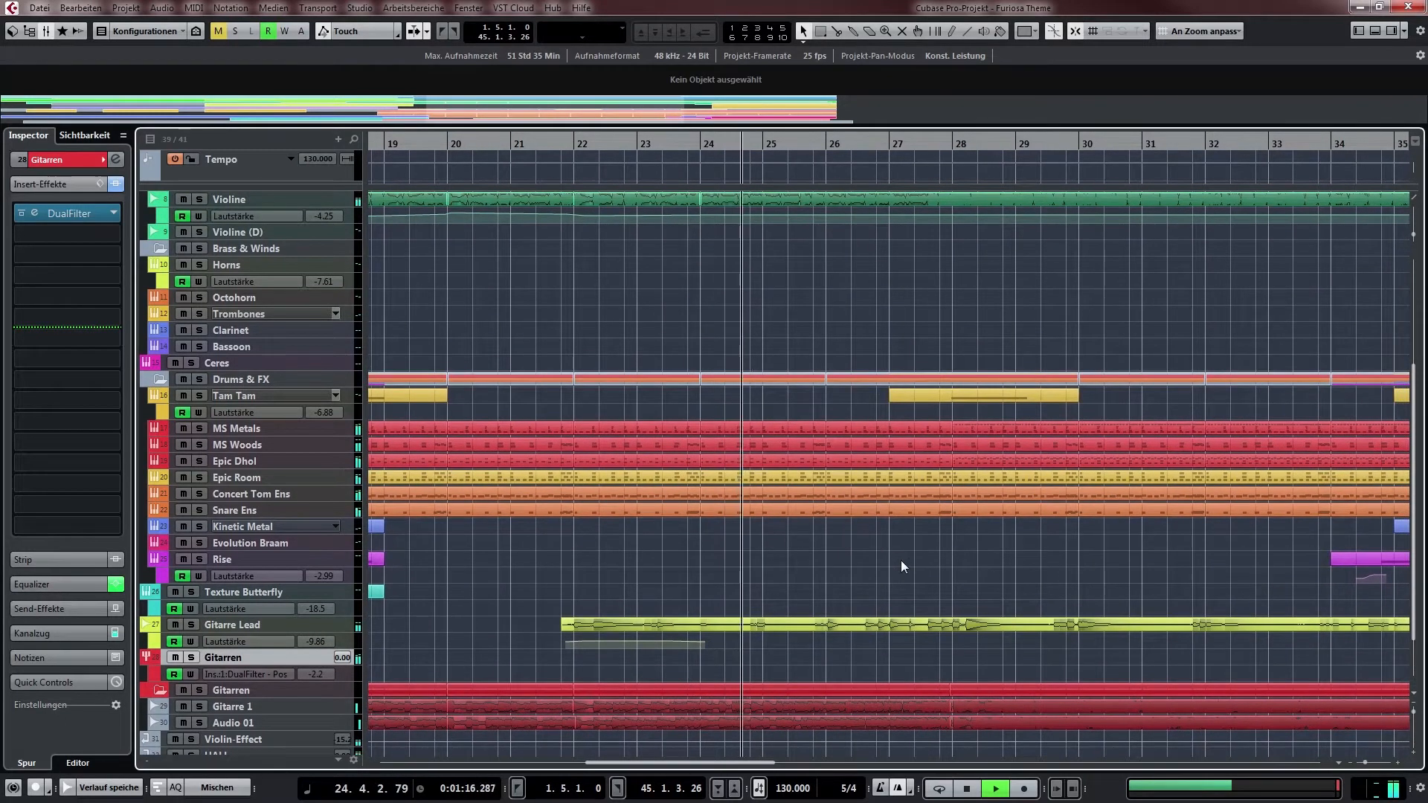
{"action": "left_click_drag", "start_coordinate": [1042, 557], "coordinate": [921, 572]}
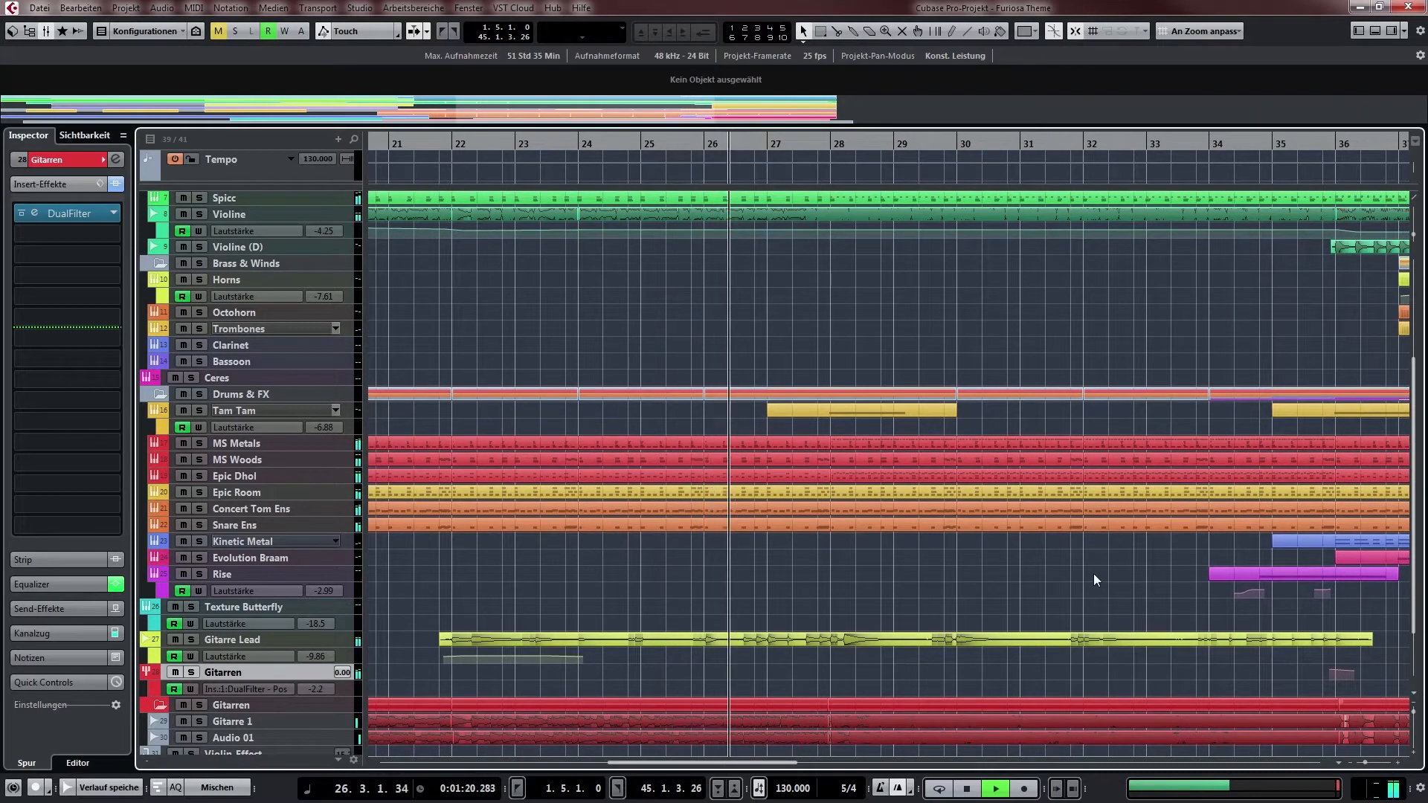
{"action": "left_click_drag", "start_coordinate": [1150, 426], "coordinate": [897, 343]}
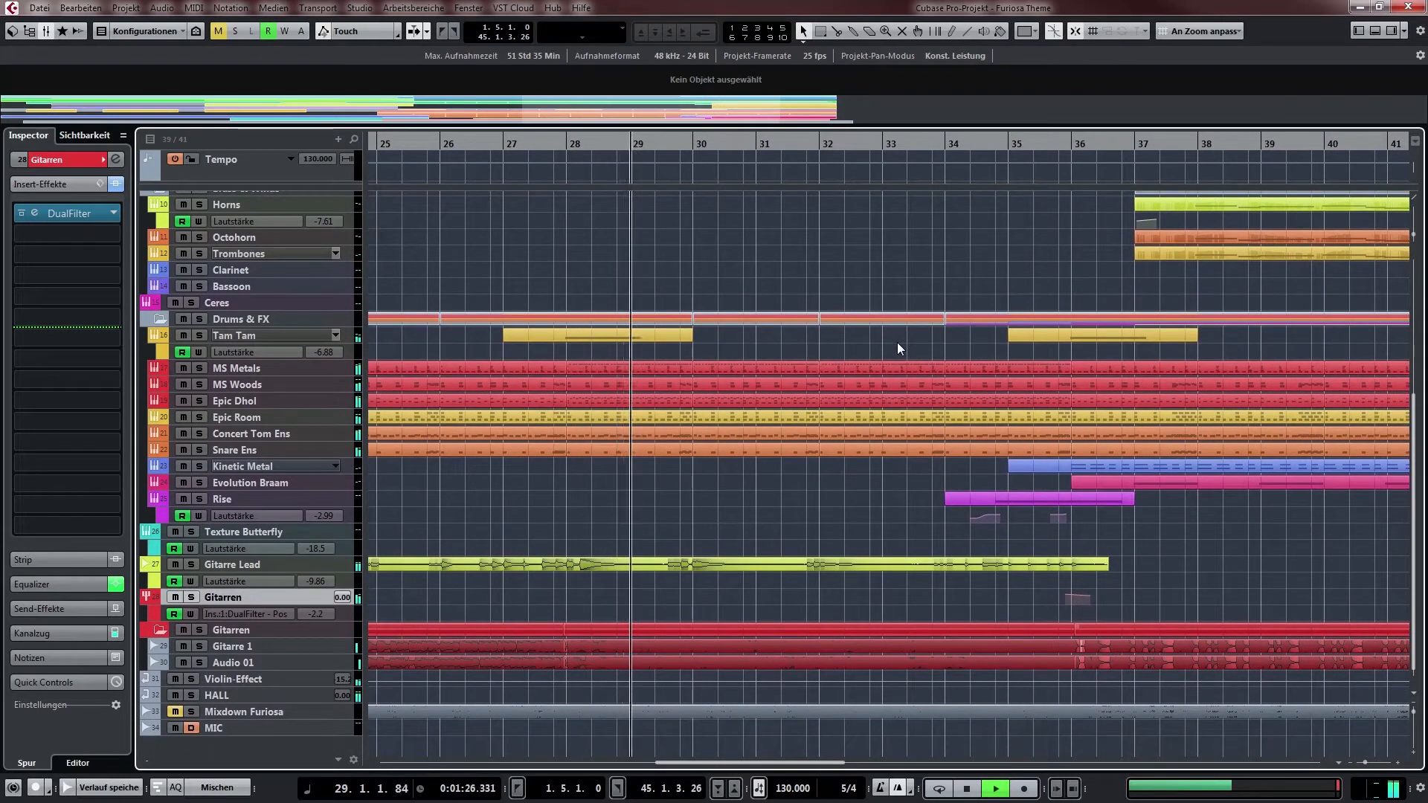
{"action": "left_click_drag", "start_coordinate": [897, 343], "coordinate": [865, 385]}
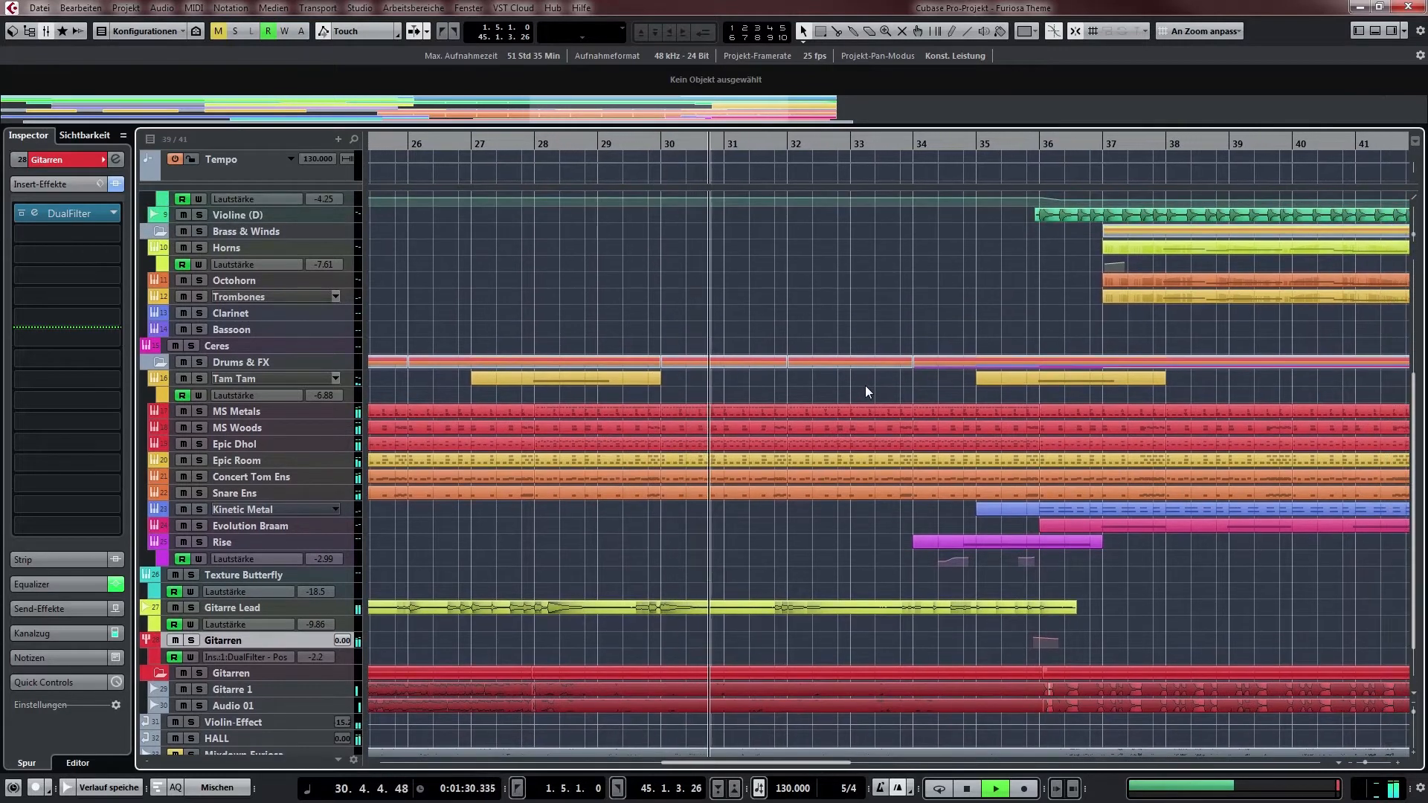
{"action": "key", "text": "shift+h"}
{"action": "left_click_drag", "start_coordinate": [997, 297], "coordinate": [824, 350]}
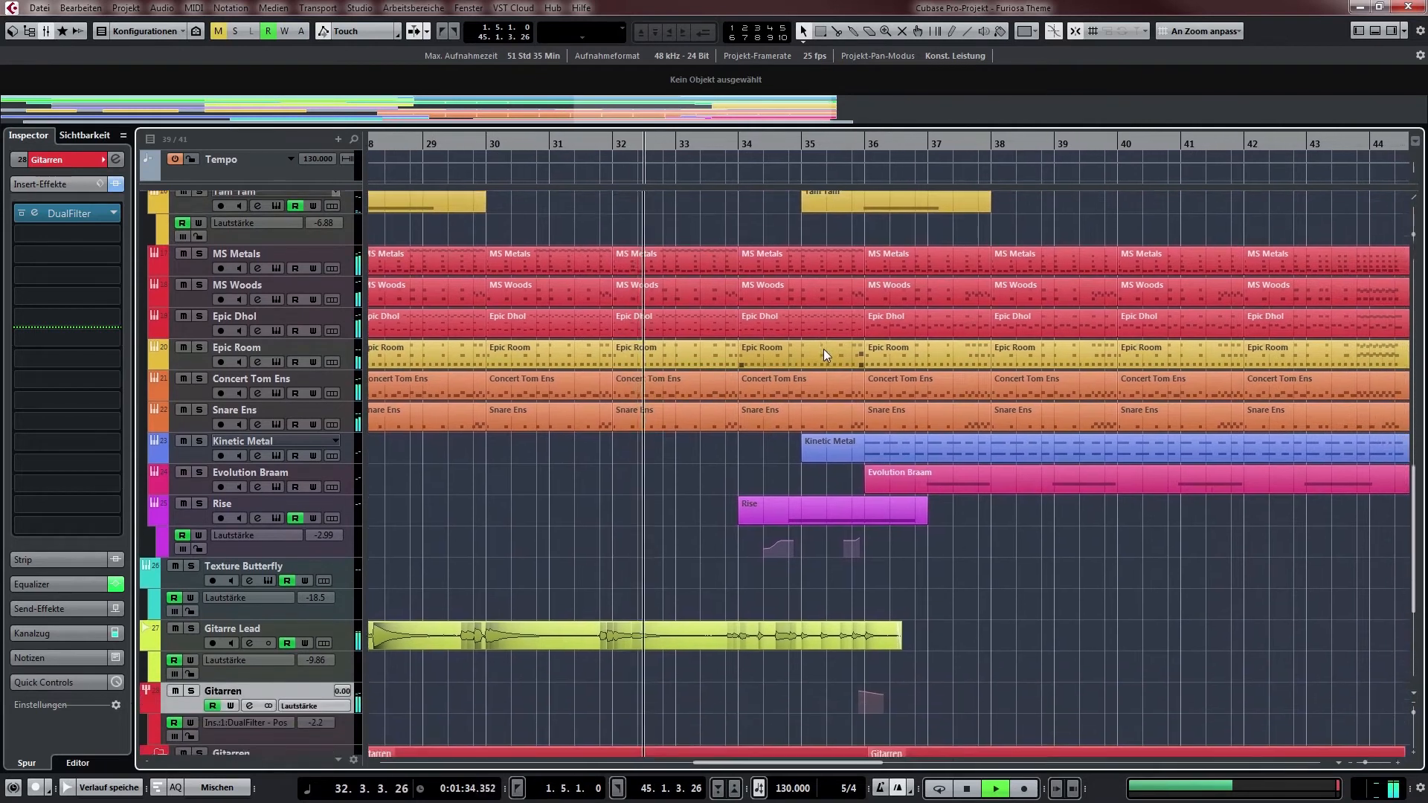
{"action": "left_click_drag", "start_coordinate": [1195, 562], "coordinate": [1024, 484]}
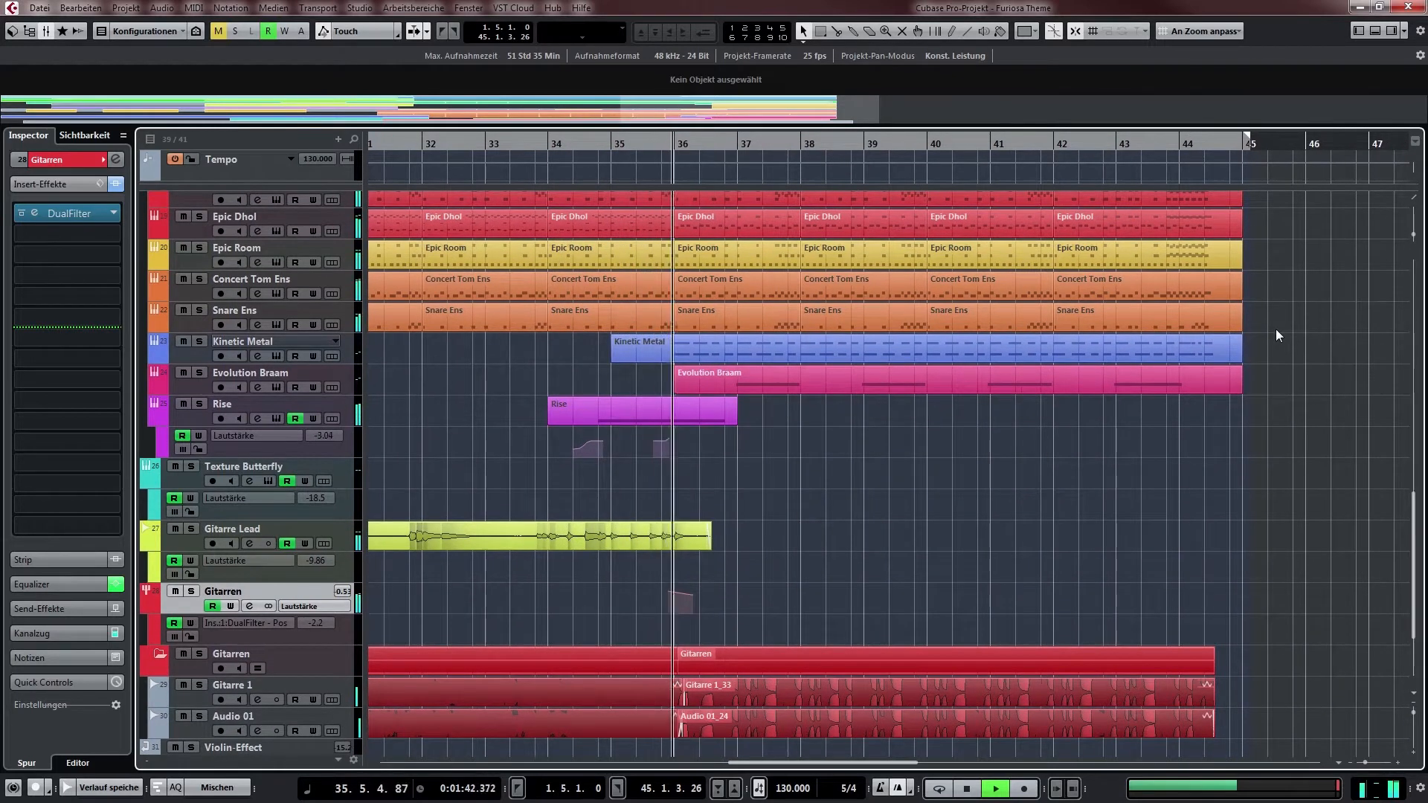
Examine the string, brass and drum tracks during the final section from bar 36, and stop playback after bar 45
{"action": "scroll", "coordinate": [1170, 473], "scroll_direction": "up", "scroll_amount": 6}
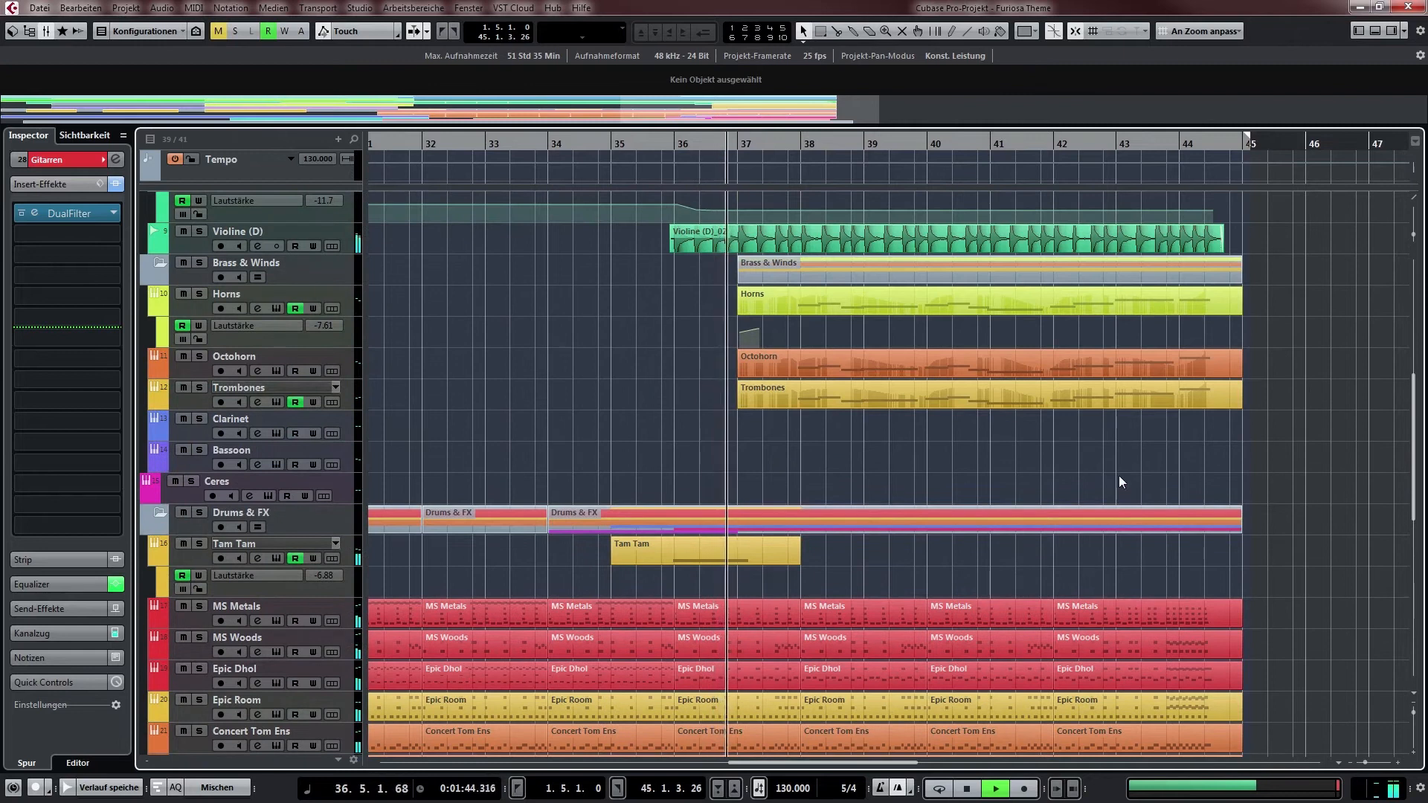
{"action": "scroll", "coordinate": [1118, 476], "scroll_direction": "up", "scroll_amount": 2}
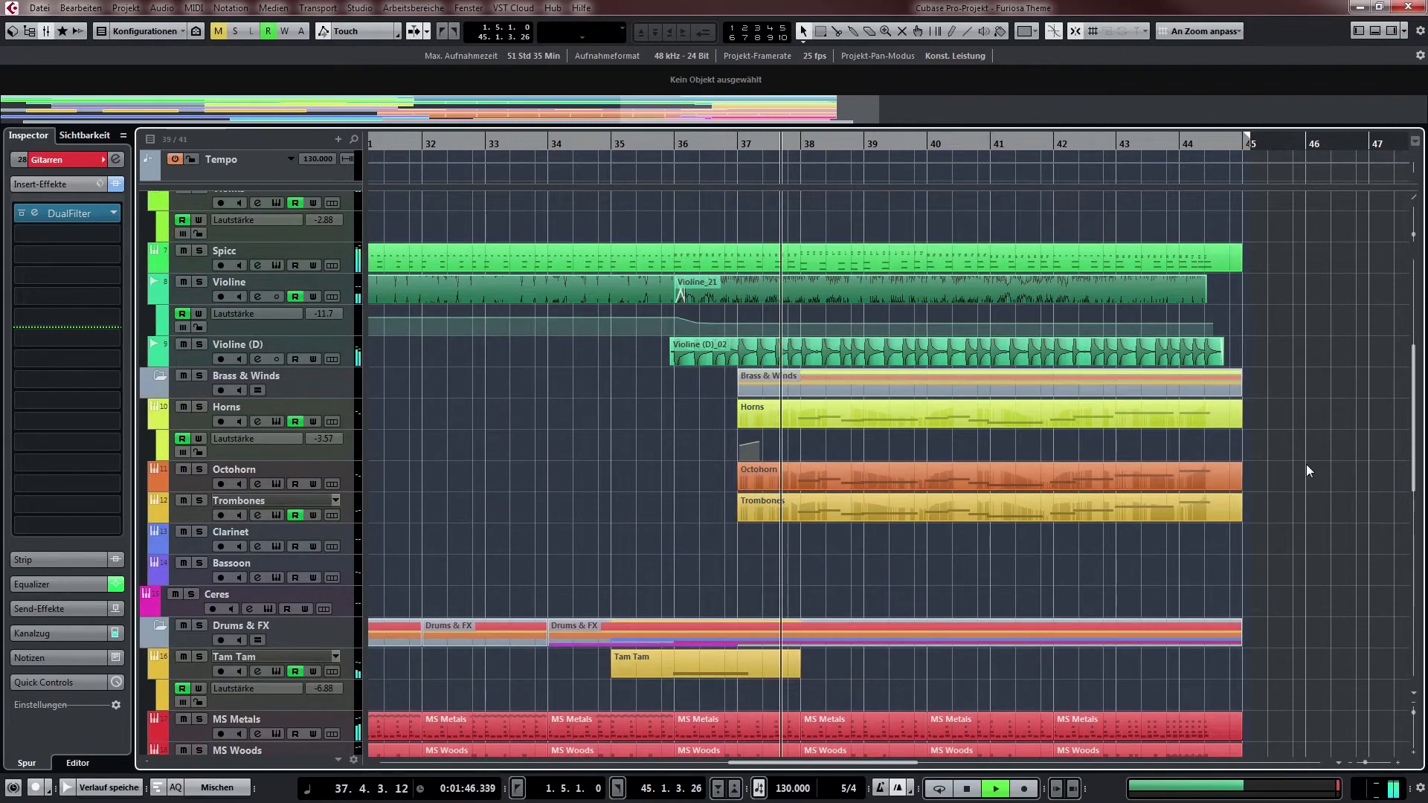
{"action": "scroll", "coordinate": [1279, 436], "scroll_direction": "up", "scroll_amount": 1}
{"action": "scroll", "coordinate": [1227, 476], "scroll_direction": "up", "scroll_amount": 1}
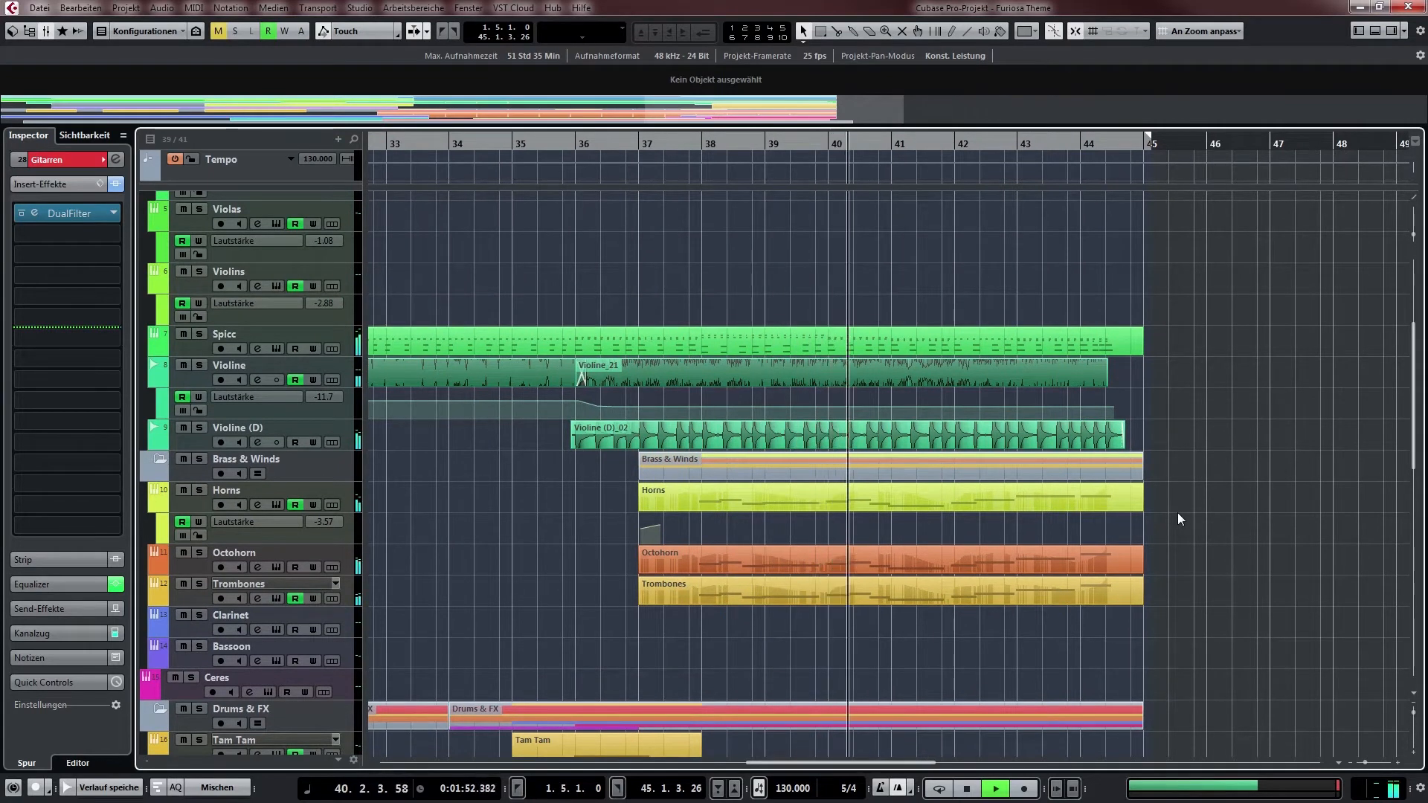
{"action": "scroll", "coordinate": [1176, 511], "scroll_direction": "down", "scroll_amount": 2}
{"action": "scroll", "coordinate": [1158, 567], "scroll_direction": "down", "scroll_amount": 2}
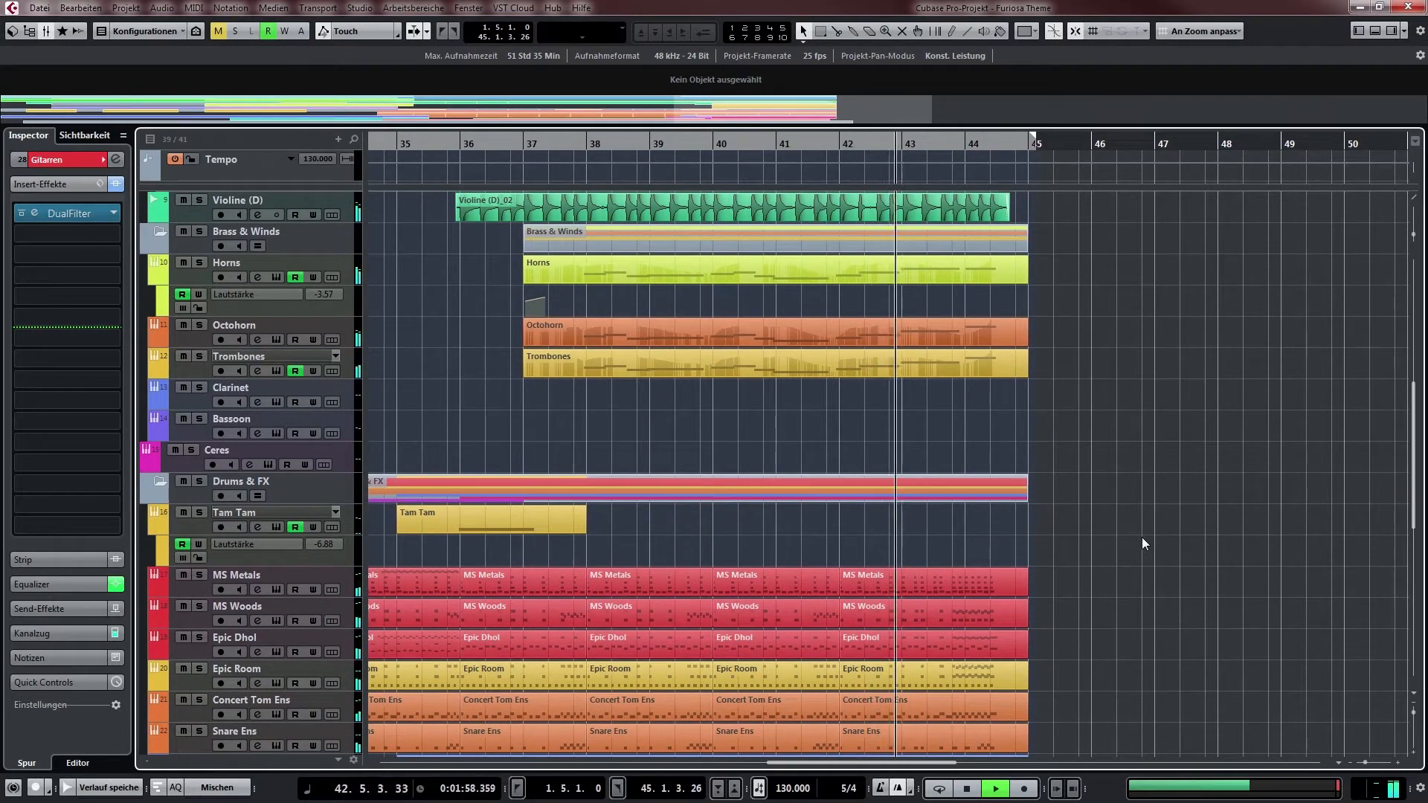
{"action": "scroll", "coordinate": [1141, 537], "scroll_direction": "down", "scroll_amount": 2}
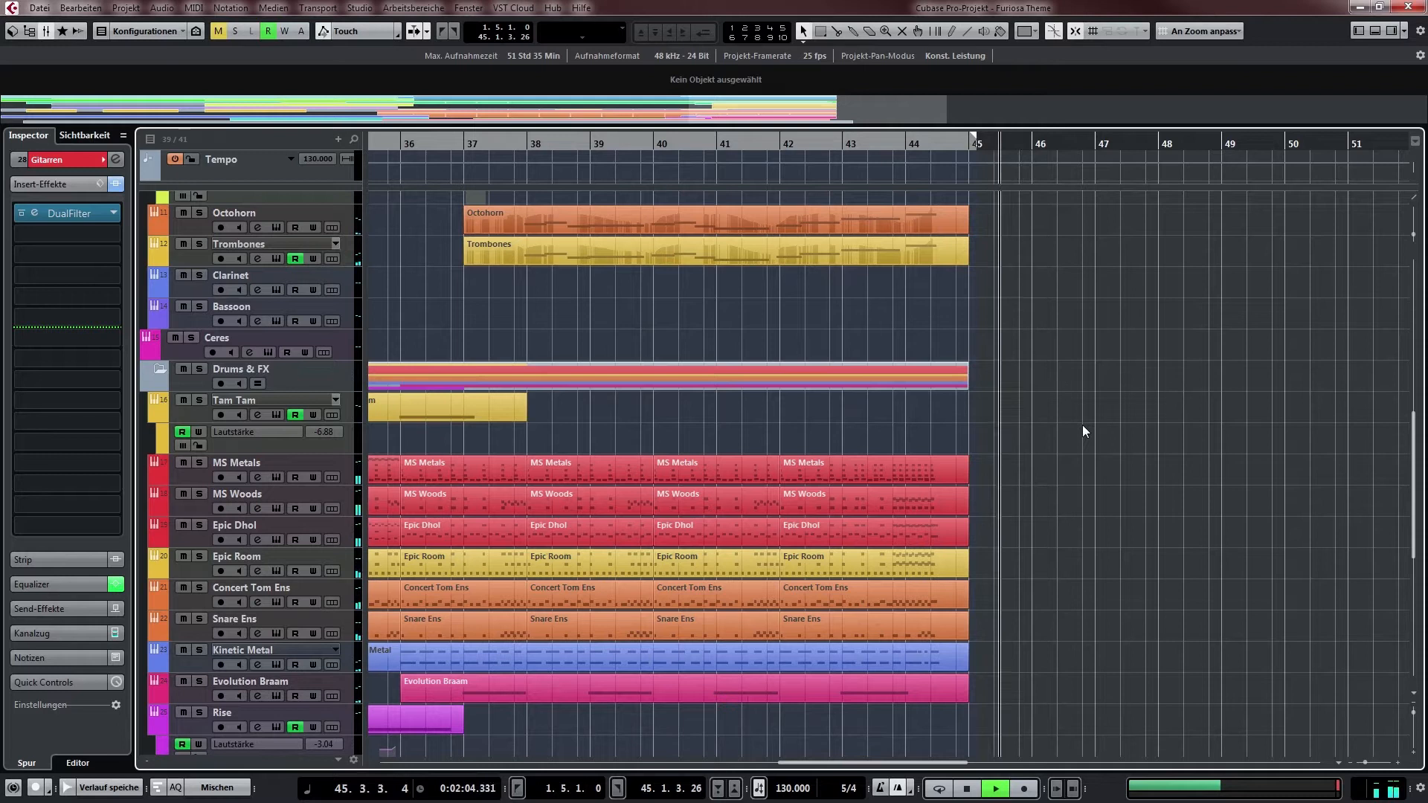
{"action": "key", "text": "space"}
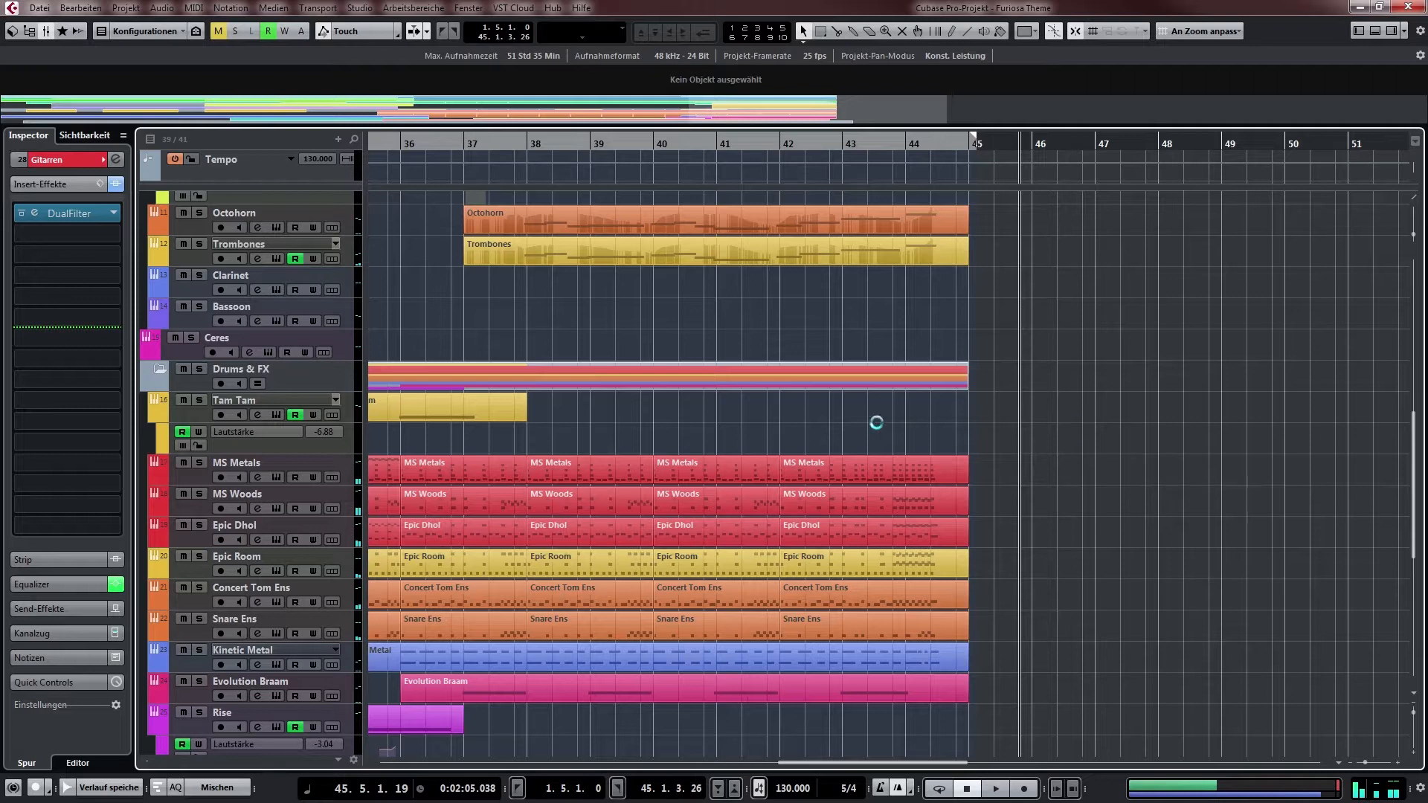
Return to the project start, solo the Strings folder track and listen to its opening bars
{"action": "key", "text": "Home"}
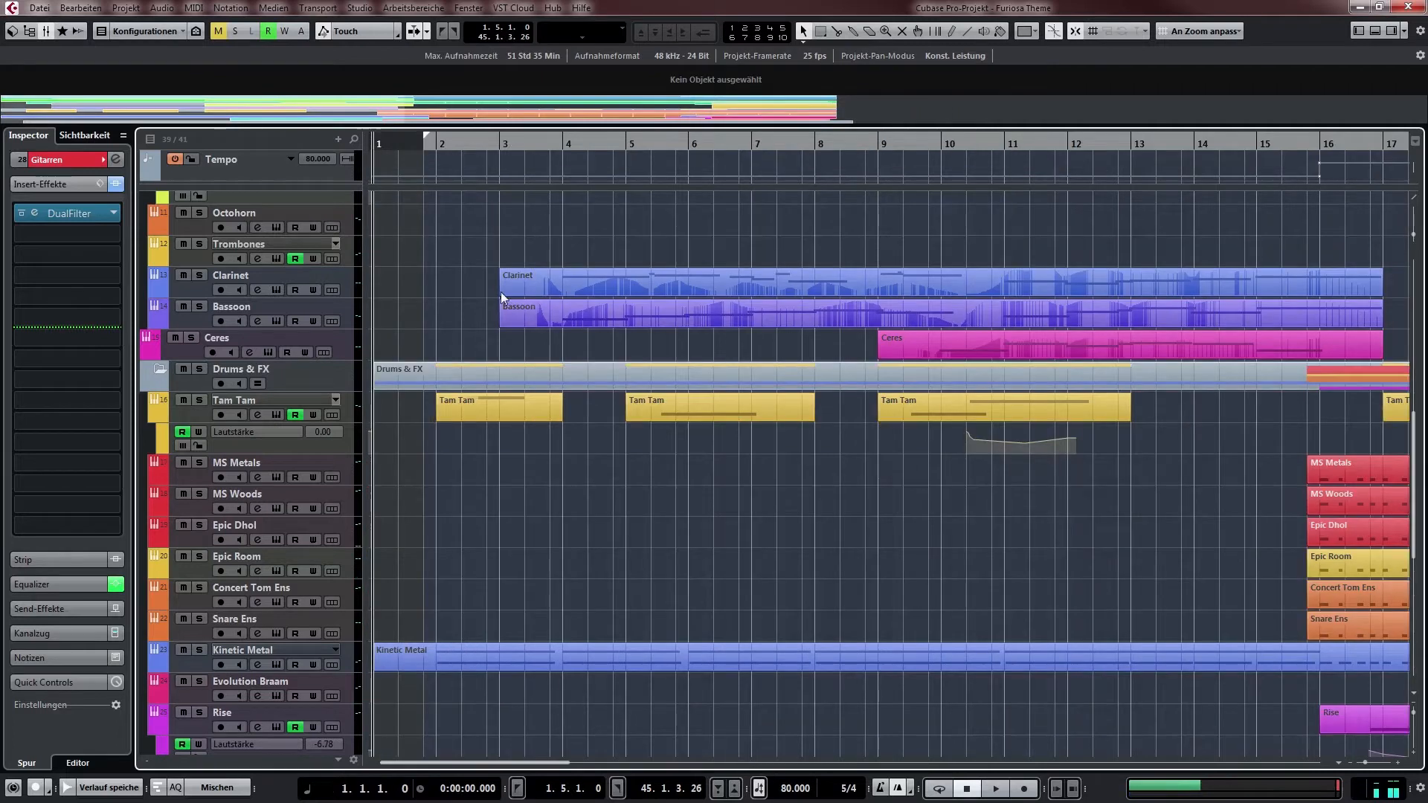
{"action": "scroll", "coordinate": [438, 301], "scroll_direction": "up", "scroll_amount": 5}
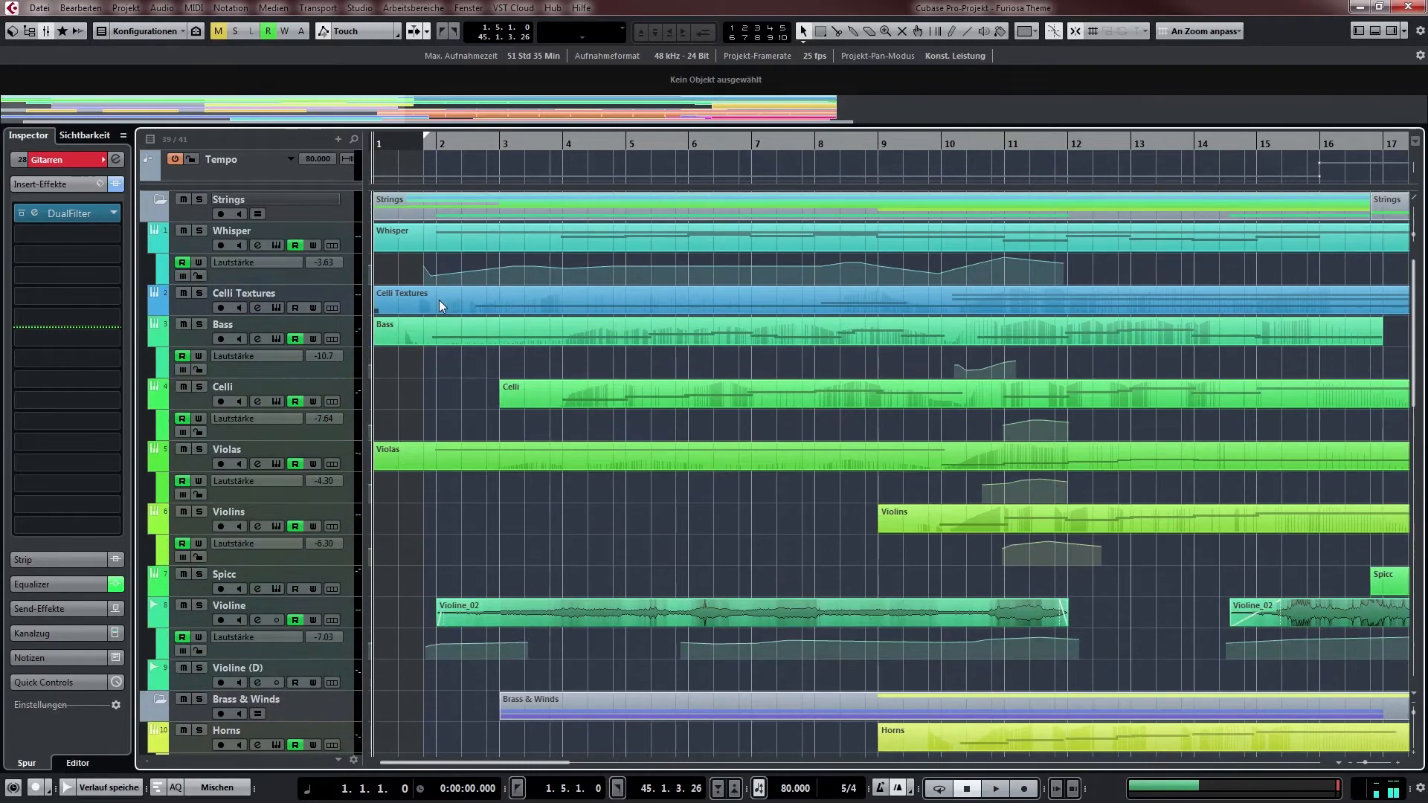
{"action": "left_click", "coordinate": [348, 211]}
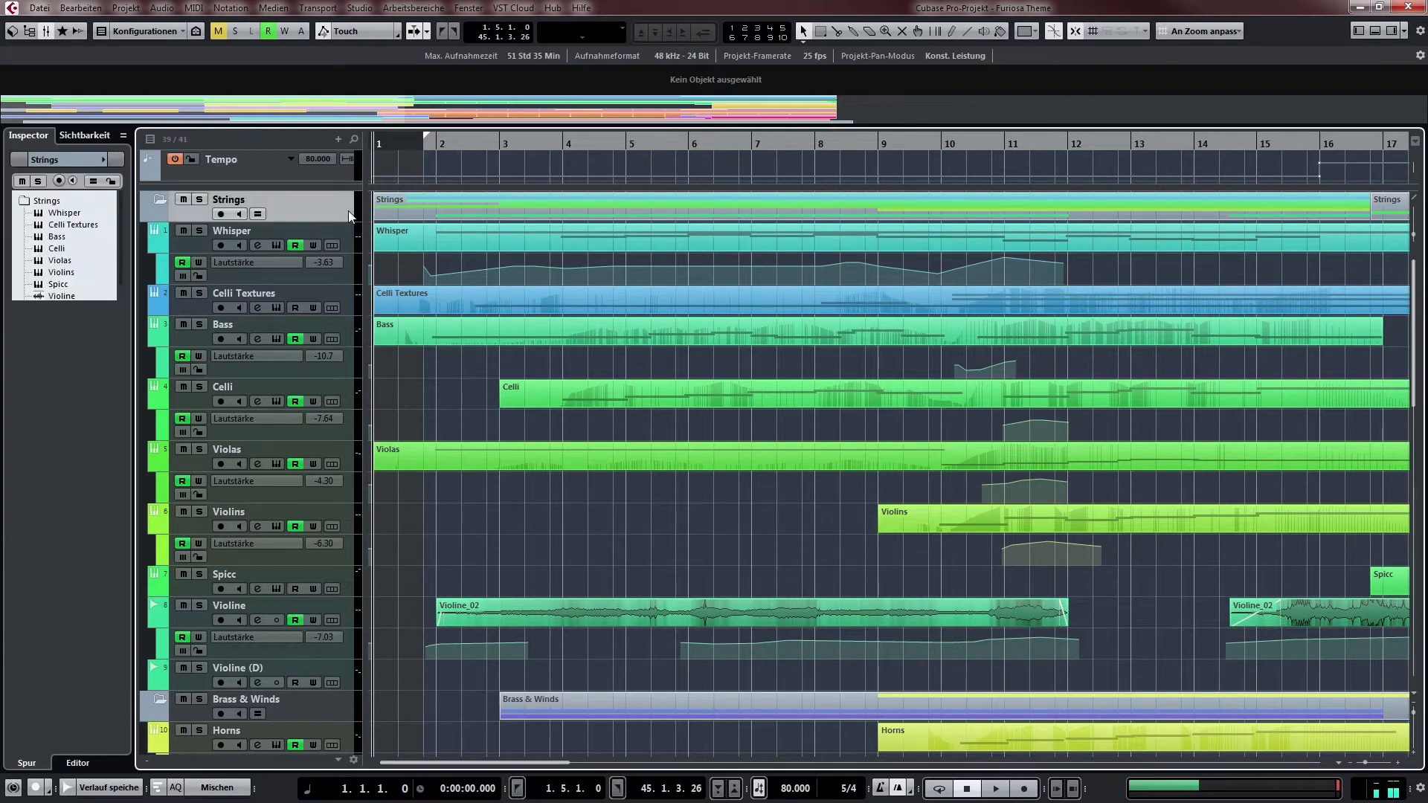
{"action": "left_click", "coordinate": [199, 199]}
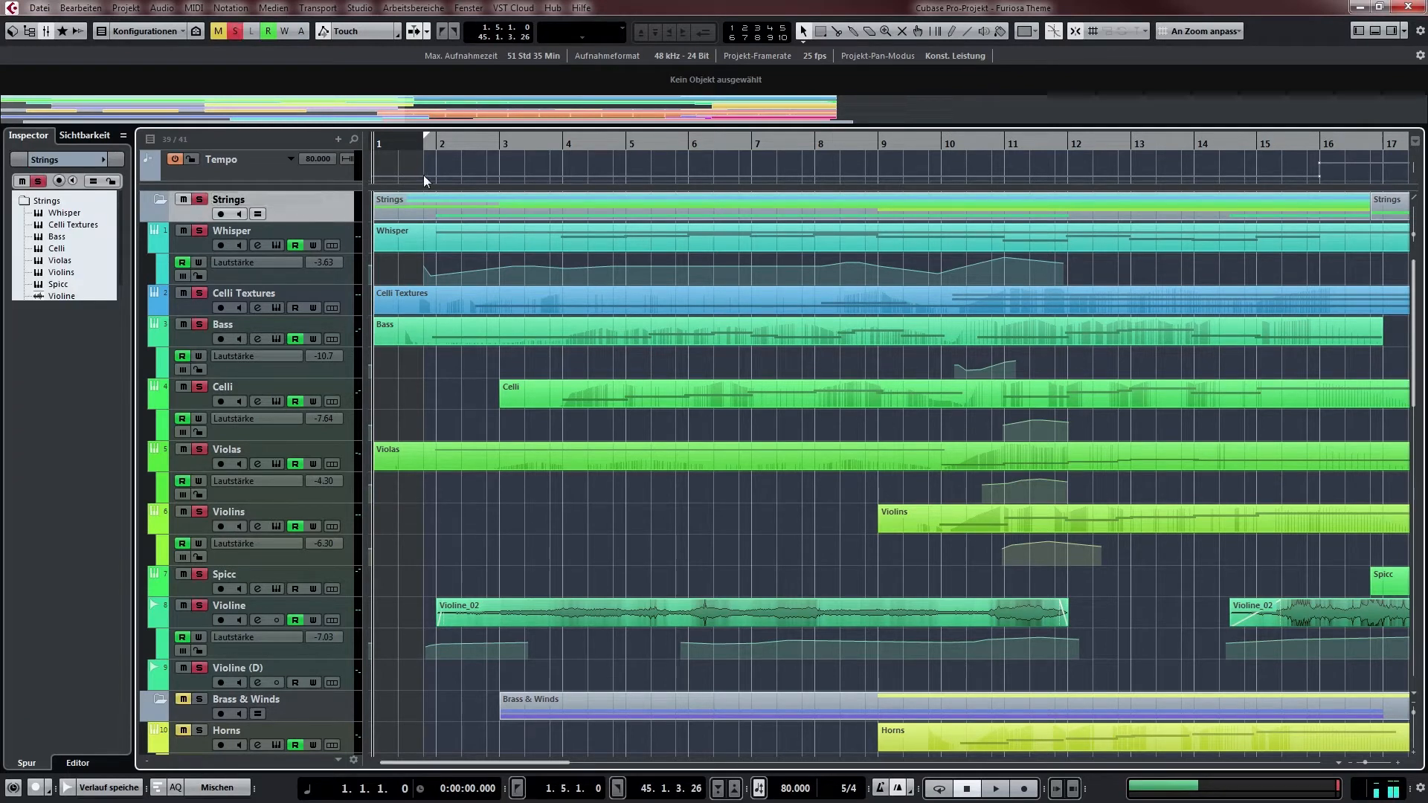
{"action": "key", "text": "space"}
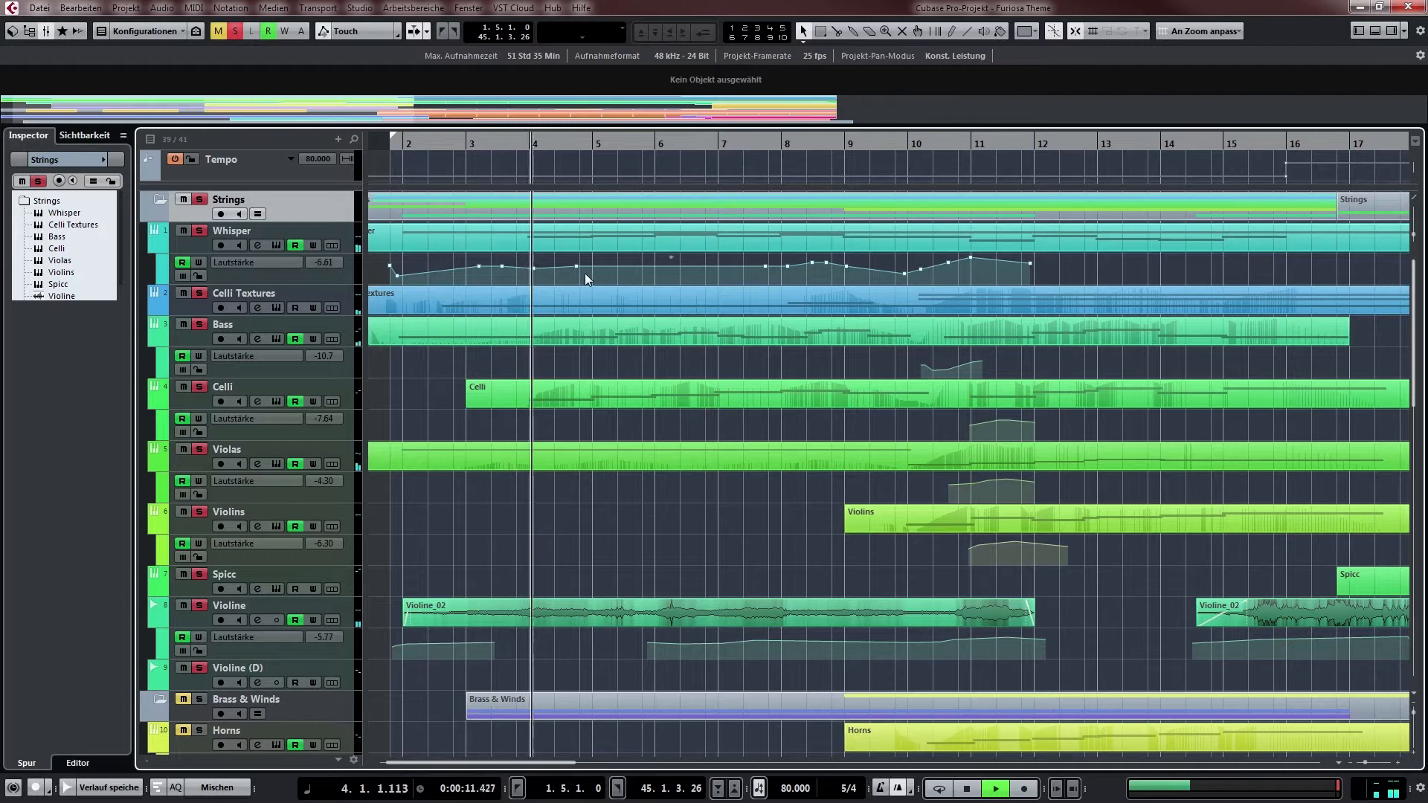
{"action": "key", "text": "space"}
Listen to the Whisper track soloed and inspect its Kontakt instrument
{"action": "left_click", "coordinate": [350, 233]}
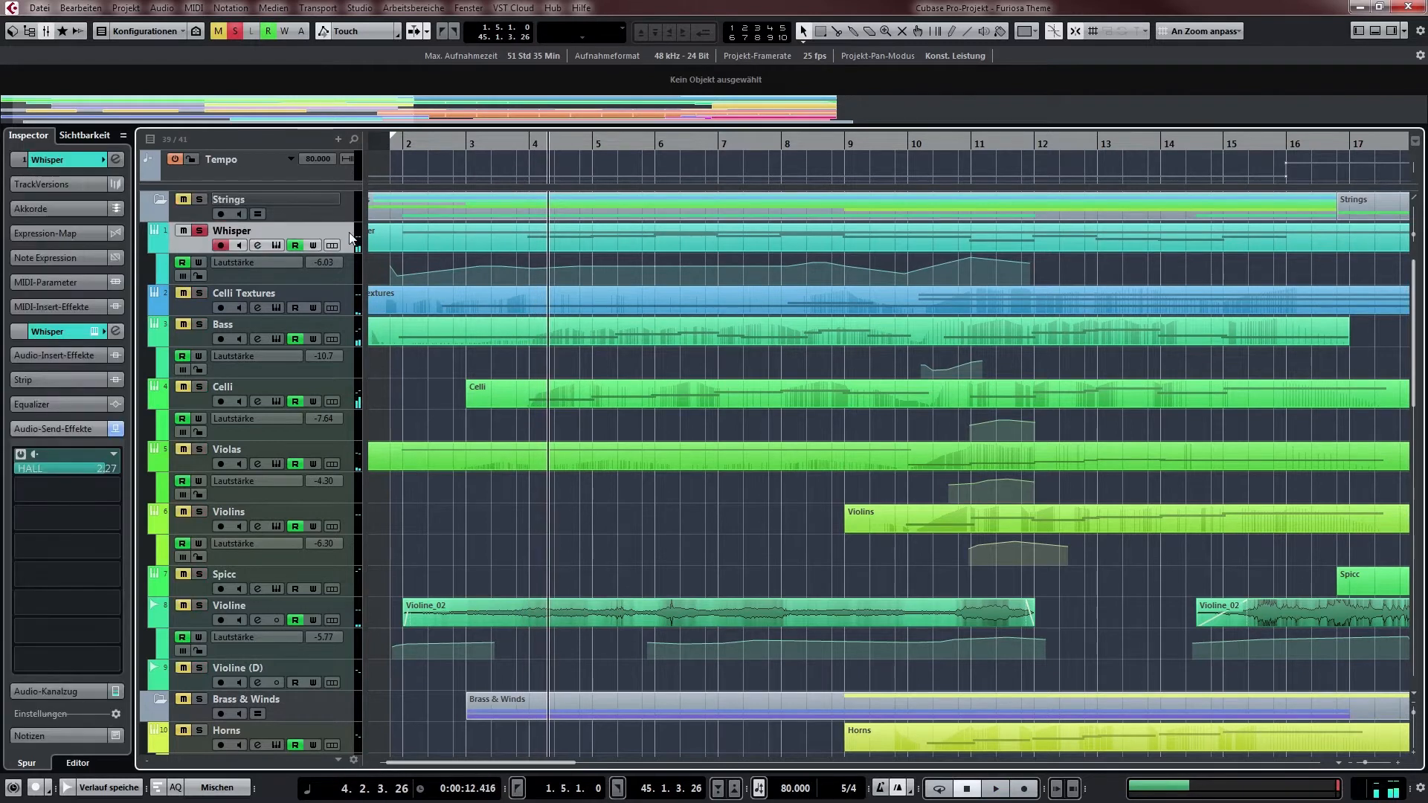
{"action": "key", "text": "space"}
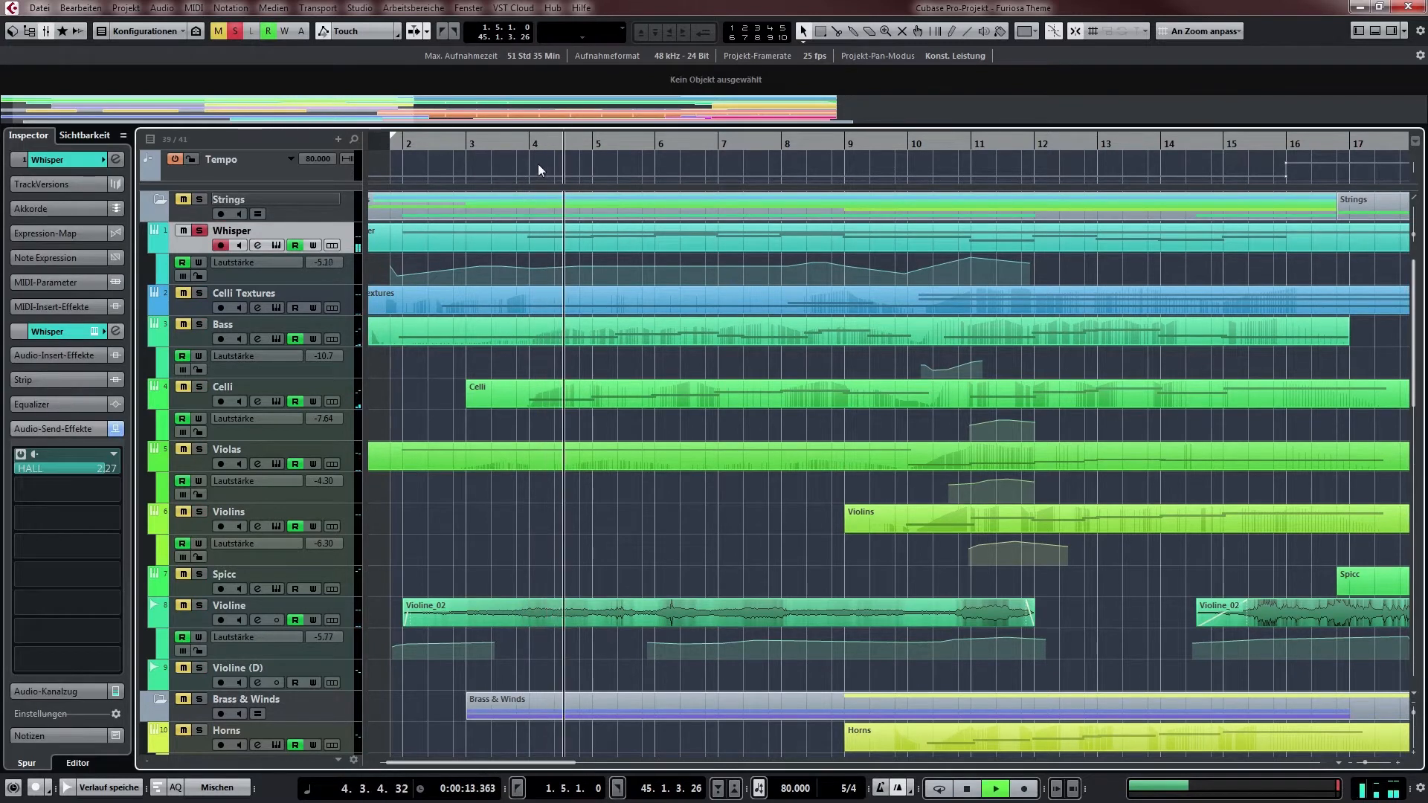
{"action": "key", "text": "e"}
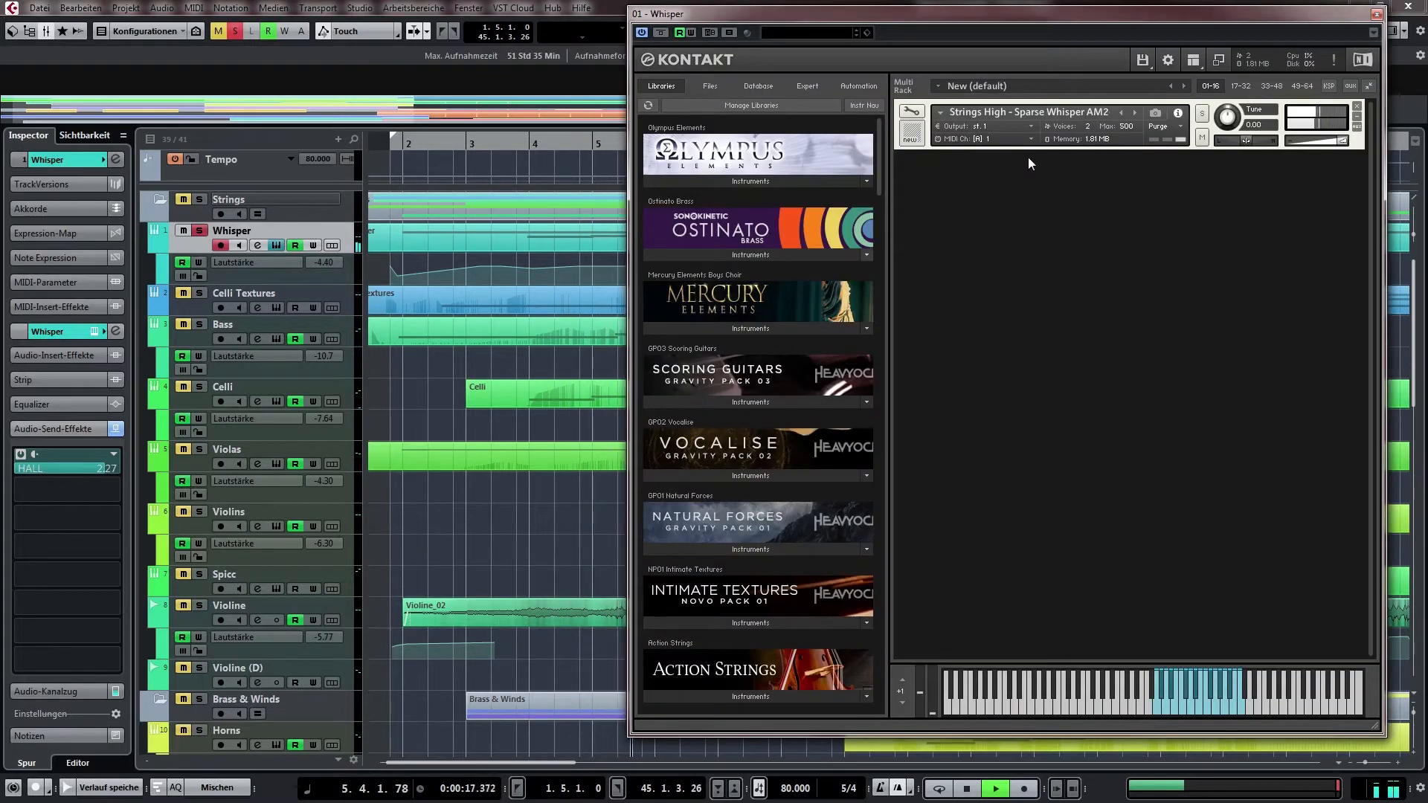
{"action": "key", "text": "e"}
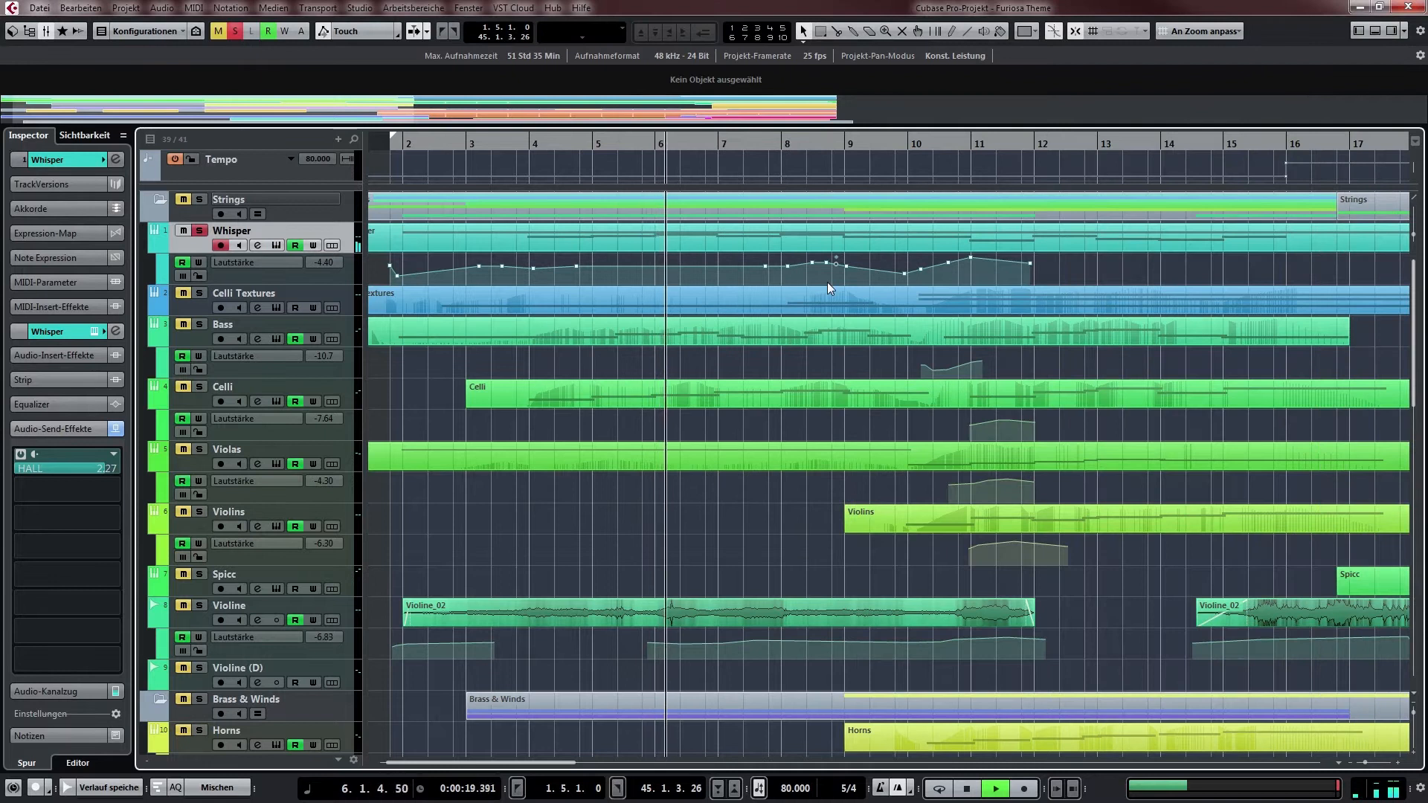
{"action": "key", "text": "space"}
Listen to the Celli Textures track soloed and inspect its Kontakt instrument
{"action": "left_click", "coordinate": [346, 296]}
{"action": "key", "text": "space"}
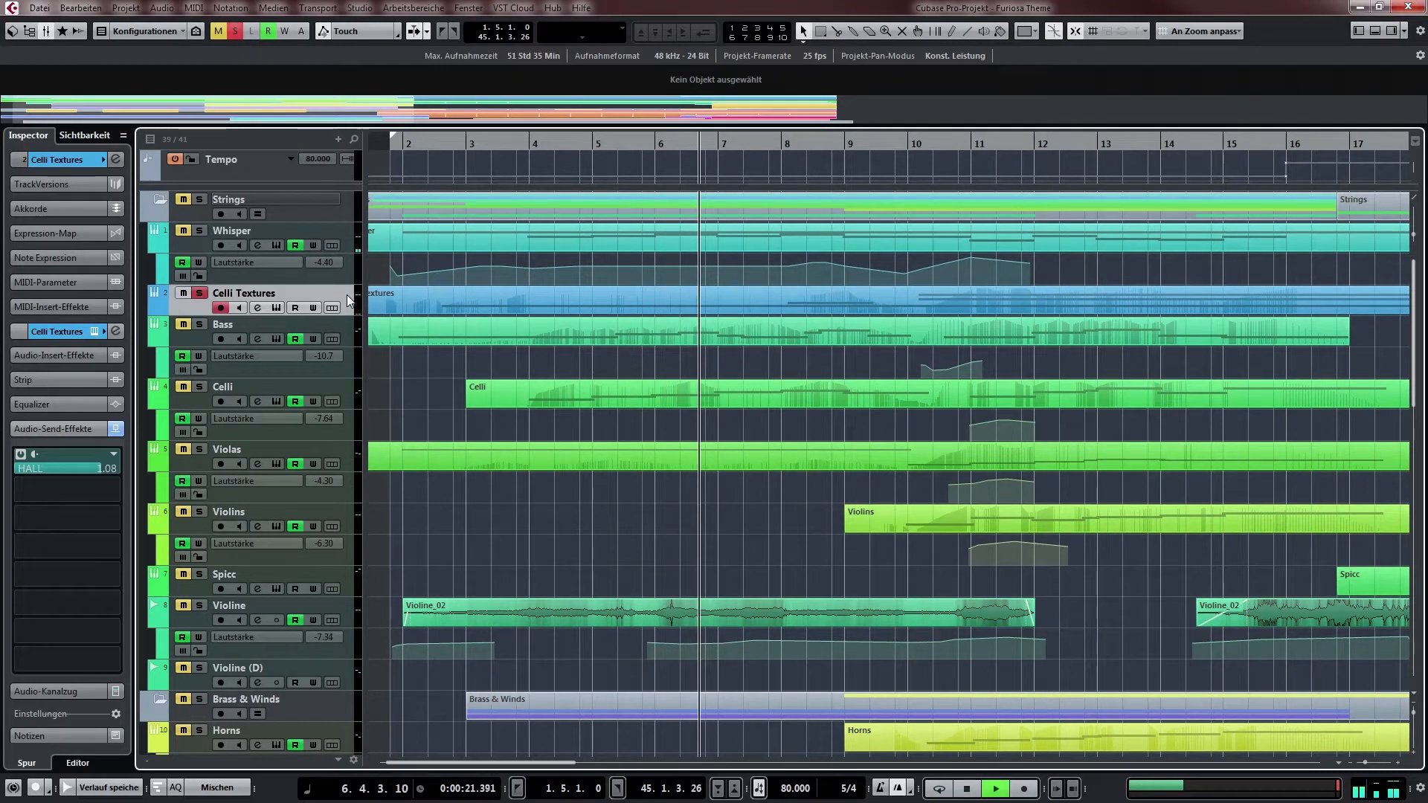
{"action": "scroll", "coordinate": [678, 345], "scroll_direction": "right", "scroll_amount": 3}
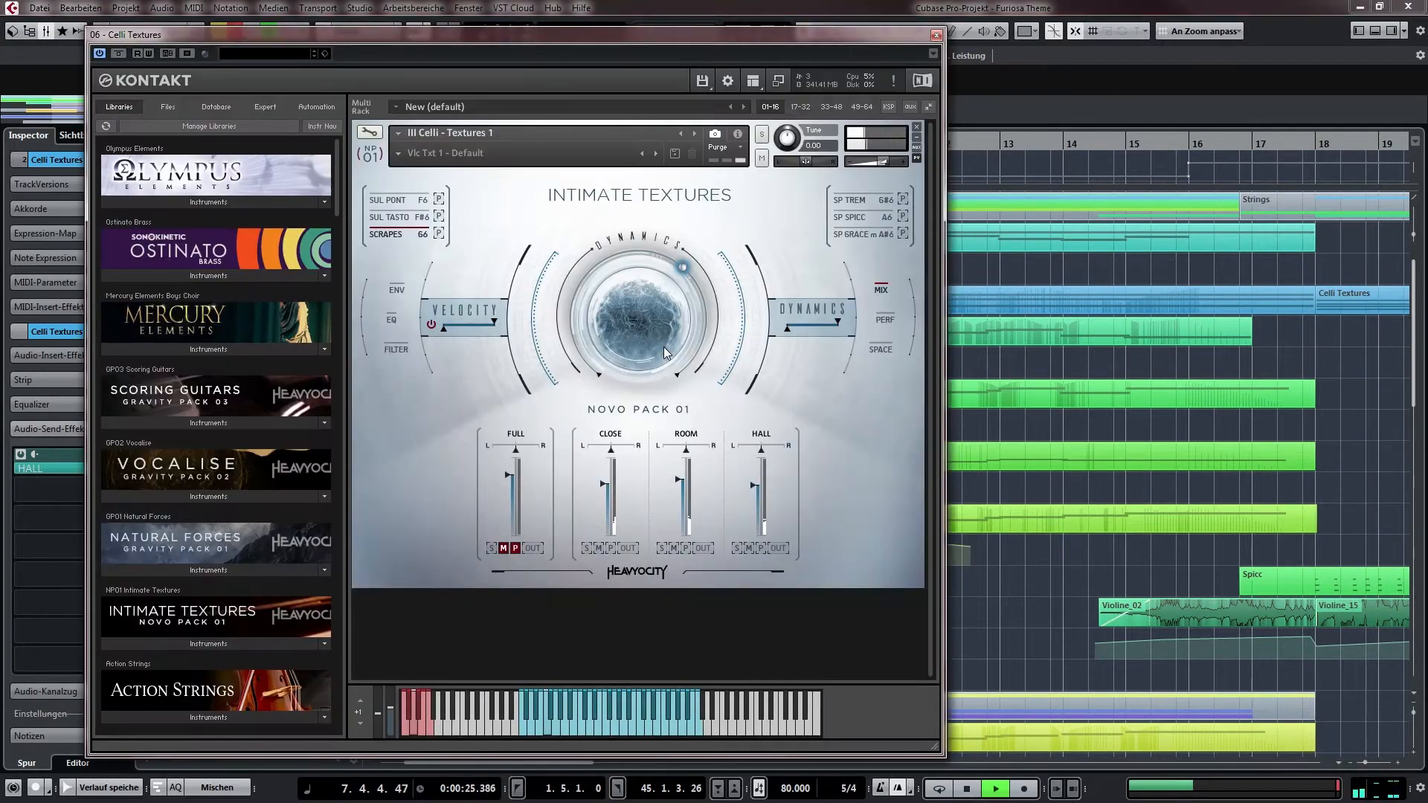
{"action": "key", "text": "Escape"}
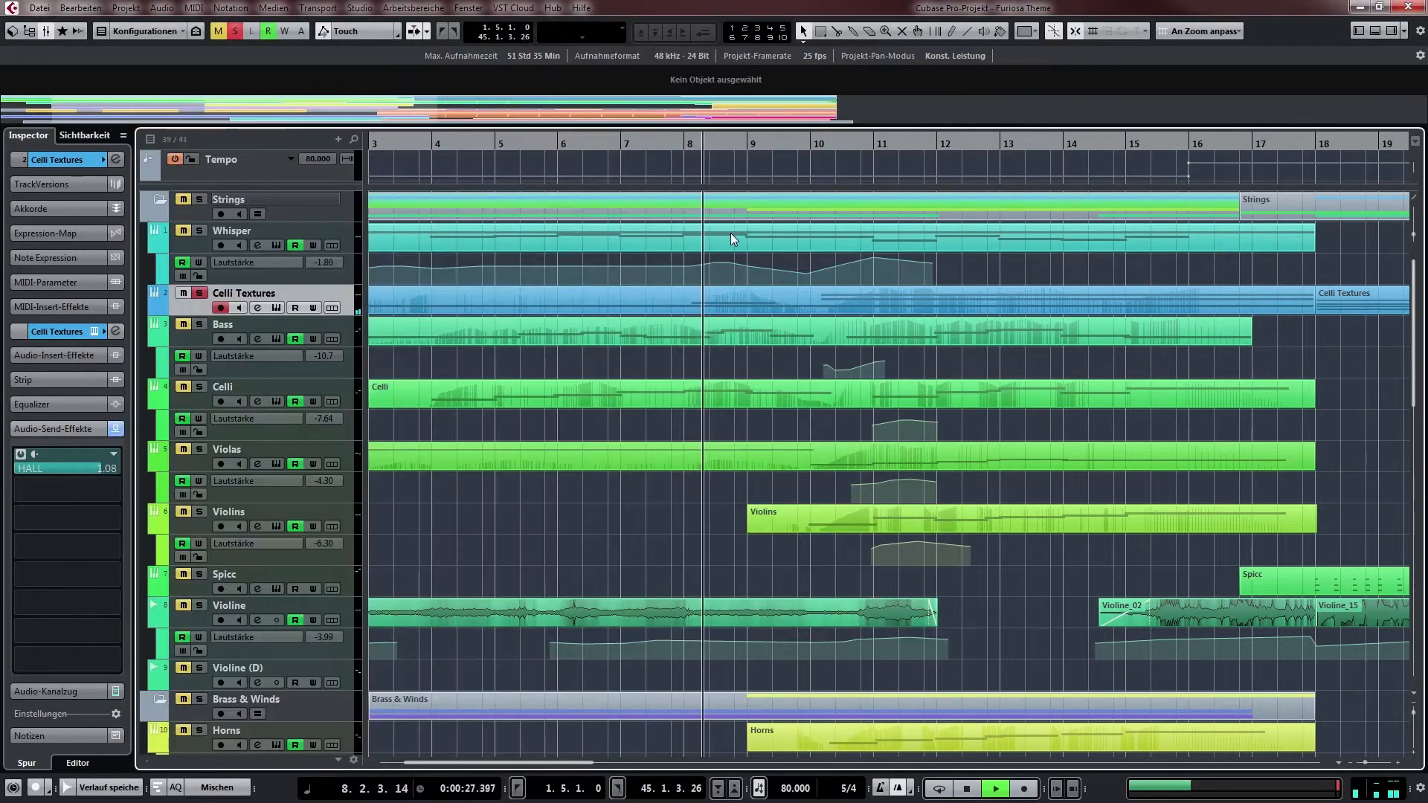
Follow the soloed Celli Textures track up to bar 10 and stop playback
{"action": "scroll", "coordinate": [851, 304], "scroll_direction": "right", "scroll_amount": 6}
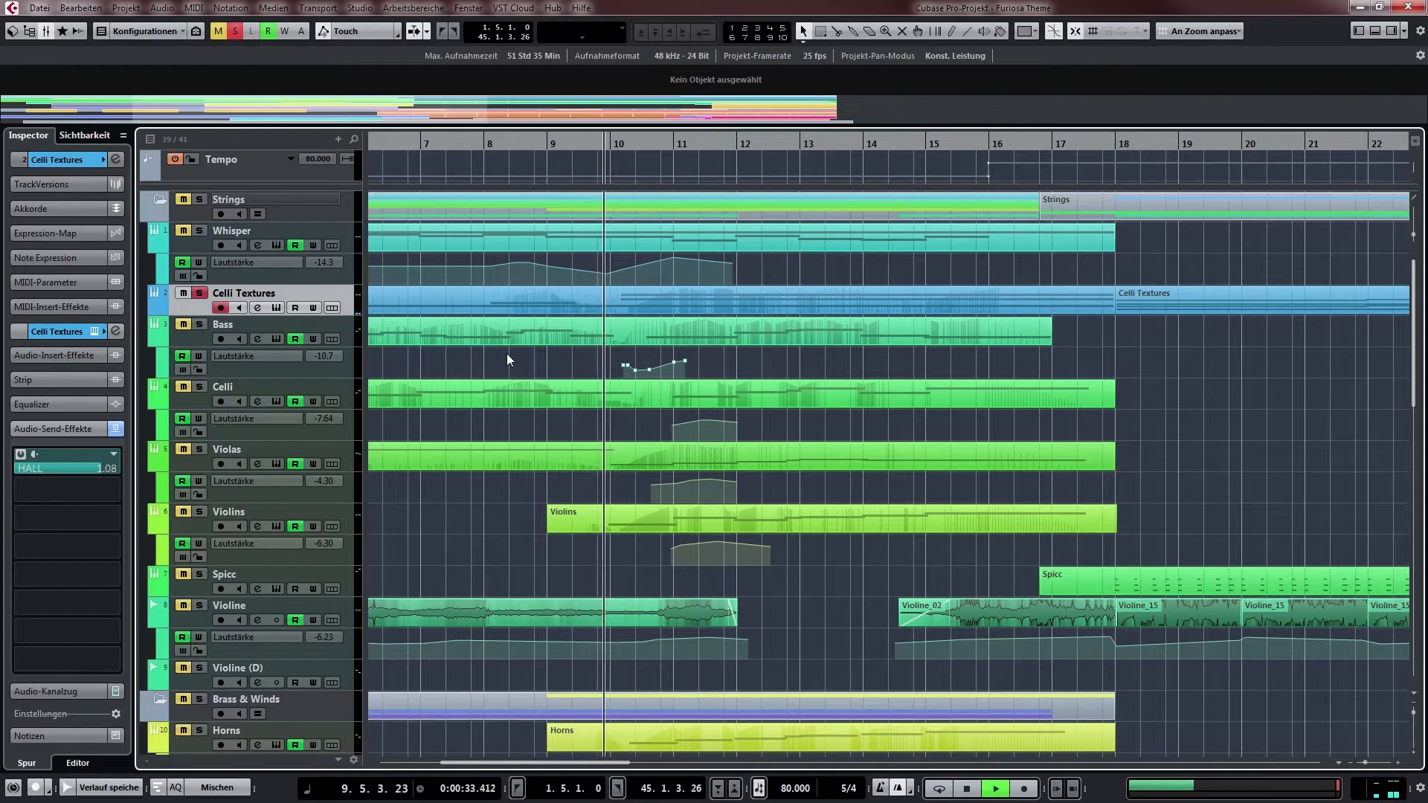
{"action": "scroll", "coordinate": [681, 354], "scroll_direction": "right", "scroll_amount": 2}
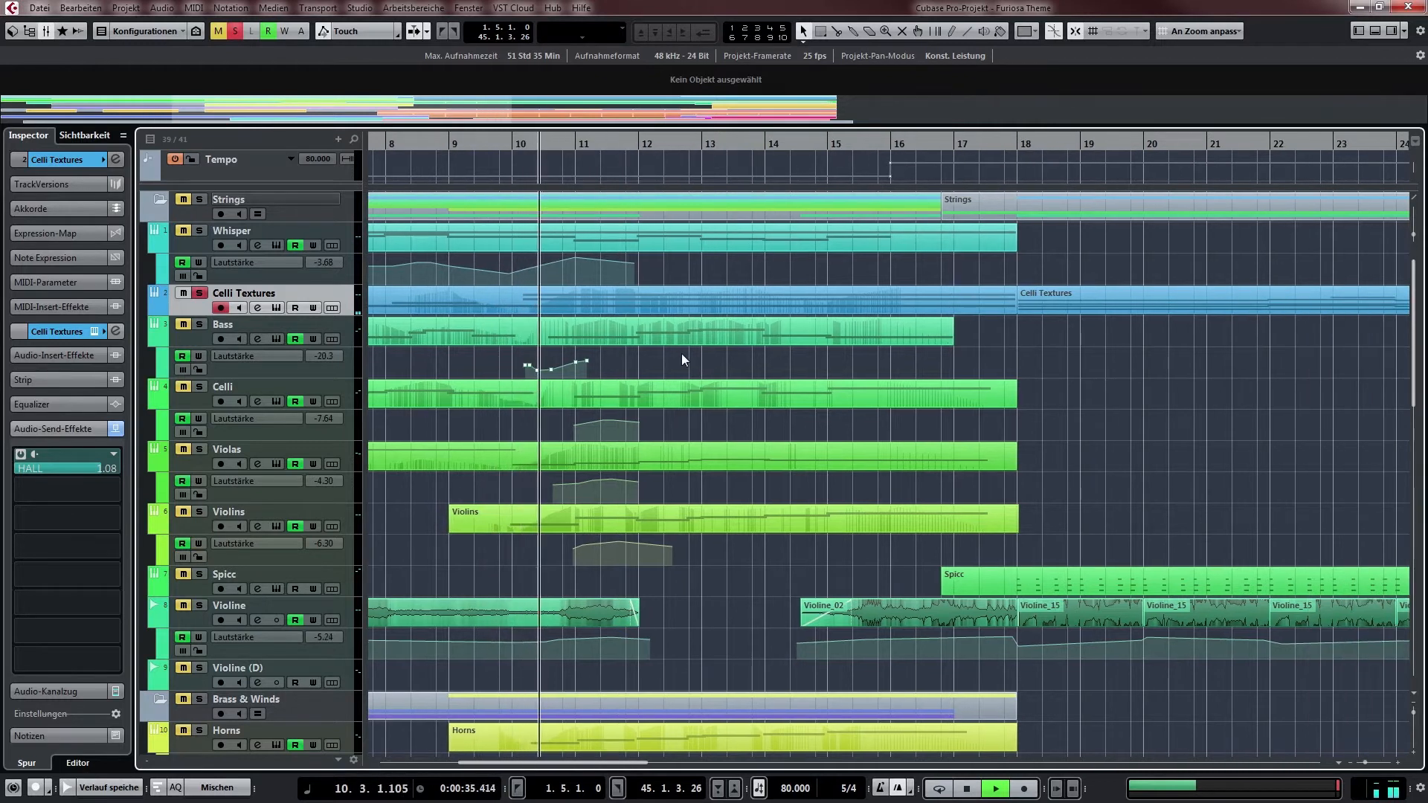
{"action": "key", "text": "space"}
{"action": "scroll", "coordinate": [681, 354], "scroll_direction": "left", "scroll_amount": 7}
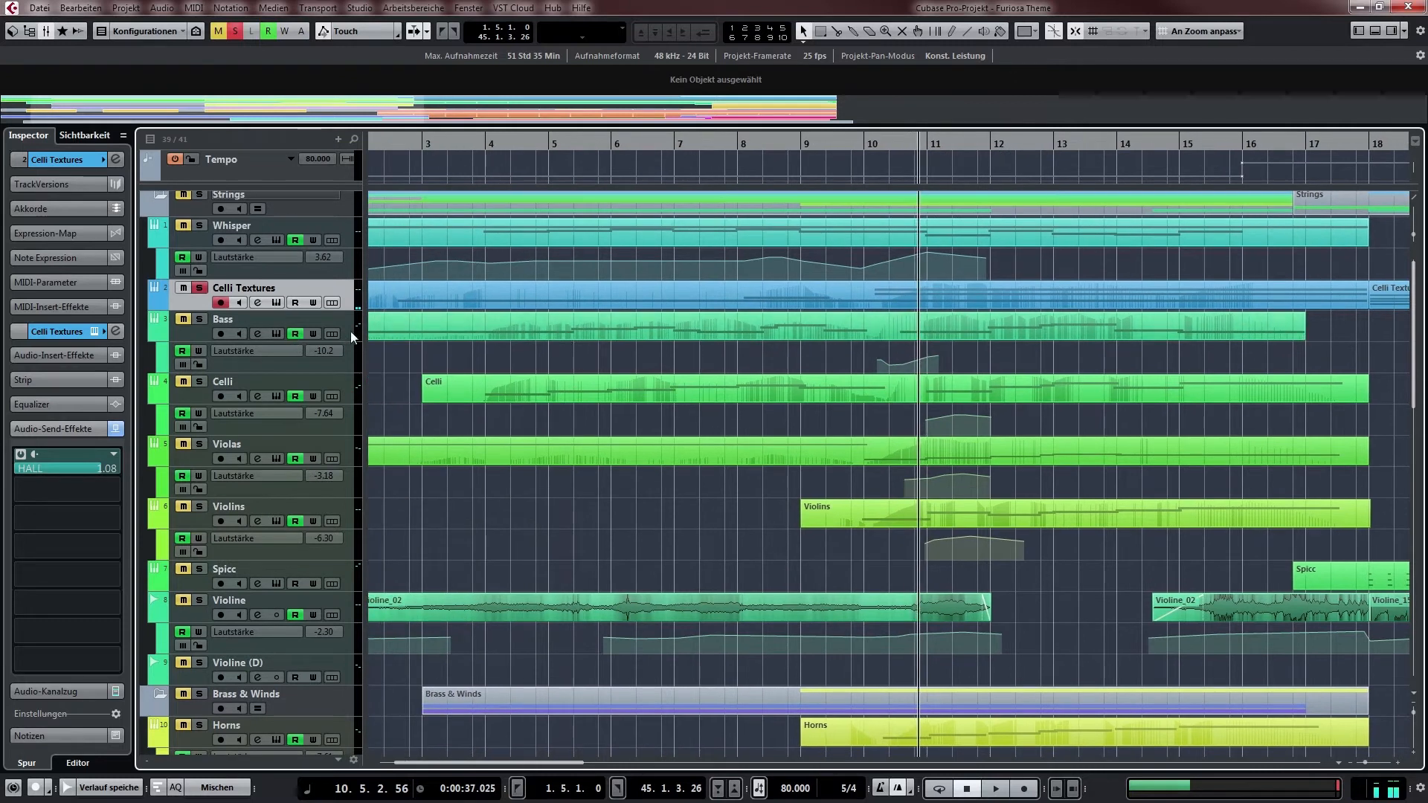
Inspect the Kontakt instrument of the Bass track and listen to the track soloed from bar 5
{"action": "left_click", "coordinate": [347, 324]}
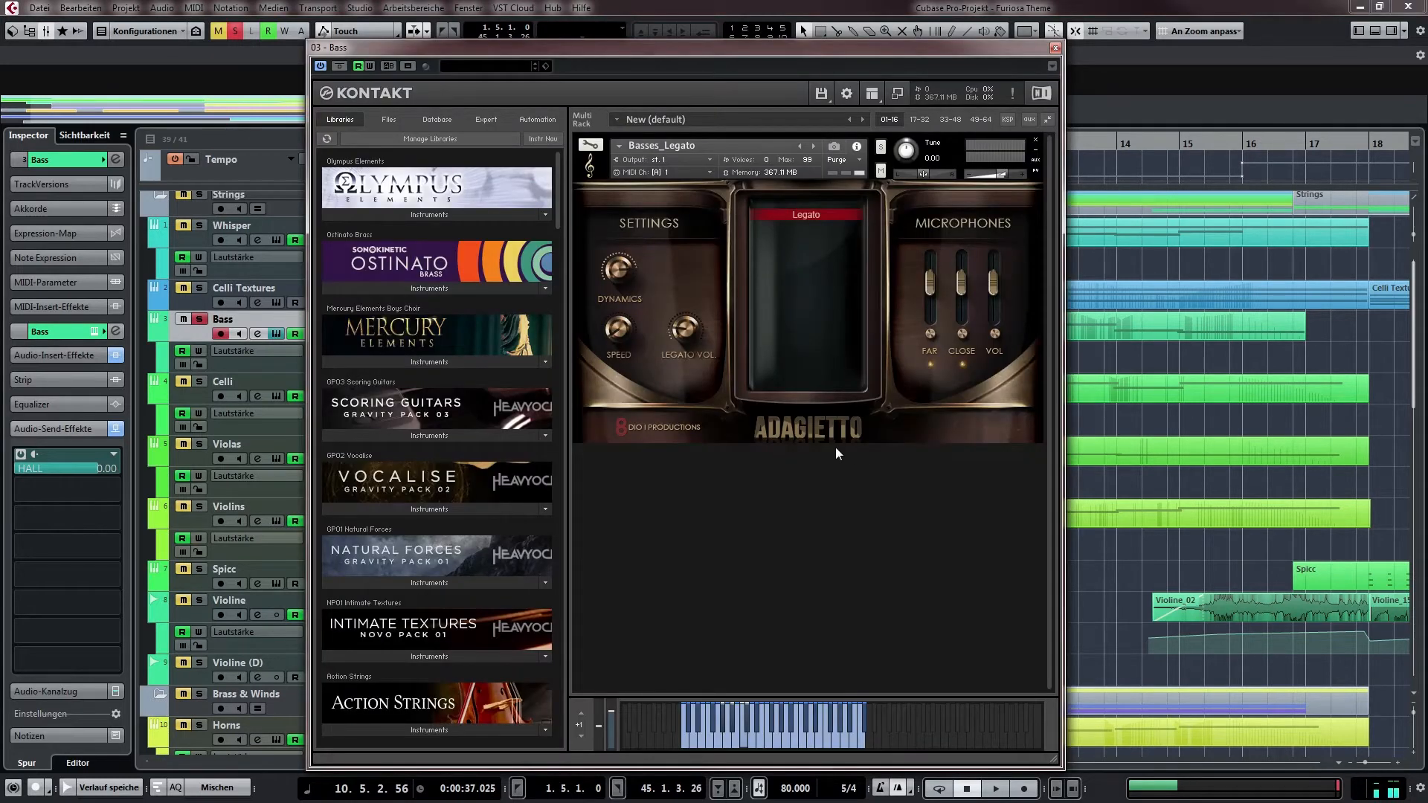
{"action": "key", "text": "ctrl+w"}
{"action": "left_click", "coordinate": [550, 147]}
{"action": "key", "text": "space"}
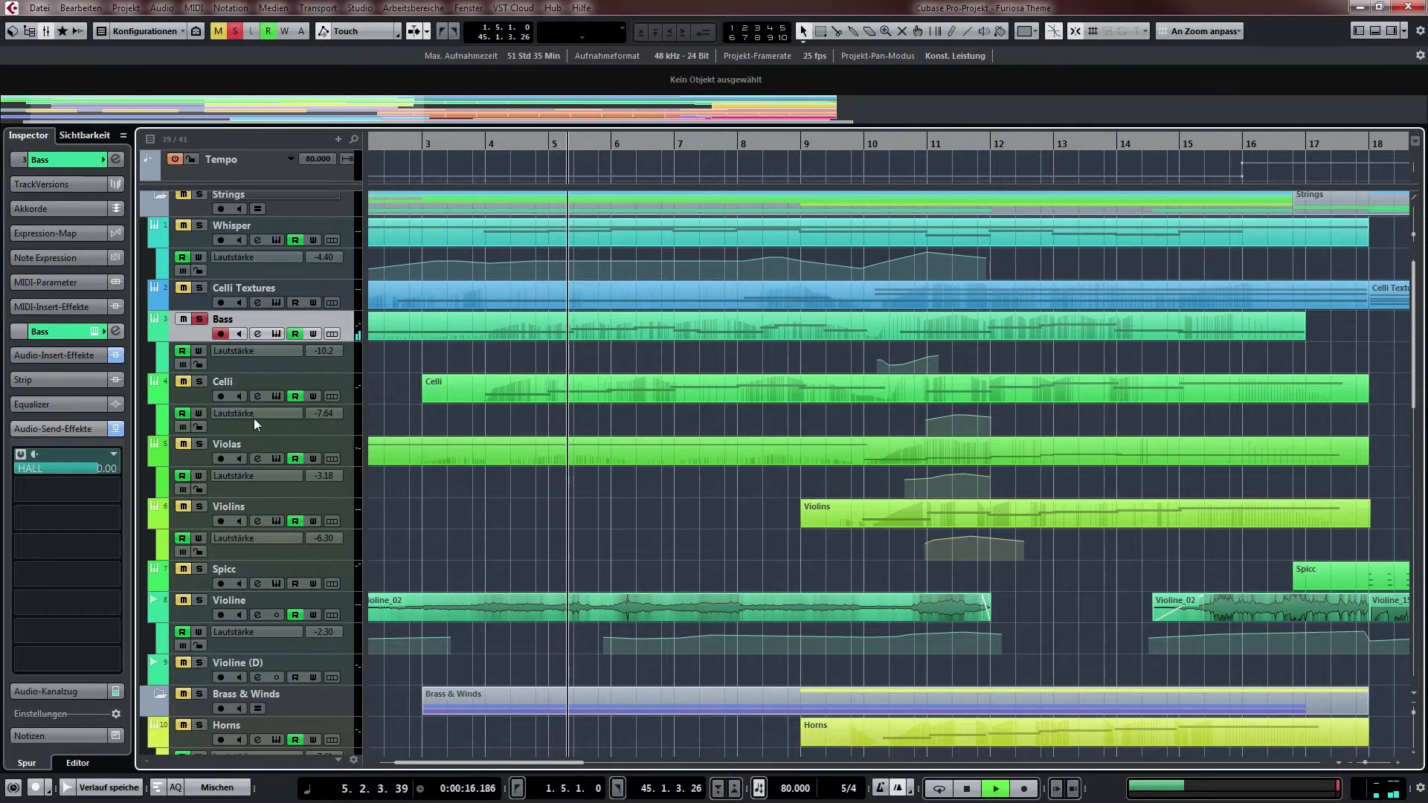
Add the Celli, Violas and Violins tracks to the Bass solo and listen to them together from just before bar 10
{"action": "left_click", "coordinate": [199, 381]}
{"action": "left_click", "coordinate": [199, 444]}
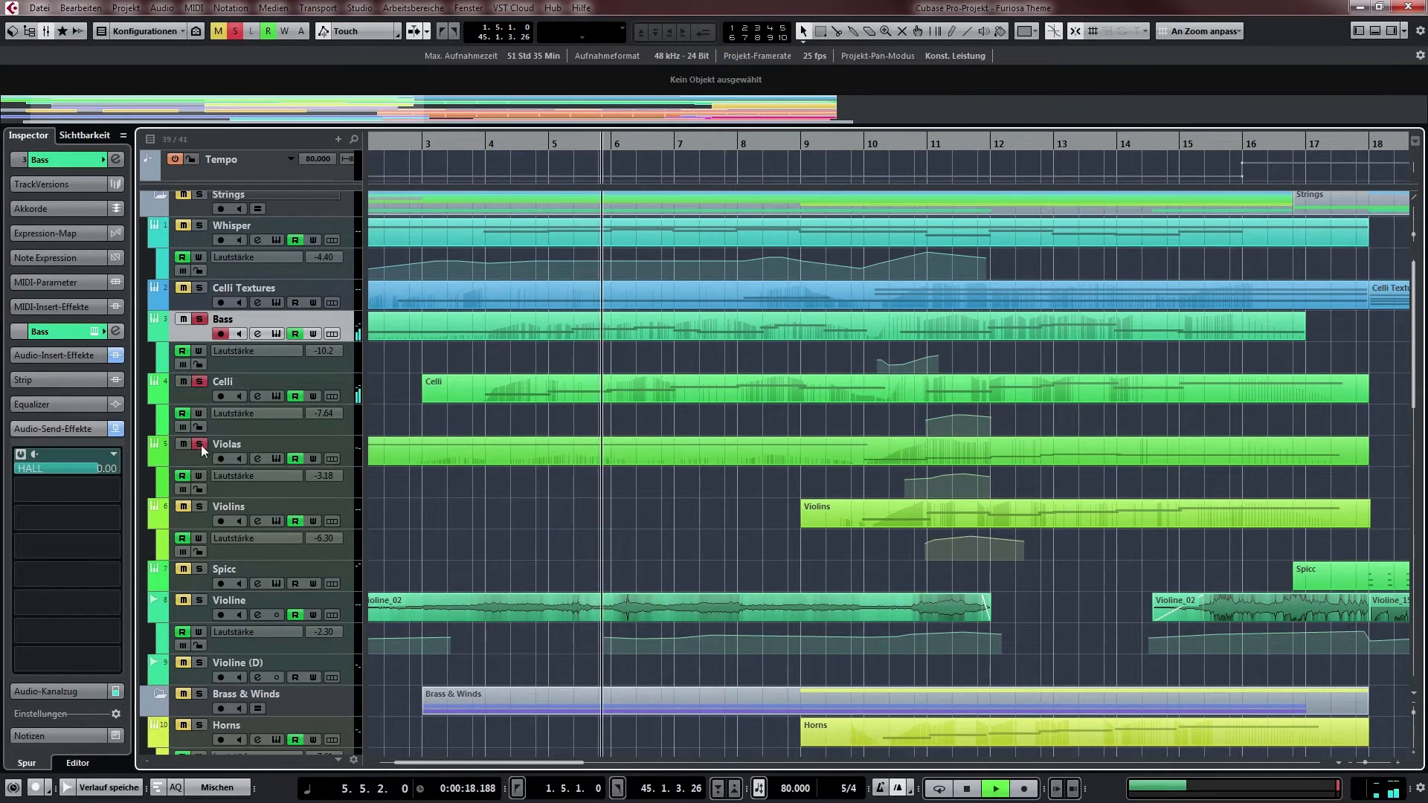
{"action": "left_click", "coordinate": [201, 506]}
{"action": "left_click", "coordinate": [851, 144]}
{"action": "left_click_drag", "start_coordinate": [1027, 420], "coordinate": [847, 414]}
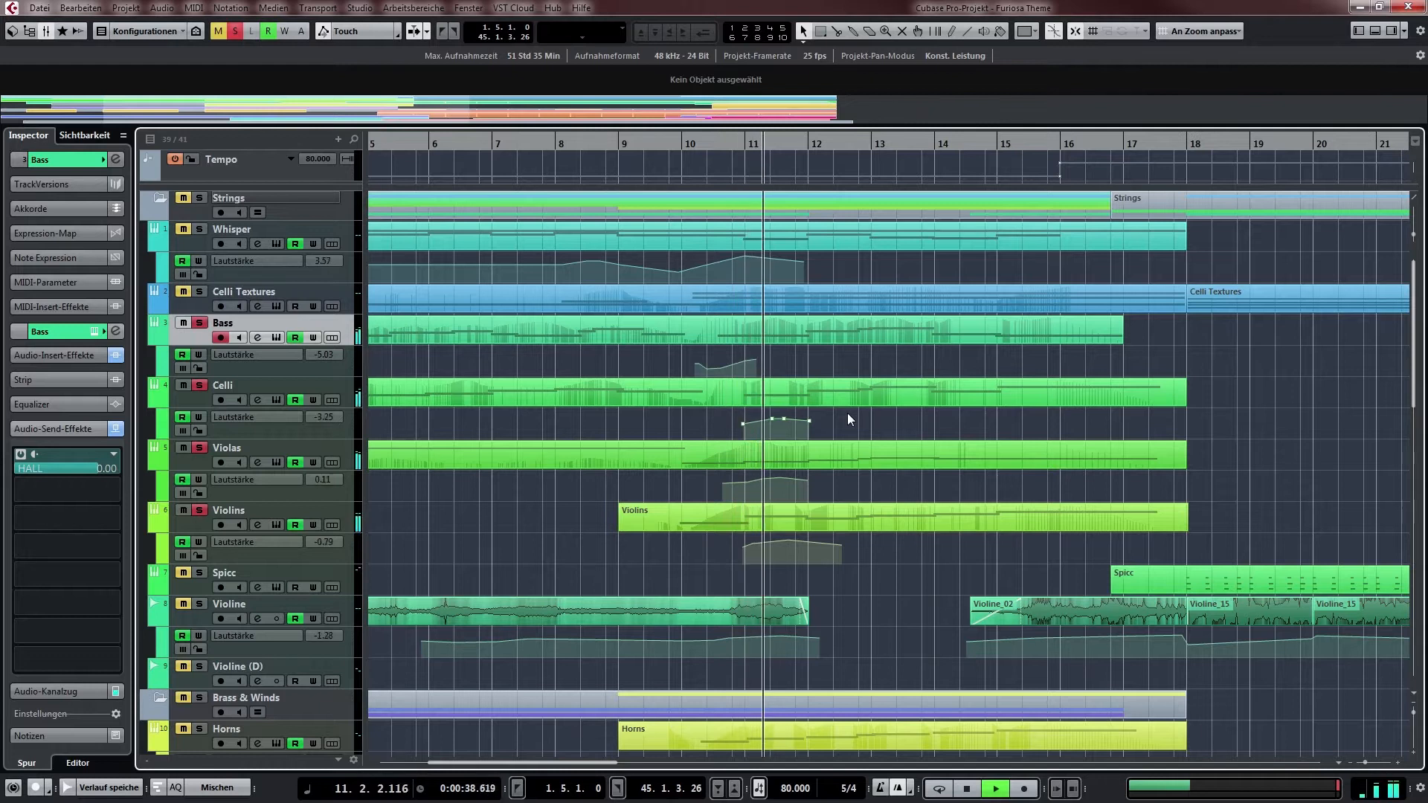
Listen to the soloed string section up to bar 15, open the Celli part and deselect it
{"action": "key", "text": "space"}
{"action": "left_click_drag", "start_coordinate": [1069, 272], "coordinate": [946, 273]}
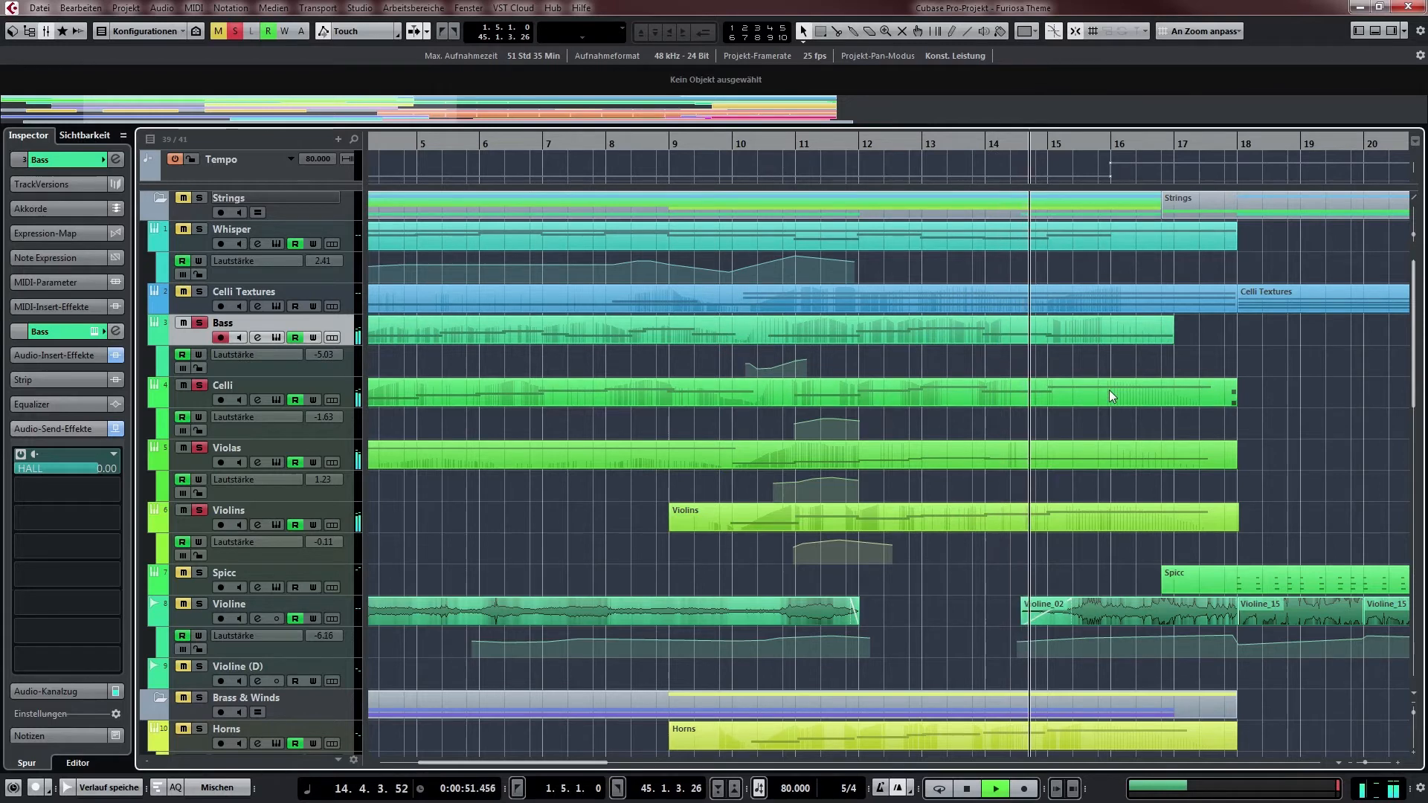
{"action": "double_click", "coordinate": [1109, 390]}
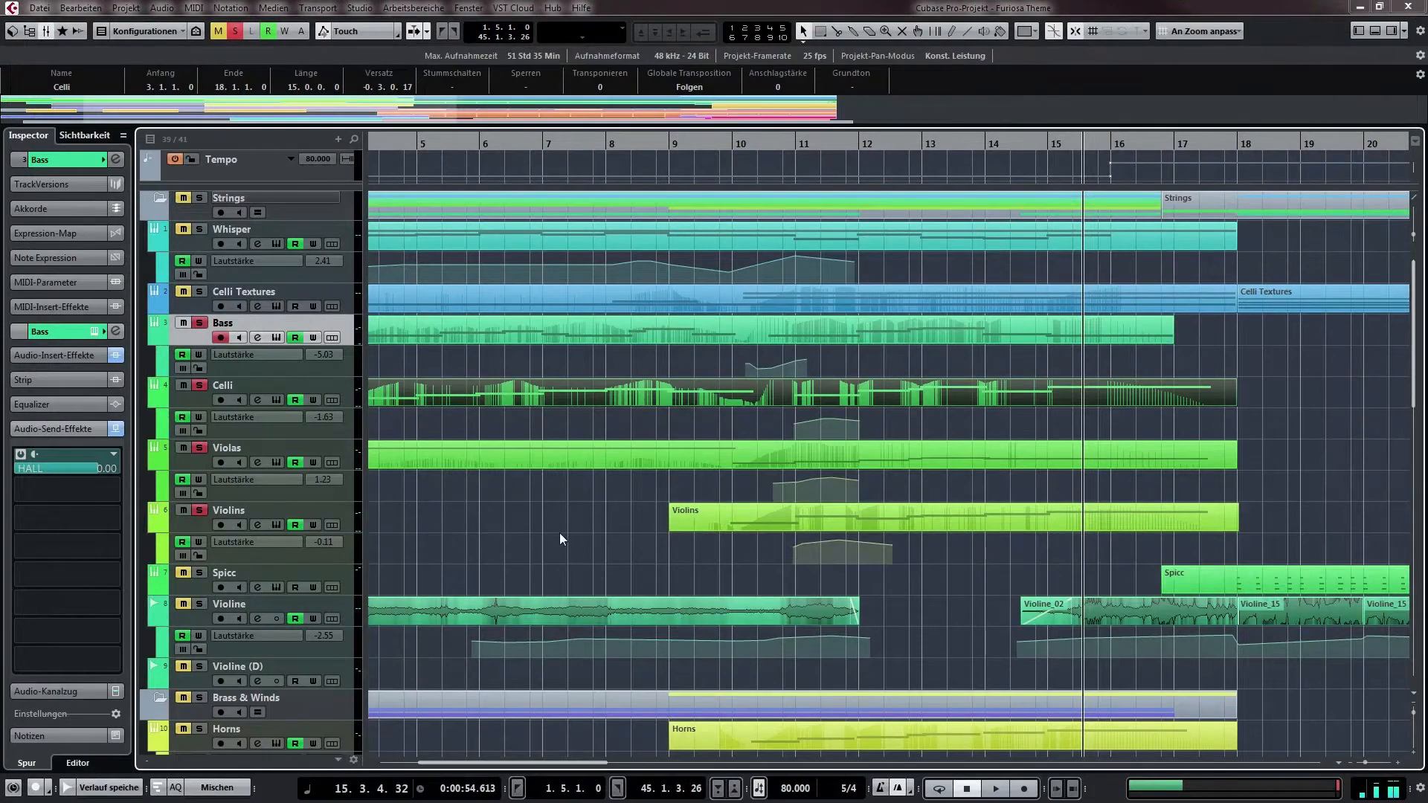
{"action": "left_click", "coordinate": [560, 533]}
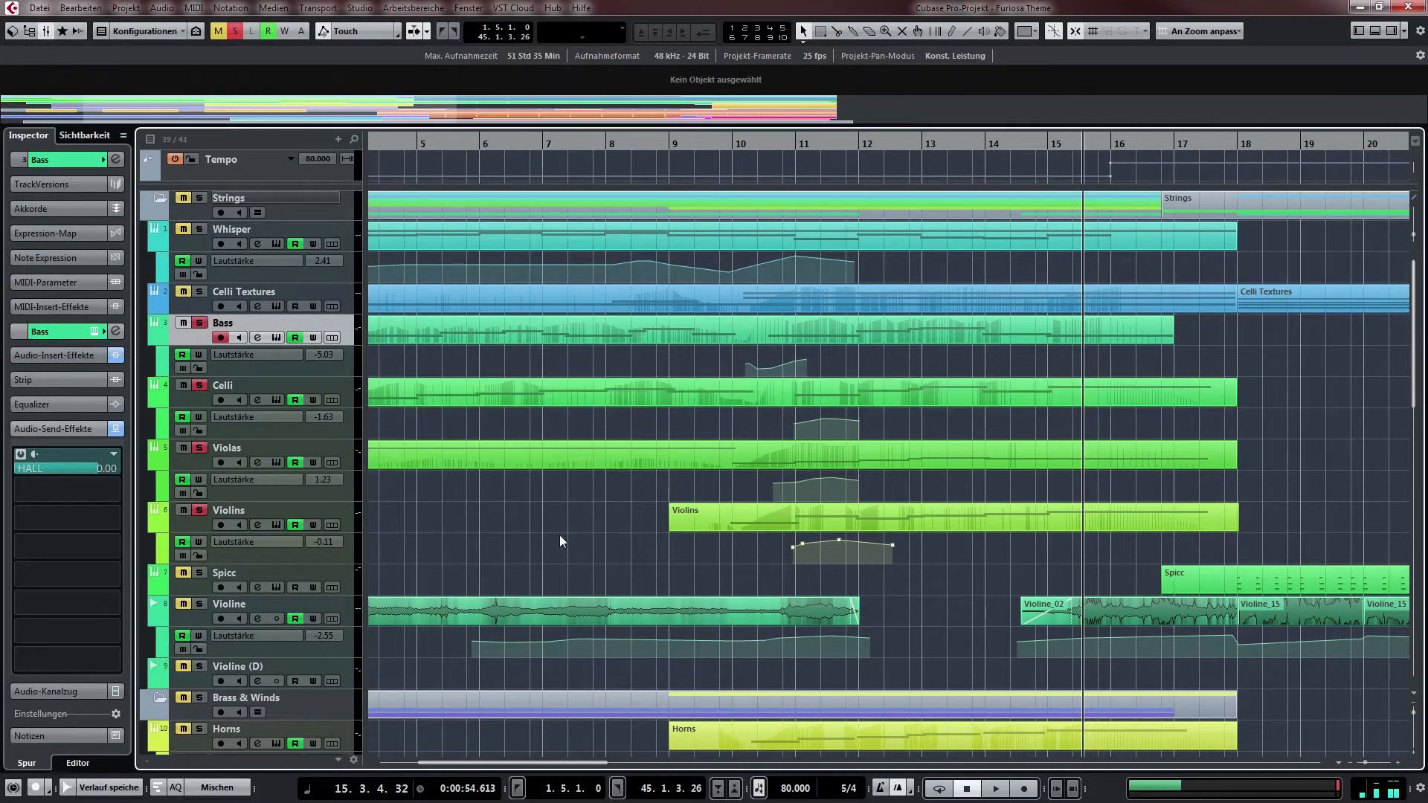
Replay the soloed string section from the second half of bar 9 and stop in bar 11
{"action": "left_click", "coordinate": [712, 148]}
{"action": "key", "text": "space"}
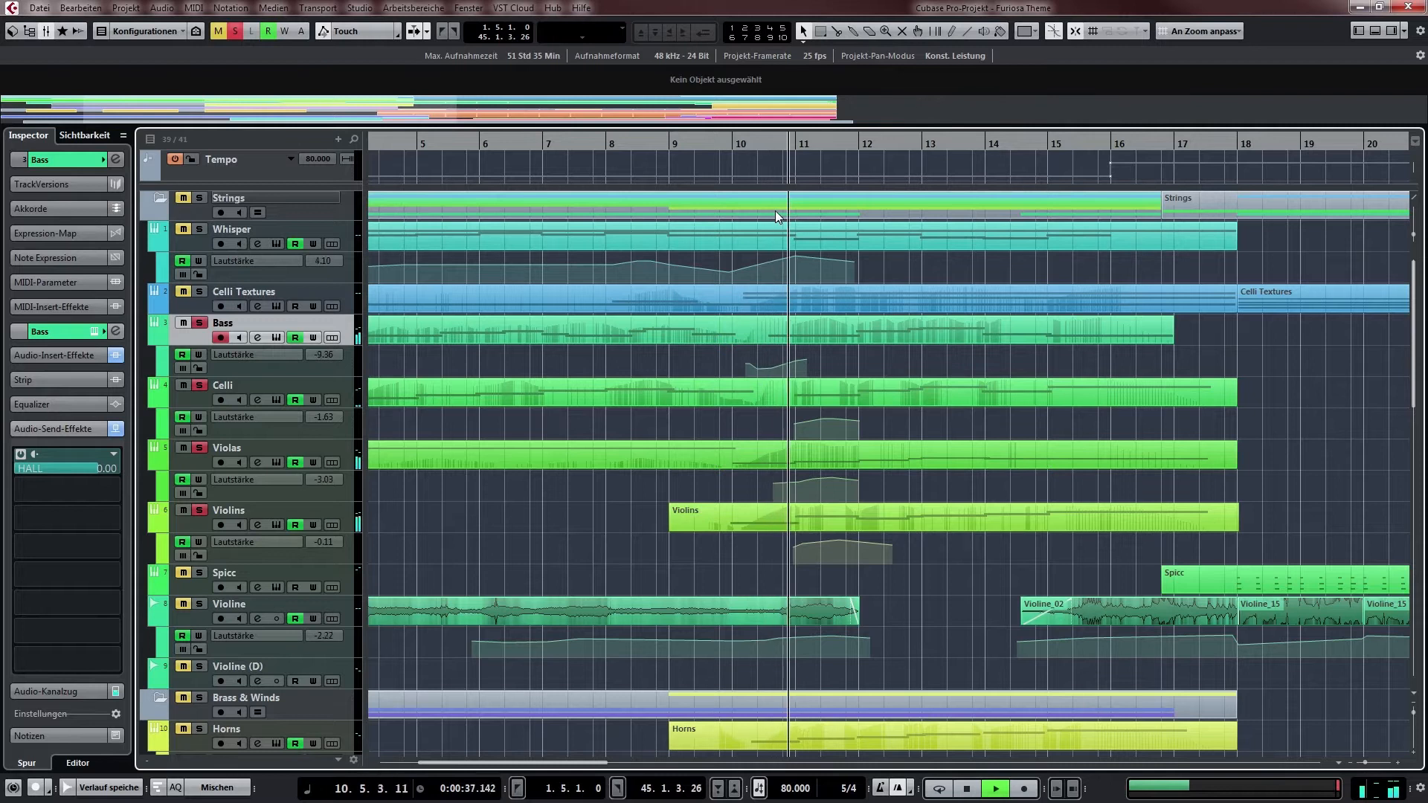
{"action": "key", "text": "space"}
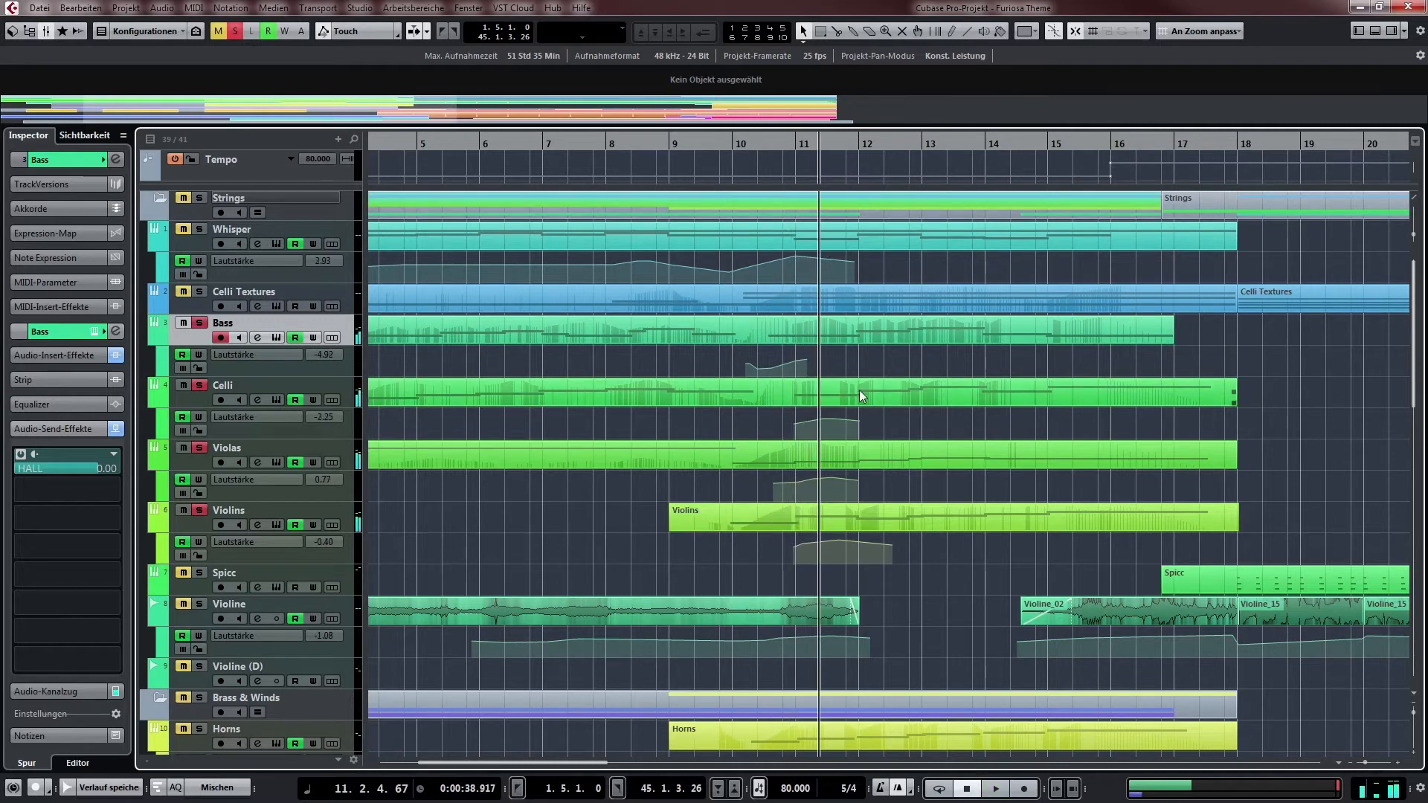
{"action": "middle_click", "coordinate": [645, 467]}
{"action": "left_click_drag", "start_coordinate": [579, 546], "coordinate": [695, 466]}
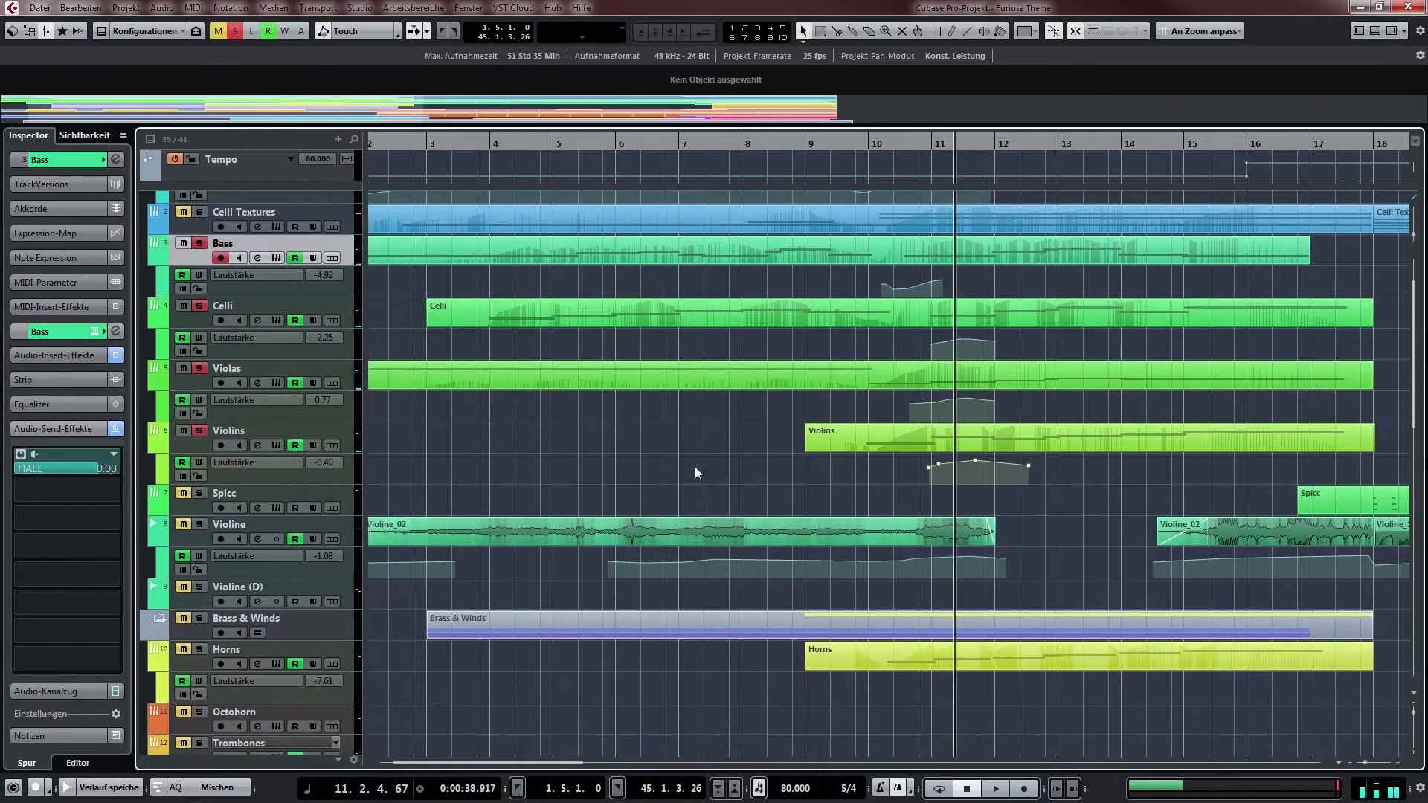
Solo the Violine track and listen to its opening from bar 2 and a passage around bar 6
{"action": "left_click", "coordinate": [349, 492]}
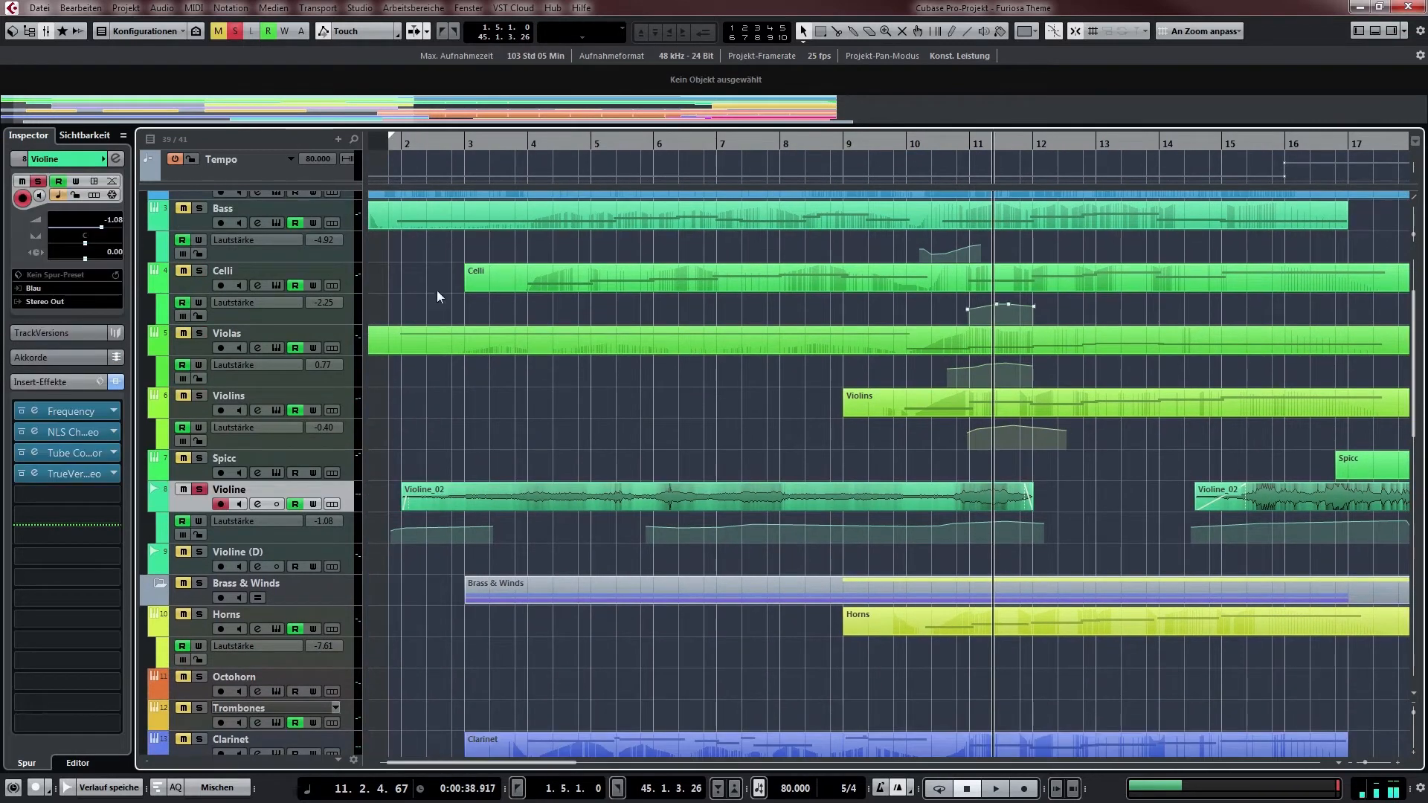
{"action": "left_click", "coordinate": [401, 144]}
{"action": "key", "text": "space"}
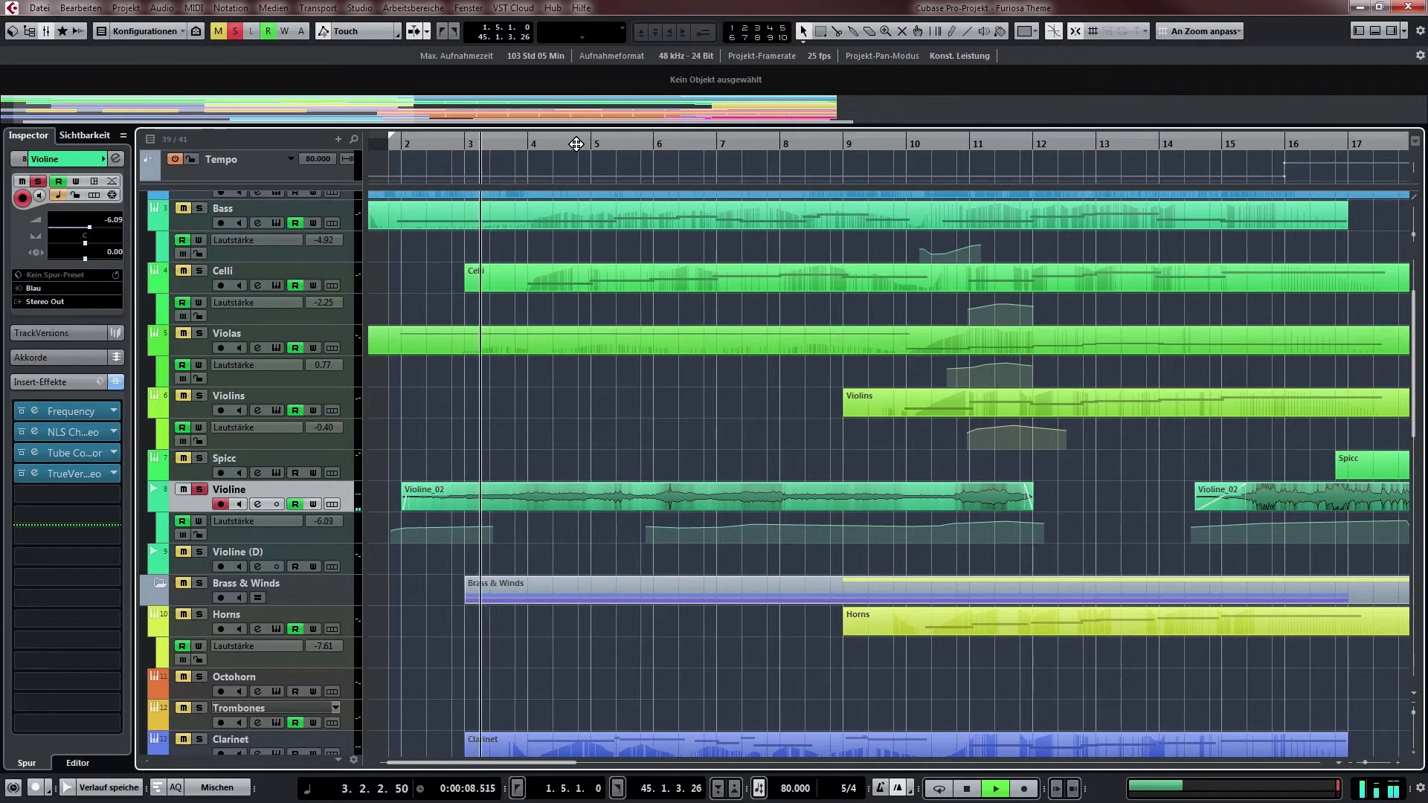
{"action": "left_click", "coordinate": [649, 143]}
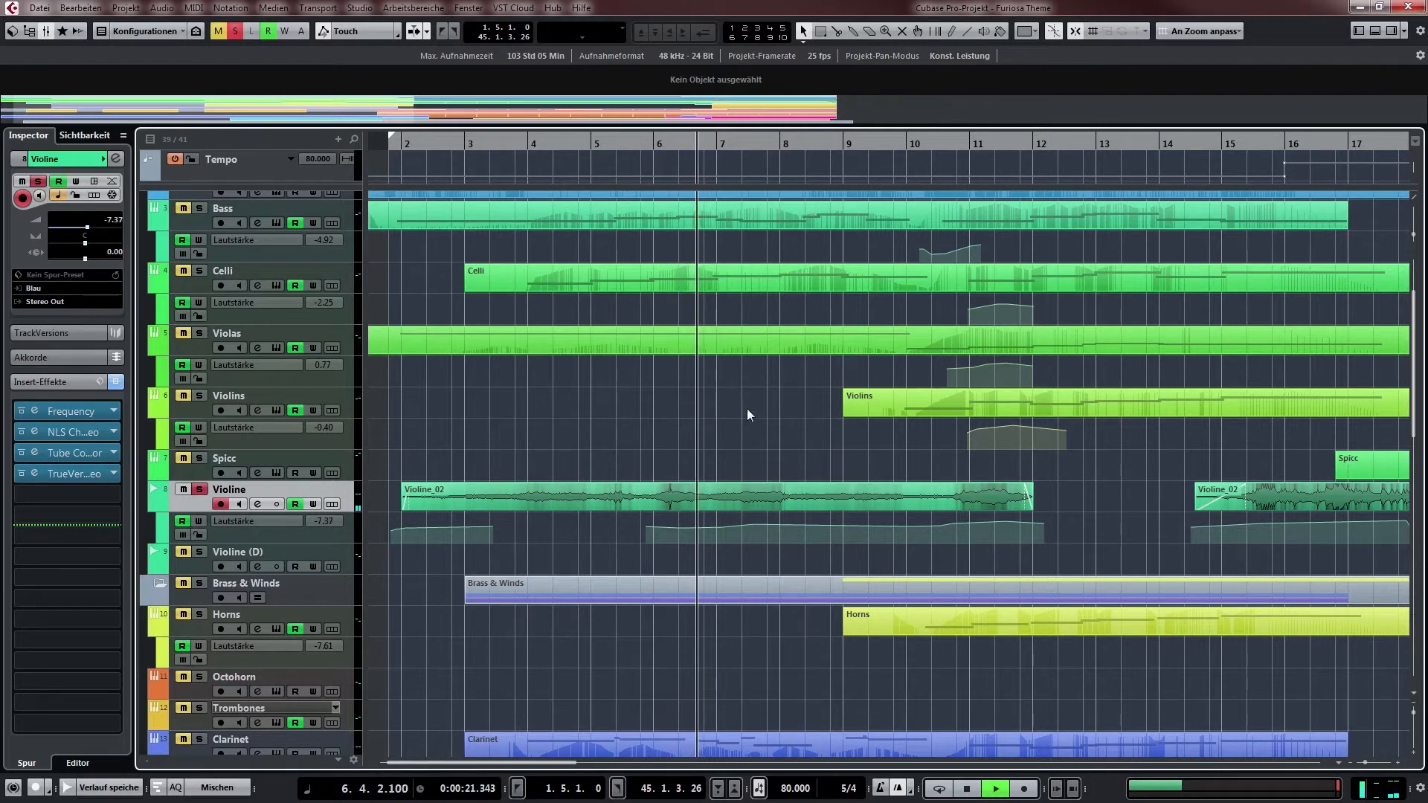
{"action": "key", "text": "space"}
Listen to the soloed Violine track from about bar 10 until the first Violine_02 clip ends at bar 12
{"action": "scroll", "coordinate": [431, 524], "scroll_direction": "up", "scroll_amount": 1}
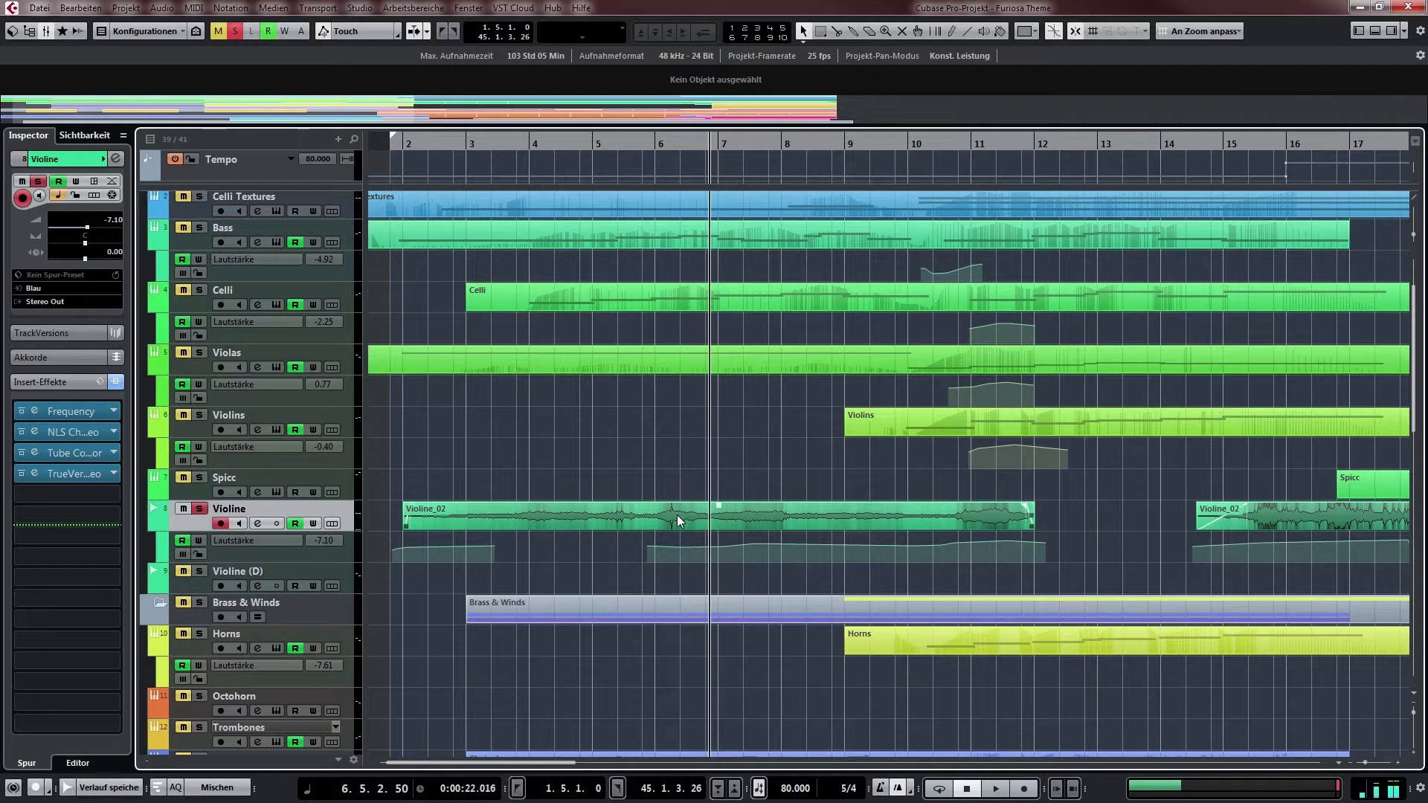
{"action": "scroll", "coordinate": [706, 414], "scroll_direction": "up", "scroll_amount": 1}
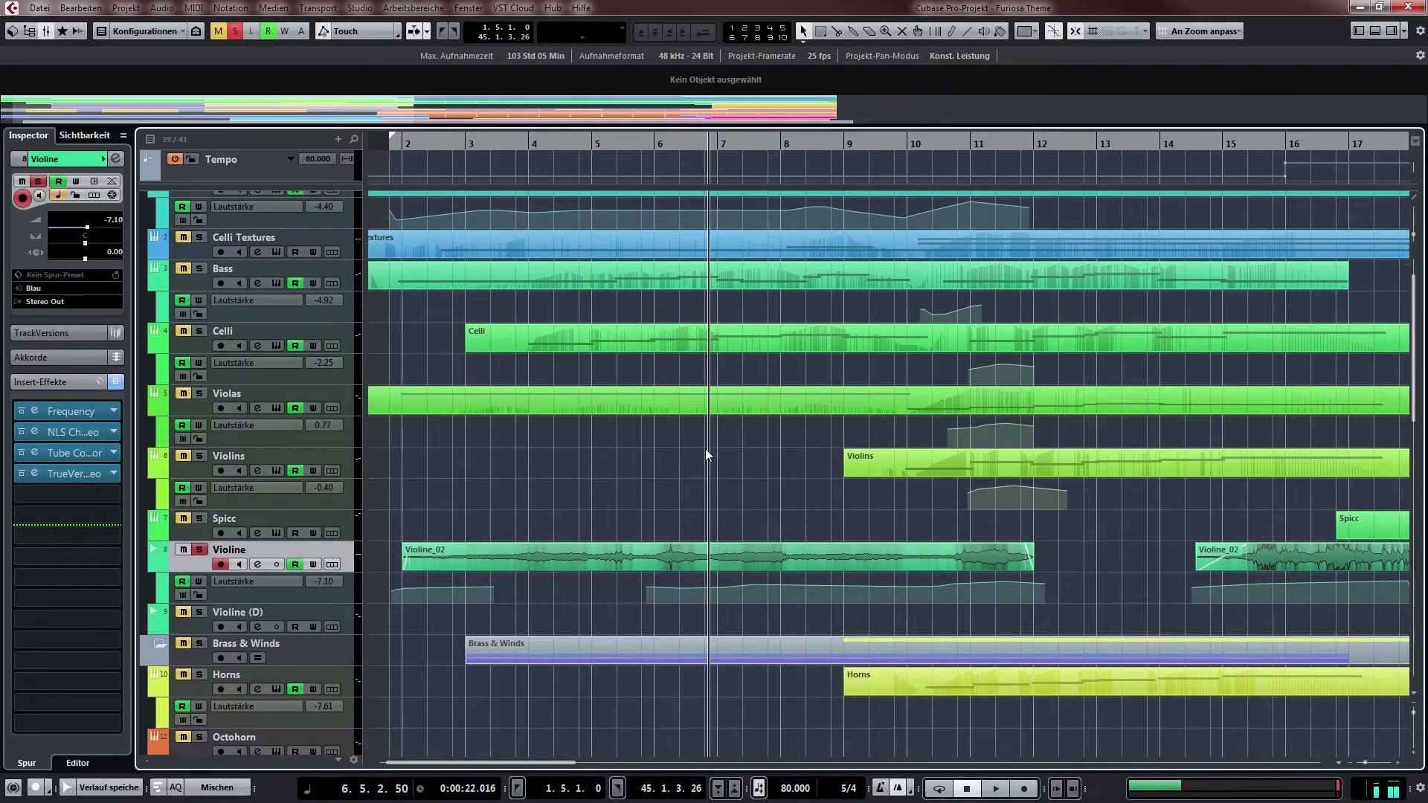
{"action": "scroll", "coordinate": [712, 449], "scroll_direction": "left", "scroll_amount": 2}
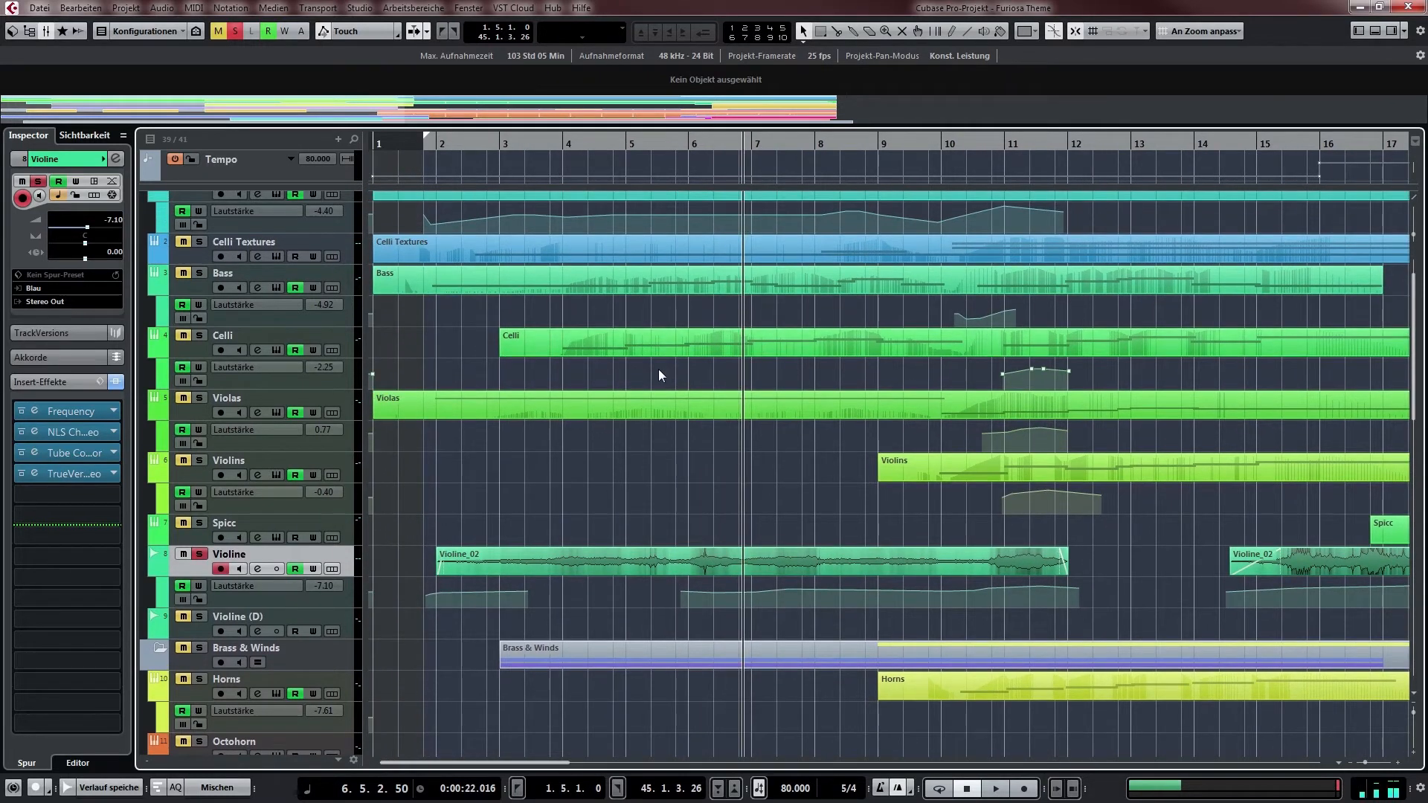
{"action": "scroll", "coordinate": [691, 417], "scroll_direction": "down", "scroll_amount": 2}
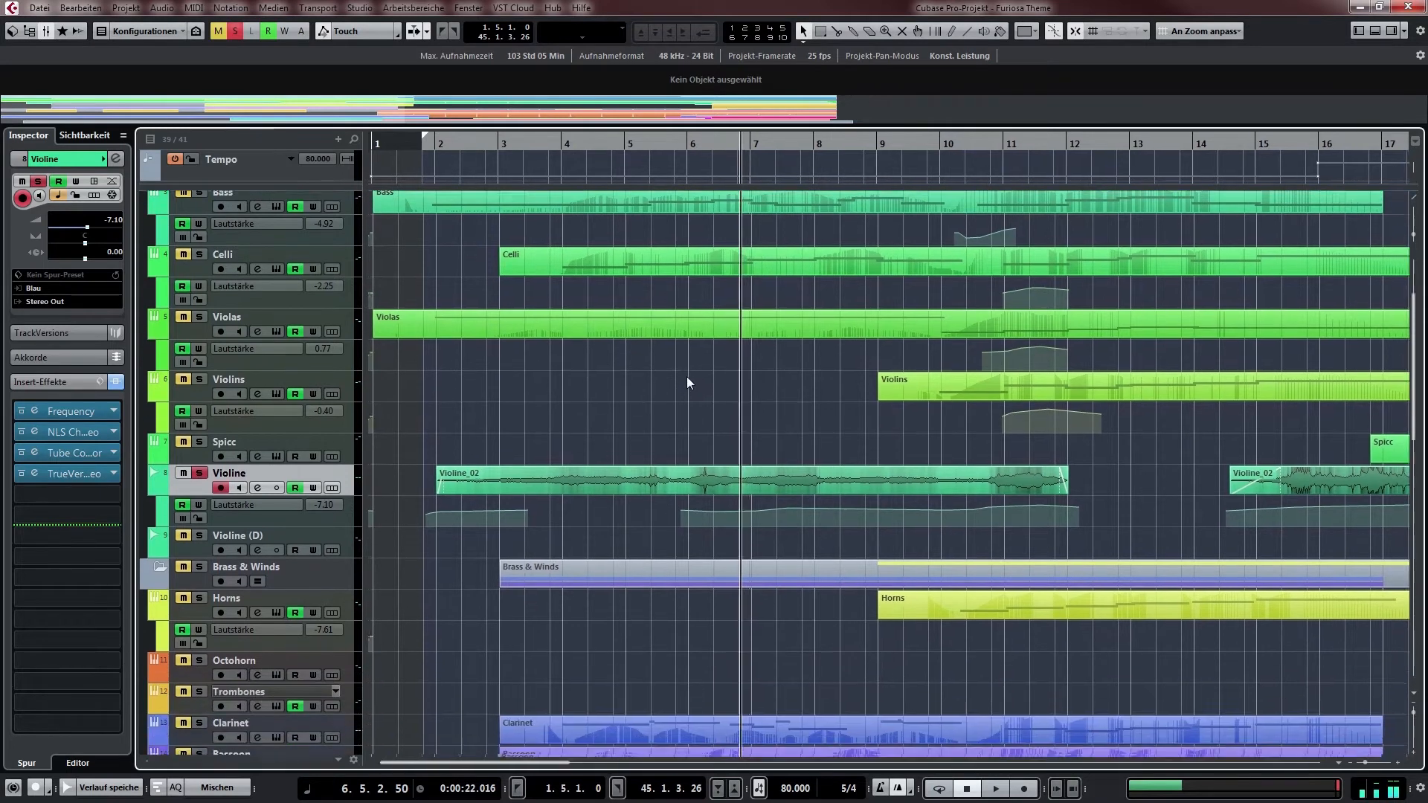
{"action": "scroll", "coordinate": [690, 331], "scroll_direction": "right", "scroll_amount": 1}
{"action": "left_click", "coordinate": [940, 145]}
{"action": "key", "text": "space"}
{"action": "scroll", "coordinate": [964, 325], "scroll_direction": "right", "scroll_amount": 2}
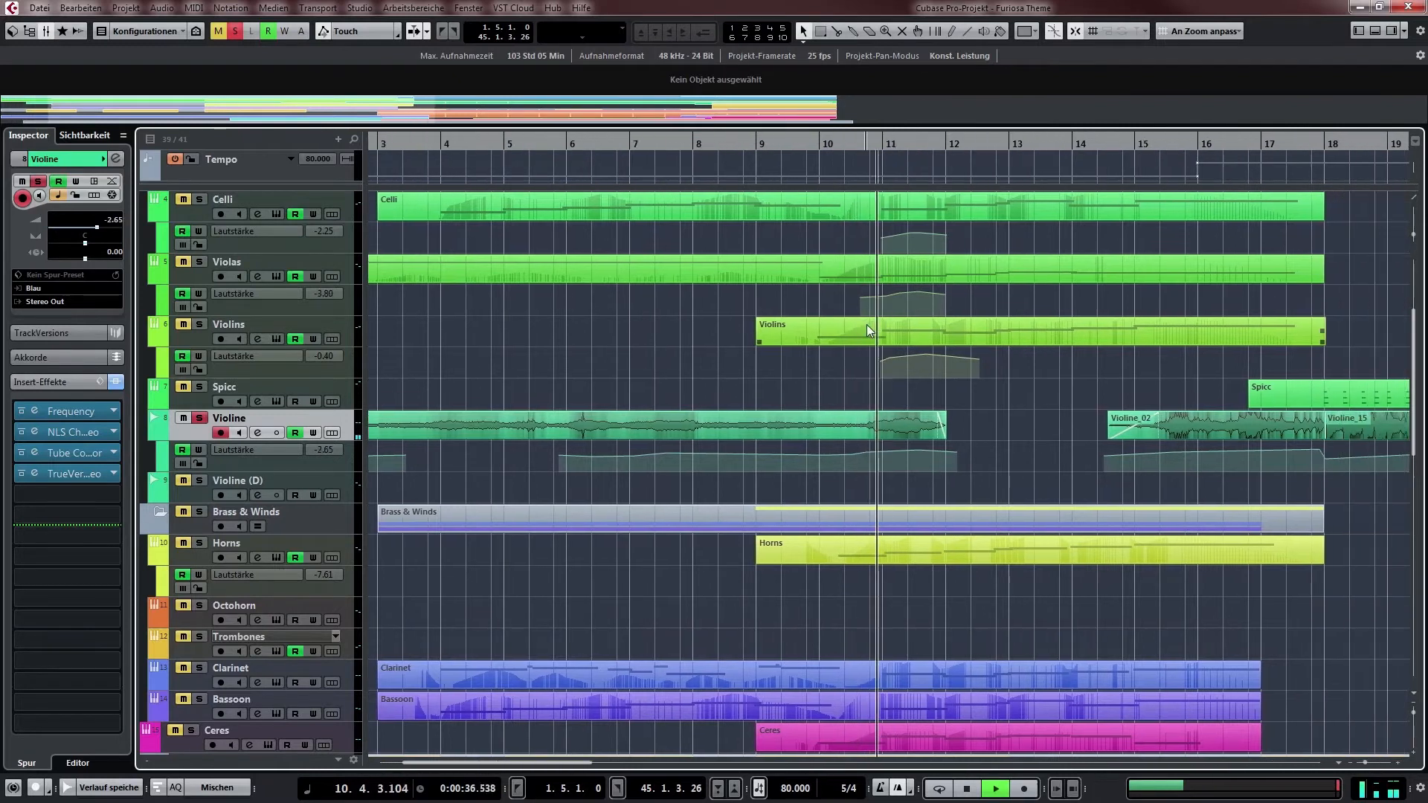
{"action": "left_click_drag", "start_coordinate": [867, 324], "coordinate": [845, 323]}
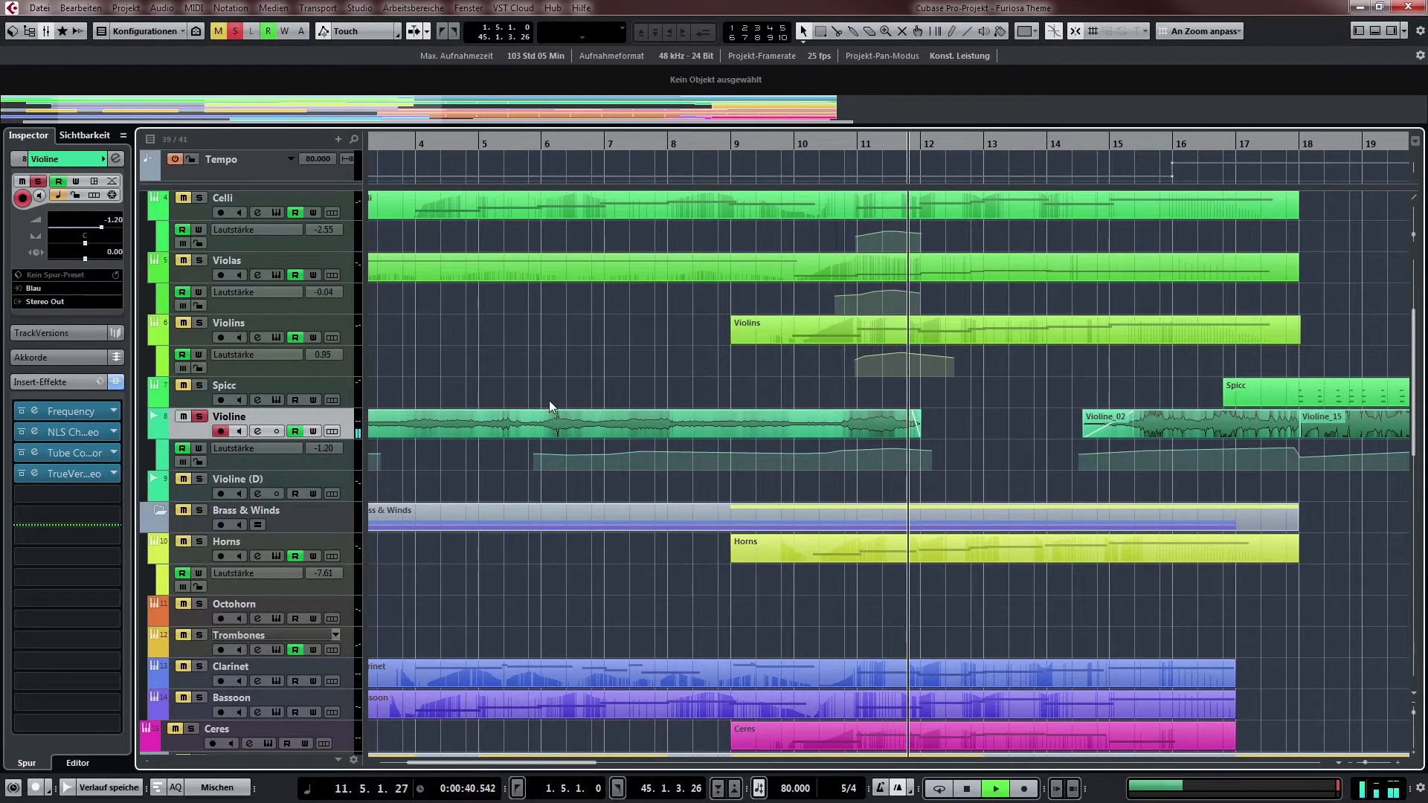
{"action": "key", "text": "space"}
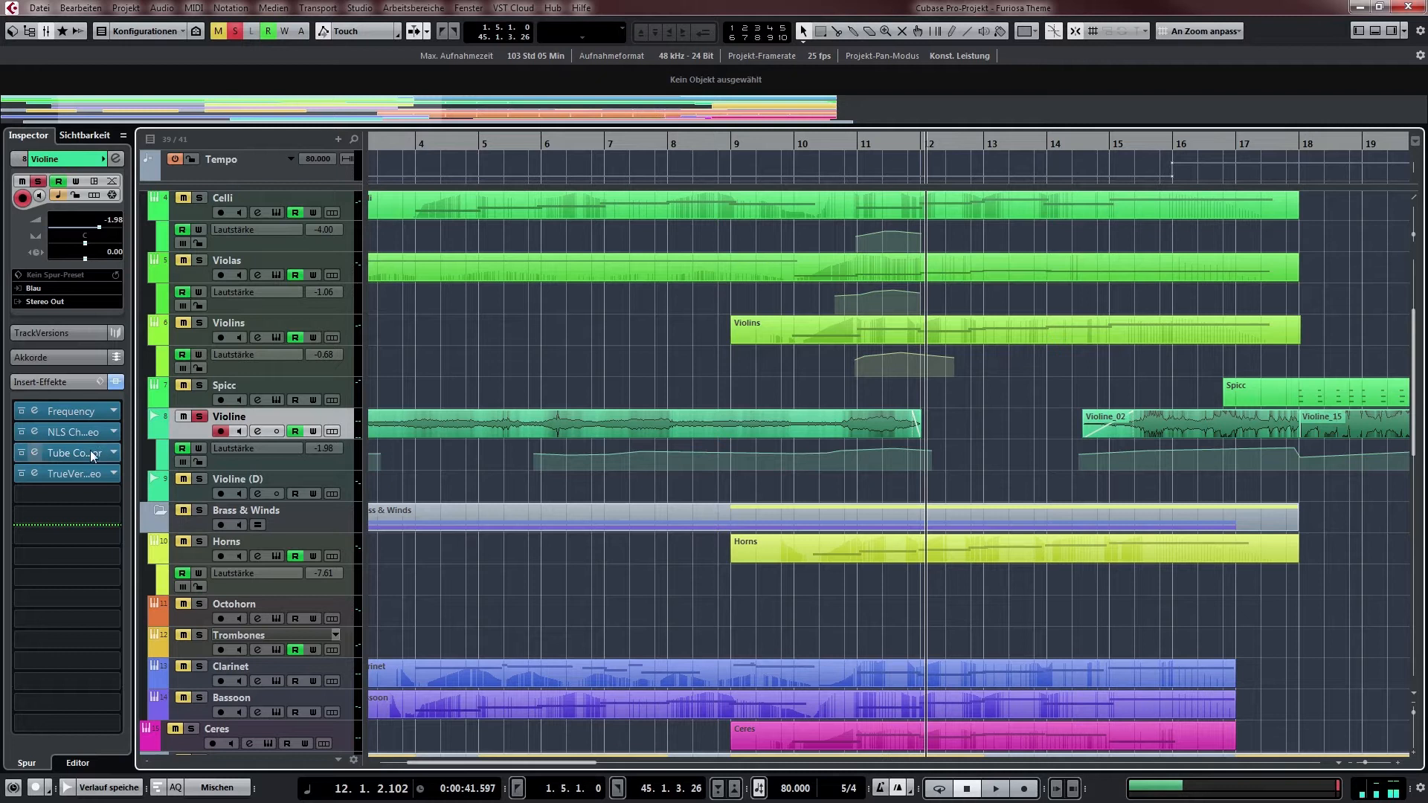
Inspect the Tube Compressor insert on the Violine track and close its window
{"action": "left_click", "coordinate": [35, 452]}
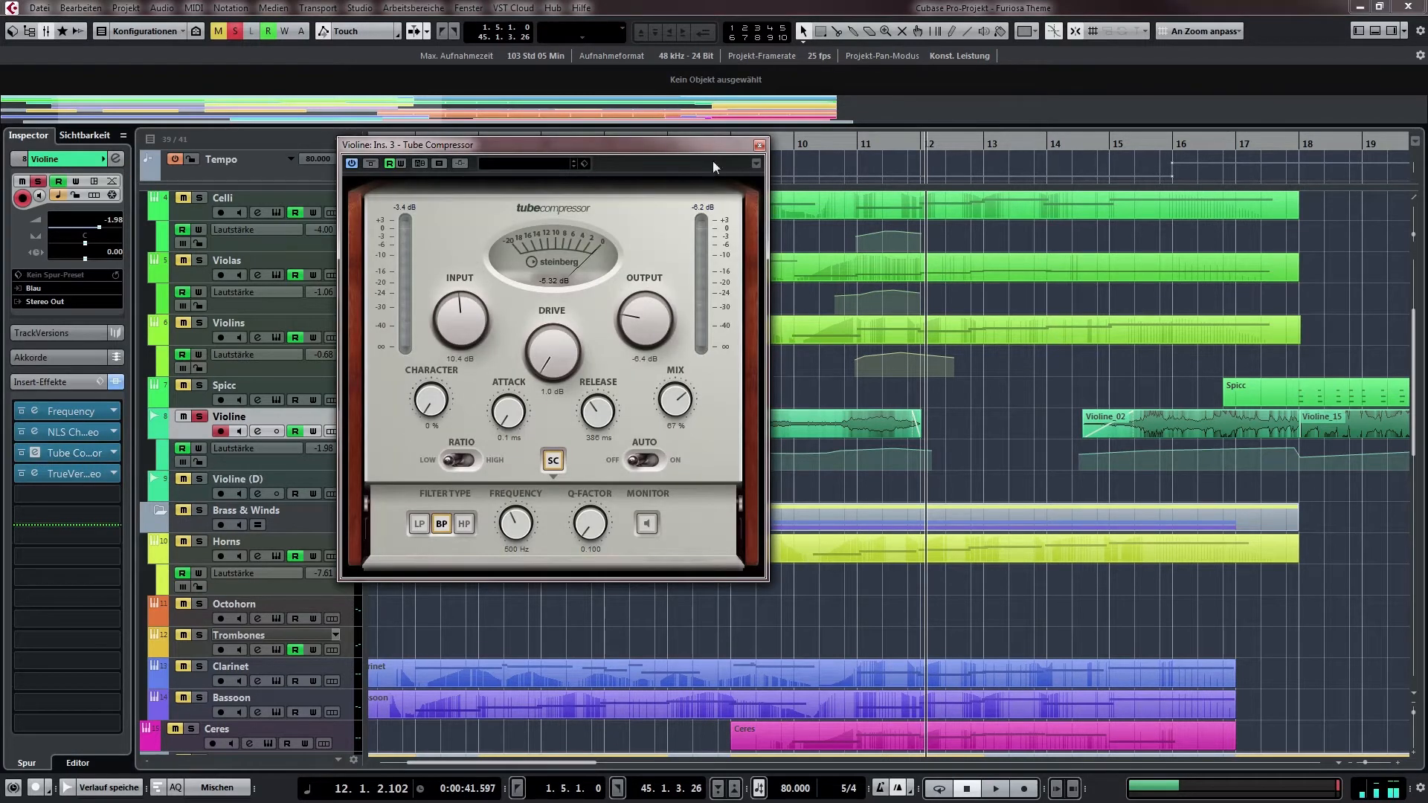
{"action": "left_click", "coordinate": [760, 144]}
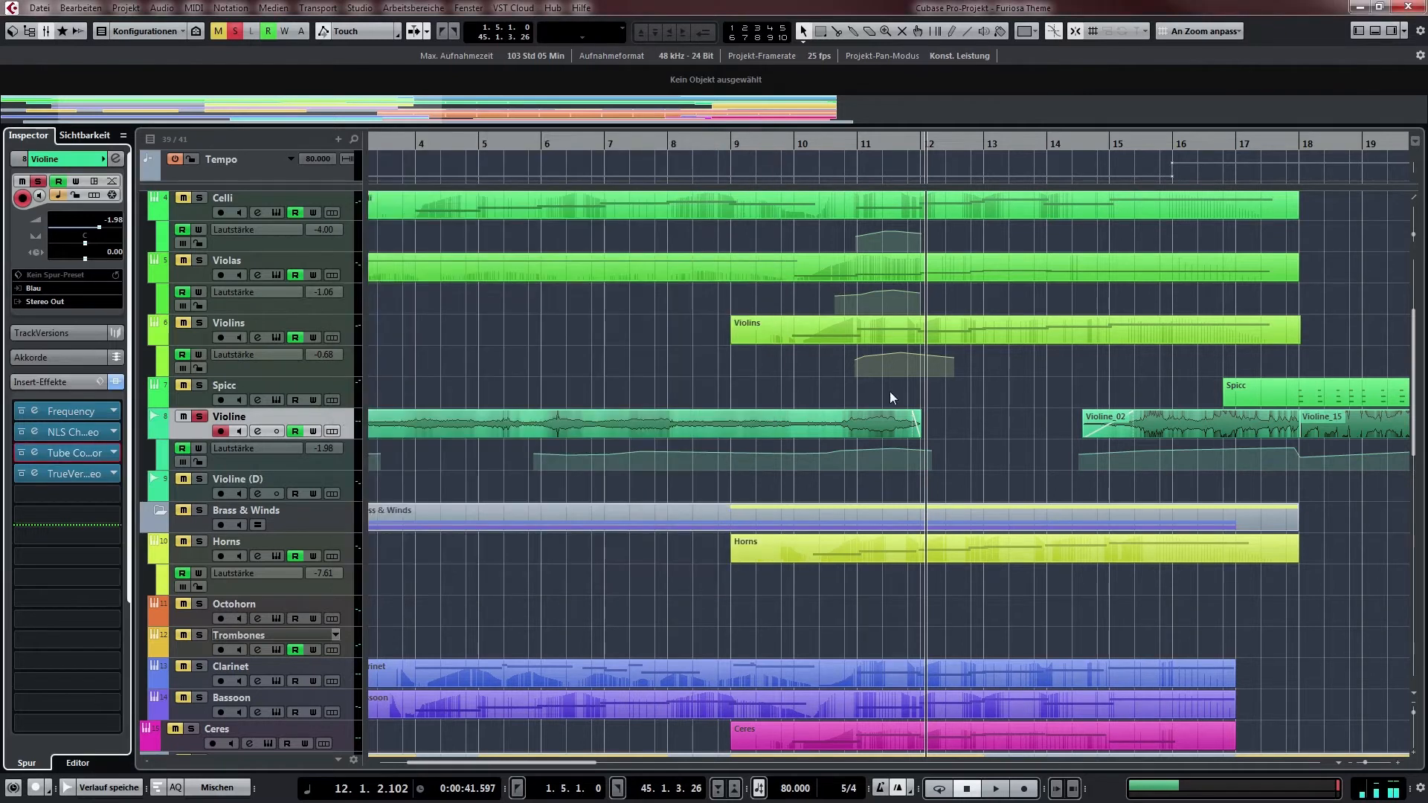
{"action": "scroll", "coordinate": [855, 394], "scroll_direction": "right", "scroll_amount": 3}
{"action": "scroll", "coordinate": [771, 411], "scroll_direction": "right", "scroll_amount": 5}
{"action": "scroll", "coordinate": [545, 363], "scroll_direction": "left", "scroll_amount": 7}
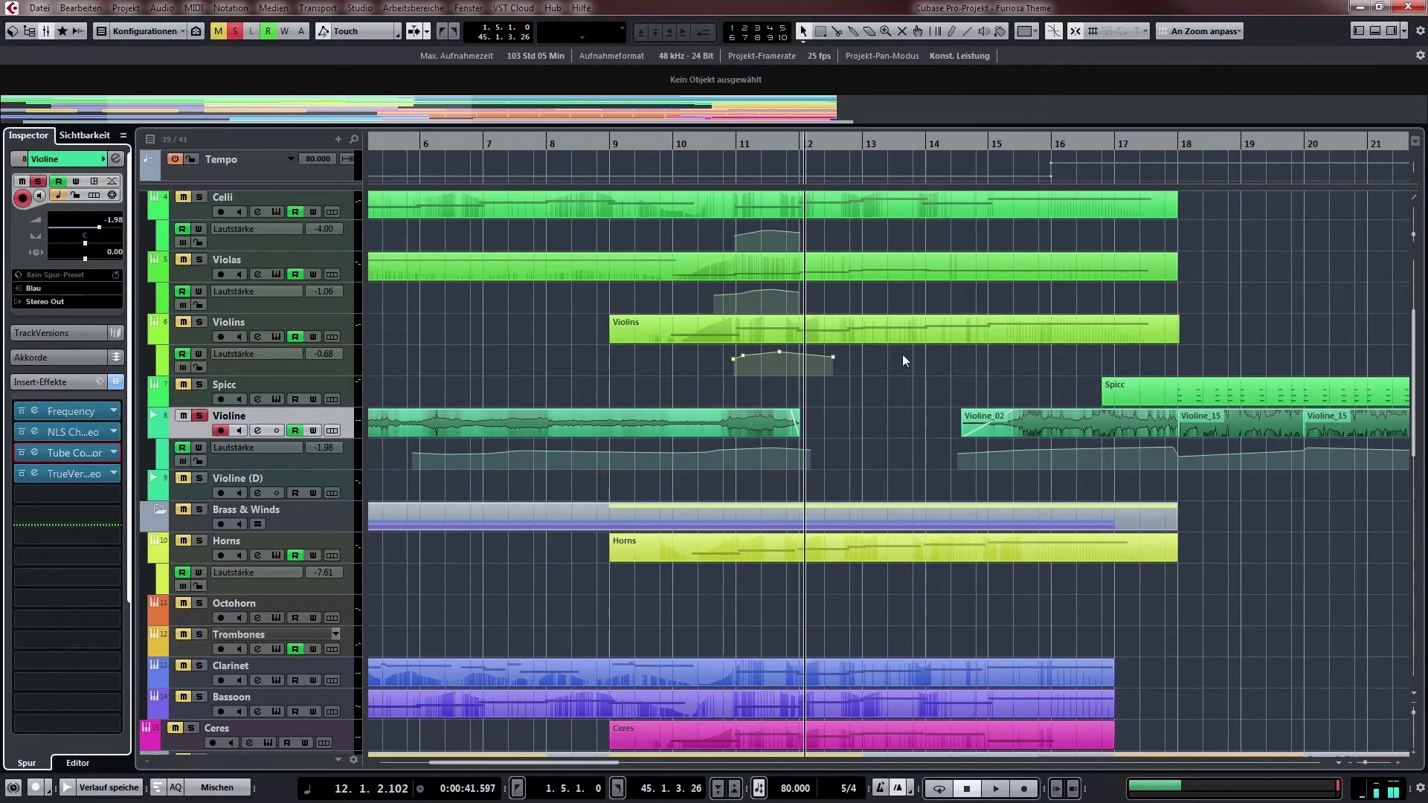
Open the TrueVerb insert of the Violine track, play from bar 5 and bypass the reverb
{"action": "left_click", "coordinate": [35, 473]}
{"action": "double_click", "coordinate": [506, 147]}
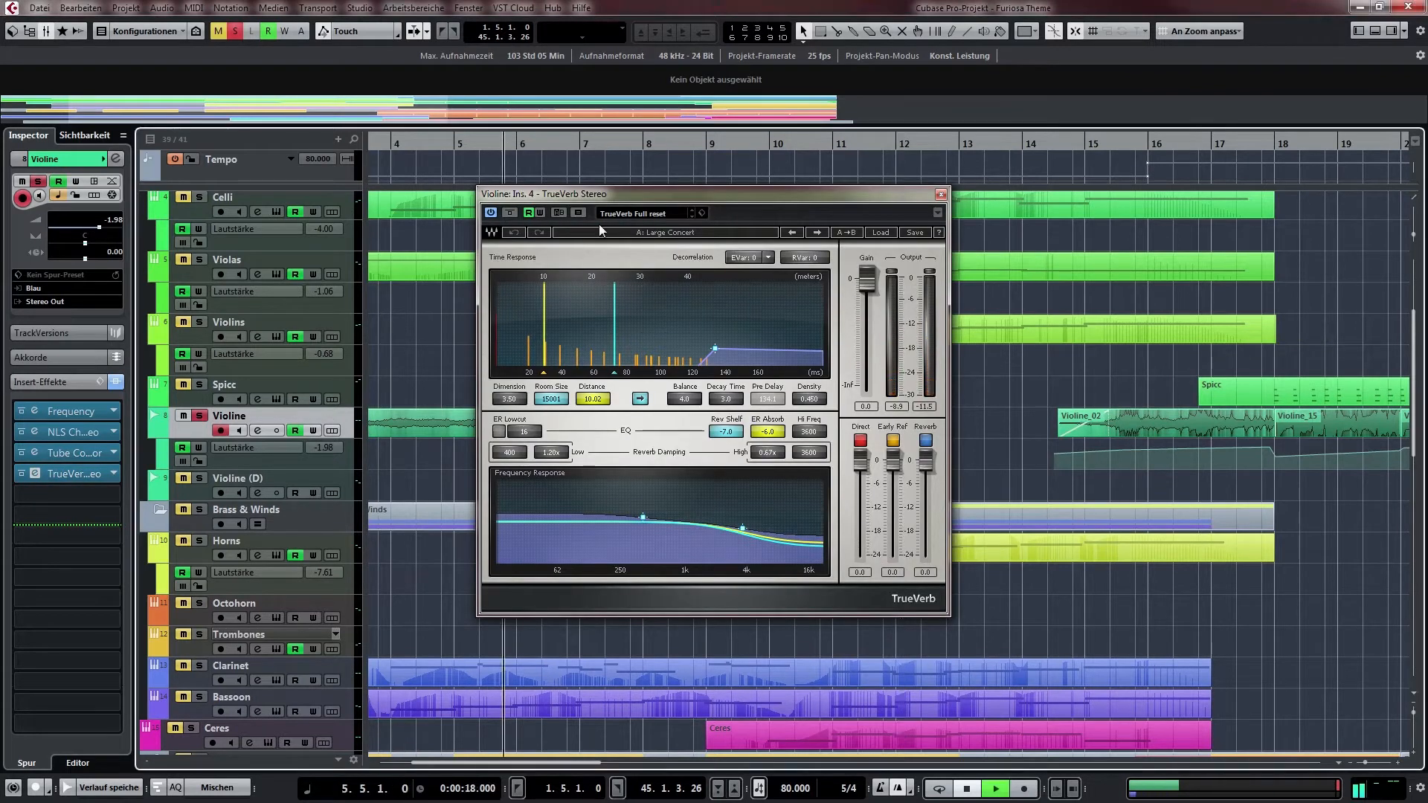
{"action": "left_click", "coordinate": [510, 214]}
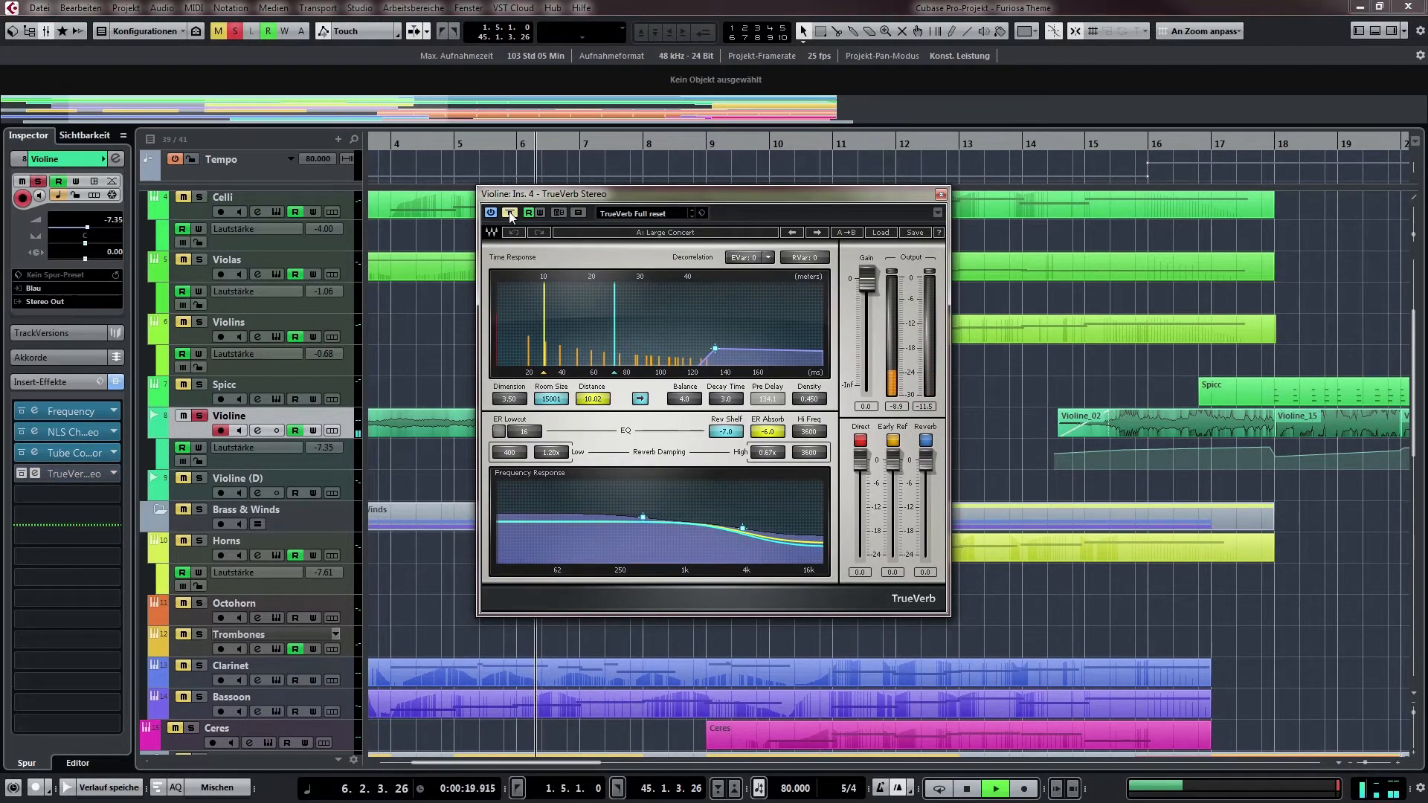
{"action": "scroll", "coordinate": [389, 465], "scroll_direction": "down", "scroll_amount": 8}
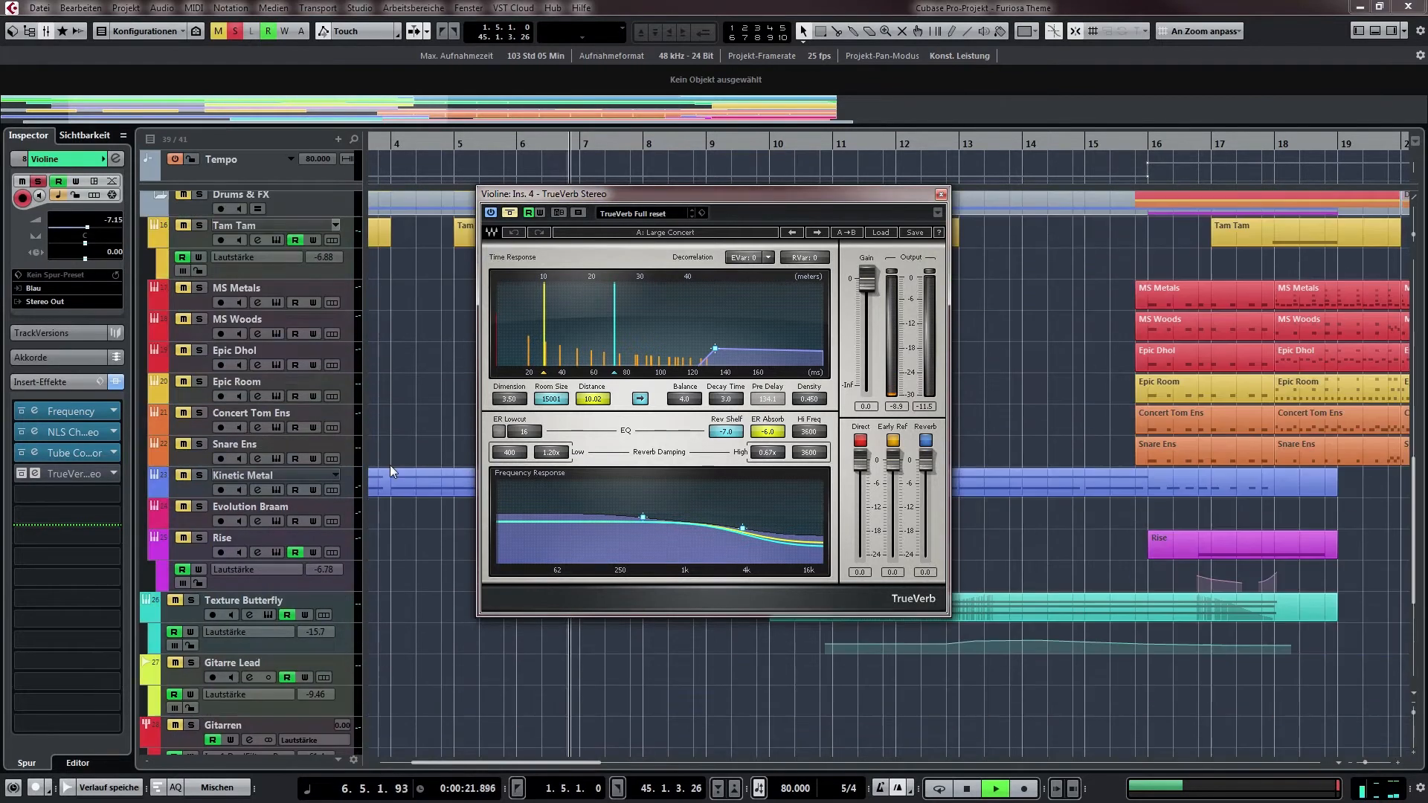
{"action": "scroll", "coordinate": [390, 465], "scroll_direction": "up", "scroll_amount": 3}
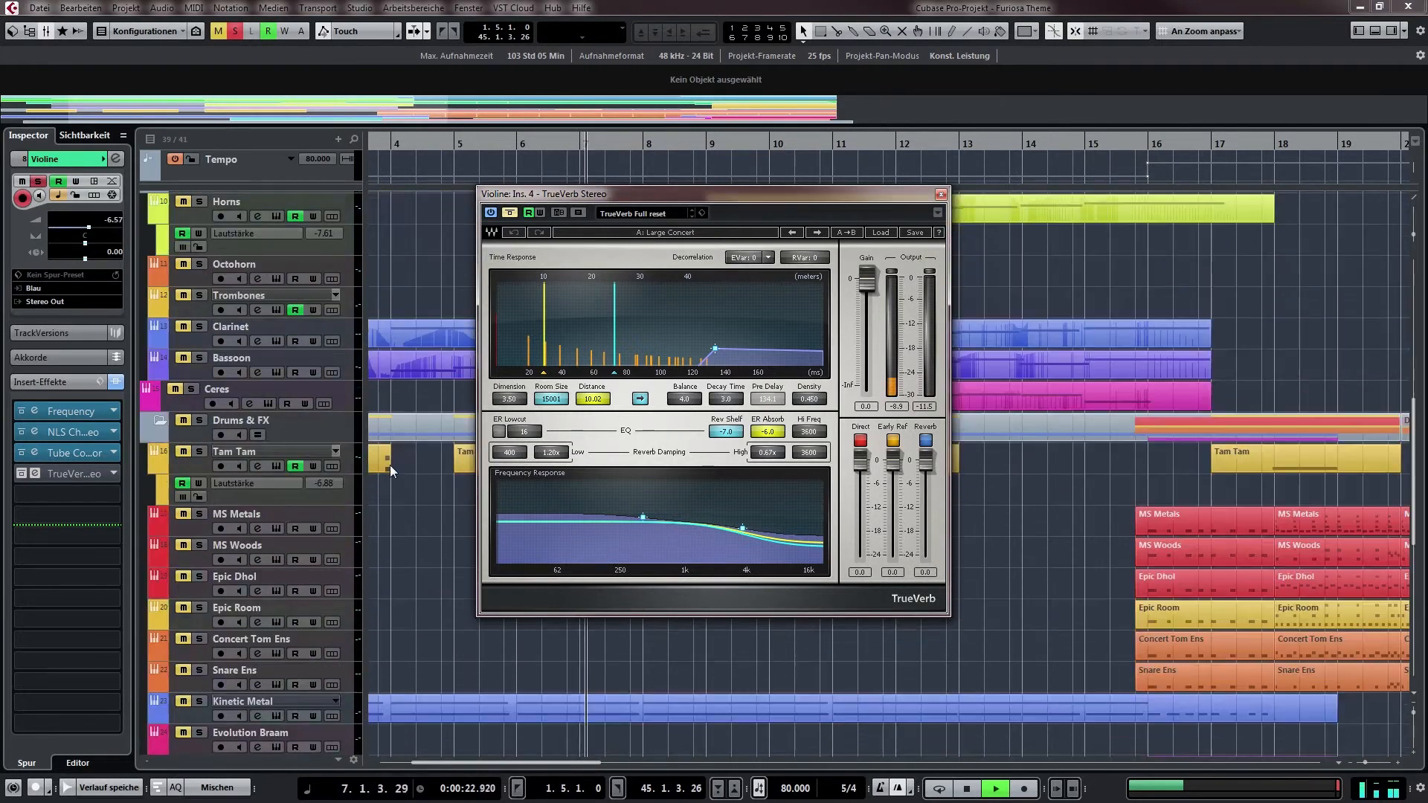
Listen to the Violine track with its inserts, equalizer and sends bypassed, re-enable those sections and close the TrueVerb window
{"action": "left_click", "coordinate": [65, 383]}
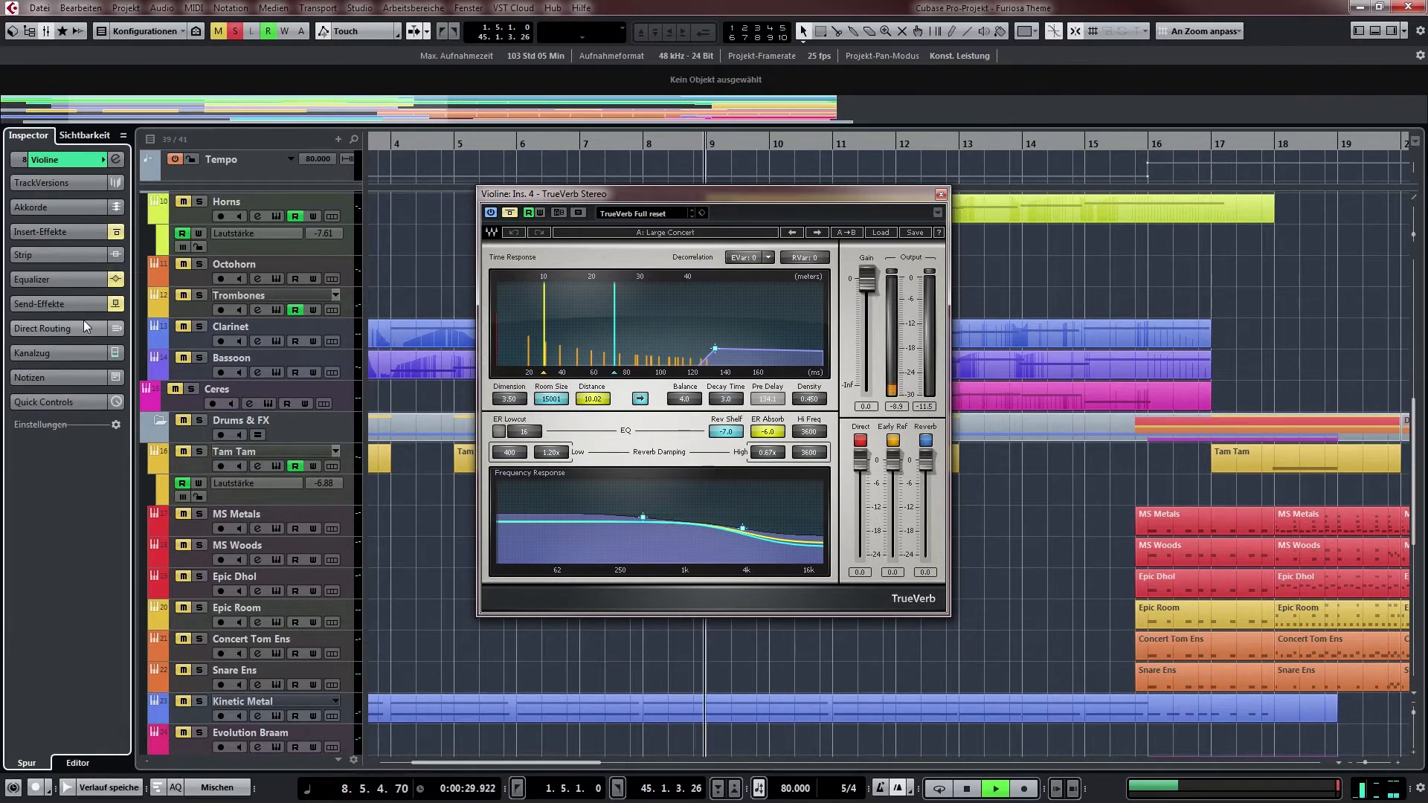
{"action": "left_click_drag", "start_coordinate": [432, 239], "coordinate": [408, 310]}
{"action": "left_click", "coordinate": [91, 162]}
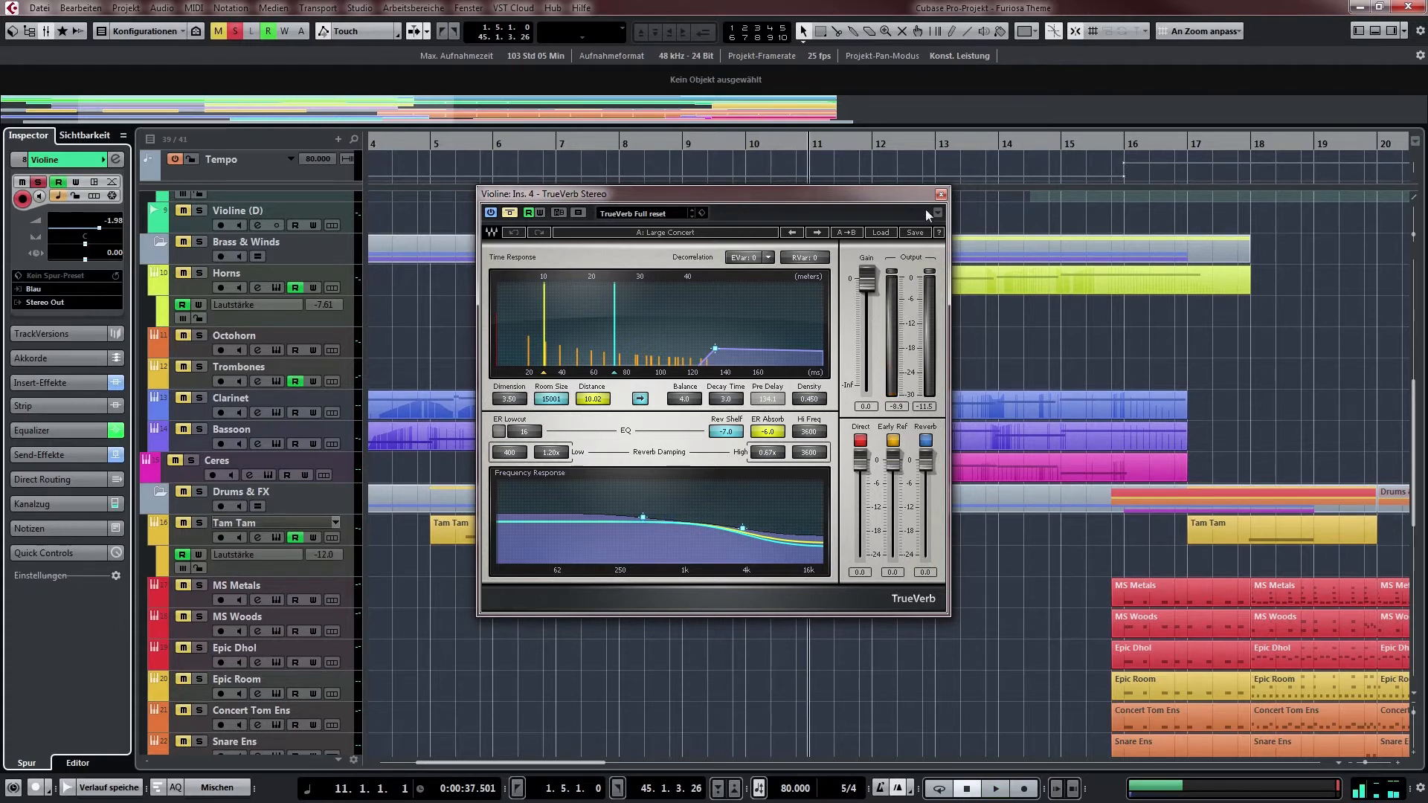
{"action": "left_click", "coordinate": [941, 194]}
Select the Violin-Effect channel near the end of the track list and open its AutoPan insert
{"action": "scroll", "coordinate": [601, 433], "scroll_direction": "down", "scroll_amount": 8}
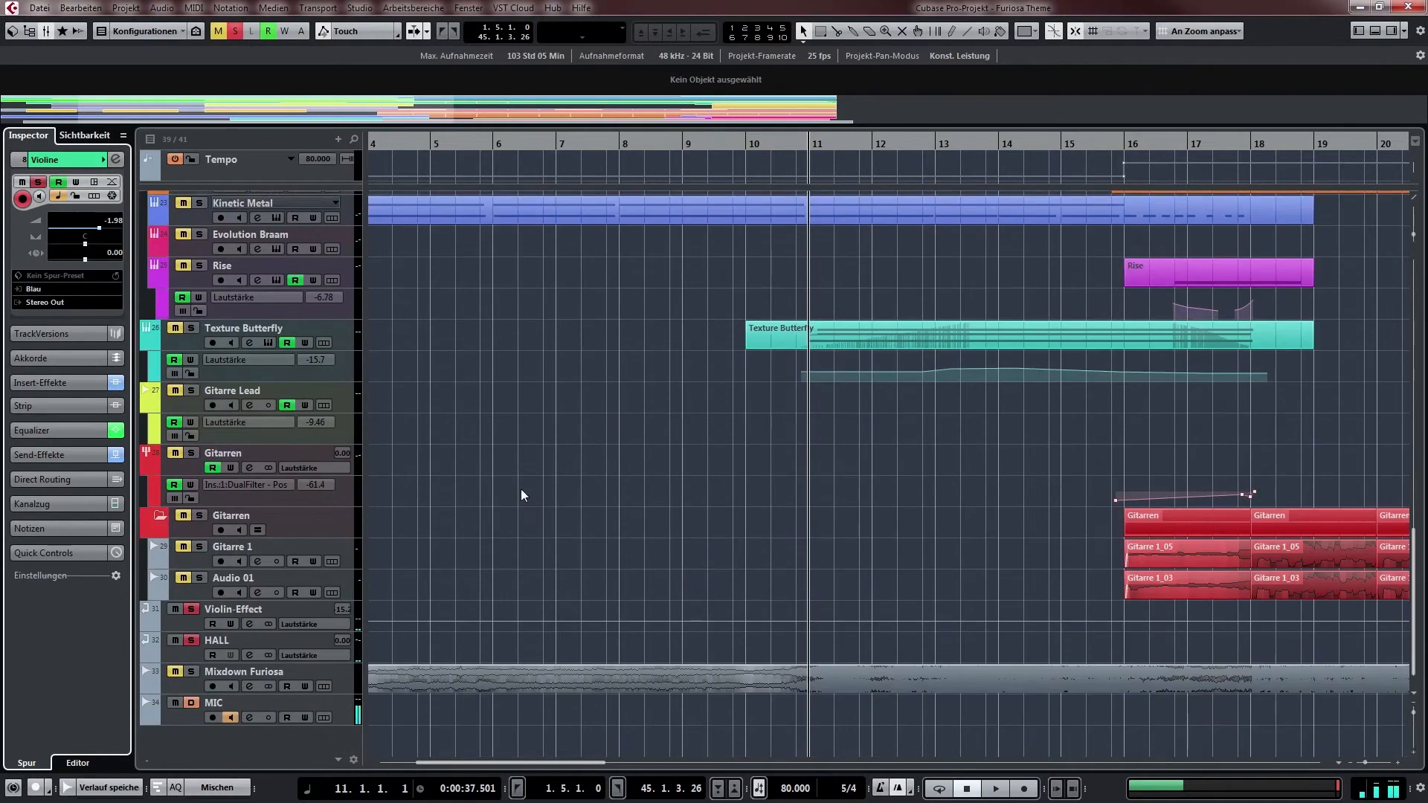
{"action": "left_click", "coordinate": [301, 610]}
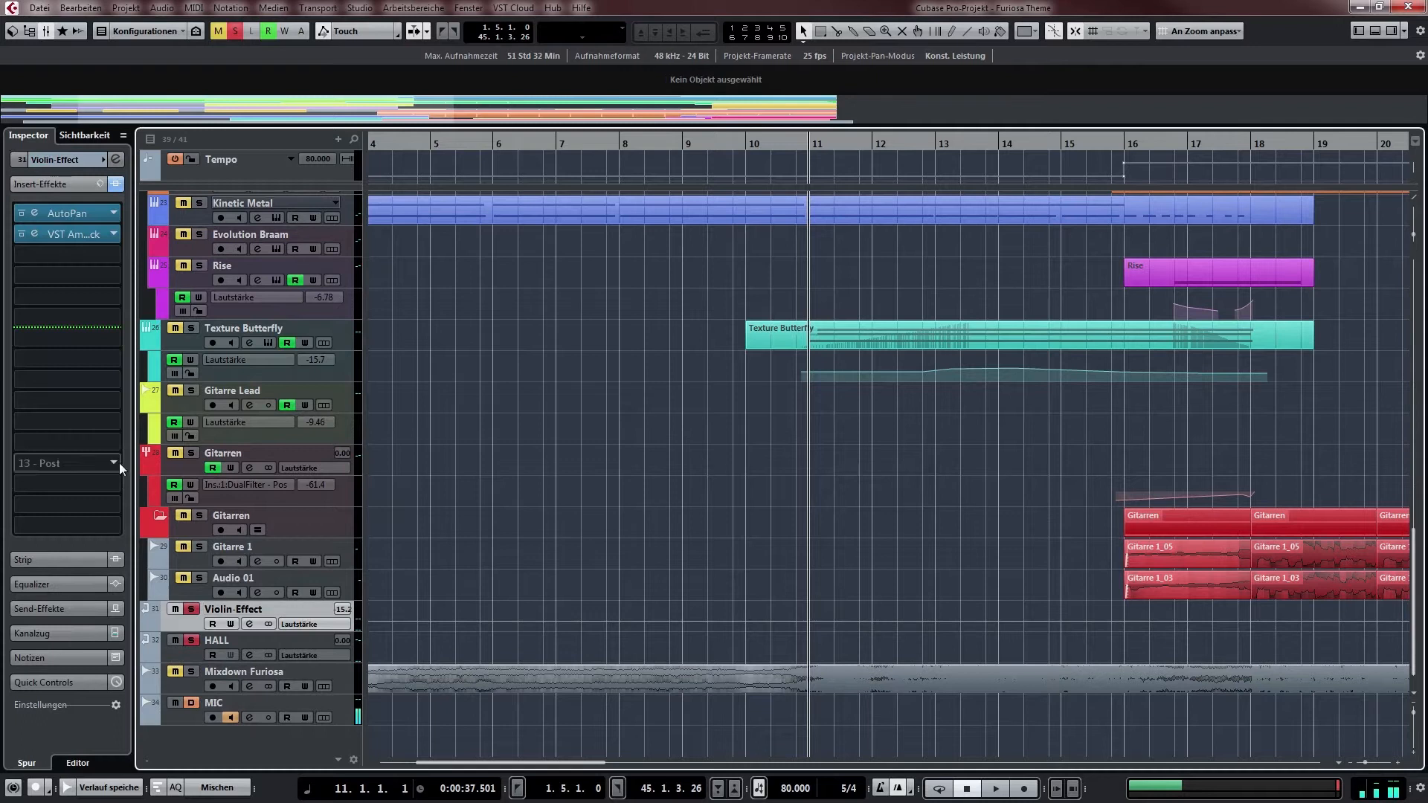
{"action": "left_click", "coordinate": [37, 212]}
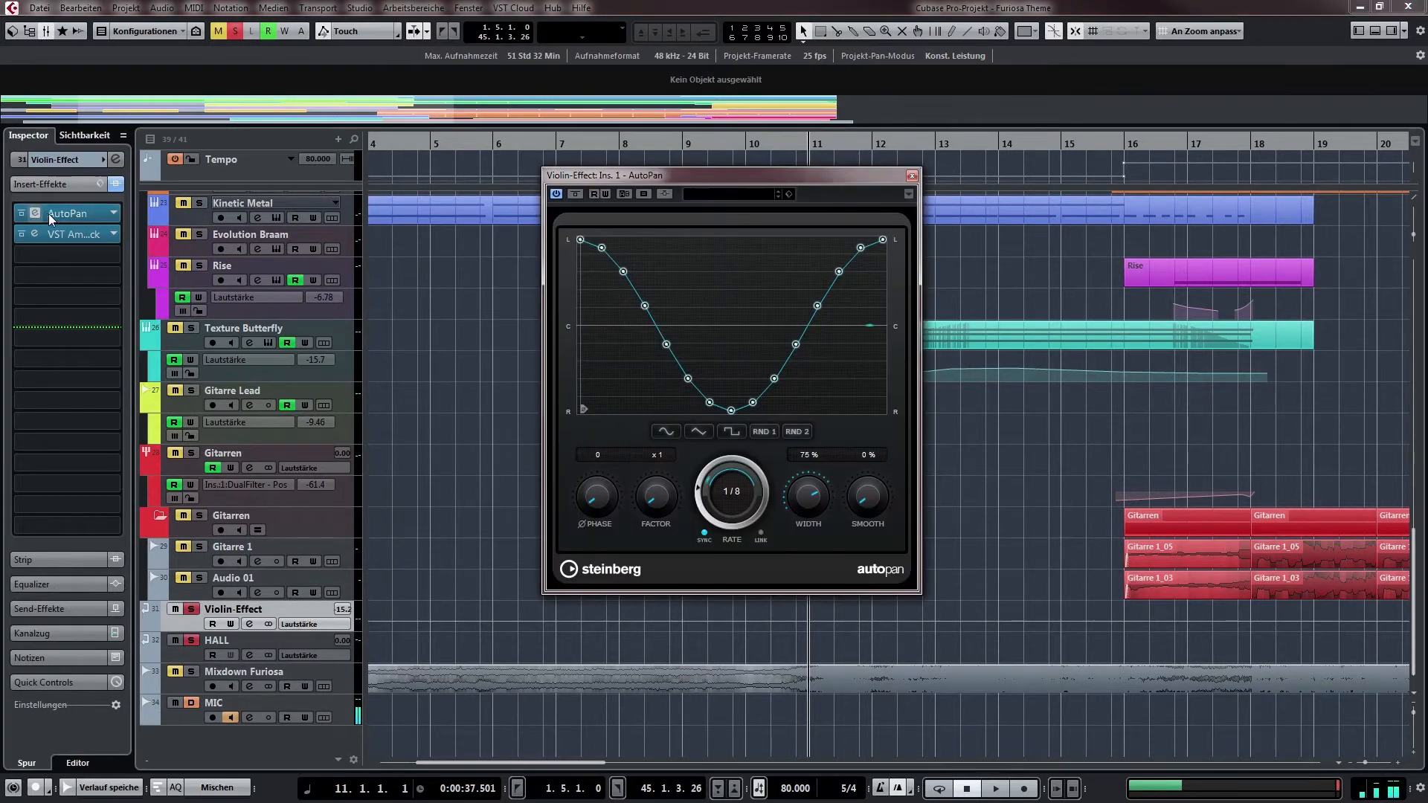
Close the AutoPan window, inspect the VST Amp Rack insert of the Violin-Effect channel and close its window
{"action": "left_click", "coordinate": [911, 177]}
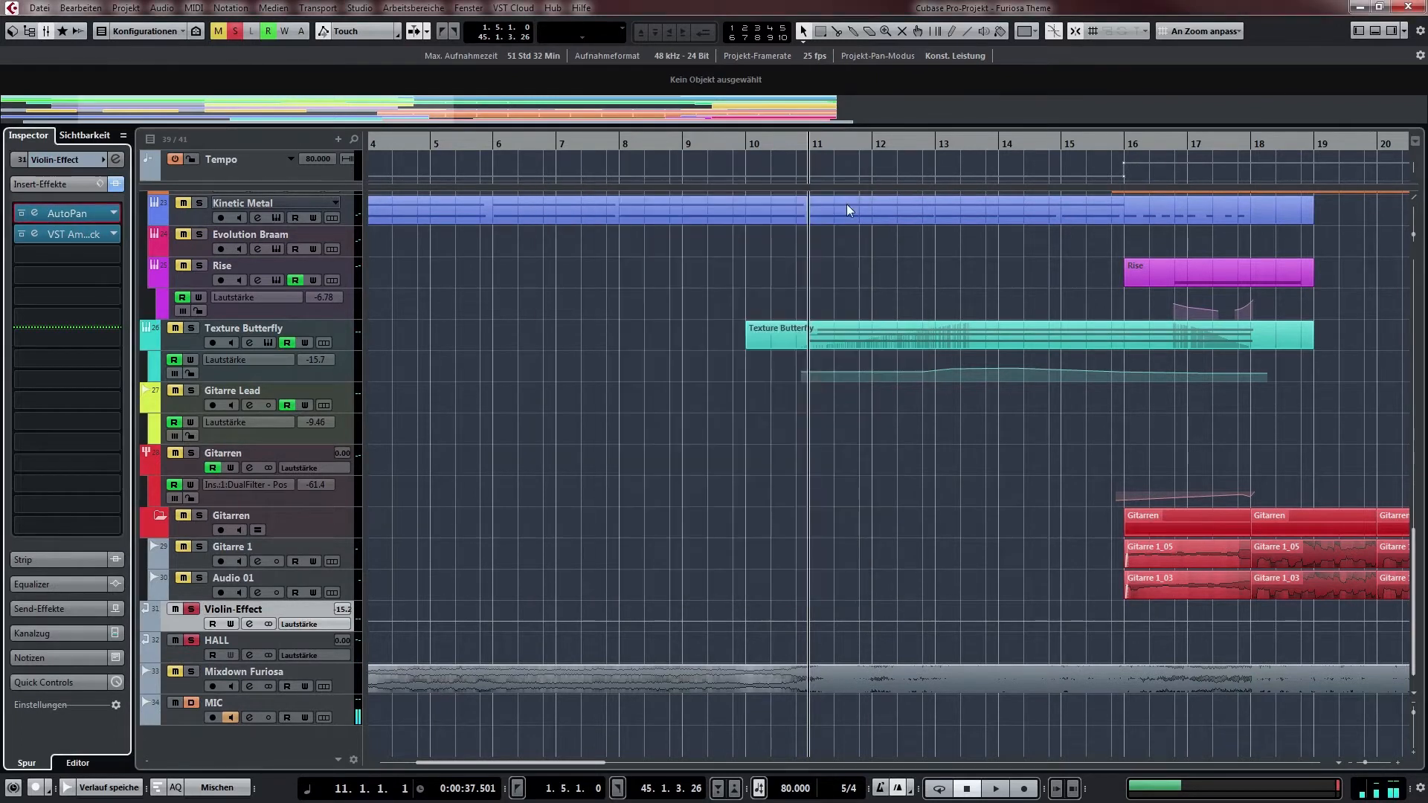
{"action": "left_click", "coordinate": [37, 234]}
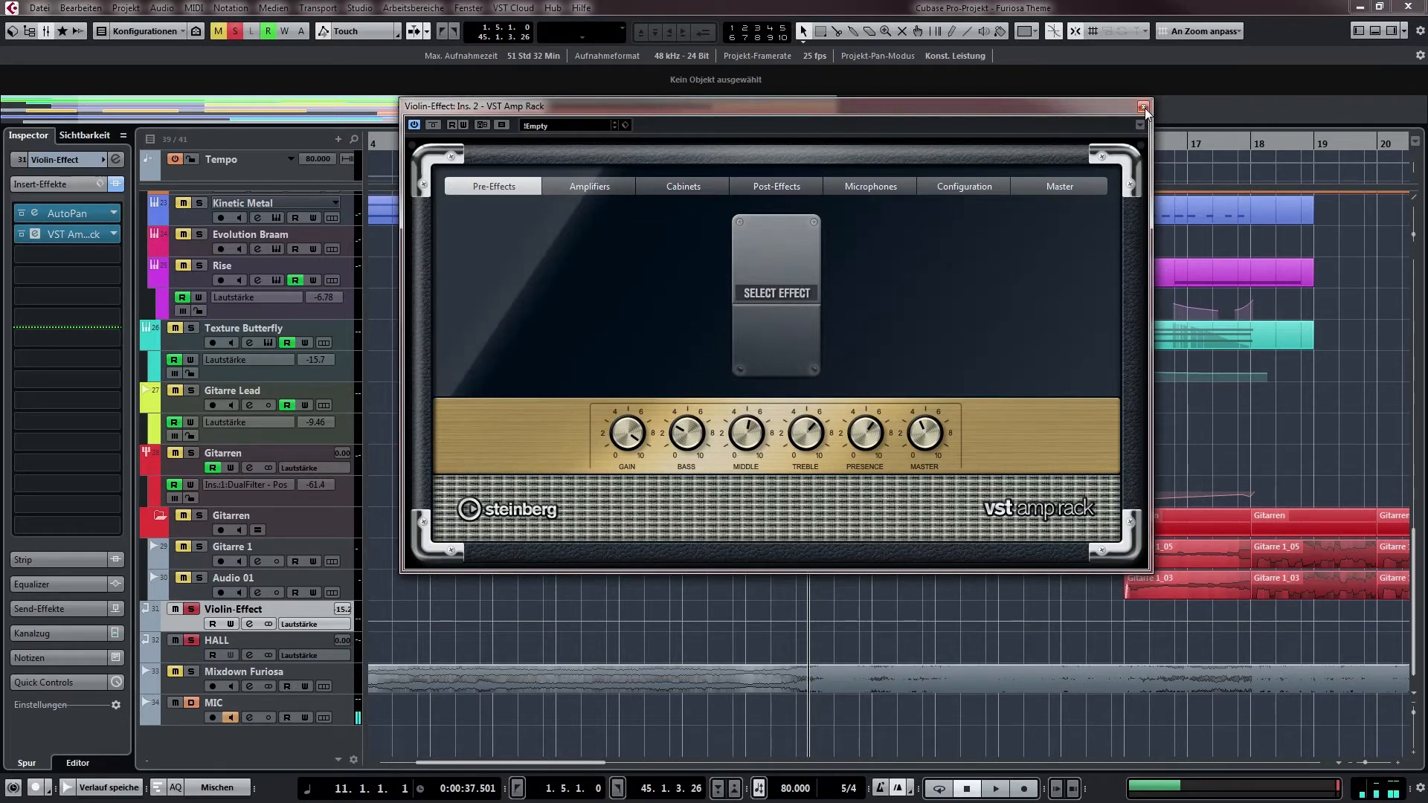
{"action": "left_click", "coordinate": [1143, 107]}
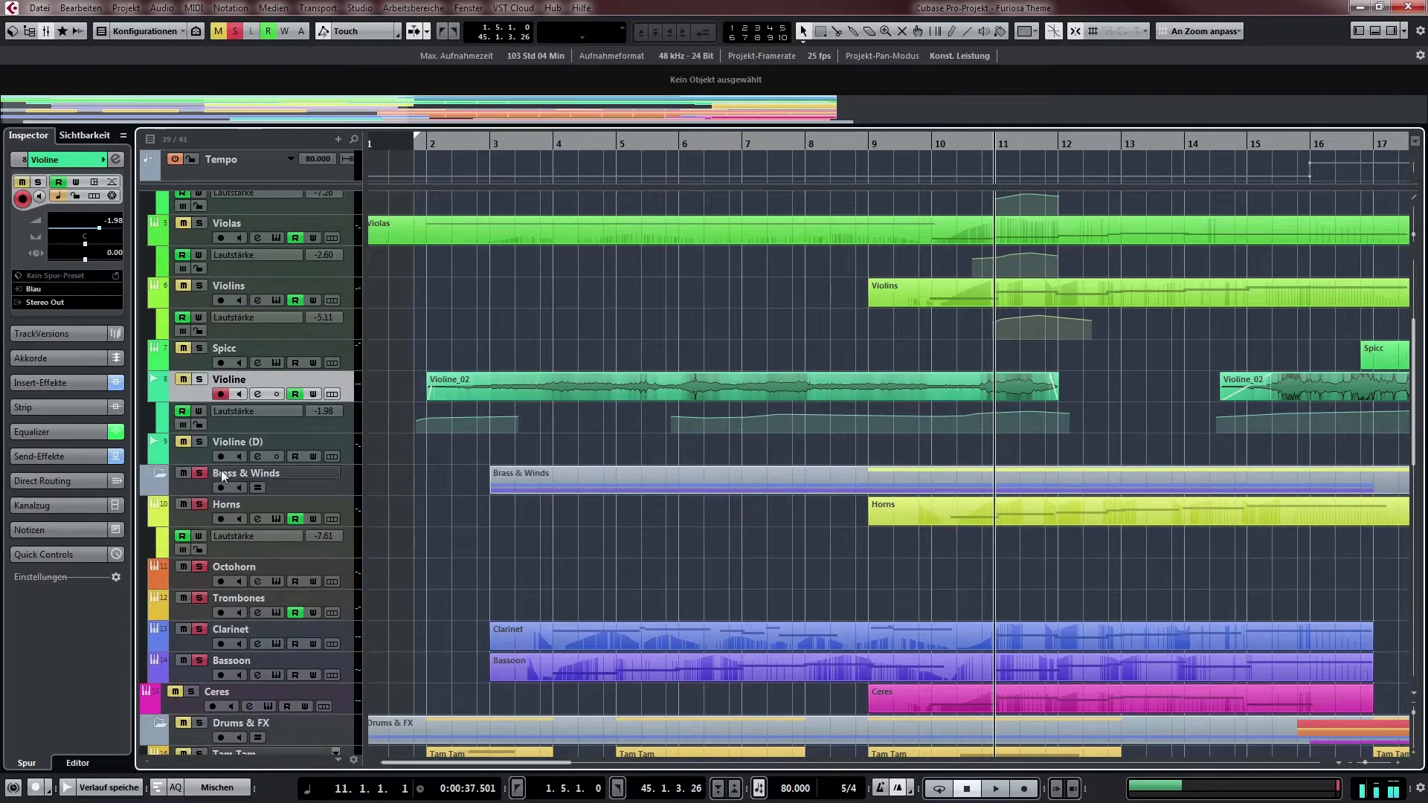
Play the soloed Brass & Winds tracks from just before bar 4 and listen to the Clarinet and Bassoon
{"action": "scroll", "coordinate": [619, 305], "scroll_direction": "down", "scroll_amount": 5}
{"action": "key", "text": "KP_1"}
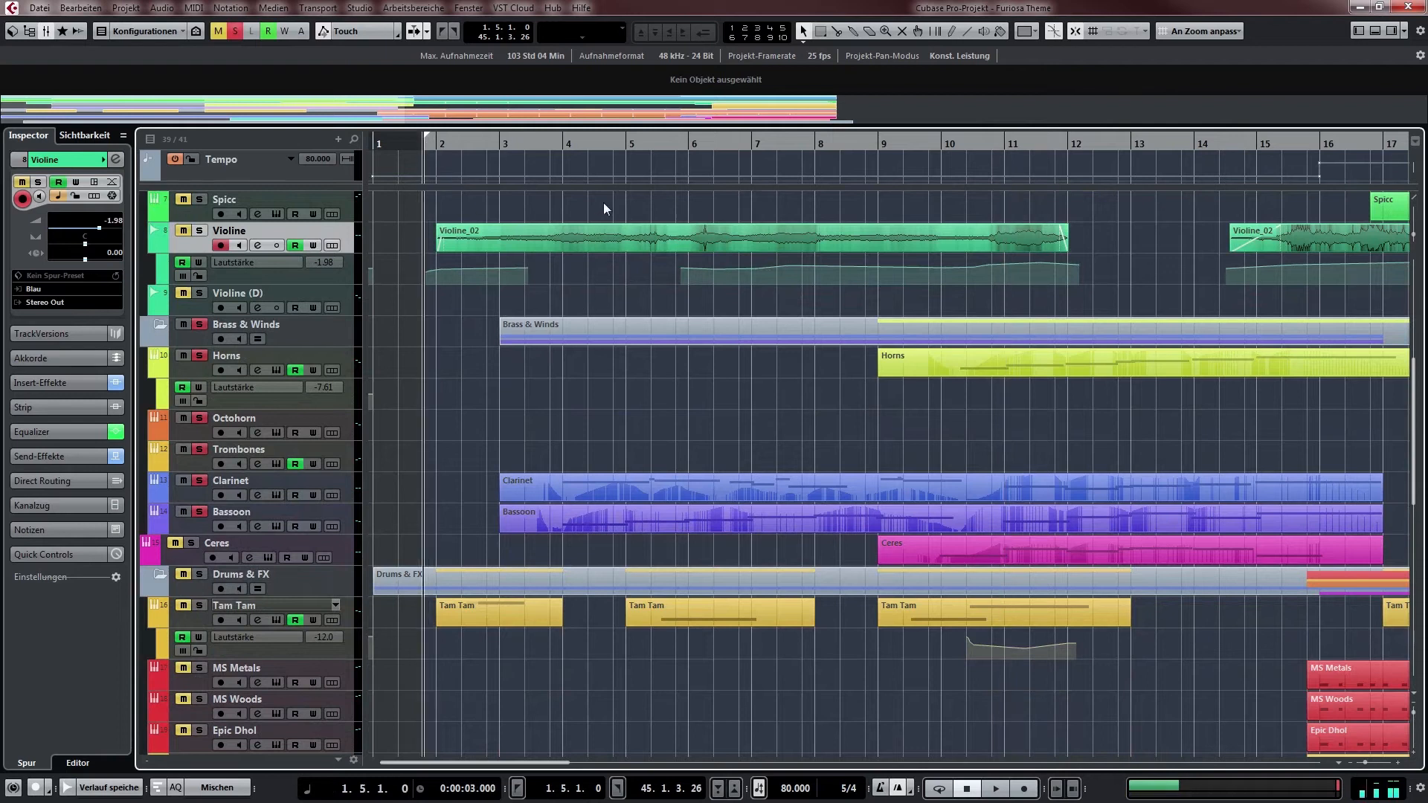
{"action": "left_click", "coordinate": [549, 144]}
{"action": "scroll", "coordinate": [572, 358], "scroll_direction": "down", "scroll_amount": 1}
{"action": "scroll", "coordinate": [569, 360], "scroll_direction": "right", "scroll_amount": 4}
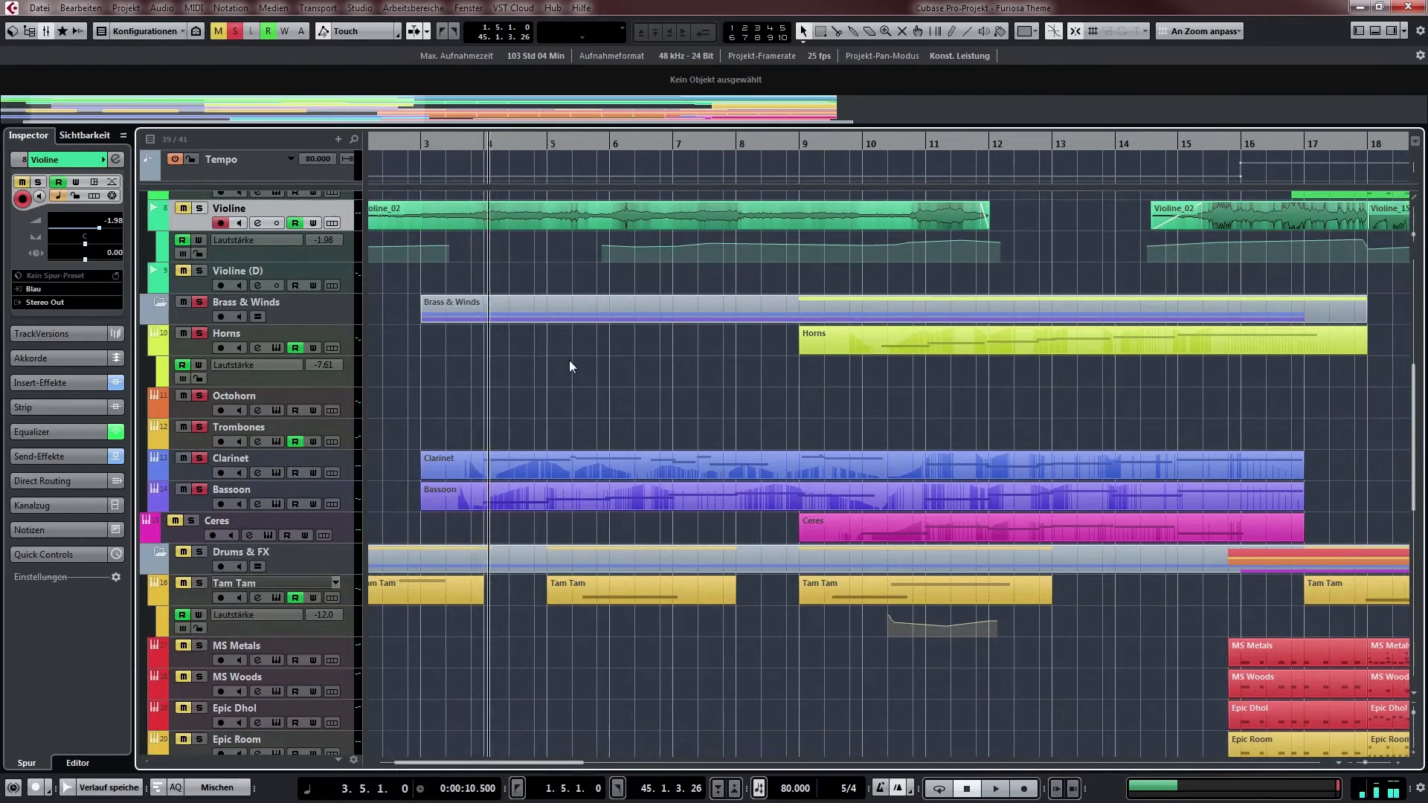
{"action": "key", "text": "space"}
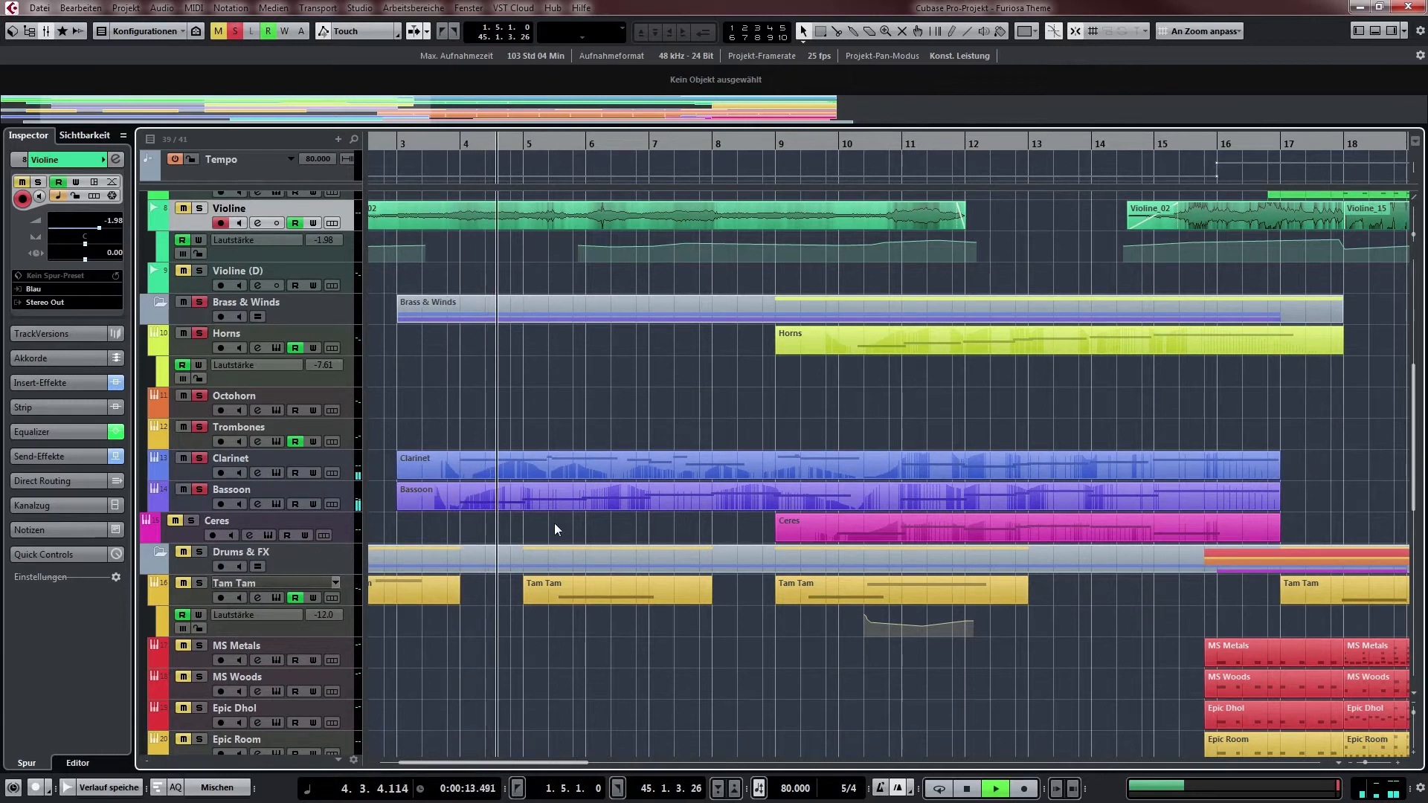
{"action": "scroll", "coordinate": [595, 424], "scroll_direction": "up", "scroll_amount": 1}
{"action": "scroll", "coordinate": [595, 424], "scroll_direction": "right", "scroll_amount": 1}
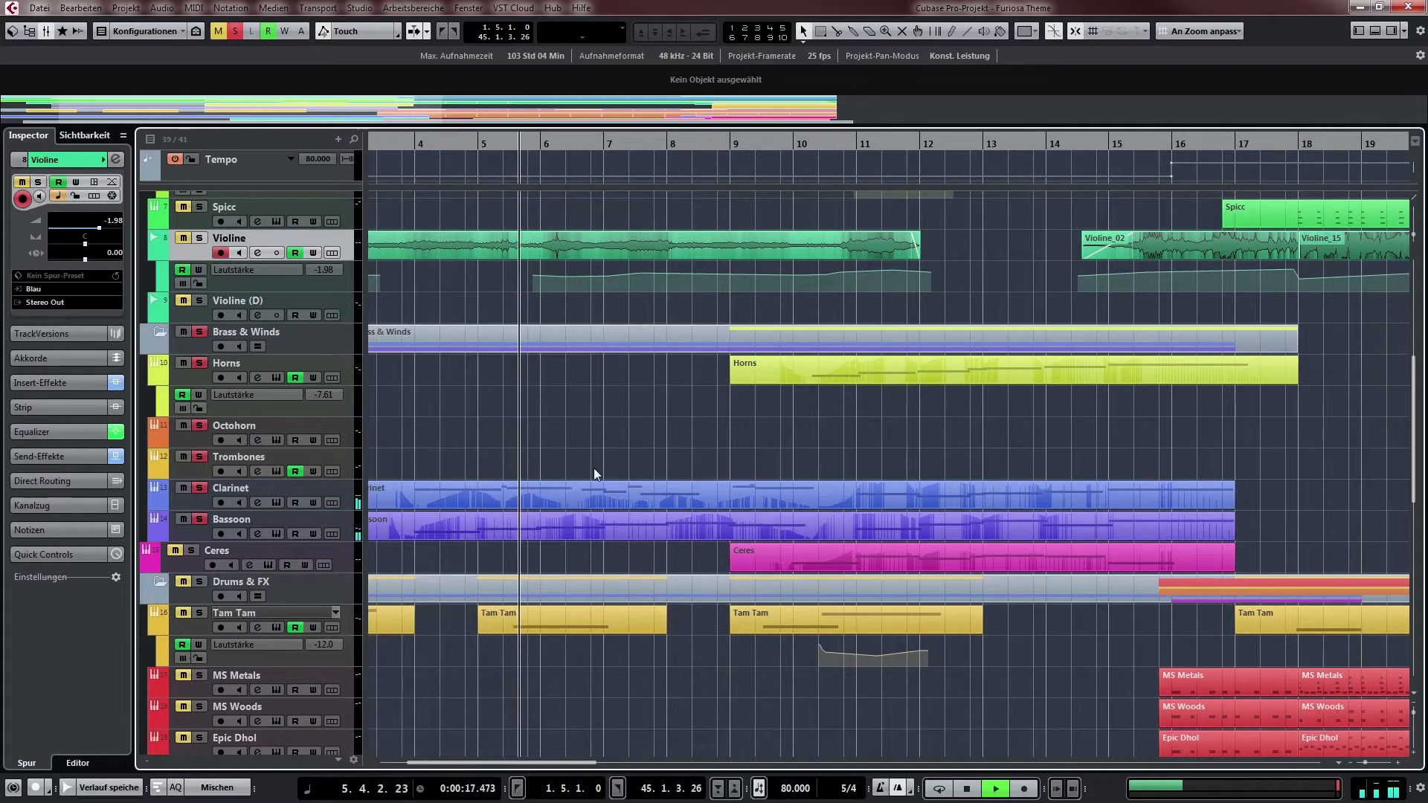
{"action": "scroll", "coordinate": [636, 445], "scroll_direction": "right", "scroll_amount": 1}
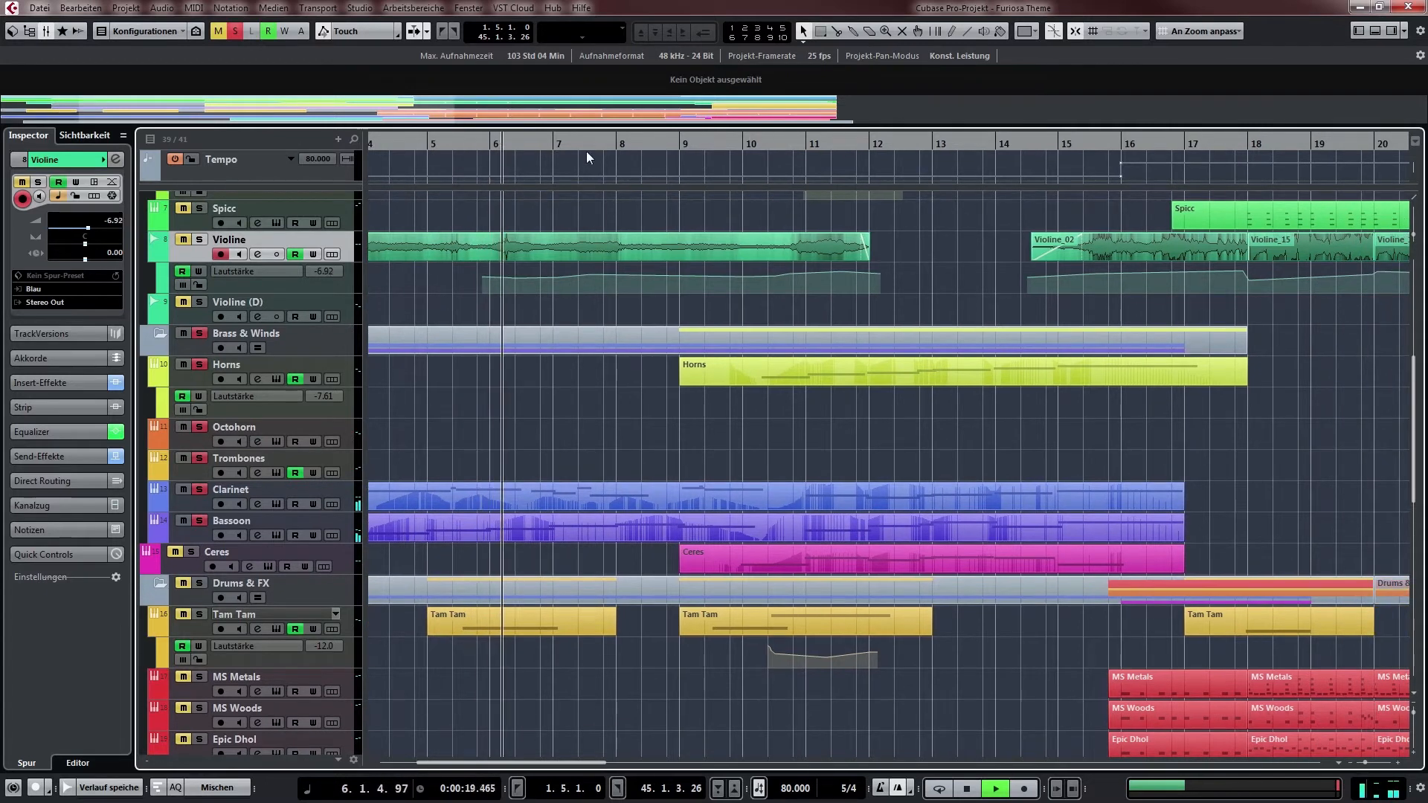
Continue the Brass & Winds playback from bar 9, stop it, select the Clarinet part and clear the selection
{"action": "left_click", "coordinate": [679, 144]}
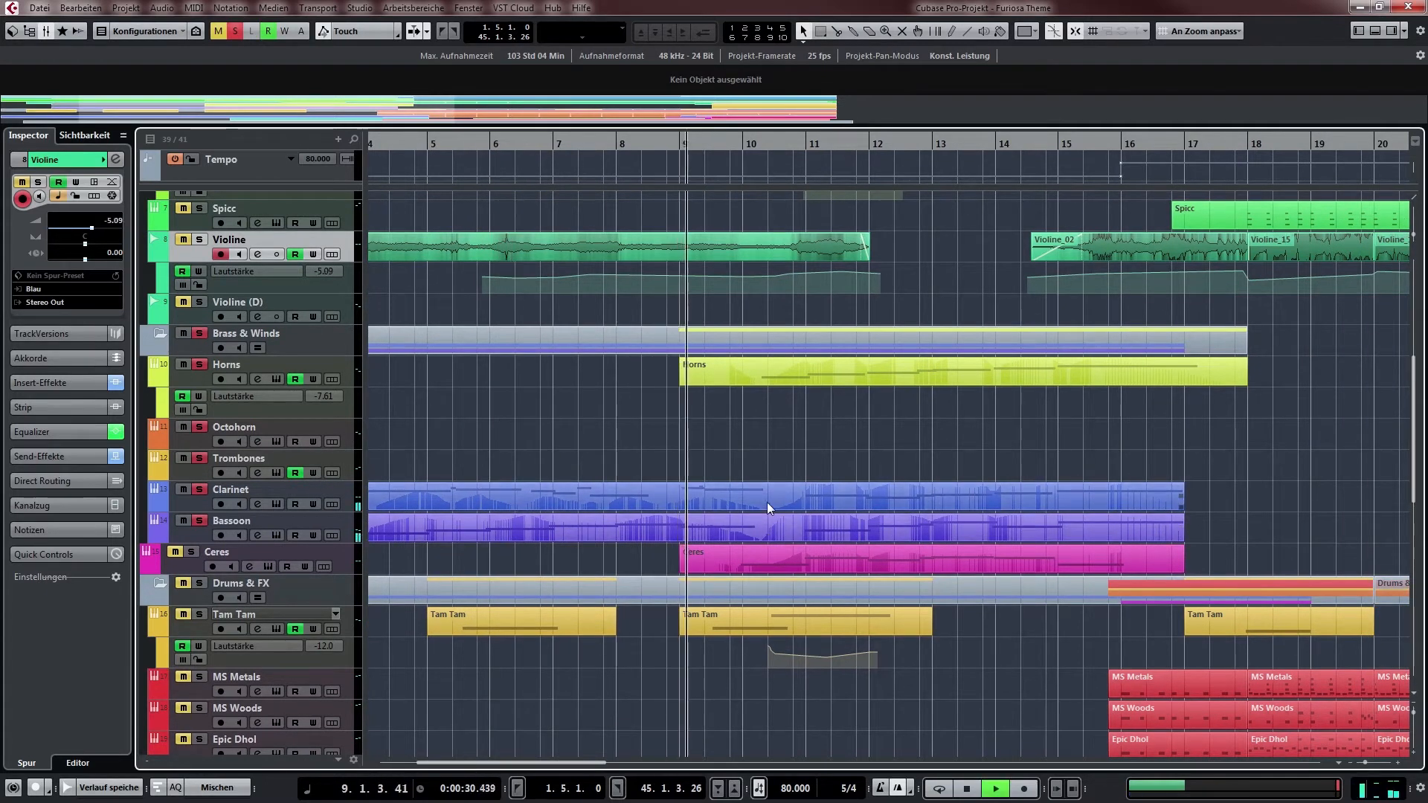
{"action": "double_click", "coordinate": [765, 500]}
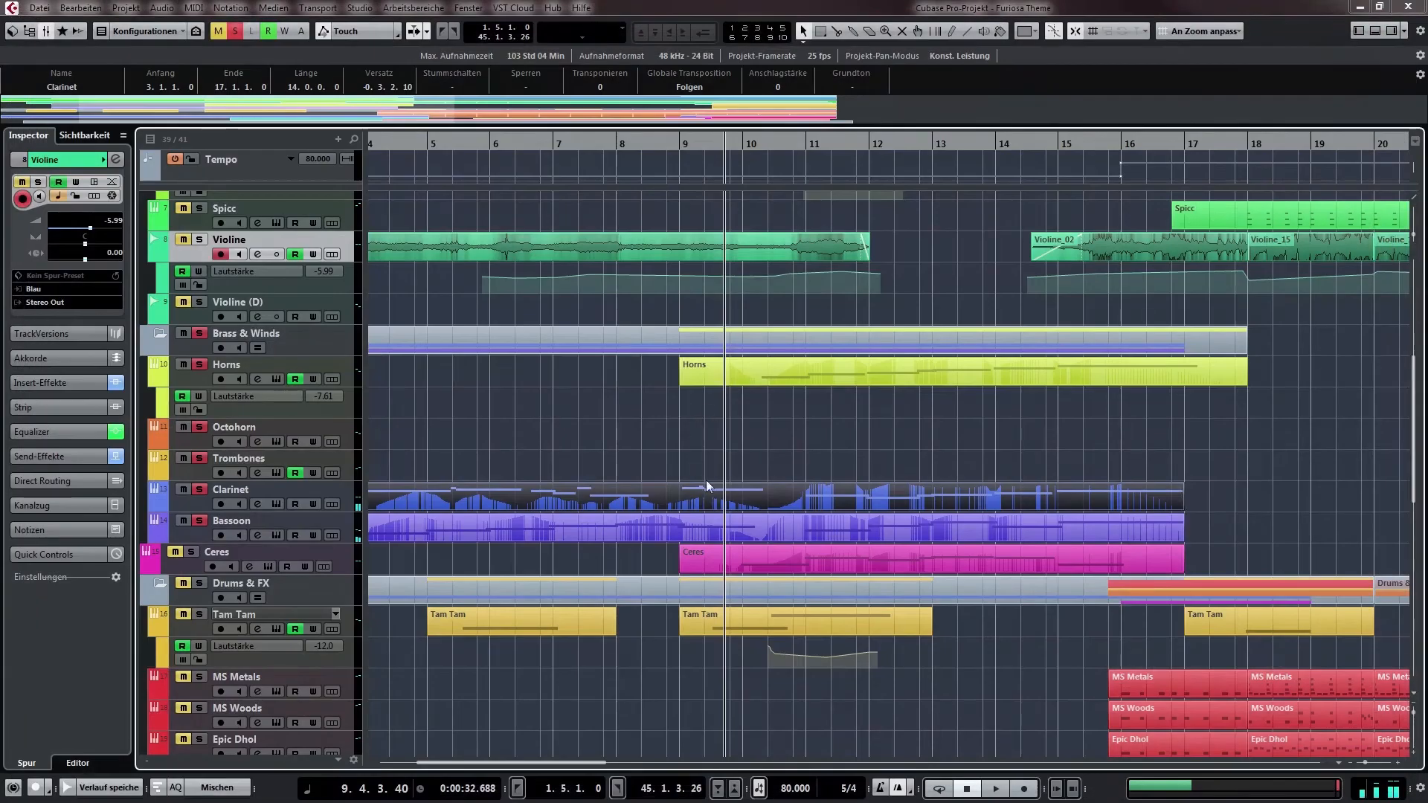
{"action": "left_click_drag", "start_coordinate": [706, 480], "coordinate": [561, 489]}
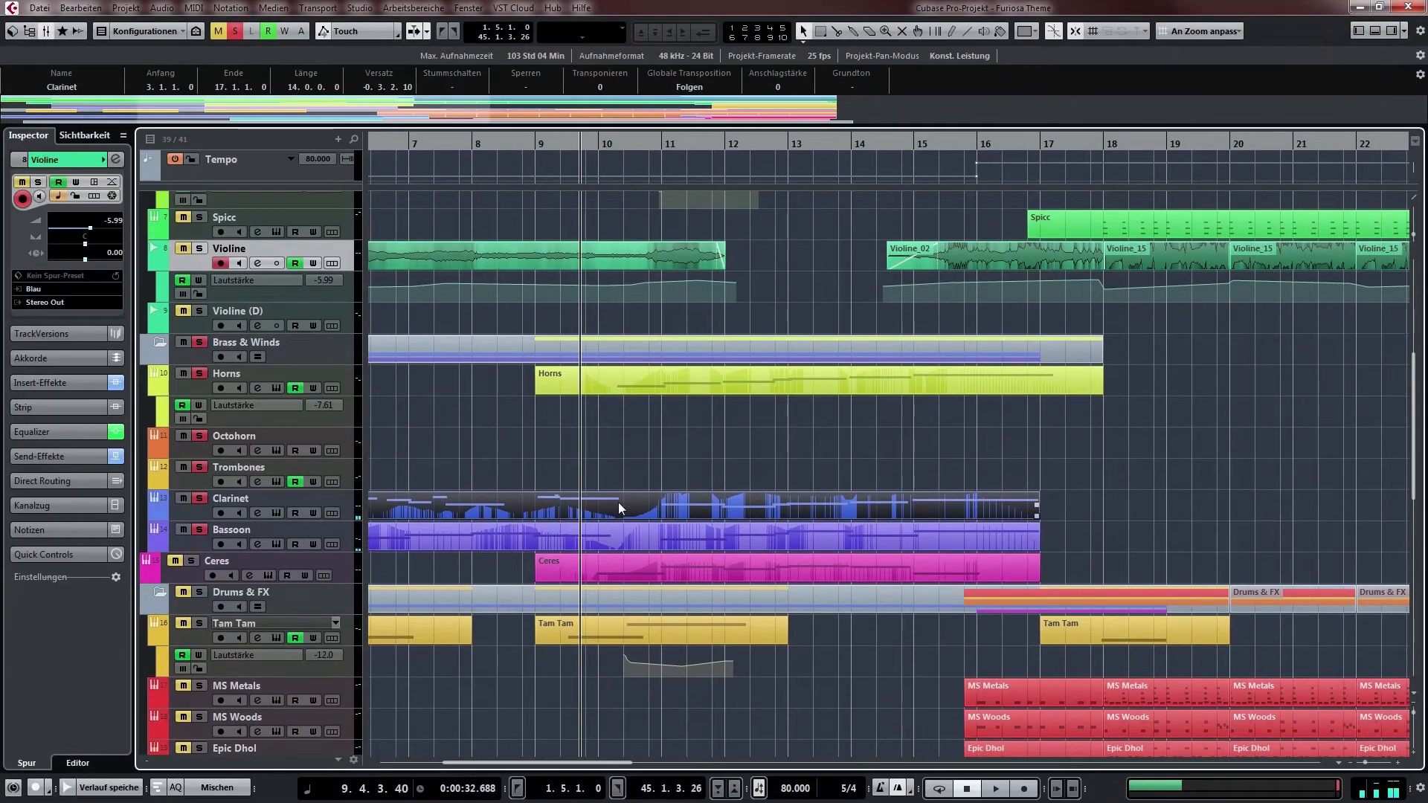
{"action": "left_click_drag", "start_coordinate": [668, 461], "coordinate": [653, 466]}
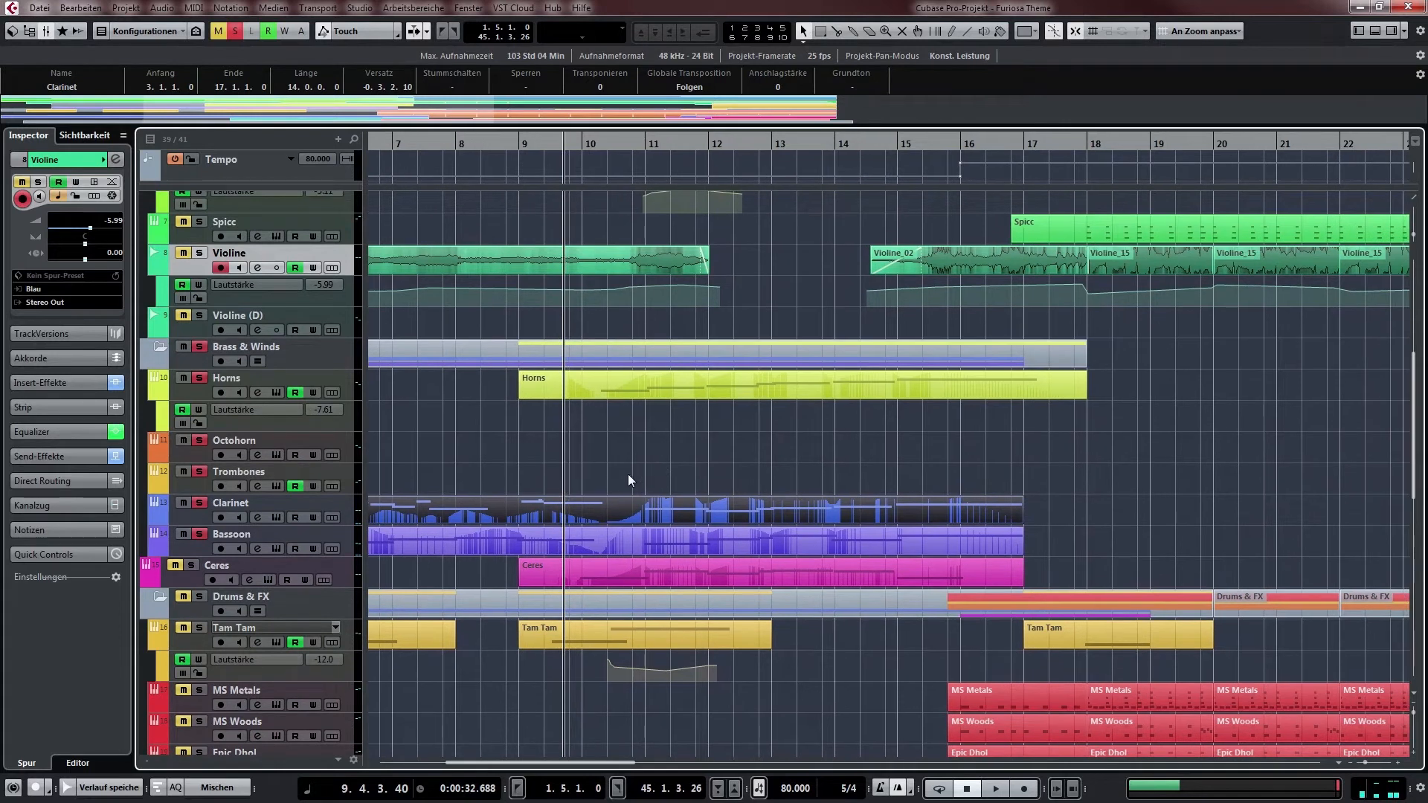
{"action": "scroll", "coordinate": [655, 479], "scroll_direction": "right", "scroll_amount": 2}
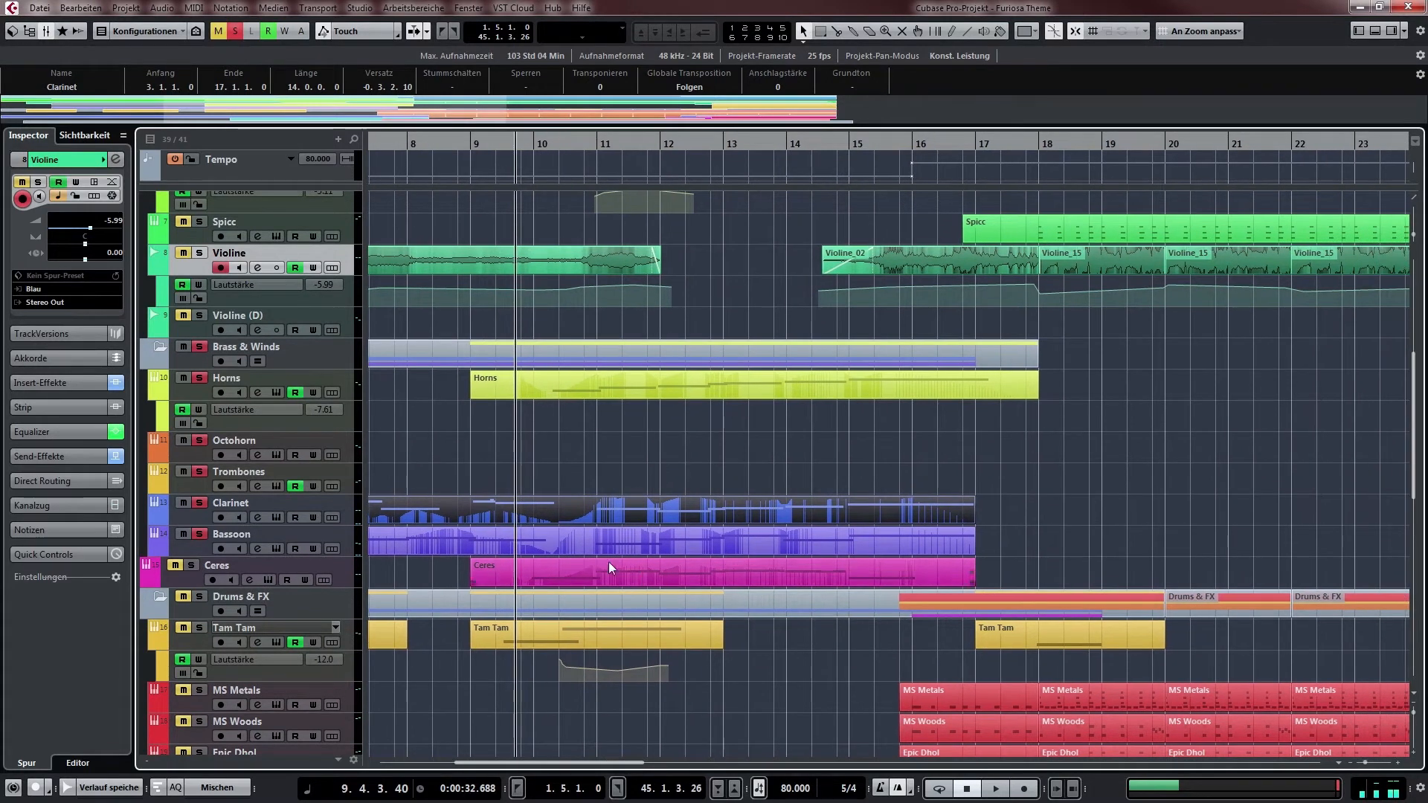
{"action": "left_click", "coordinate": [636, 470]}
Compare the Strings tracks and their volume automation with the Brass & Winds parts between bars 3 and 18
{"action": "scroll", "coordinate": [647, 534], "scroll_direction": "up", "scroll_amount": 3}
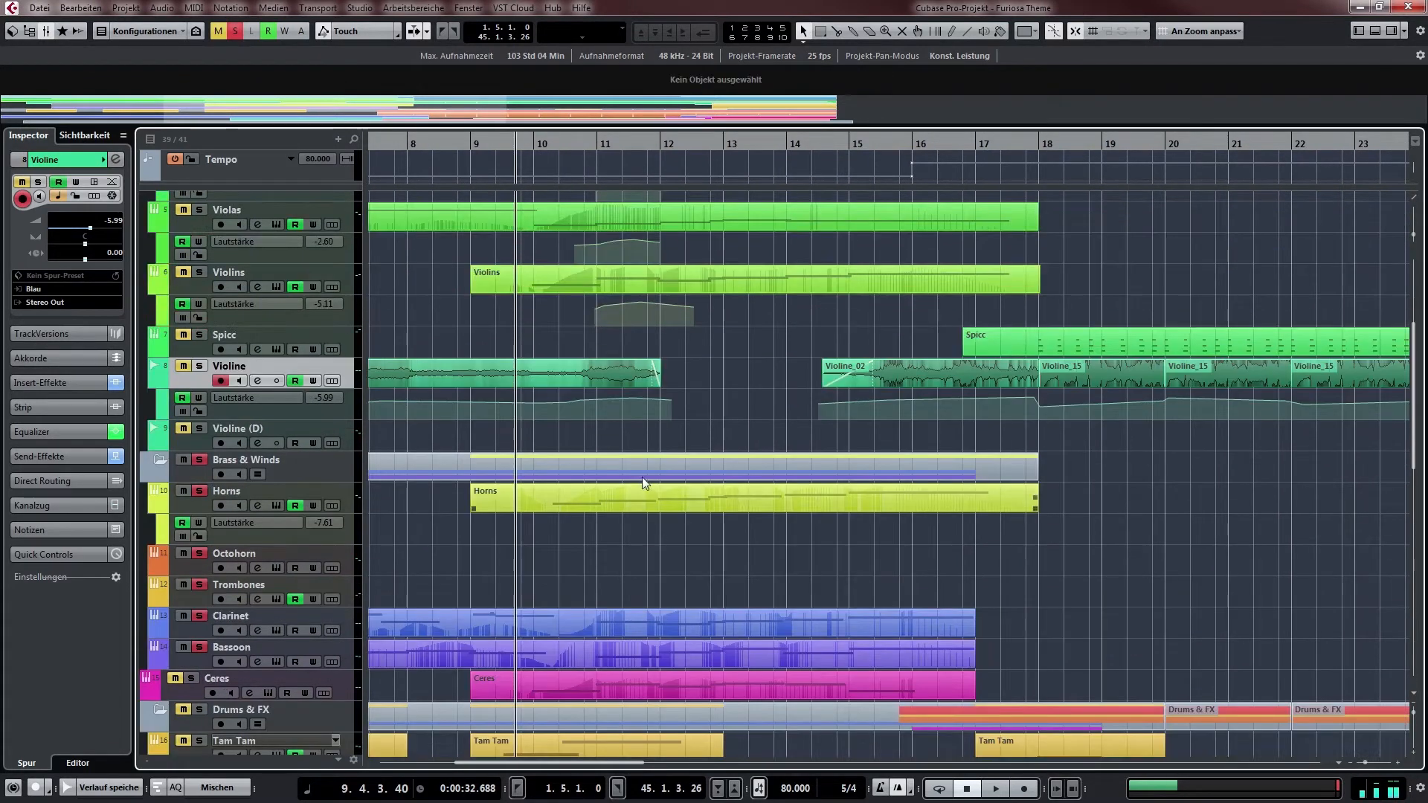
{"action": "scroll", "coordinate": [542, 406], "scroll_direction": "down", "scroll_amount": 1}
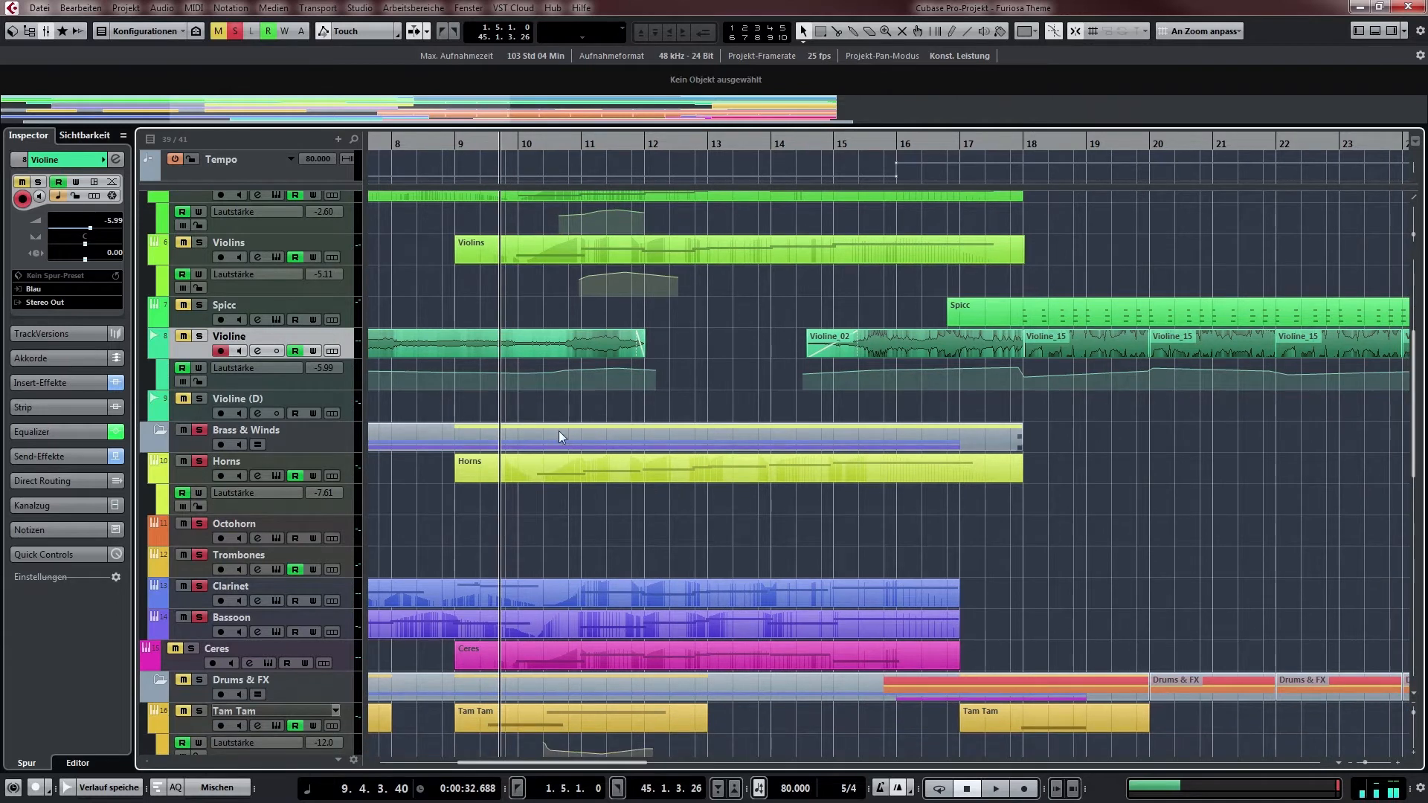
{"action": "scroll", "coordinate": [559, 430], "scroll_direction": "up", "scroll_amount": 6}
{"action": "scroll", "coordinate": [593, 359], "scroll_direction": "up", "scroll_amount": 1}
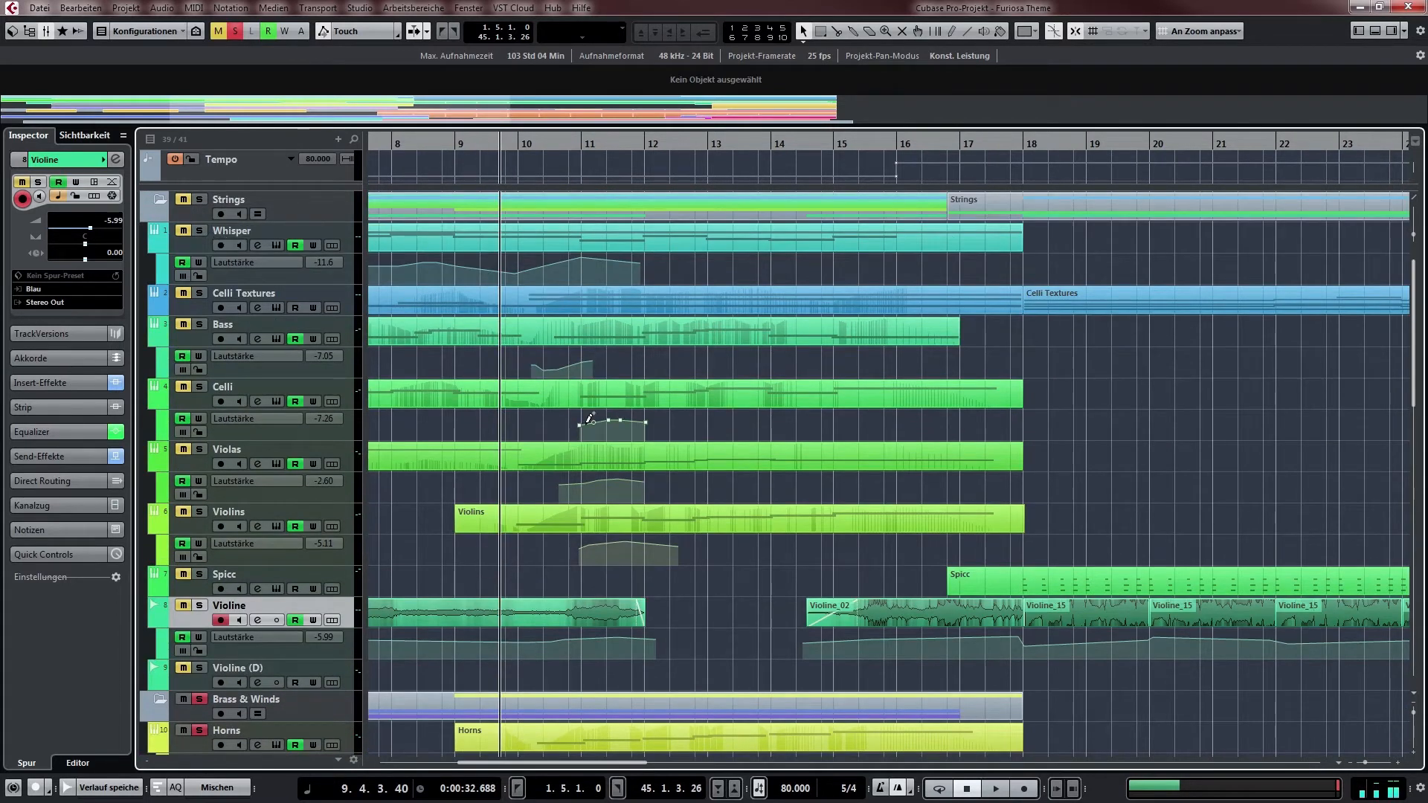
{"action": "scroll", "coordinate": [534, 490], "scroll_direction": "left", "scroll_amount": 5}
{"action": "scroll", "coordinate": [605, 564], "scroll_direction": "down", "scroll_amount": 10}
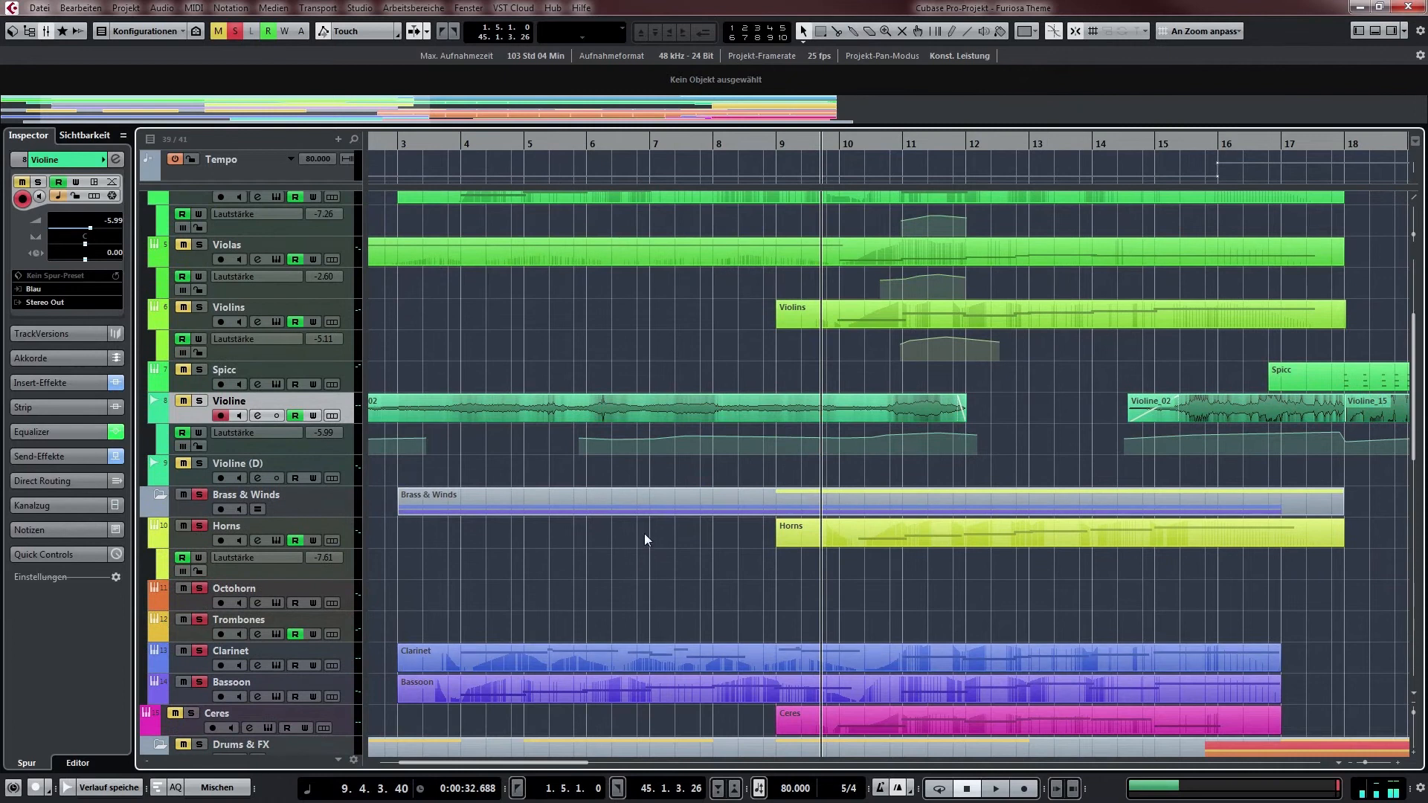
{"action": "scroll", "coordinate": [739, 368], "scroll_direction": "right", "scroll_amount": 3}
{"action": "scroll", "coordinate": [644, 374], "scroll_direction": "up", "scroll_amount": 1}
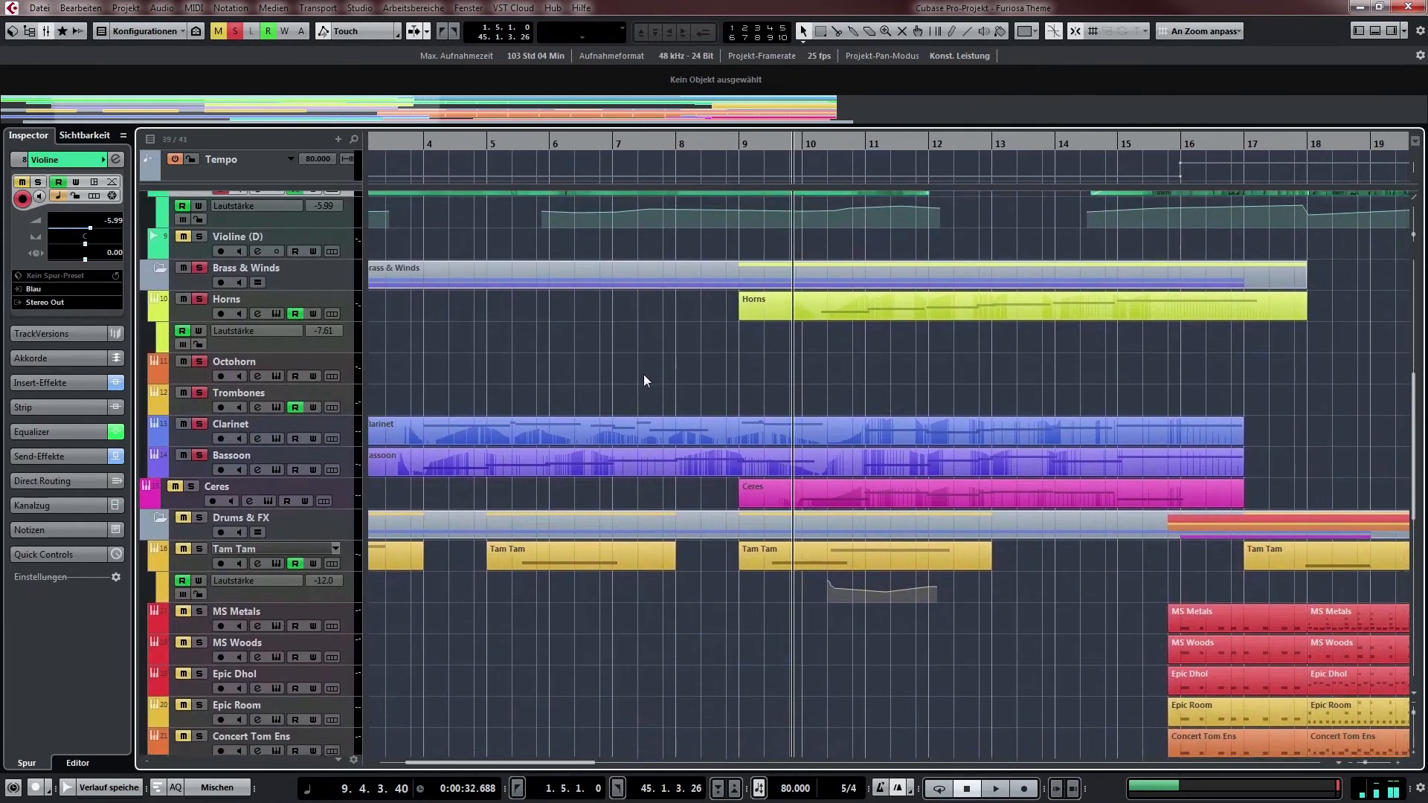
Play the soloed Brass & Winds group through the passage with the Horns
{"action": "double_click", "coordinate": [704, 147]}
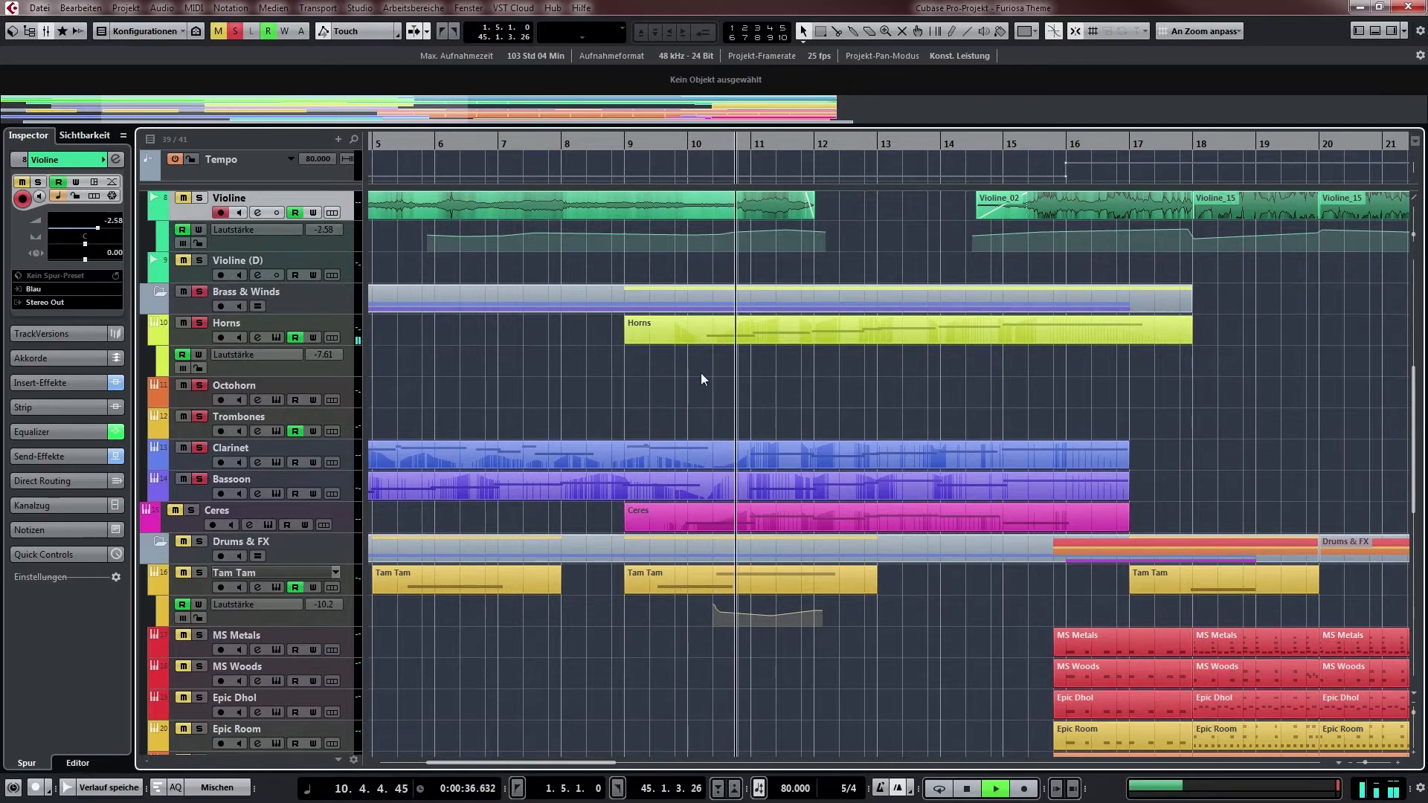
{"action": "scroll", "coordinate": [621, 377], "scroll_direction": "right", "scroll_amount": 2}
{"action": "scroll", "coordinate": [620, 378], "scroll_direction": "up", "scroll_amount": 1}
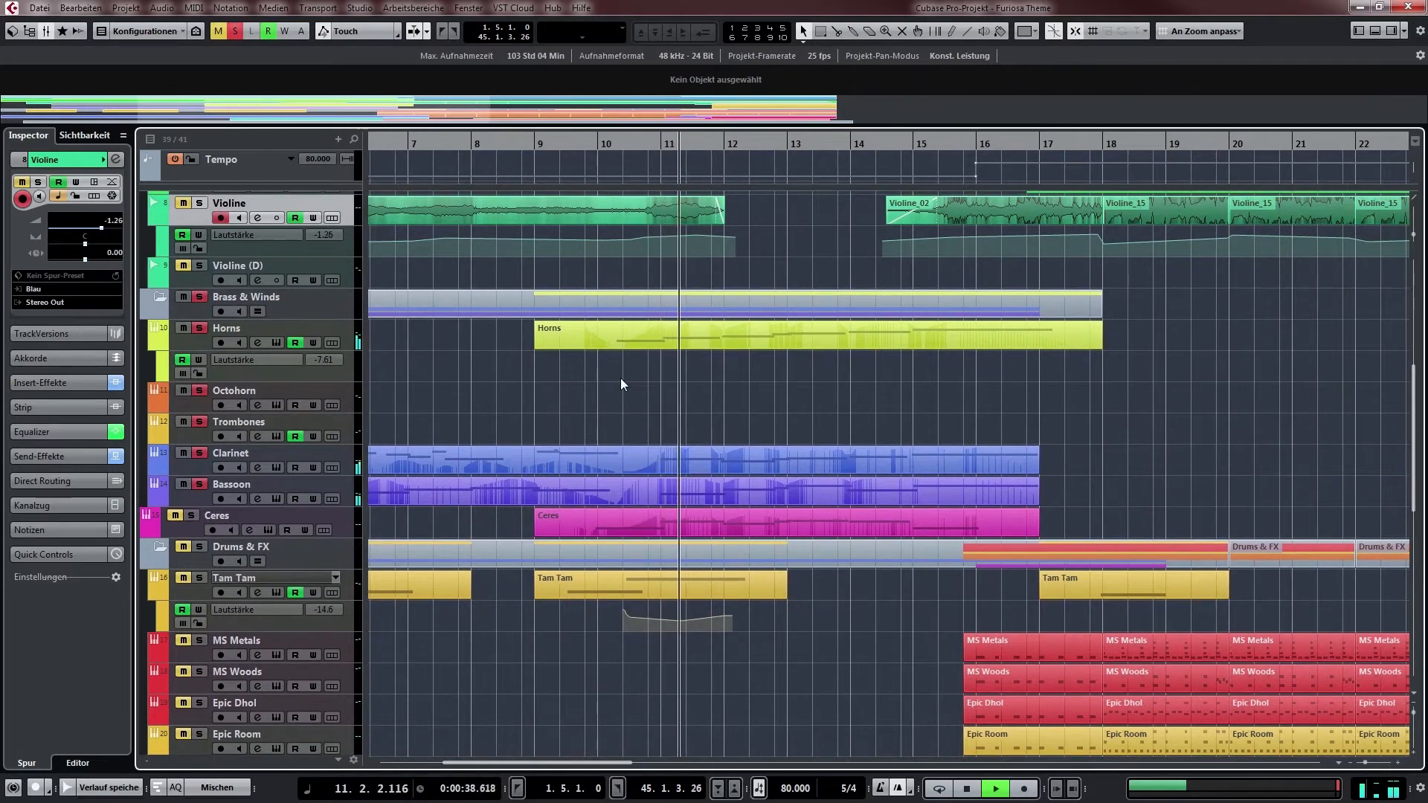
Solo the Strings folder together with Brass & Winds, listen to both groups and stop the playback in bar 13
{"action": "scroll", "coordinate": [621, 378], "scroll_direction": "up", "scroll_amount": 10}
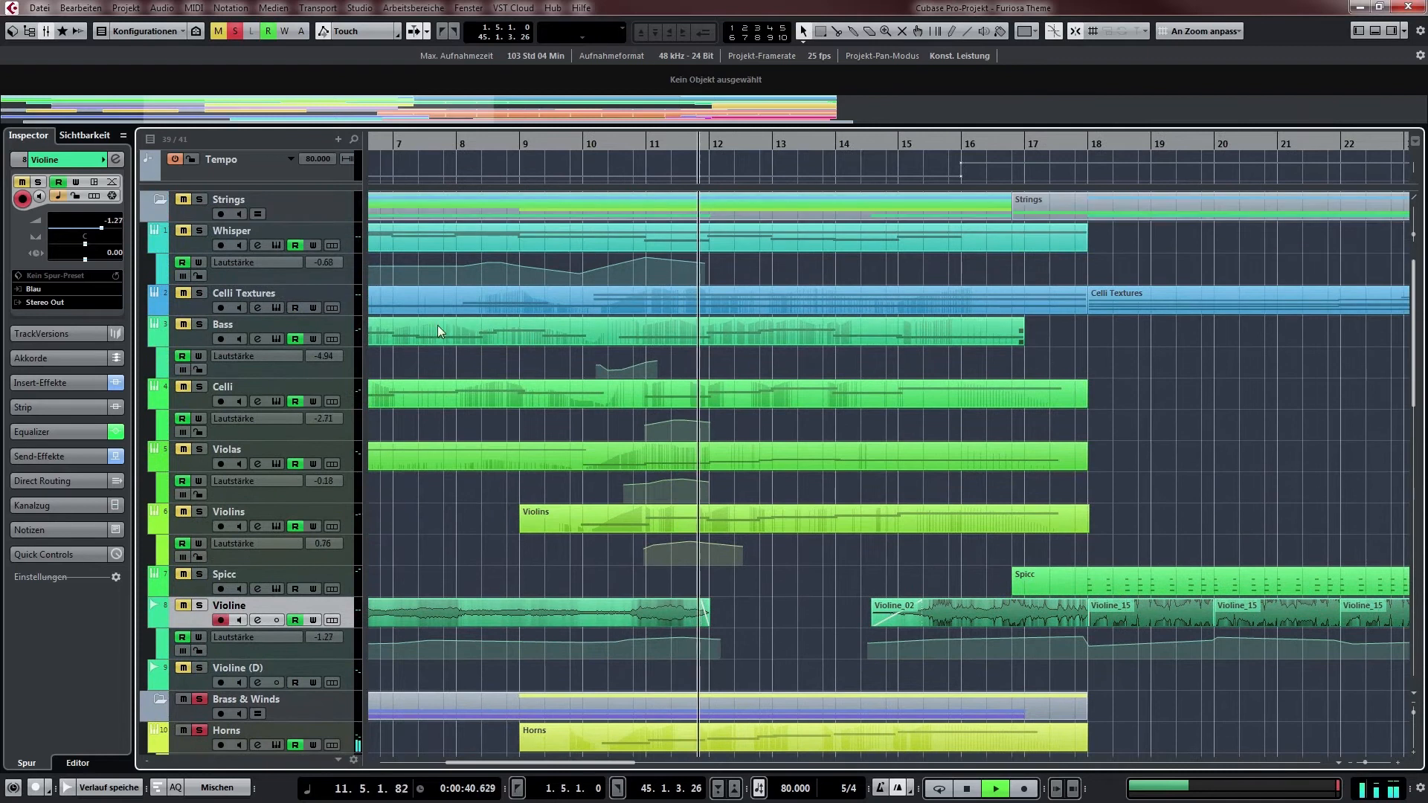
{"action": "scroll", "coordinate": [781, 446], "scroll_direction": "right", "scroll_amount": 1}
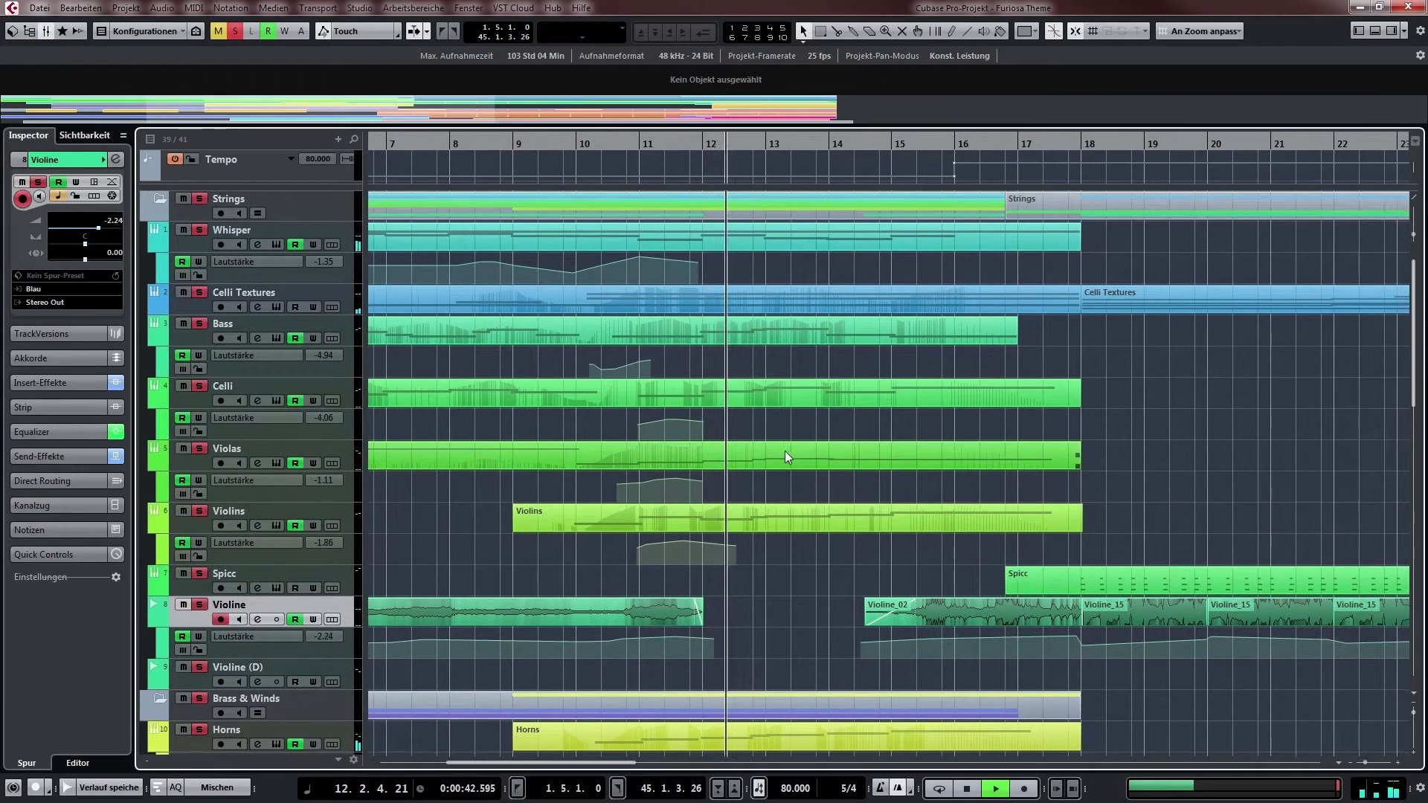
{"action": "scroll", "coordinate": [784, 451], "scroll_direction": "right", "scroll_amount": 2}
{"action": "scroll", "coordinate": [784, 451], "scroll_direction": "down", "scroll_amount": 1}
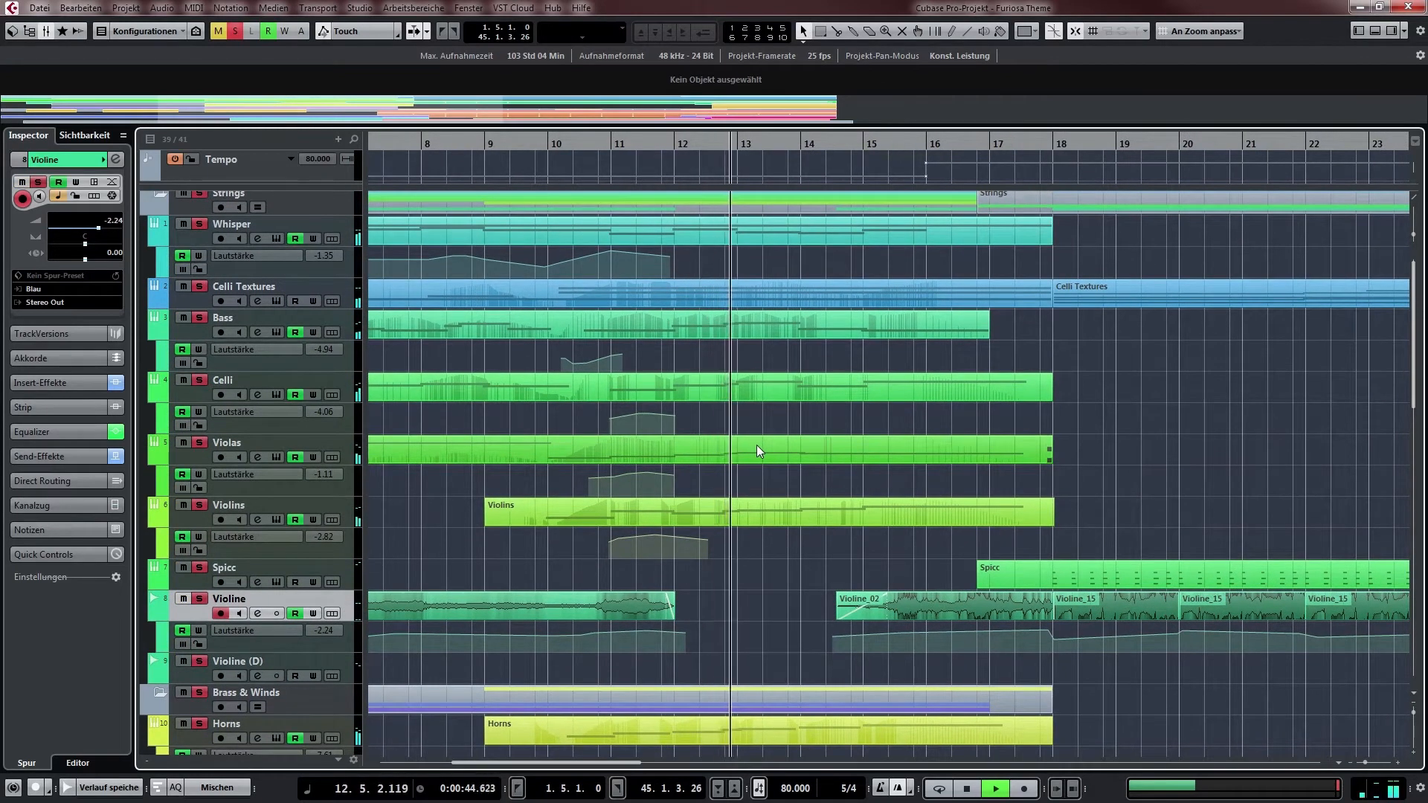
{"action": "scroll", "coordinate": [753, 444], "scroll_direction": "right", "scroll_amount": 1}
{"action": "scroll", "coordinate": [752, 444], "scroll_direction": "down", "scroll_amount": 1}
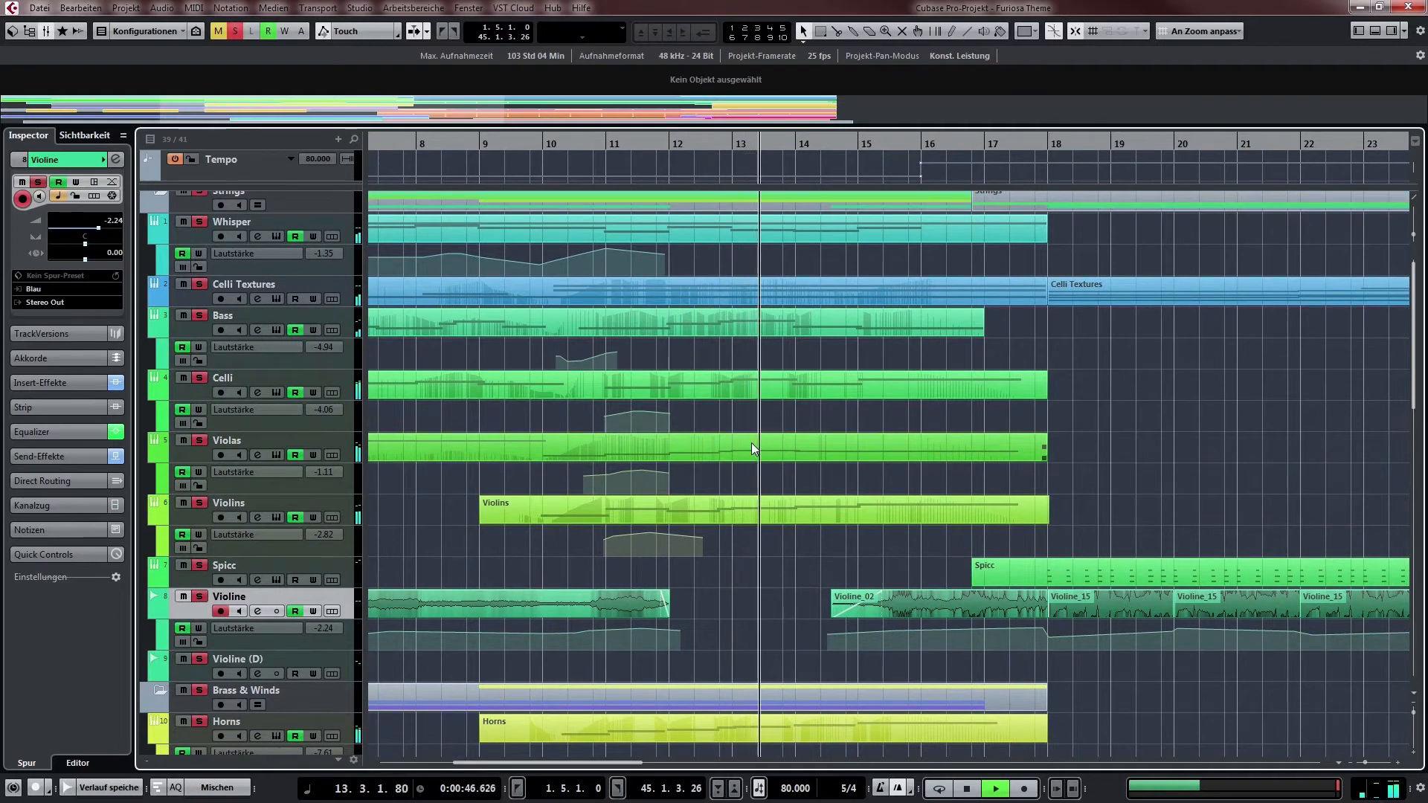
{"action": "key", "text": "space"}
Look through the tracks below Brass & Winds, from Ceres and the Drums & FX folder down to Texture Butterfly
{"action": "scroll", "coordinate": [696, 557], "scroll_direction": "down", "scroll_amount": 5}
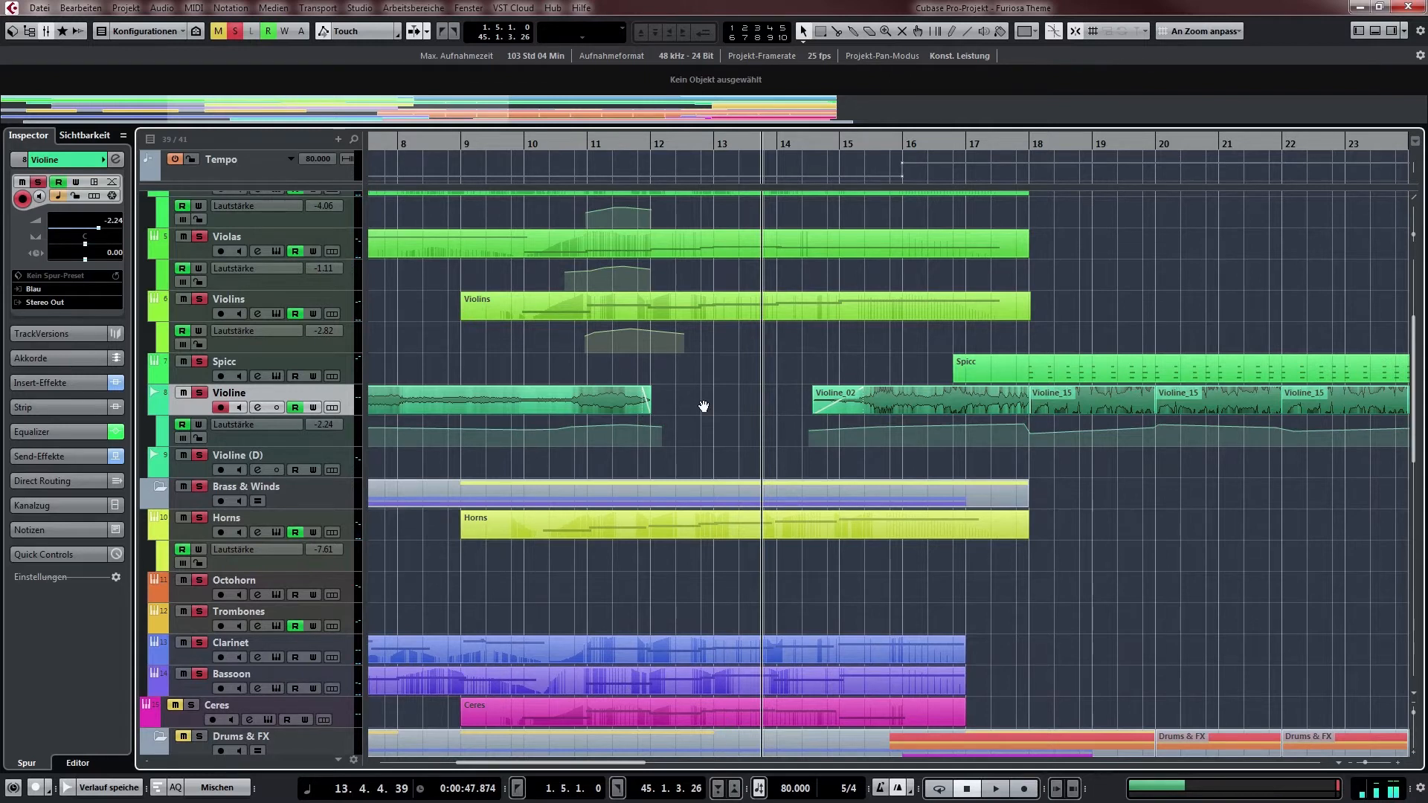
{"action": "left_click_drag", "start_coordinate": [704, 406], "coordinate": [637, 485]}
{"action": "left_click_drag", "start_coordinate": [841, 354], "coordinate": [807, 375]}
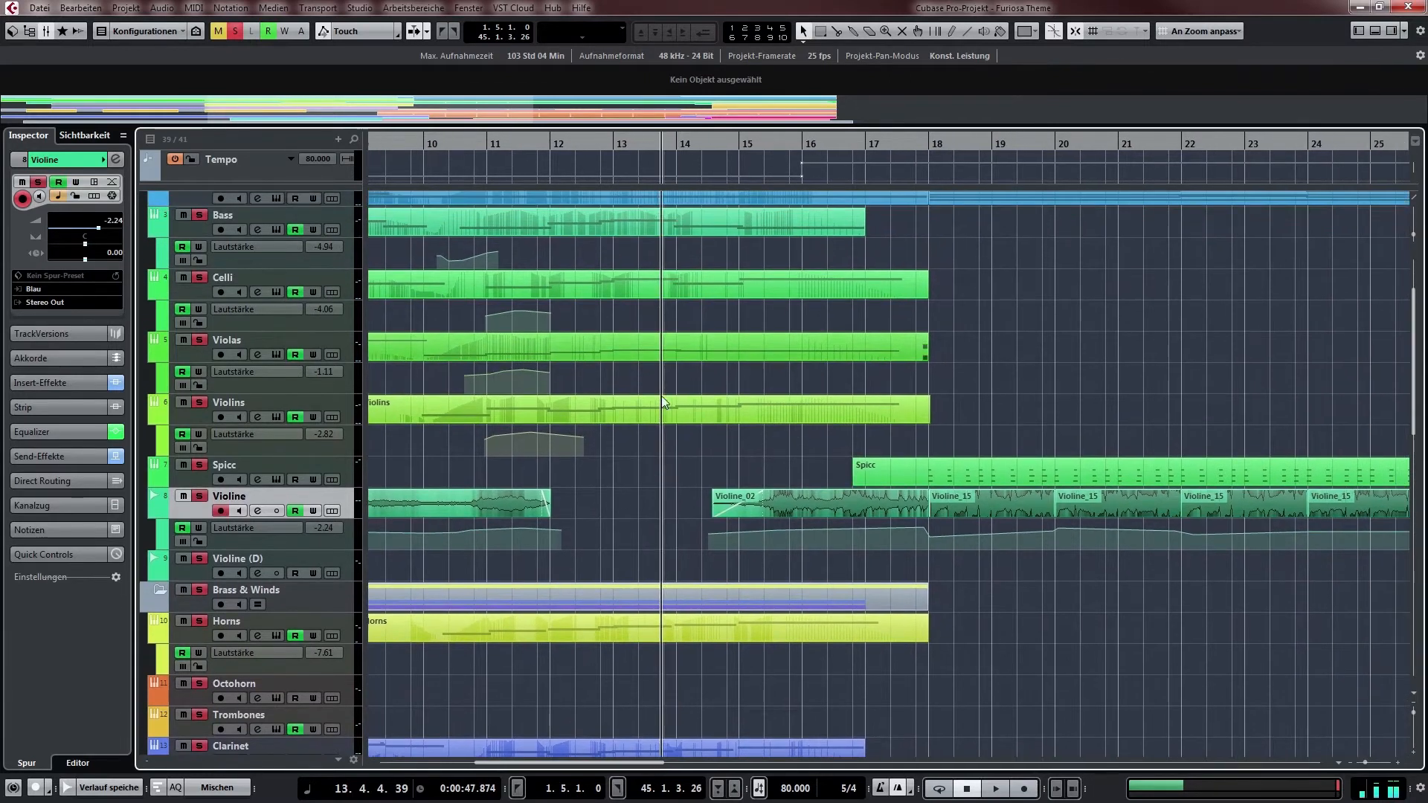
{"action": "scroll", "coordinate": [680, 518], "scroll_direction": "down", "scroll_amount": 5}
{"action": "scroll", "coordinate": [680, 518], "scroll_direction": "left", "scroll_amount": 5}
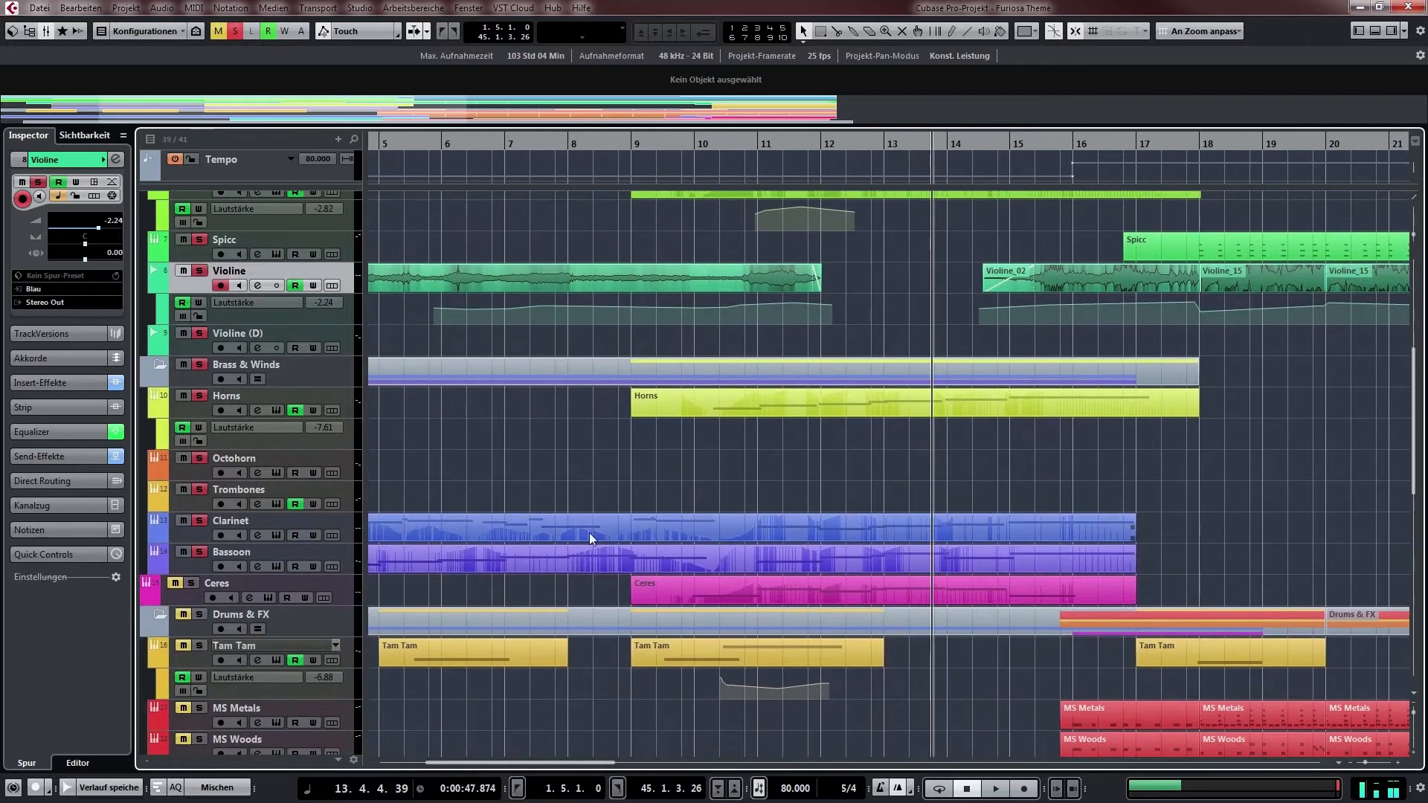
{"action": "scroll", "coordinate": [695, 441], "scroll_direction": "down", "scroll_amount": 6}
{"action": "scroll", "coordinate": [695, 442], "scroll_direction": "left", "scroll_amount": 3}
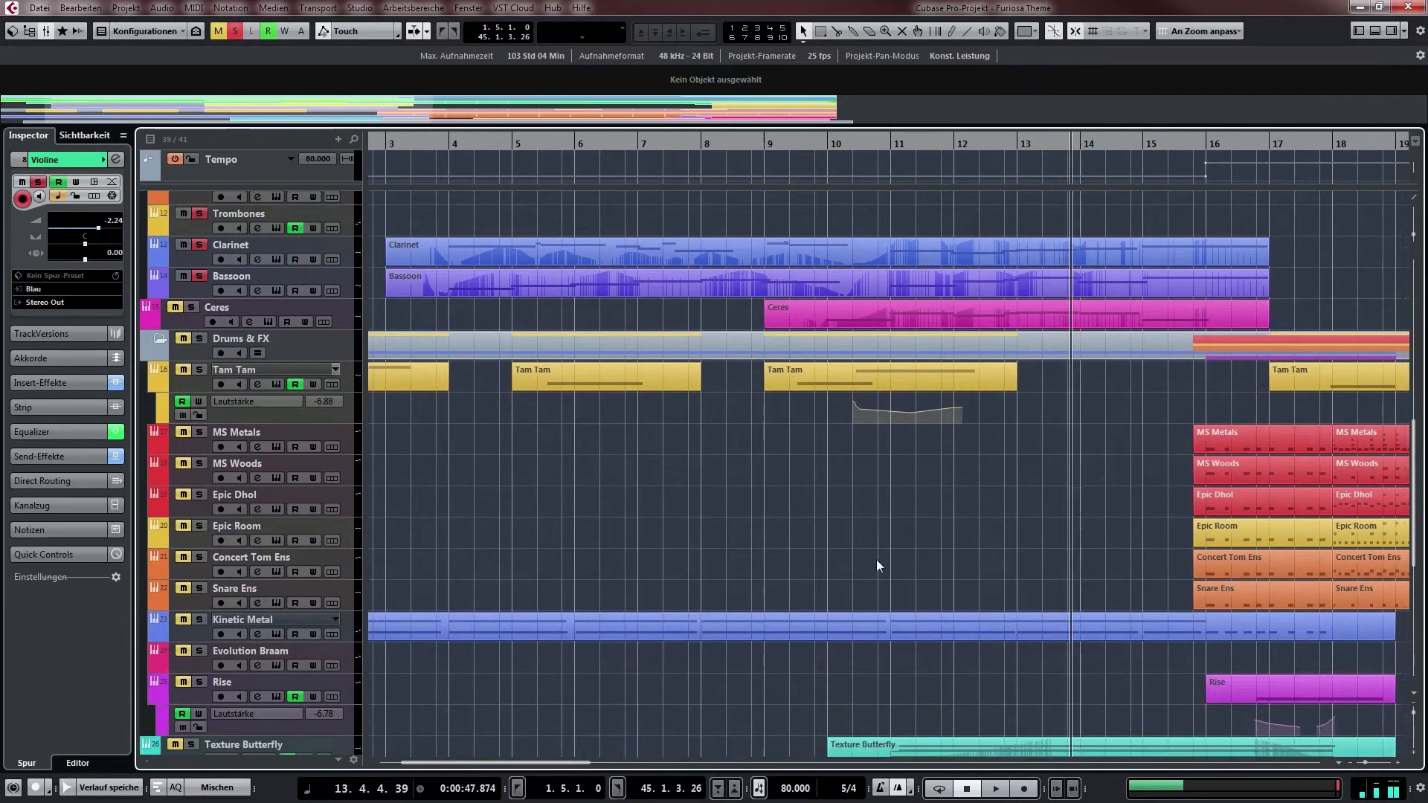
{"action": "scroll", "coordinate": [878, 565], "scroll_direction": "down", "scroll_amount": 3}
{"action": "scroll", "coordinate": [878, 565], "scroll_direction": "right", "scroll_amount": 1}
{"action": "scroll", "coordinate": [640, 485], "scroll_direction": "up", "scroll_amount": 2}
{"action": "scroll", "coordinate": [640, 485], "scroll_direction": "left", "scroll_amount": 1}
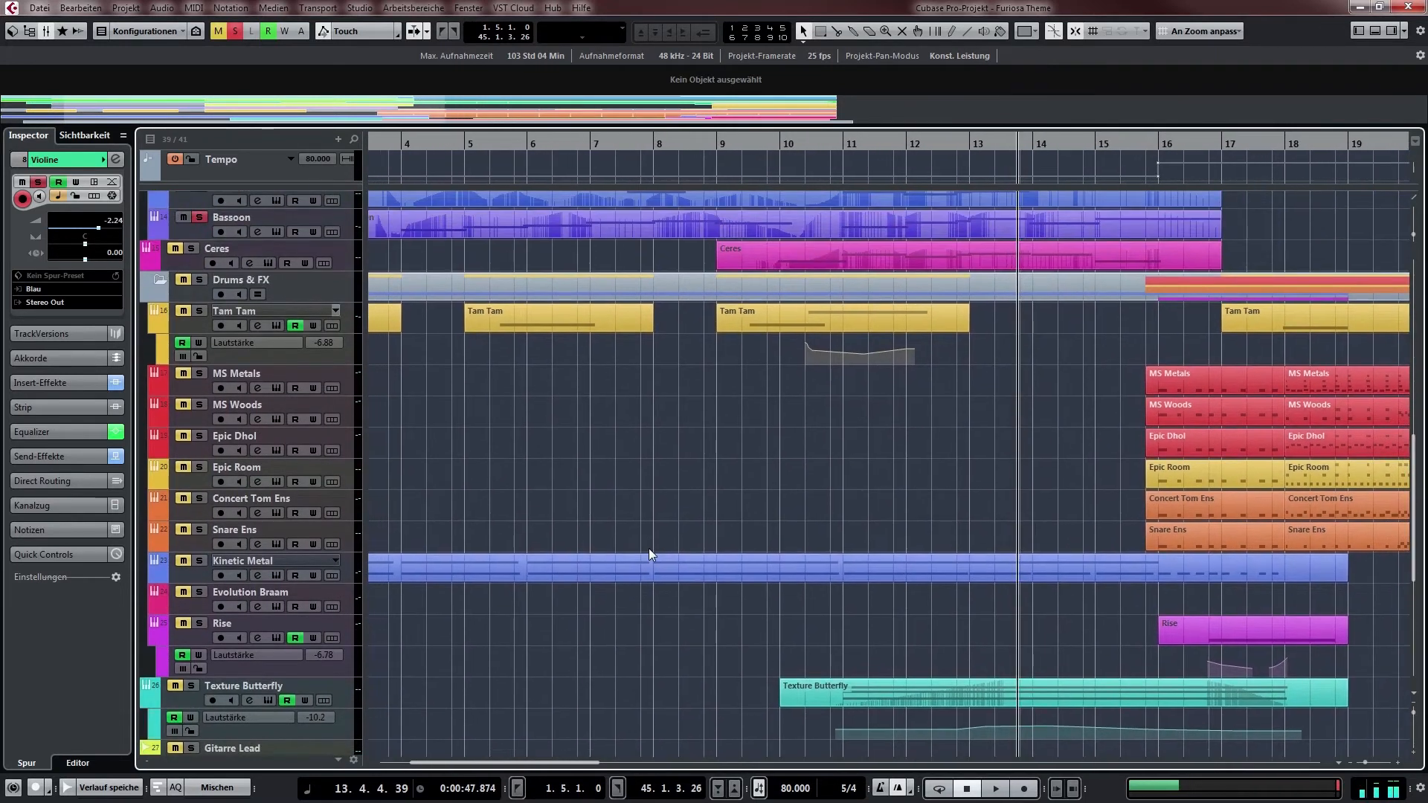
{"action": "scroll", "coordinate": [546, 456], "scroll_direction": "up", "scroll_amount": 2}
{"action": "scroll", "coordinate": [547, 456], "scroll_direction": "right", "scroll_amount": 1}
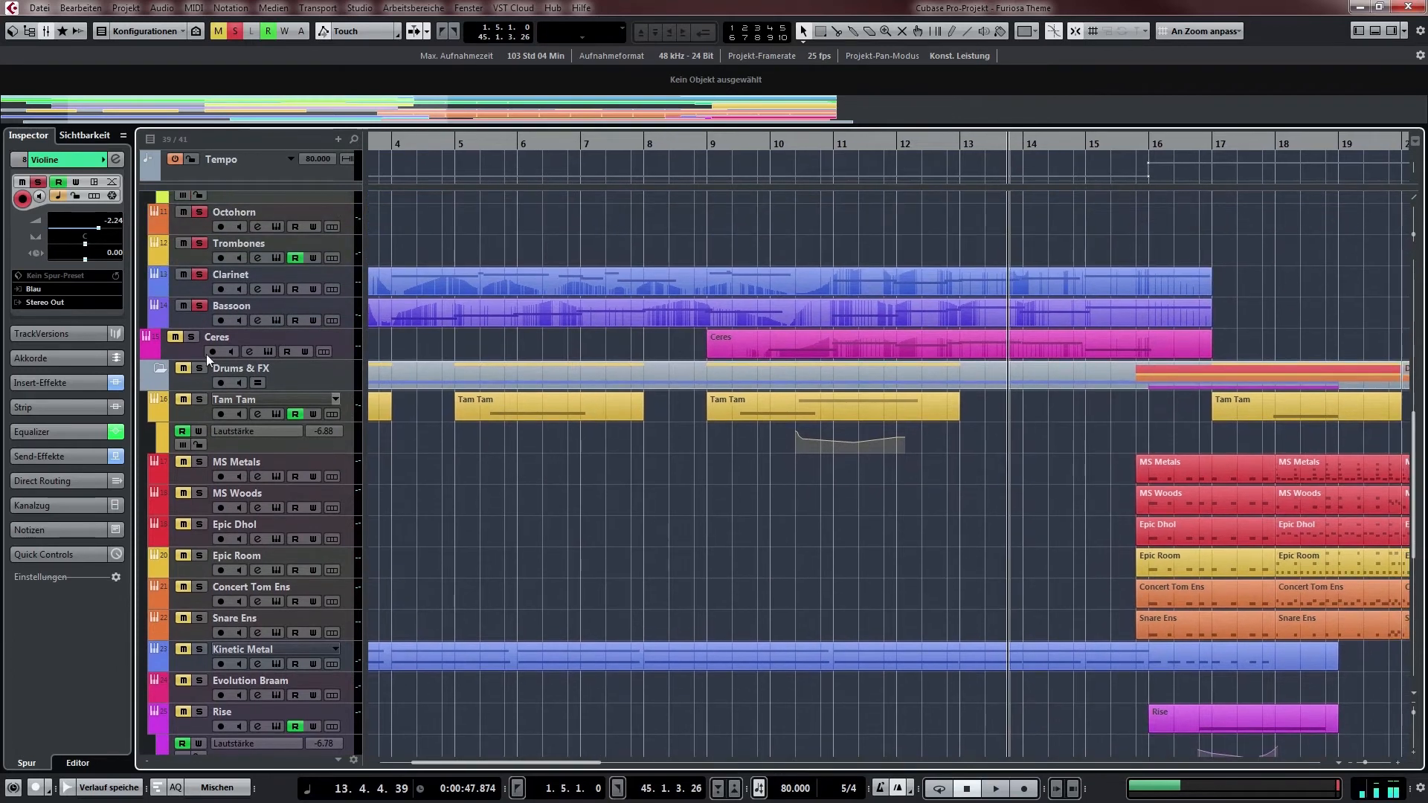
Clear all solos, solo the Ceres track and play it from about bar 10 until bar 11
{"action": "left_click", "coordinate": [234, 31]}
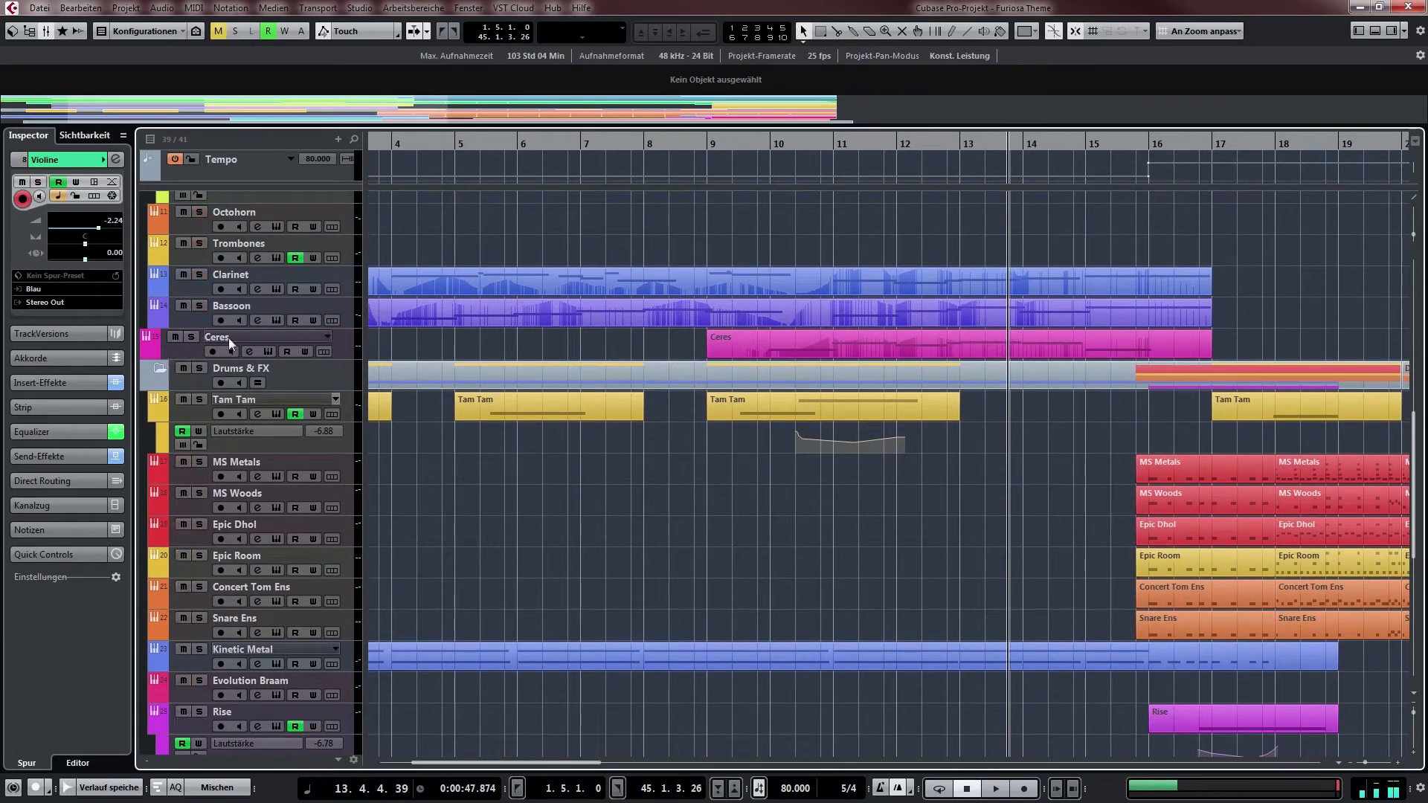
{"action": "key", "text": "s"}
{"action": "left_click", "coordinate": [770, 164]}
{"action": "key", "text": "space"}
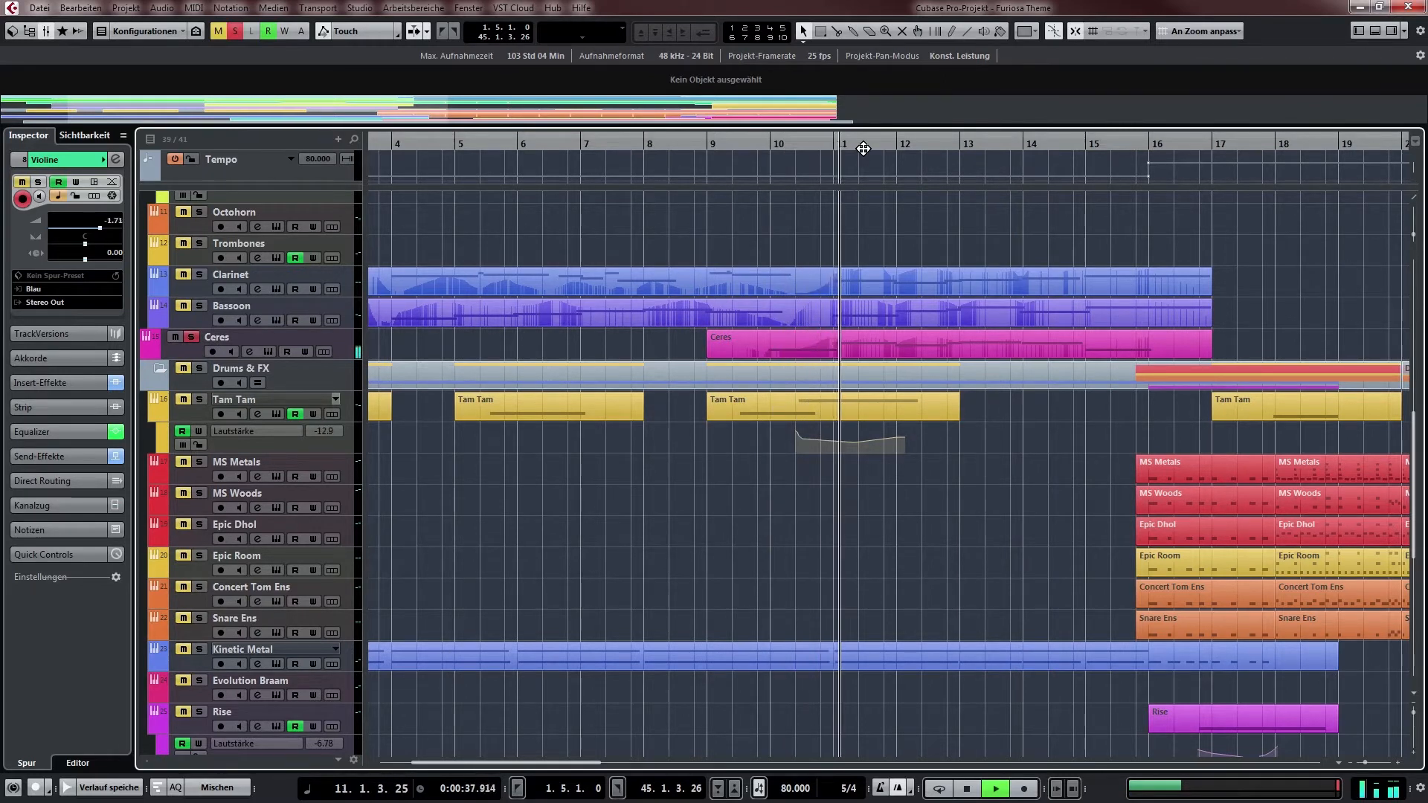
{"action": "key", "text": "space"}
{"action": "scroll", "coordinate": [632, 461], "scroll_direction": "down", "scroll_amount": 1}
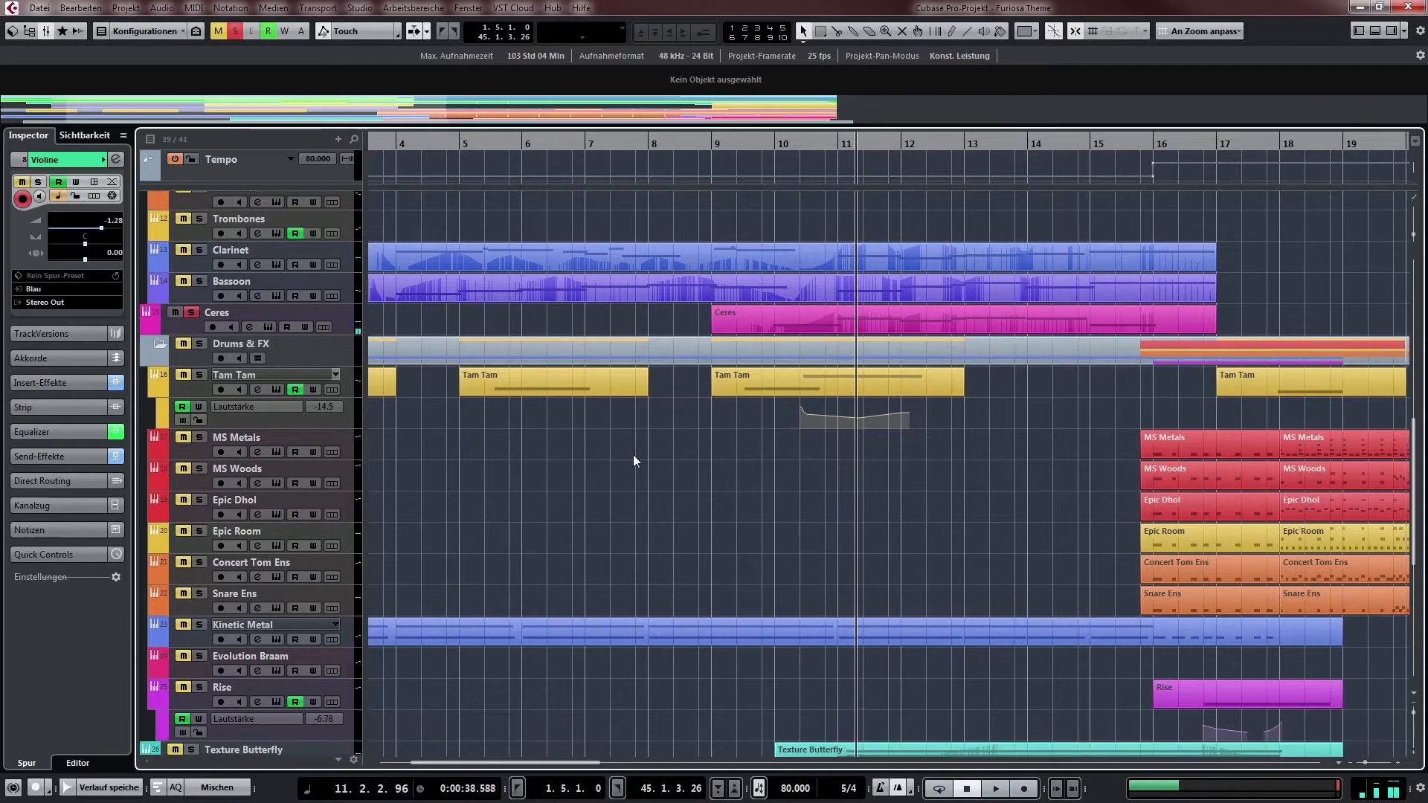
{"action": "scroll", "coordinate": [632, 460], "scroll_direction": "down", "scroll_amount": 1}
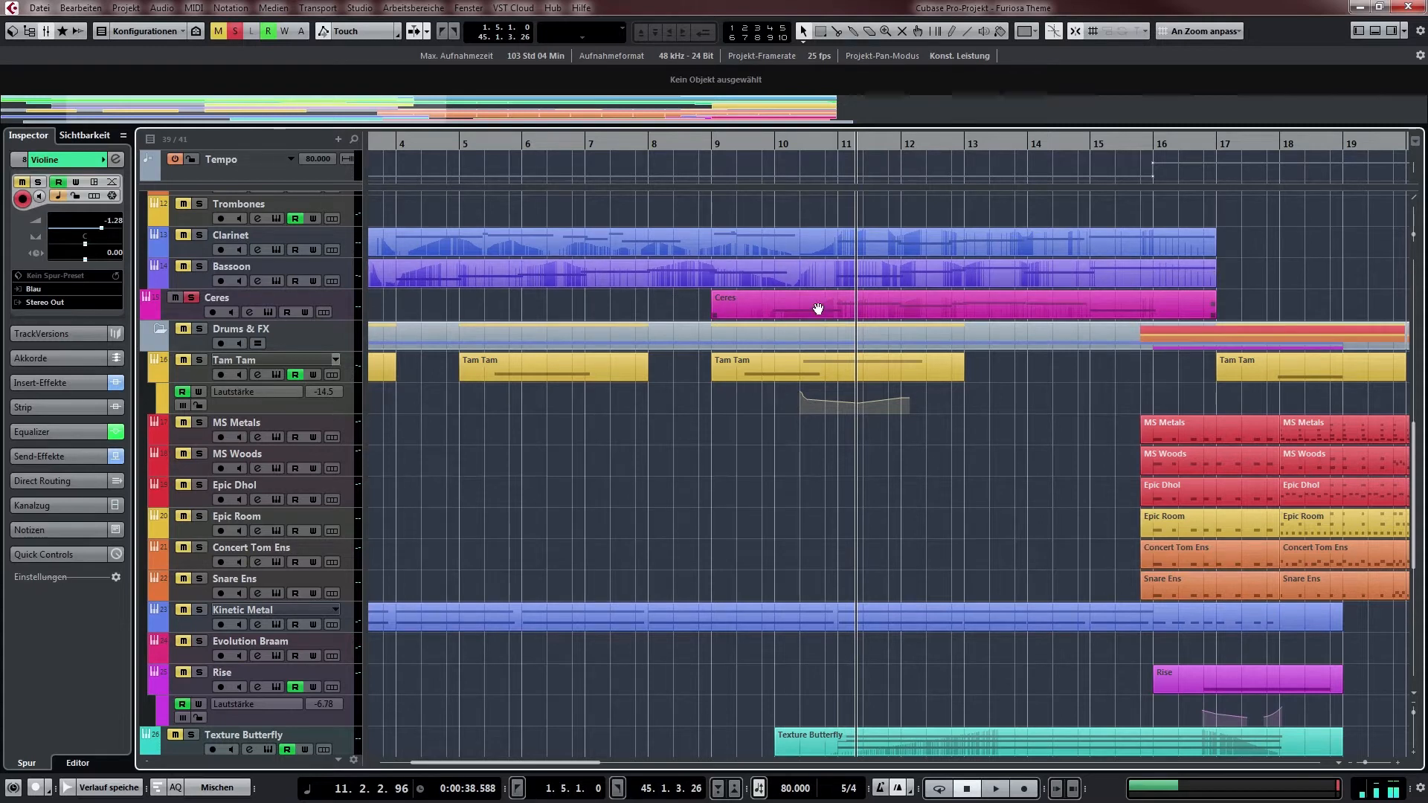
{"action": "scroll", "coordinate": [814, 313], "scroll_direction": "up", "scroll_amount": 1}
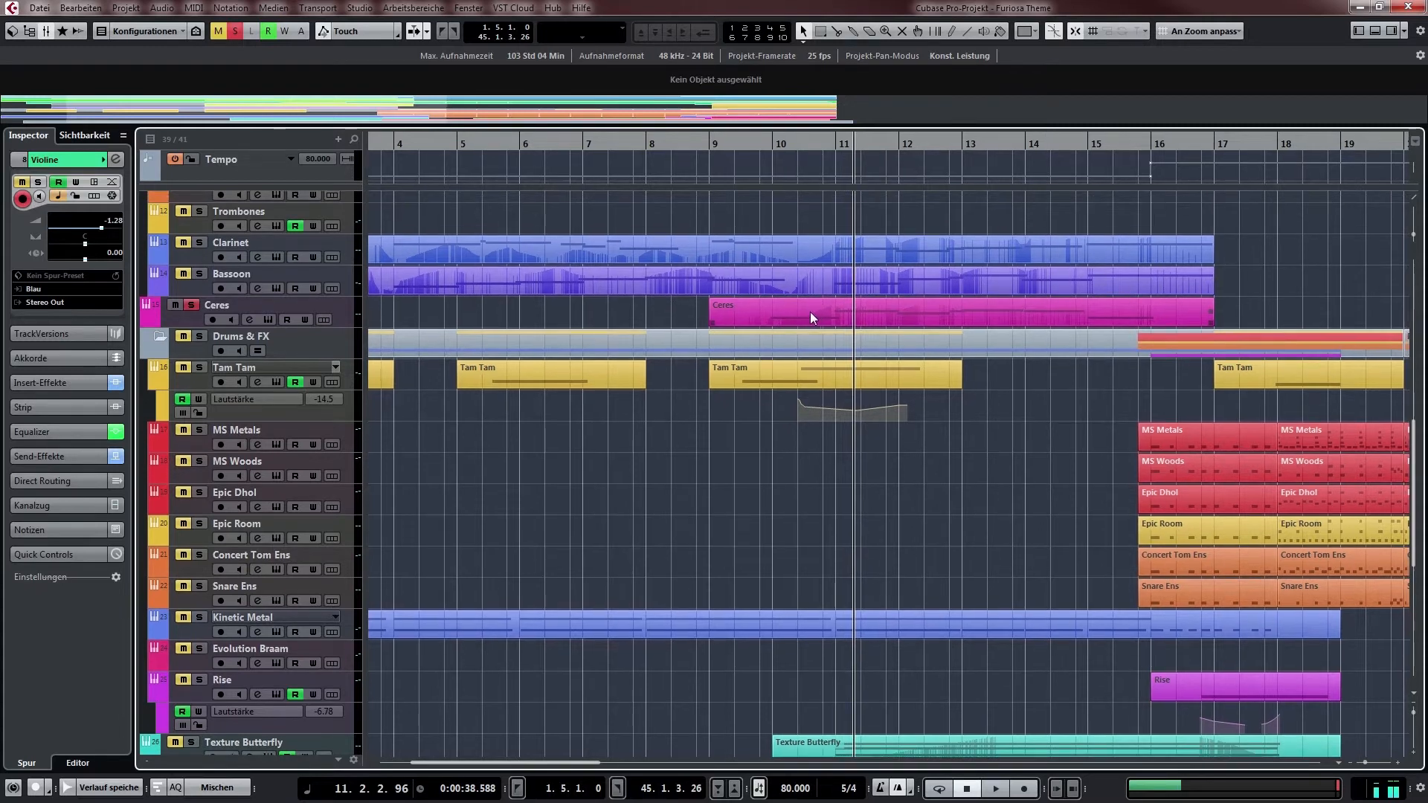
Clear the Ceres solo, solo the Drums & FX folder and play its opening and the passage in bar 10
{"action": "left_click", "coordinate": [191, 306]}
{"action": "scroll", "coordinate": [735, 473], "scroll_direction": "down", "scroll_amount": 1}
{"action": "left_click_drag", "start_coordinate": [735, 473], "coordinate": [684, 406]}
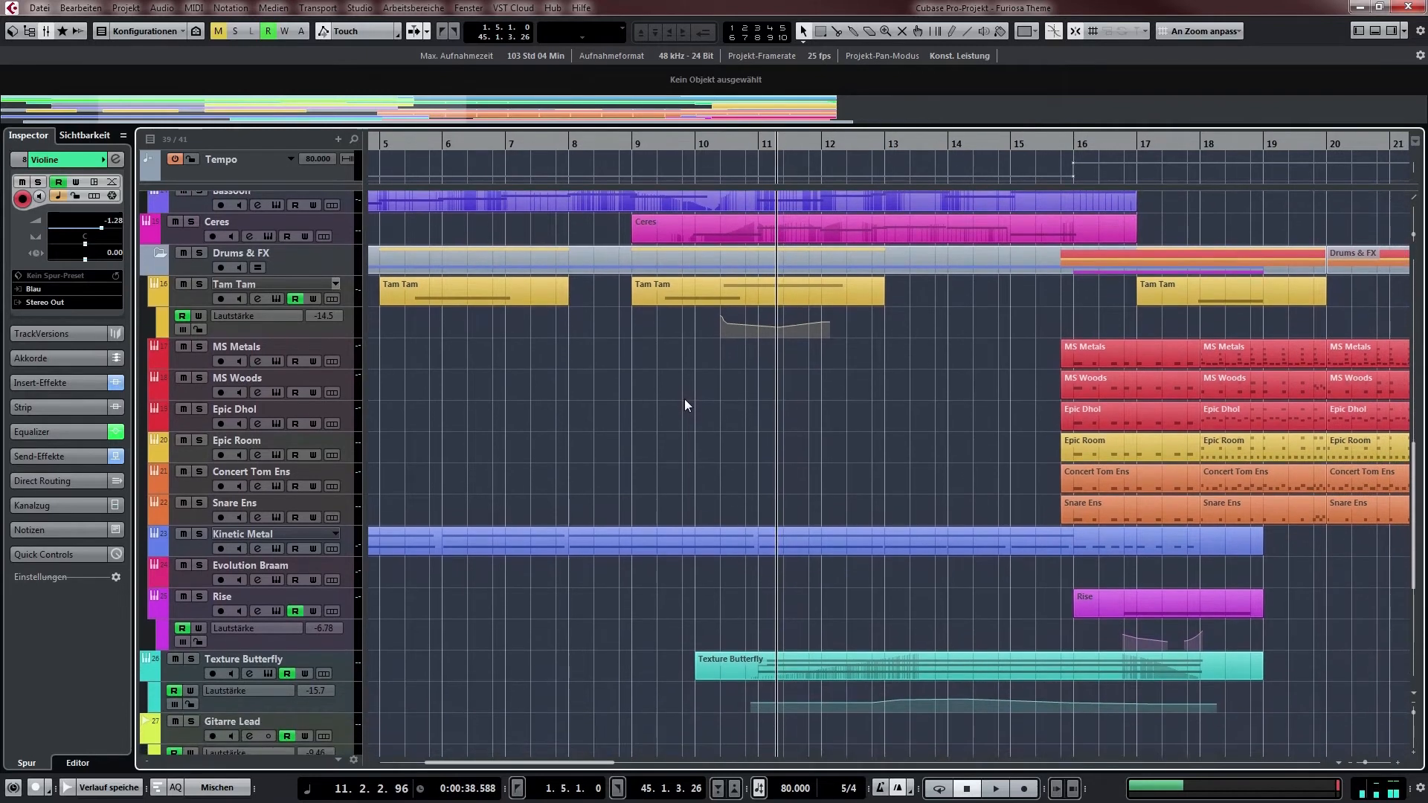
{"action": "left_click", "coordinate": [200, 248]}
{"action": "left_click_drag", "start_coordinate": [536, 389], "coordinate": [873, 372]}
{"action": "left_click", "coordinate": [428, 143]}
{"action": "key", "text": "space"}
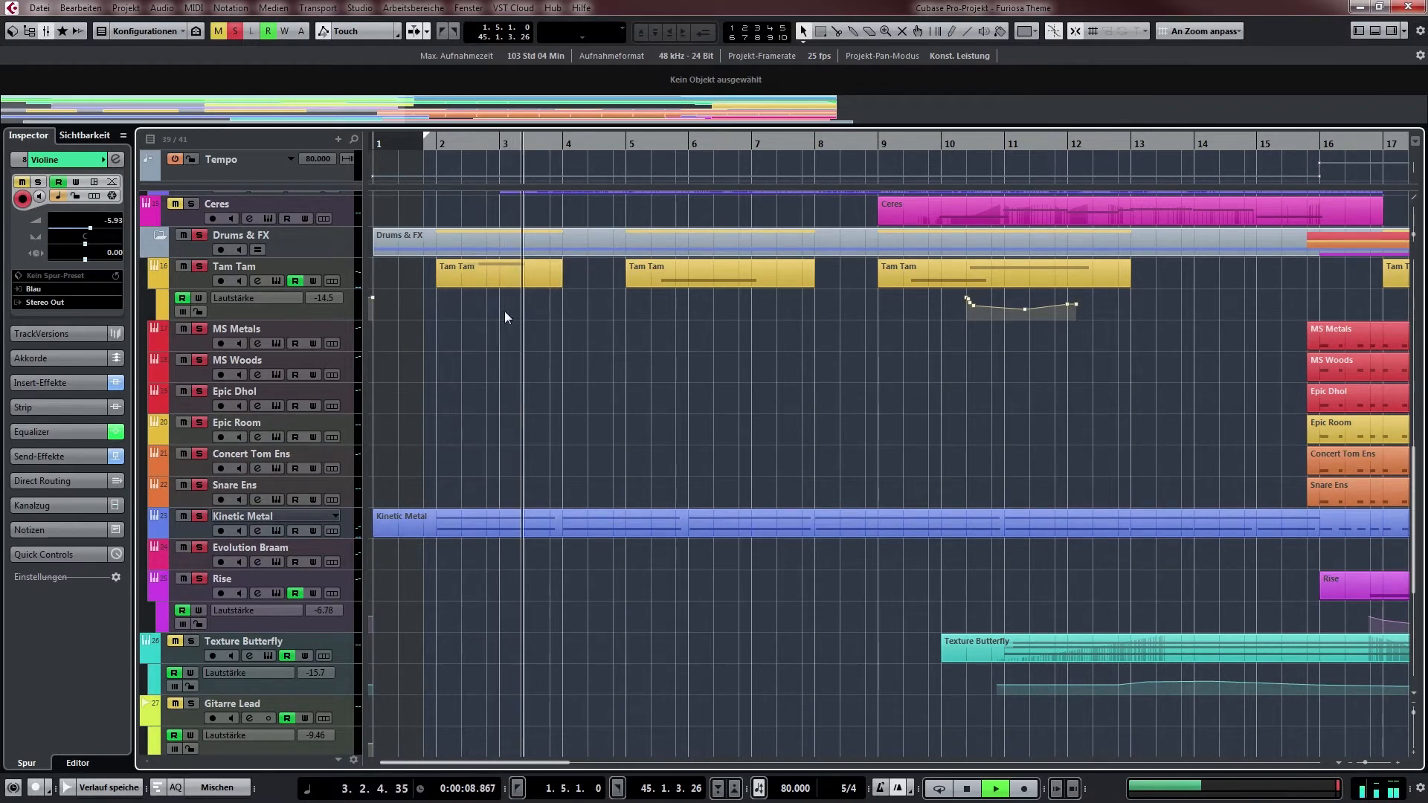
{"action": "left_click", "coordinate": [963, 149]}
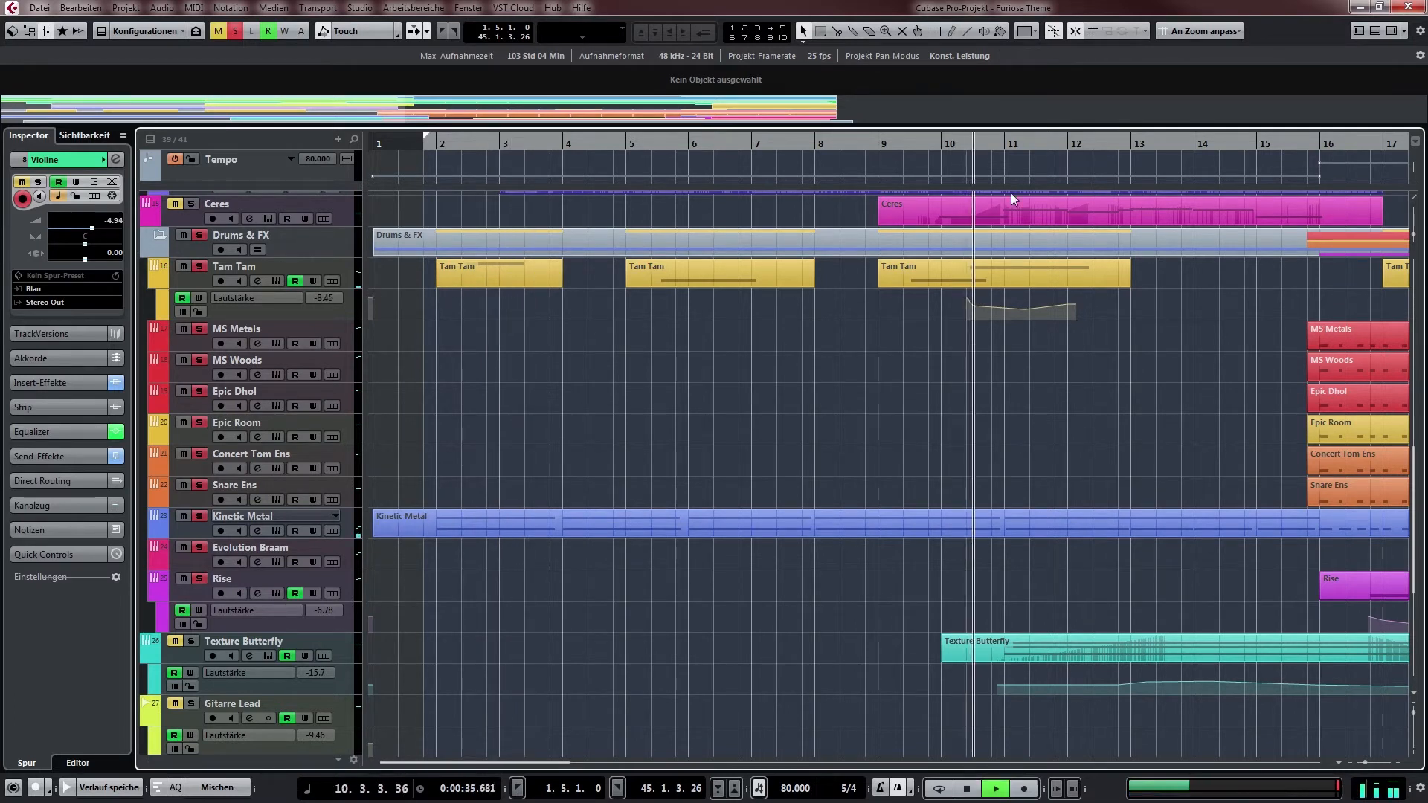
{"action": "key", "text": "space"}
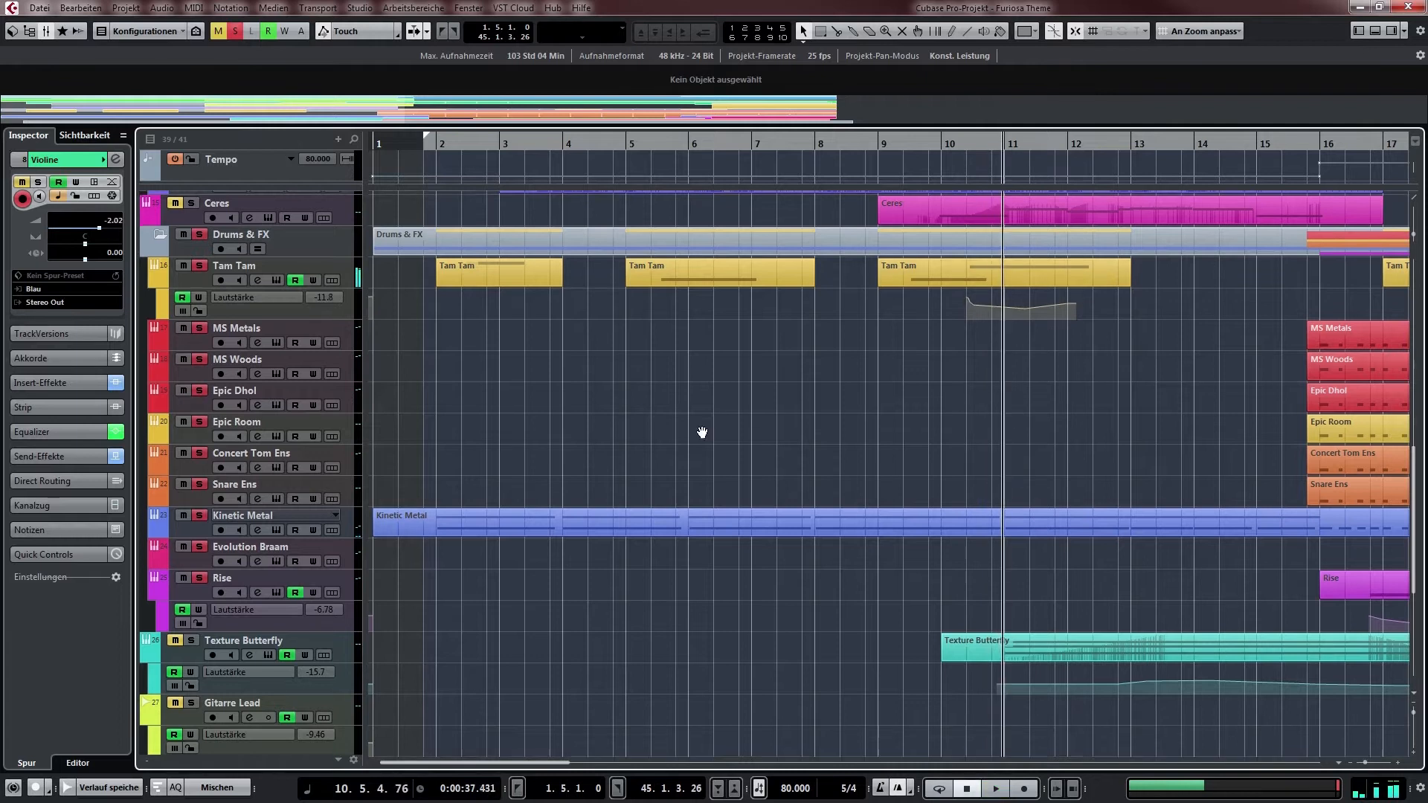
Open the Kinetic Metal track's Kontakt instrument to show the Prepared Cables patch, and close it again
{"action": "scroll", "coordinate": [702, 387], "scroll_direction": "down", "scroll_amount": 2}
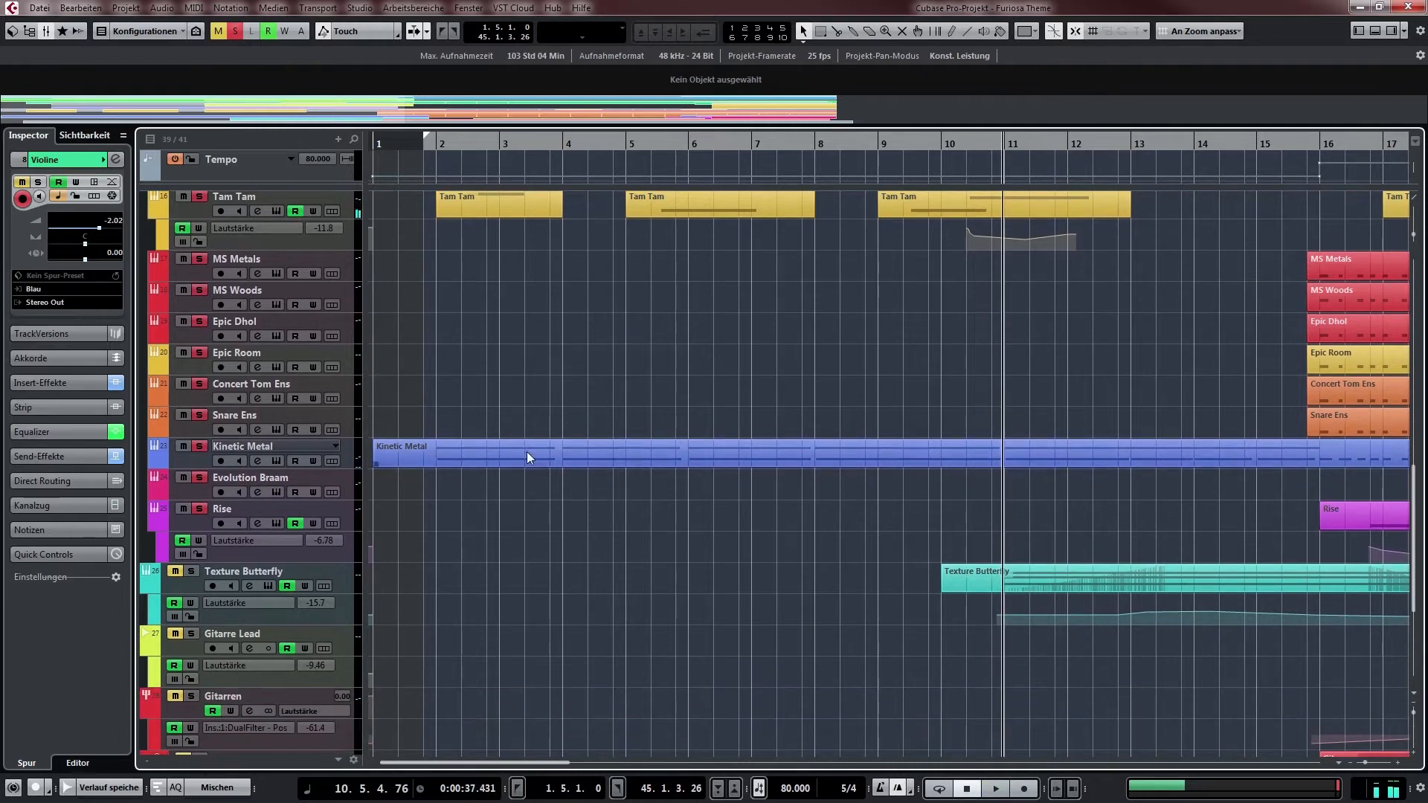
{"action": "left_click_drag", "start_coordinate": [778, 406], "coordinate": [770, 402]}
{"action": "left_click", "coordinate": [354, 450]}
{"action": "double_click", "coordinate": [352, 446]}
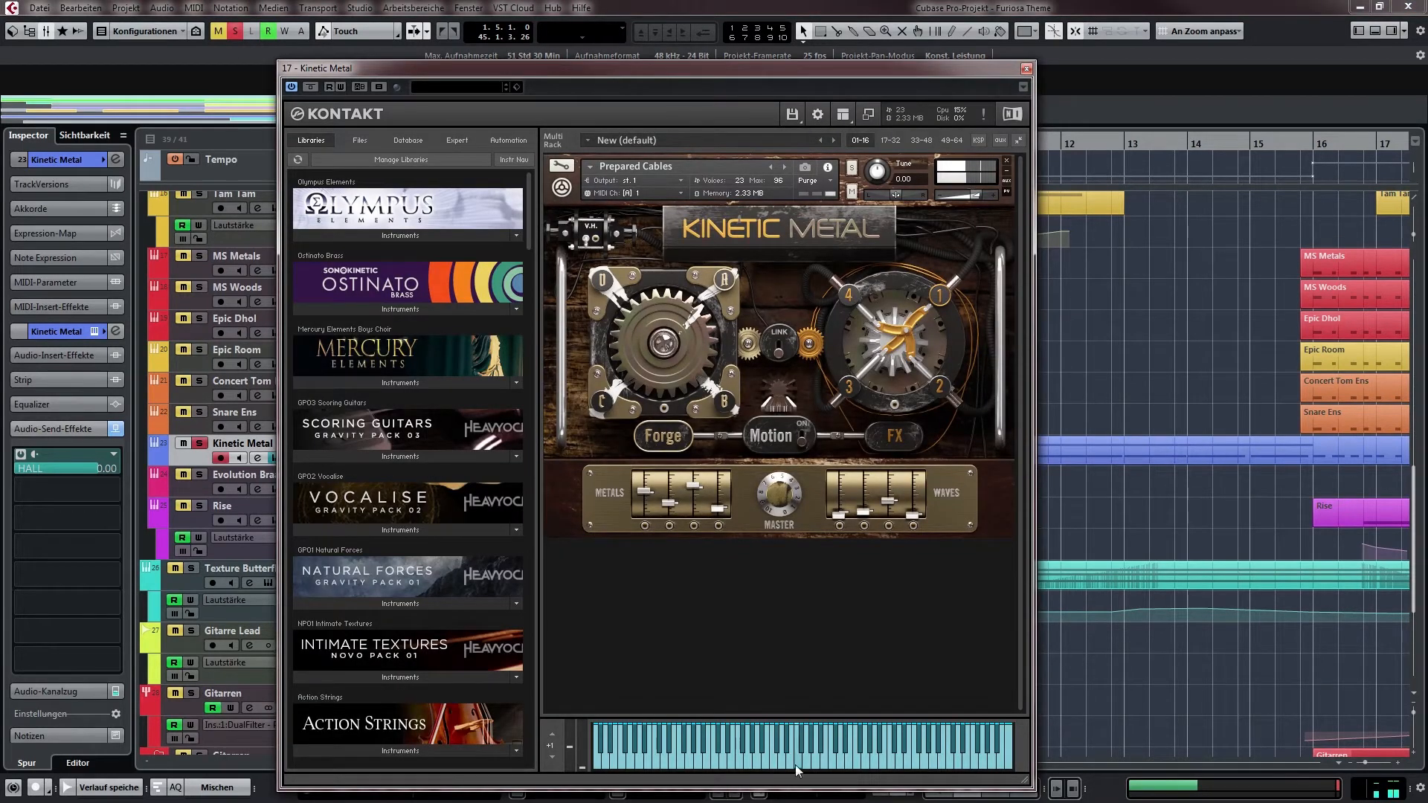
{"action": "left_click", "coordinate": [1026, 70]}
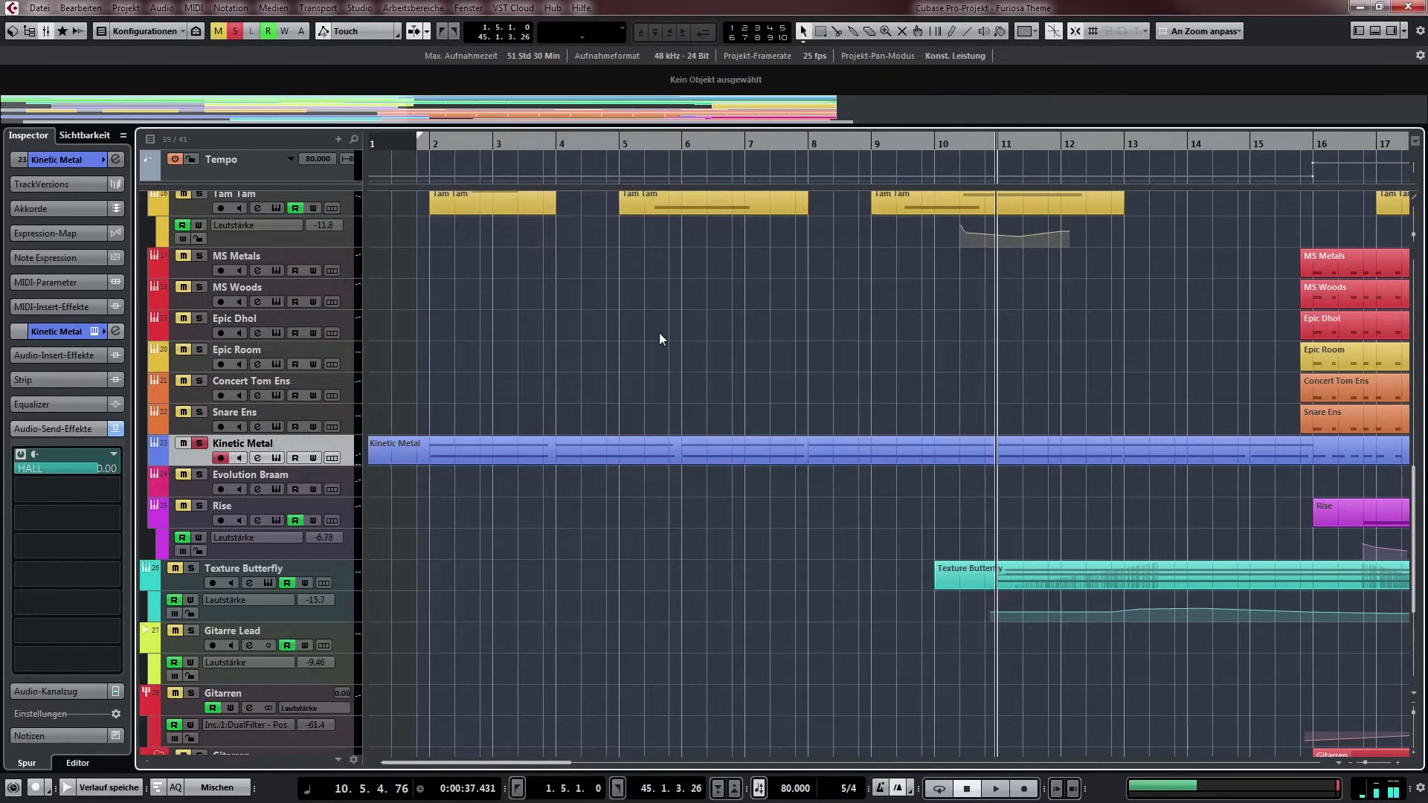
Look over the Drums & FX tracks, from the Tam Tam down to Rise and the percussion entry near bar 16
{"action": "scroll", "coordinate": [648, 413], "scroll_direction": "up", "scroll_amount": 3}
{"action": "left_click_drag", "start_coordinate": [725, 386], "coordinate": [719, 476]}
{"action": "left_click", "coordinate": [528, 428]}
{"action": "left_click", "coordinate": [395, 145]}
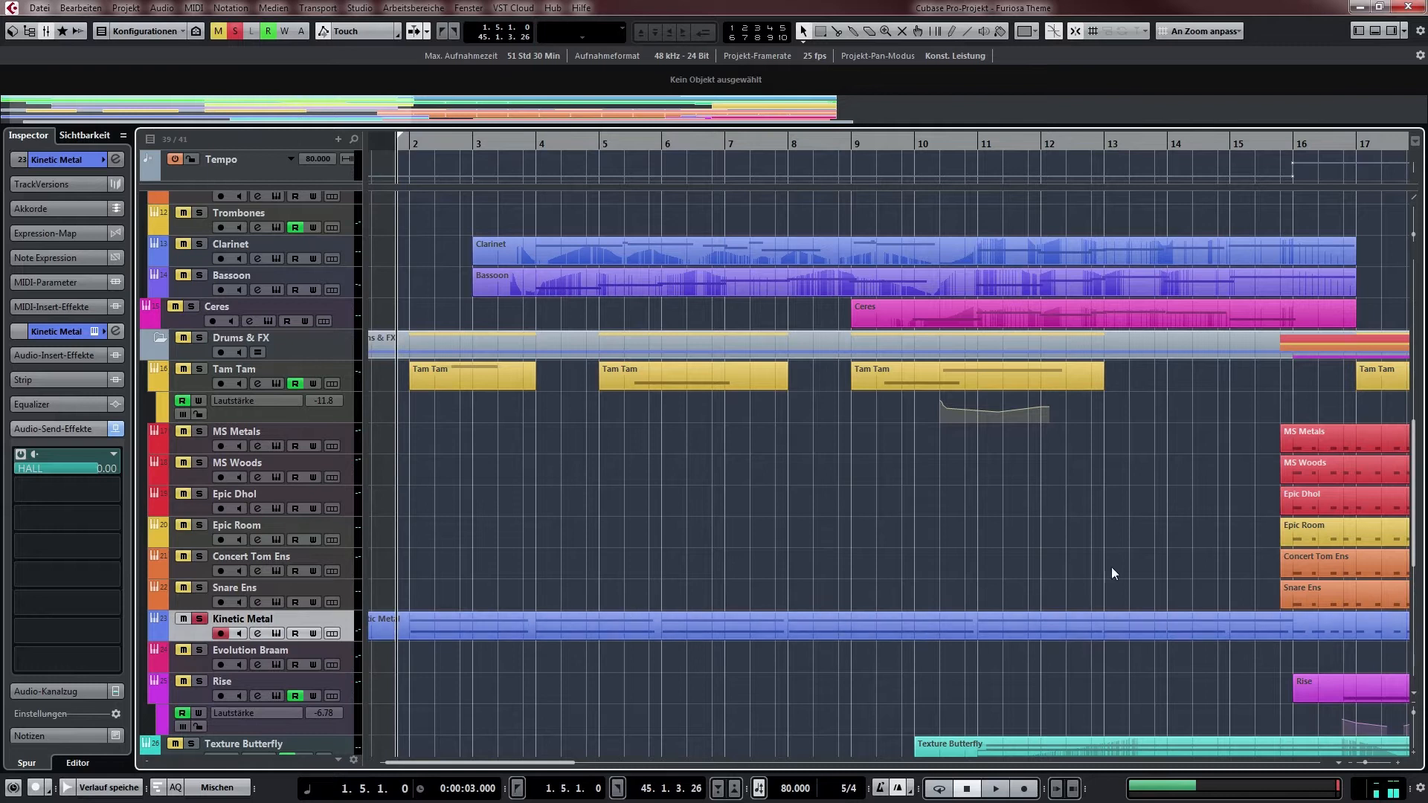
{"action": "left_click_drag", "start_coordinate": [826, 487], "coordinate": [600, 491]}
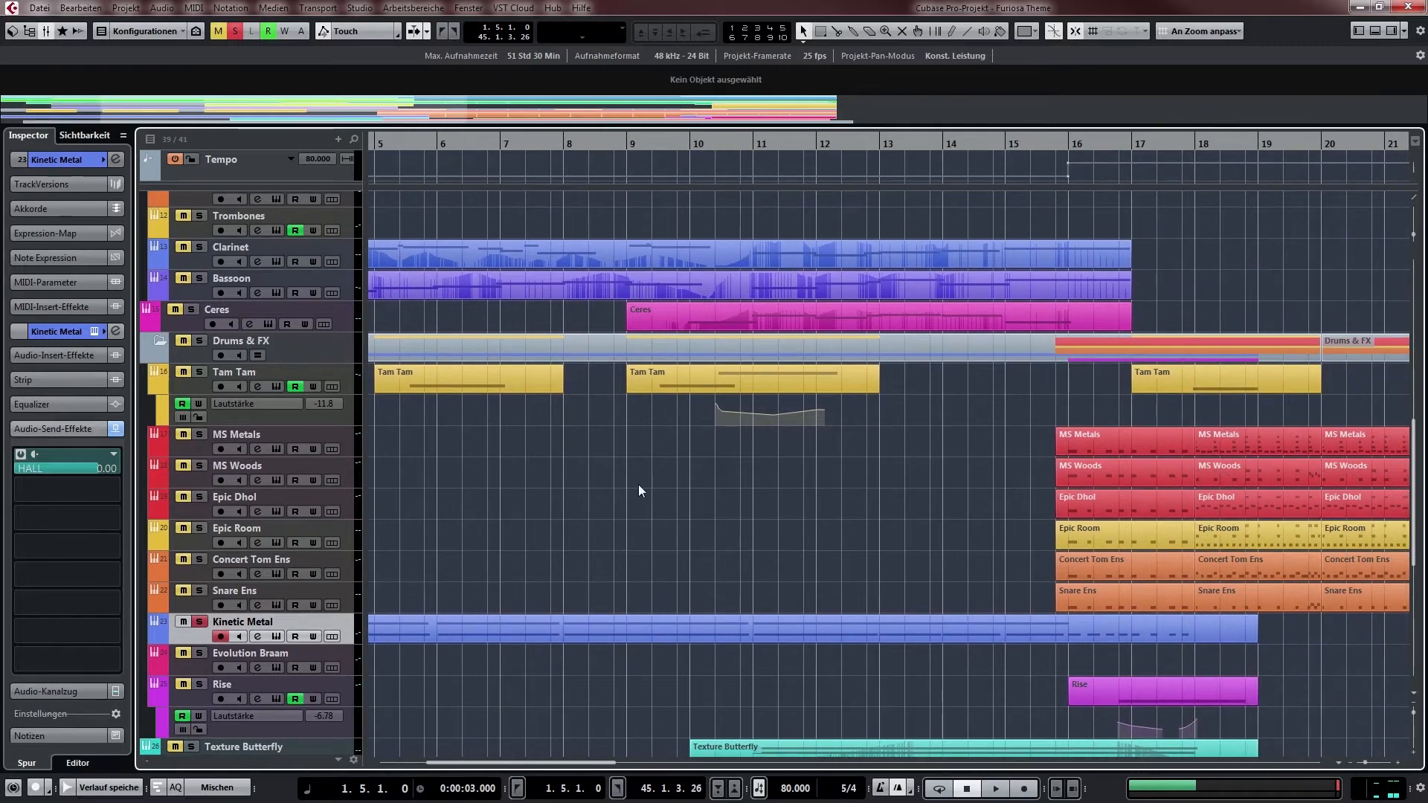
{"action": "scroll", "coordinate": [639, 484], "scroll_direction": "down", "scroll_amount": 3}
{"action": "left_click_drag", "start_coordinate": [498, 592], "coordinate": [417, 492]}
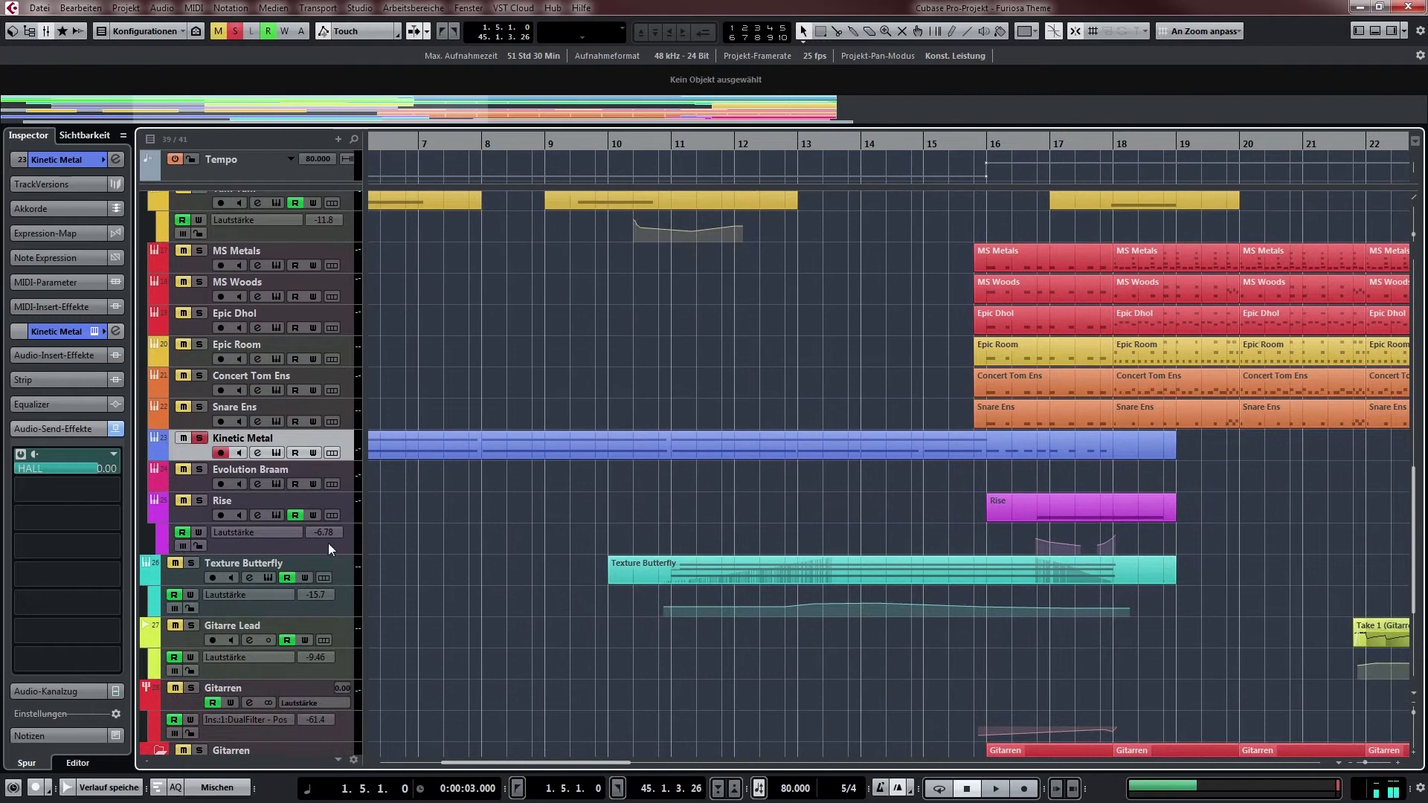
Solo Texture Butterfly, show its Intimate Textures instrument and play the track from about bar 11 until bar 13
{"action": "left_click", "coordinate": [350, 568]}
{"action": "left_click", "coordinate": [664, 145]}
{"action": "key", "text": "space"}
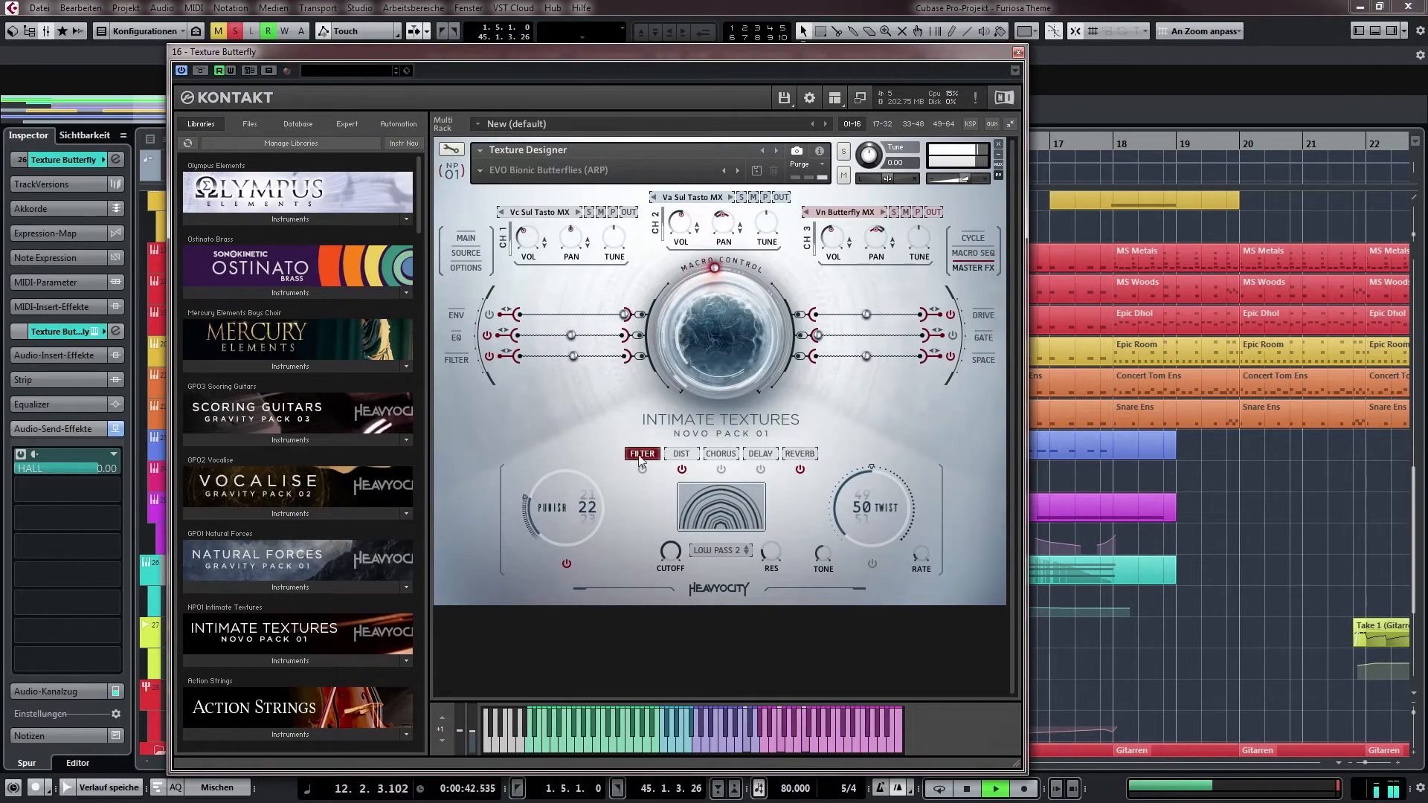
{"action": "key", "text": "Escape"}
{"action": "left_click_drag", "start_coordinate": [819, 372], "coordinate": [690, 370]}
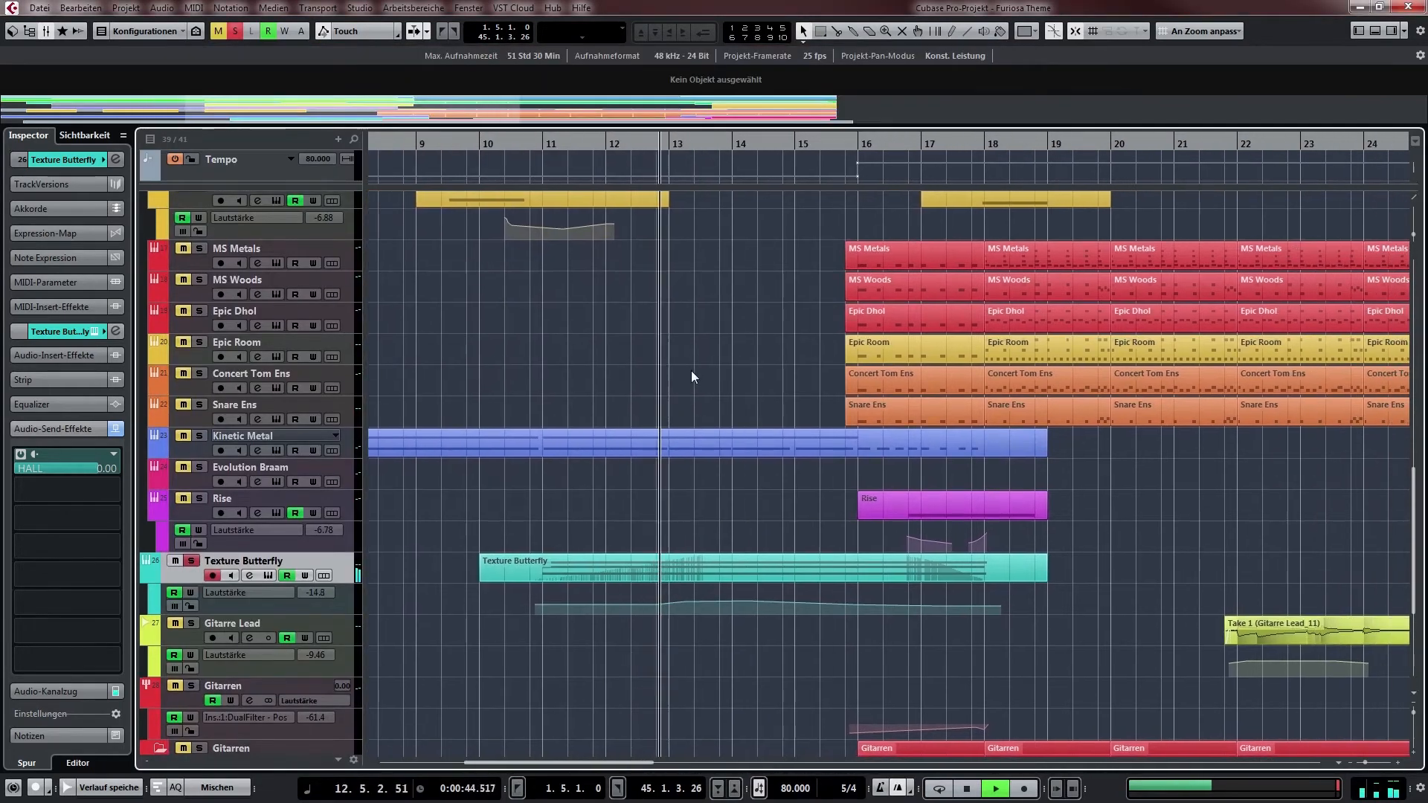
{"action": "key", "text": "space"}
{"action": "left_click_drag", "start_coordinate": [555, 377], "coordinate": [624, 324]}
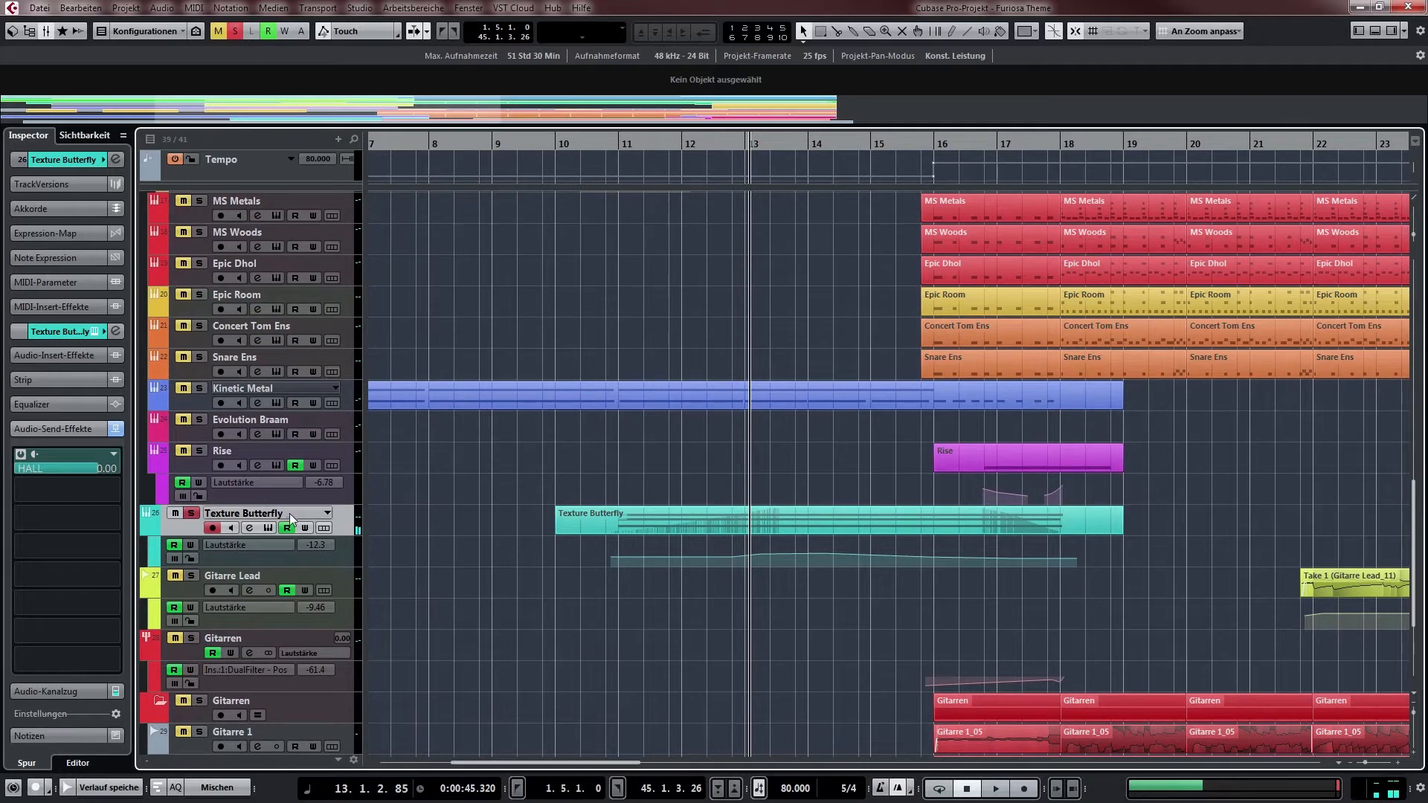
Clear the Texture Butterfly solo and go back up to the Brass & Winds tracks, selecting Clarinet
{"action": "left_click", "coordinate": [192, 513]}
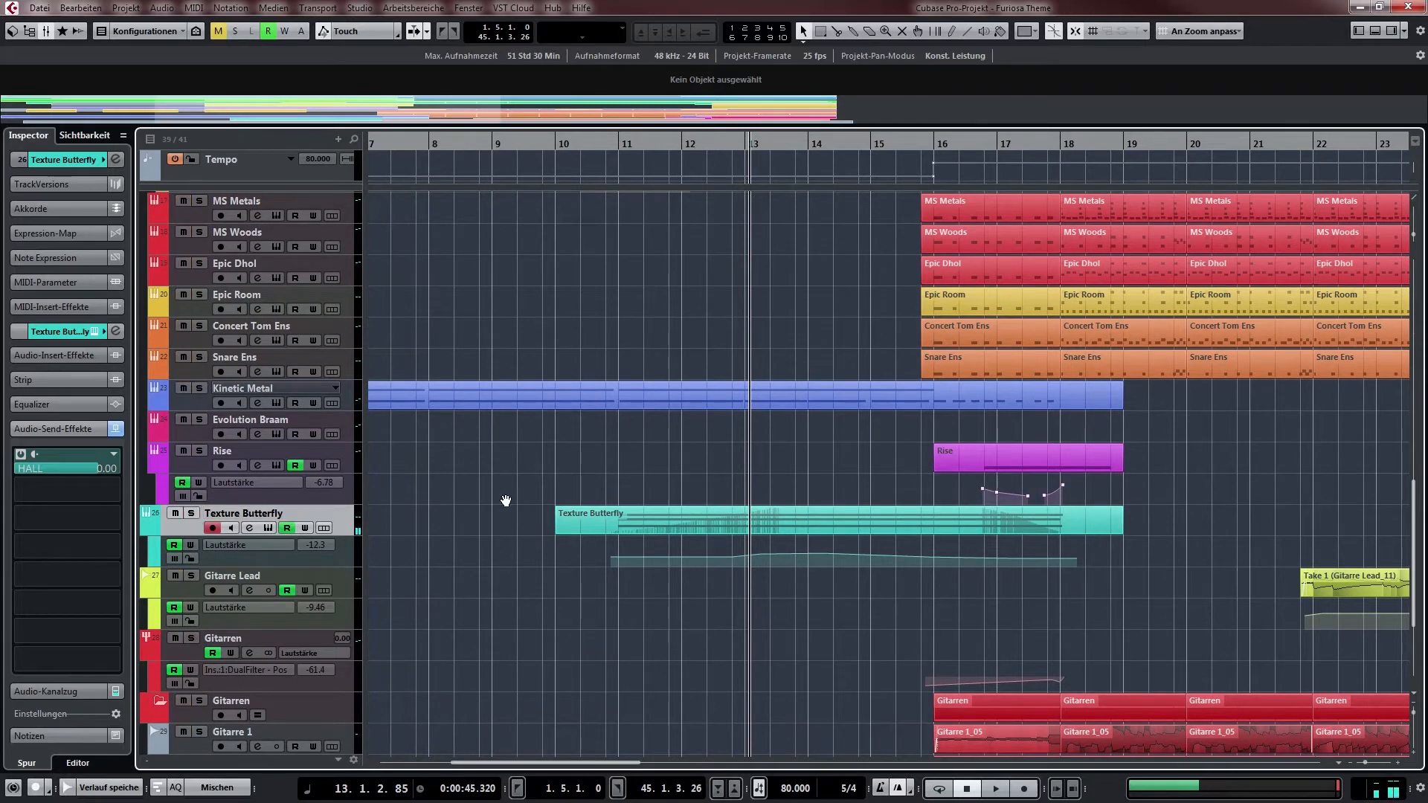
{"action": "left_click_drag", "start_coordinate": [505, 500], "coordinate": [458, 618]}
{"action": "mouse_move", "coordinate": [615, 494]}
{"action": "left_mouse_down"}
{"action": "mouse_move", "coordinate": [761, 306]}
{"action": "mouse_move", "coordinate": [725, 458]}
{"action": "mouse_move", "coordinate": [1004, 650]}
{"action": "left_mouse_up"}
{"action": "mouse_move", "coordinate": [604, 370]}
{"action": "left_mouse_down"}
{"action": "mouse_move", "coordinate": [873, 529]}
{"action": "mouse_move", "coordinate": [893, 601]}
{"action": "left_mouse_up"}
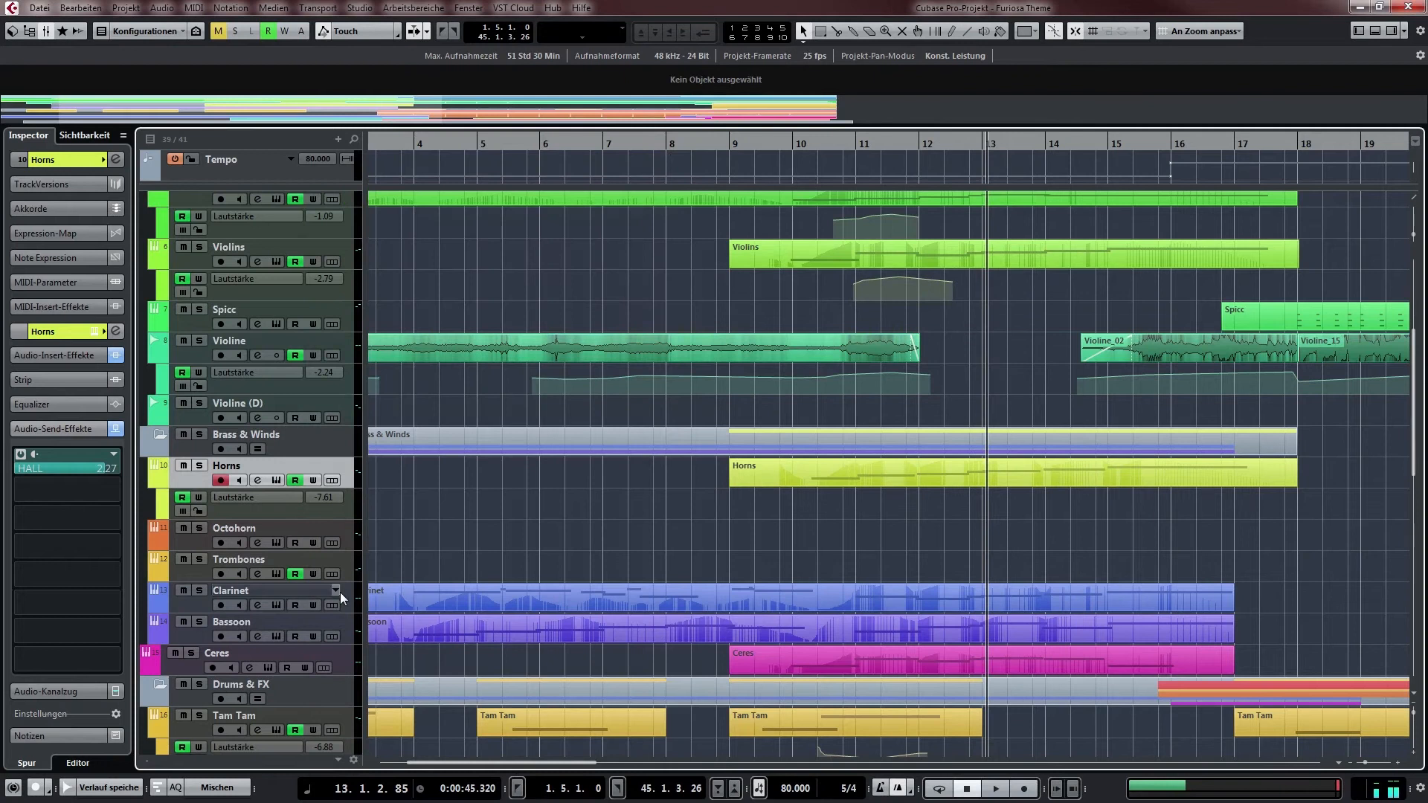
{"action": "left_click", "coordinate": [341, 592]}
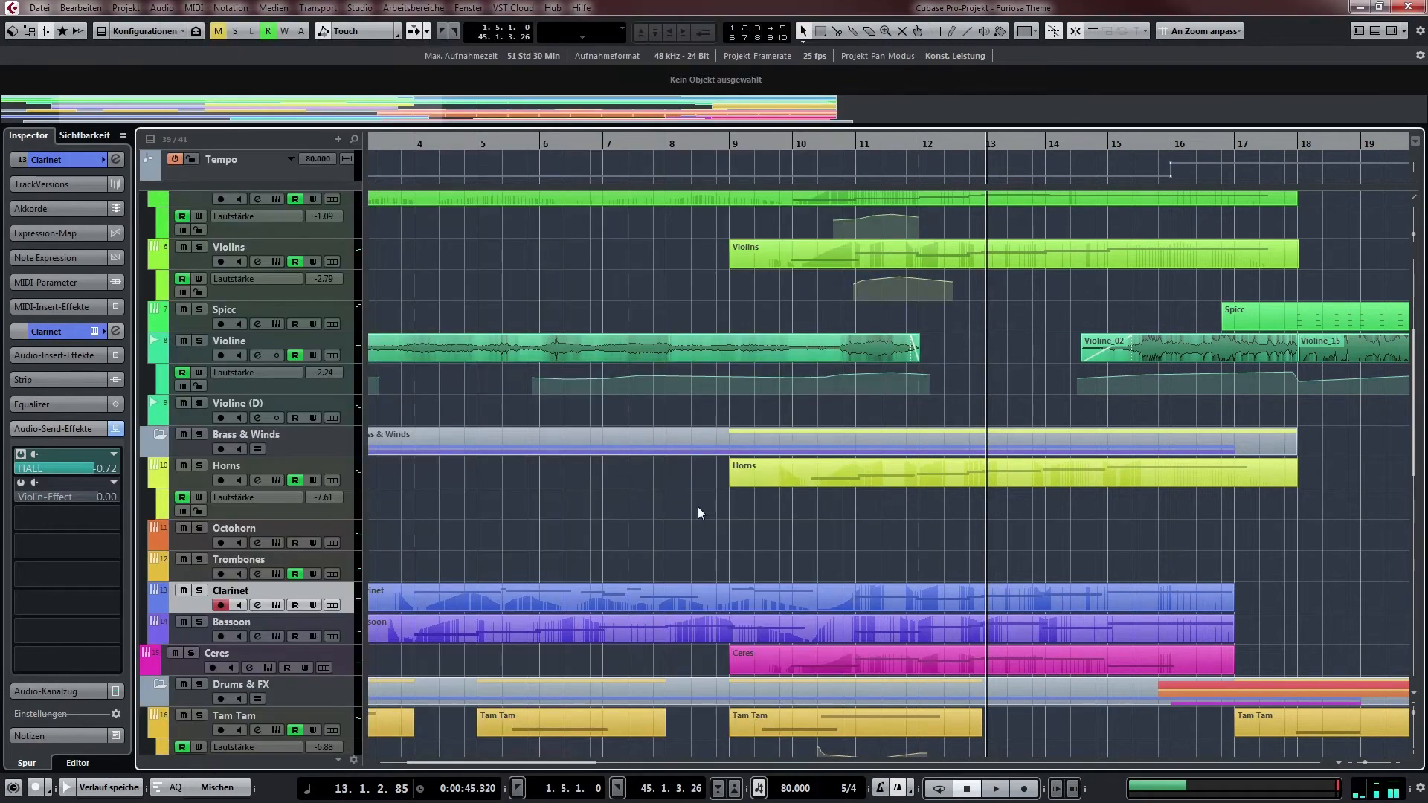
{"action": "scroll", "coordinate": [318, 560], "scroll_direction": "down", "scroll_amount": 3}
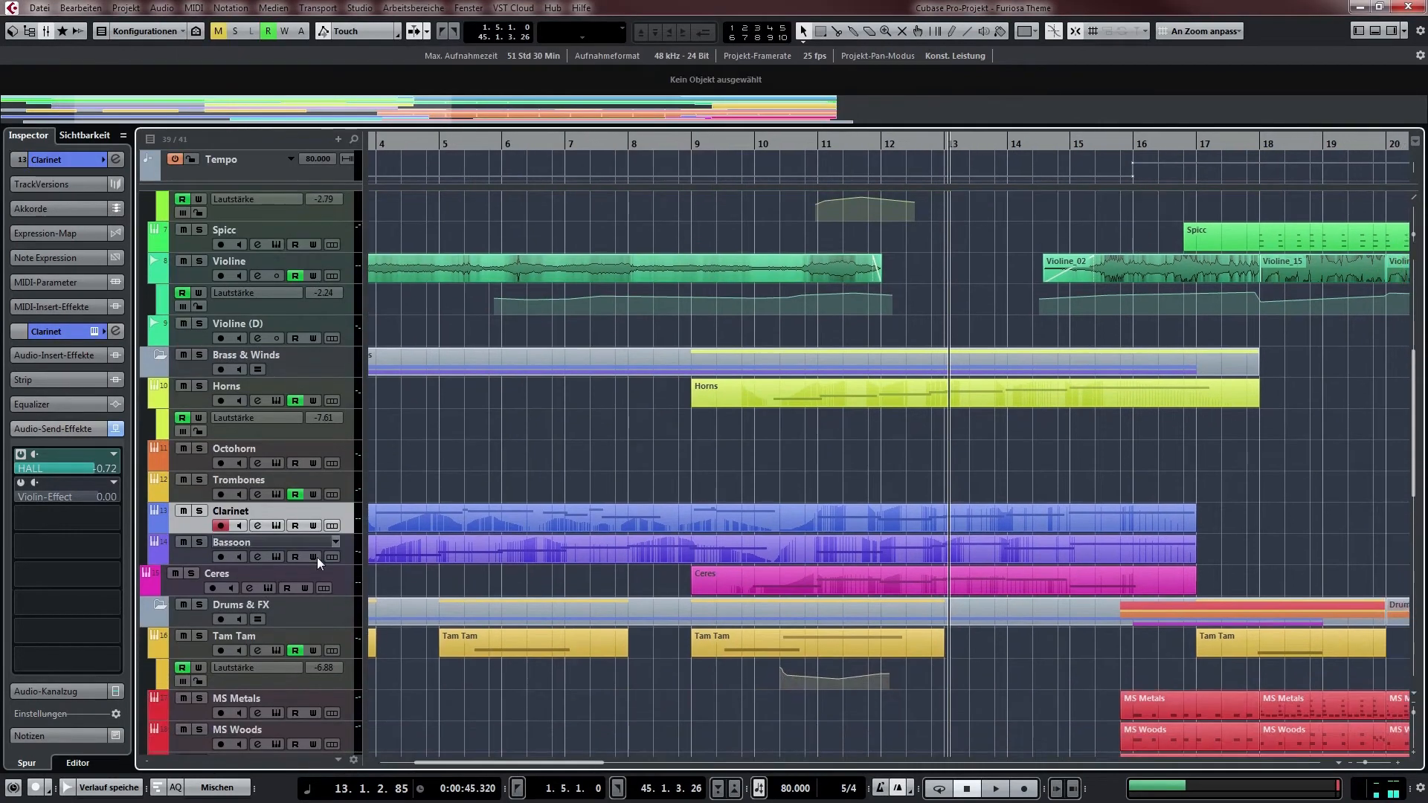
Show the Kontakt instruments of the Ceres and Tam Tam tracks one after the other, closing each window
{"action": "left_click", "coordinate": [321, 581]}
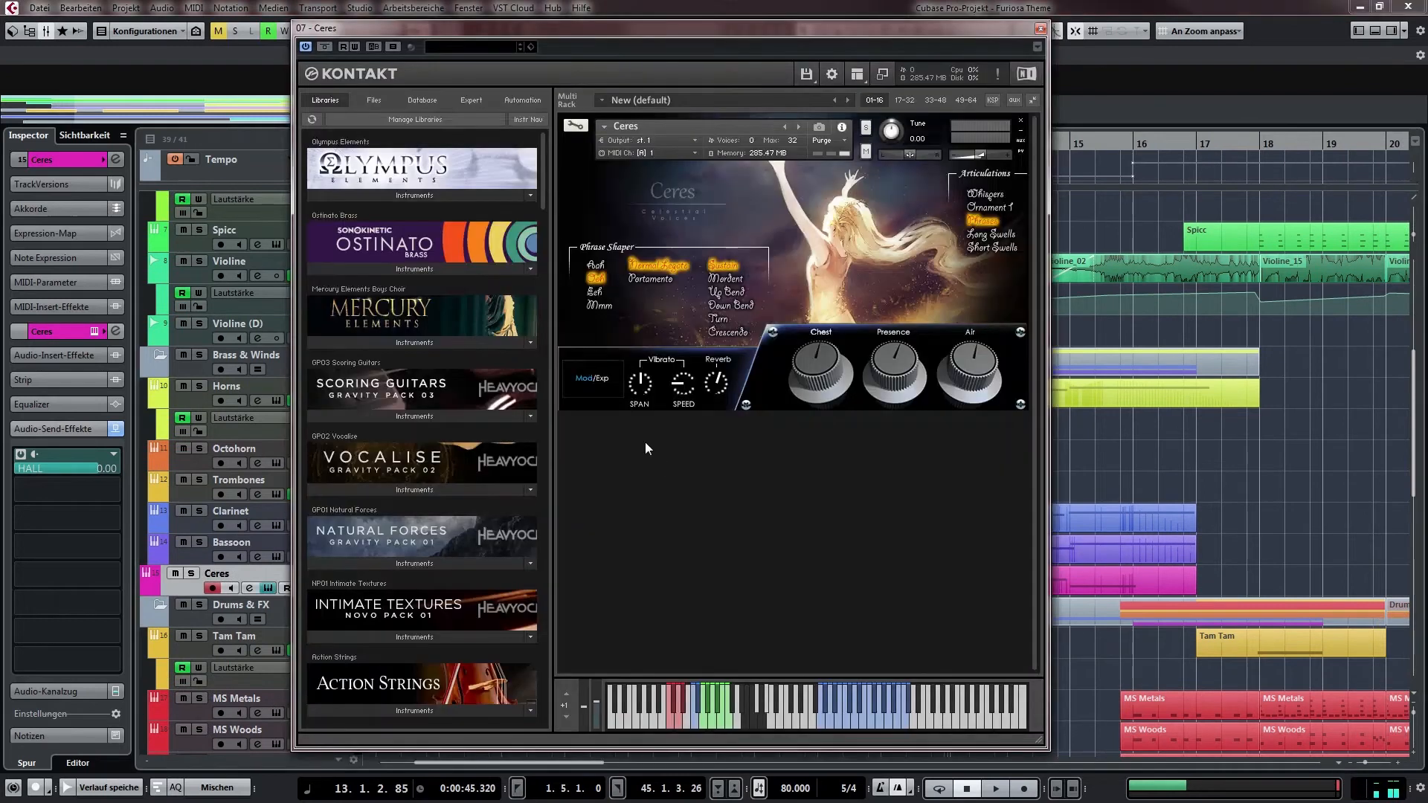
{"action": "key", "text": "Escape"}
{"action": "left_click_drag", "start_coordinate": [723, 533], "coordinate": [614, 349]}
{"action": "left_click", "coordinate": [360, 465]}
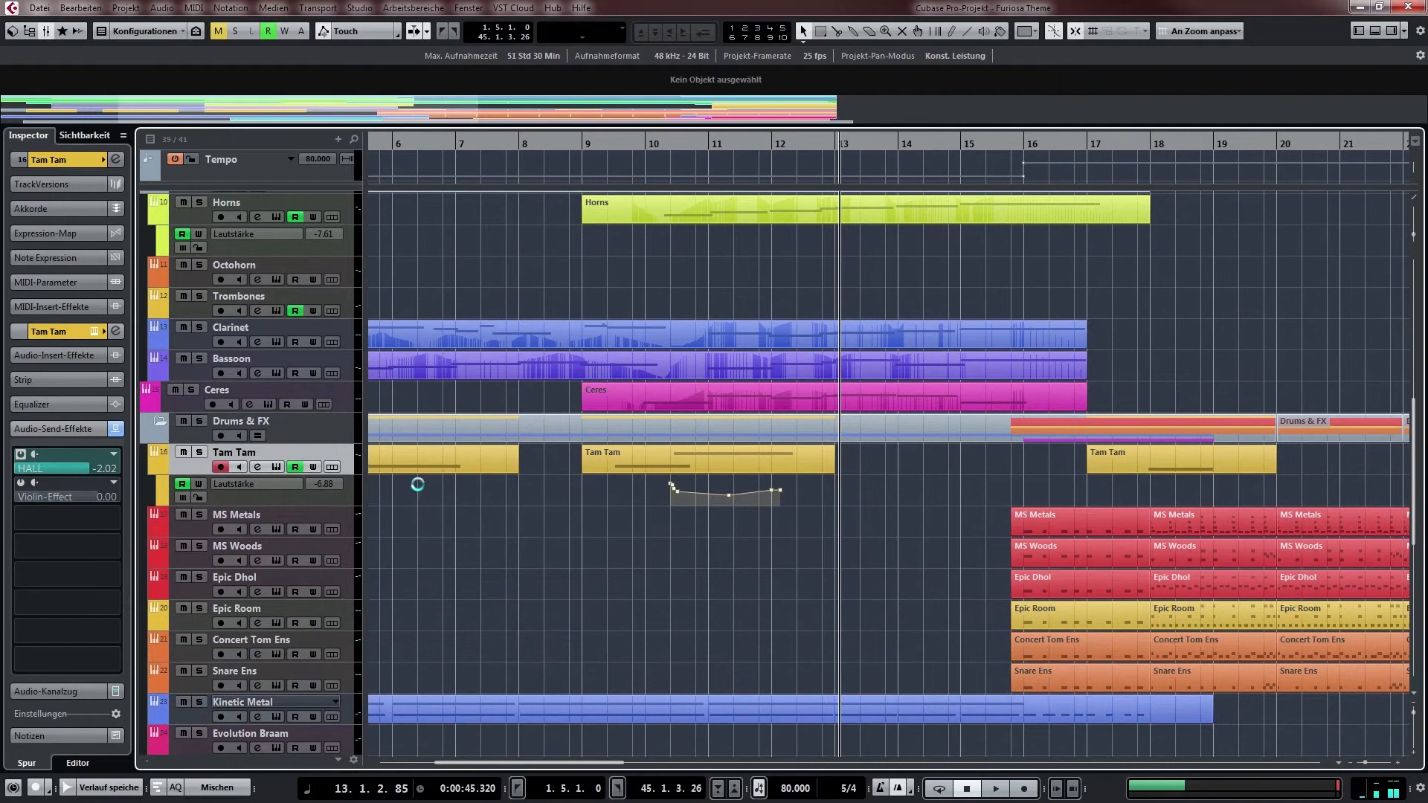
{"action": "left_click_drag", "start_coordinate": [758, 61], "coordinate": [896, 59]}
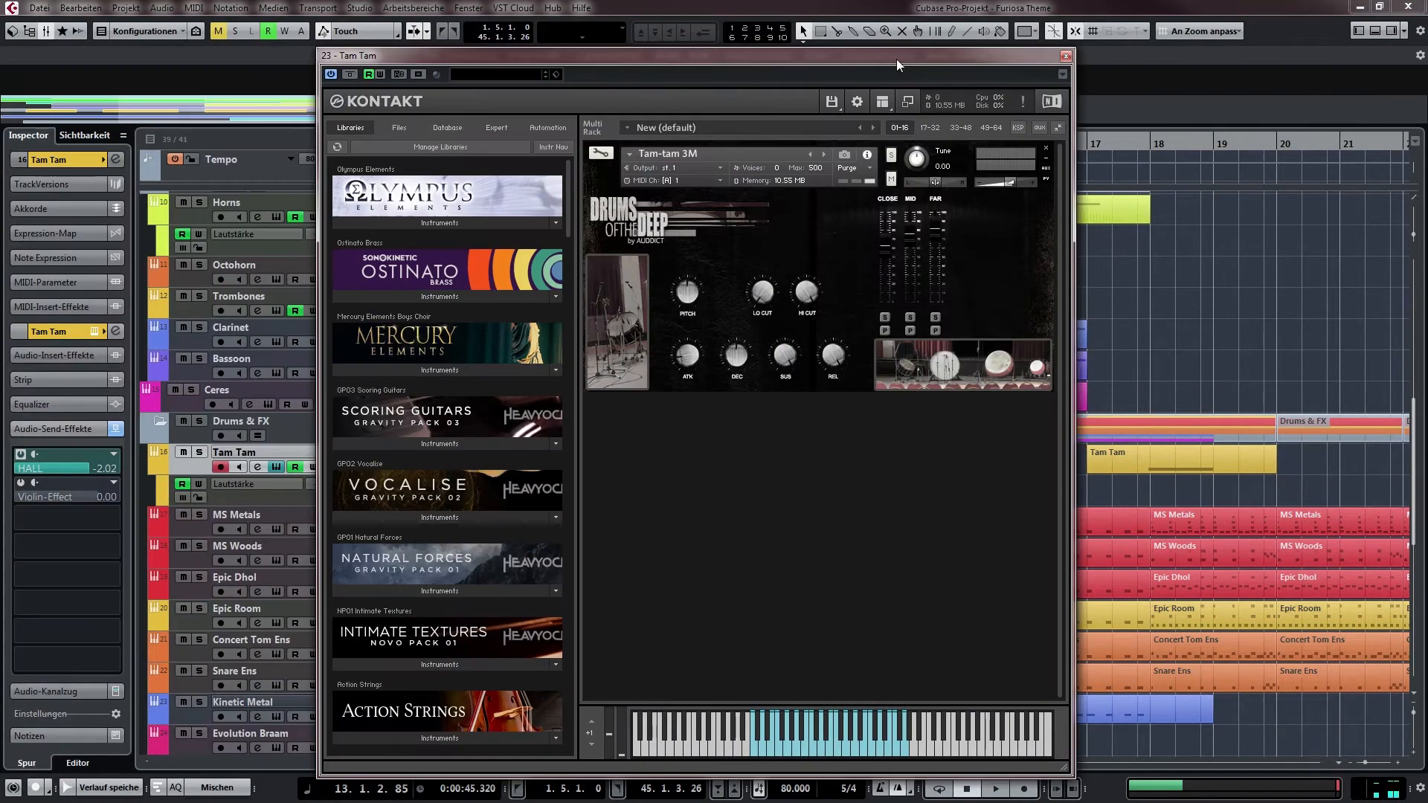
{"action": "key", "text": "Escape"}
Look over the Strings tracks at the transition around bars 14 to 18 and place the playback cursor at bar 17
{"action": "left_click_drag", "start_coordinate": [641, 462], "coordinate": [551, 382]}
{"action": "scroll", "coordinate": [551, 383], "scroll_direction": "right", "scroll_amount": 4}
{"action": "scroll", "coordinate": [595, 600], "scroll_direction": "up", "scroll_amount": 10}
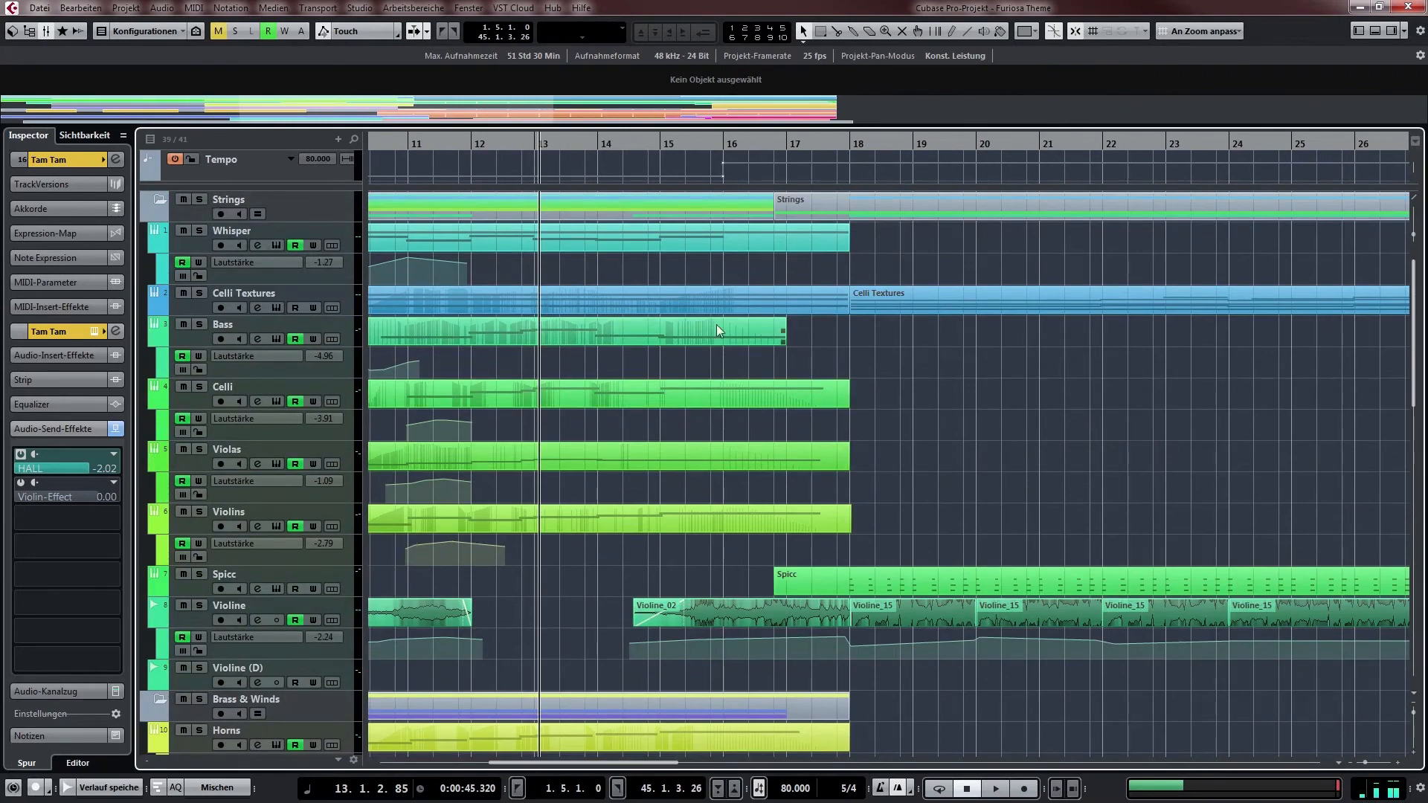
{"action": "scroll", "coordinate": [627, 323], "scroll_direction": "right", "scroll_amount": 3}
{"action": "scroll", "coordinate": [318, 237], "scroll_direction": "down", "scroll_amount": 1}
{"action": "left_click", "coordinate": [623, 145]}
{"action": "left_click_drag", "start_coordinate": [708, 393], "coordinate": [700, 403]}
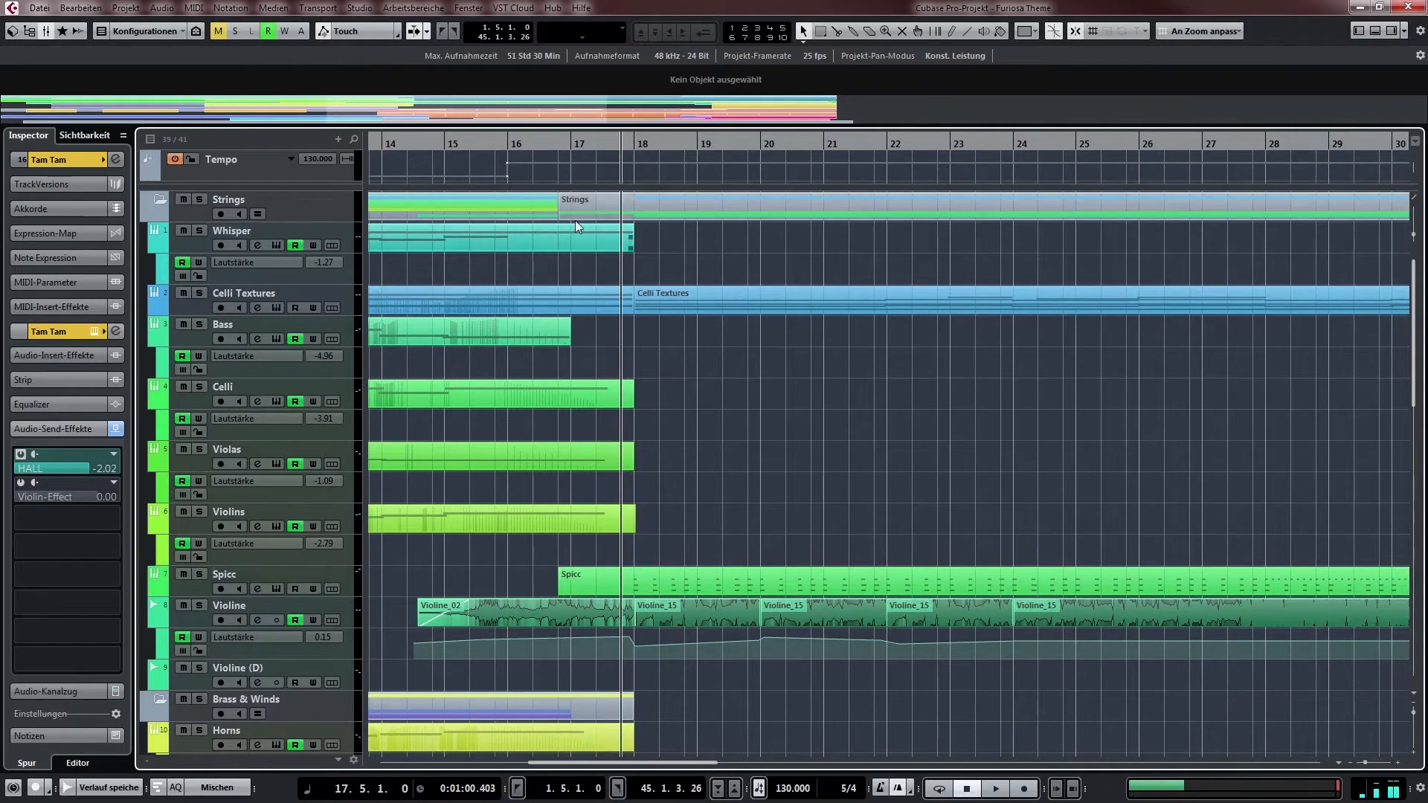
{"action": "left_click", "coordinate": [469, 143]}
{"action": "left_click", "coordinate": [571, 141]}
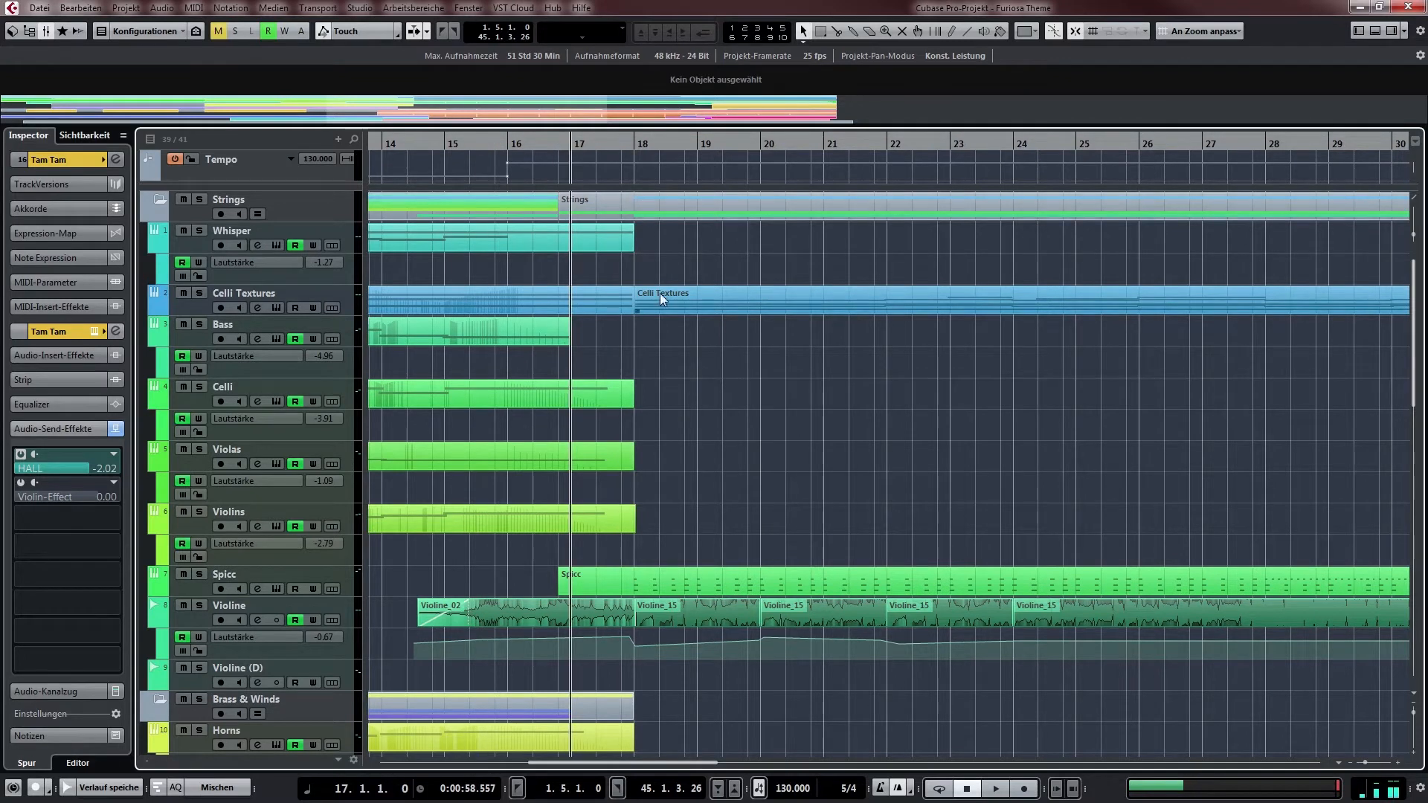
Select and solo the Spicc track and play it from bar 18
{"action": "left_click_drag", "start_coordinate": [700, 424], "coordinate": [686, 349]}
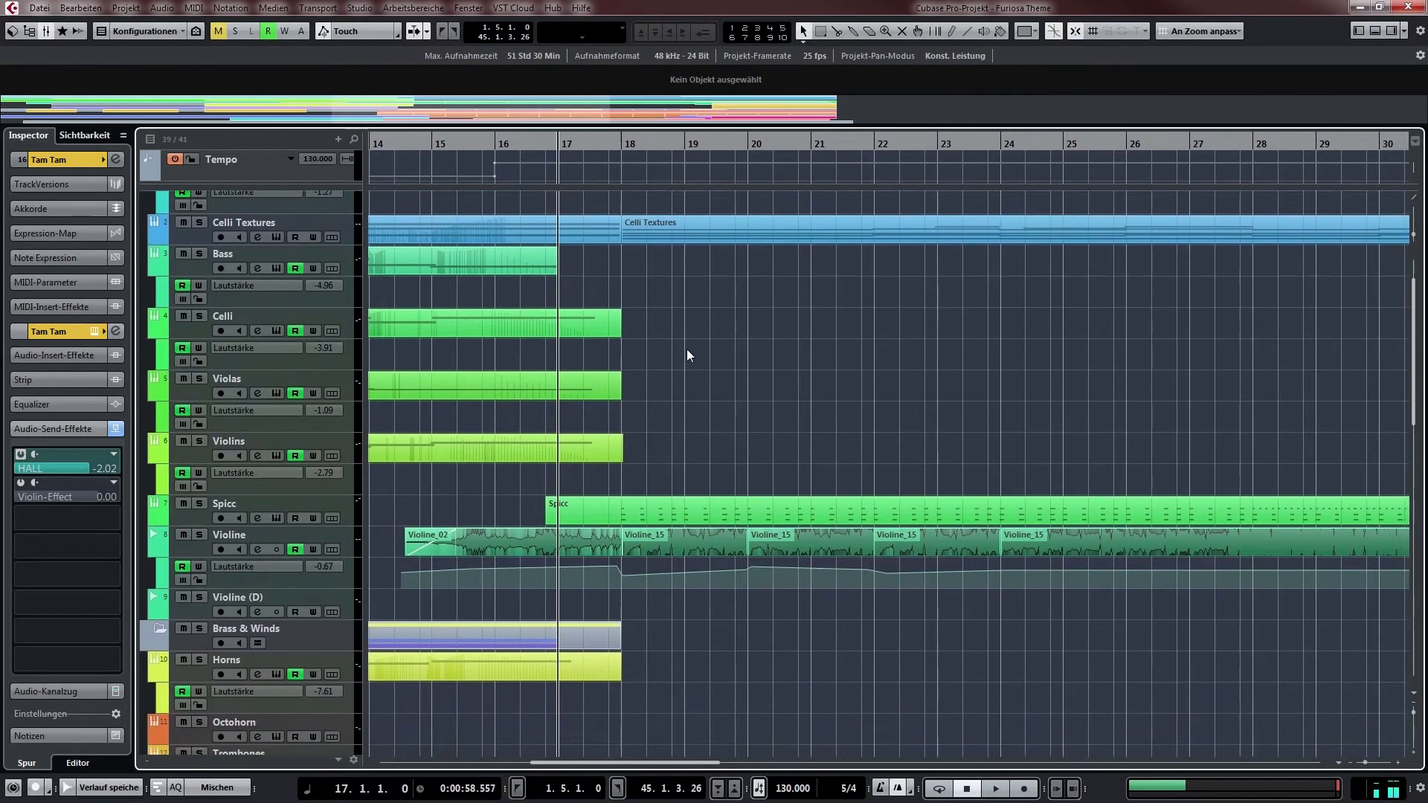
{"action": "left_click_drag", "start_coordinate": [727, 405], "coordinate": [677, 359]}
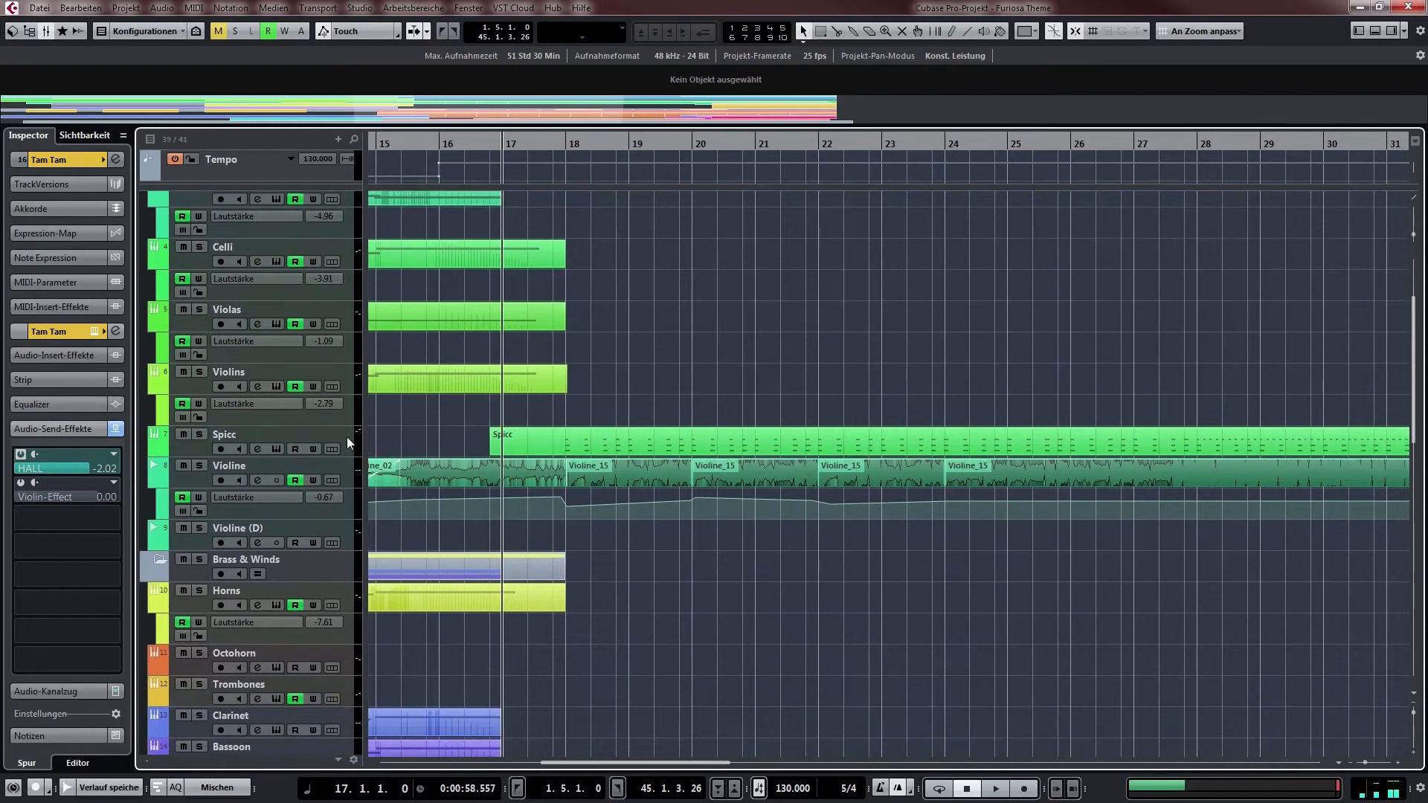
{"action": "left_click", "coordinate": [347, 436]}
{"action": "left_click", "coordinate": [199, 434]}
{"action": "left_click", "coordinate": [568, 147]}
{"action": "key", "text": "space"}
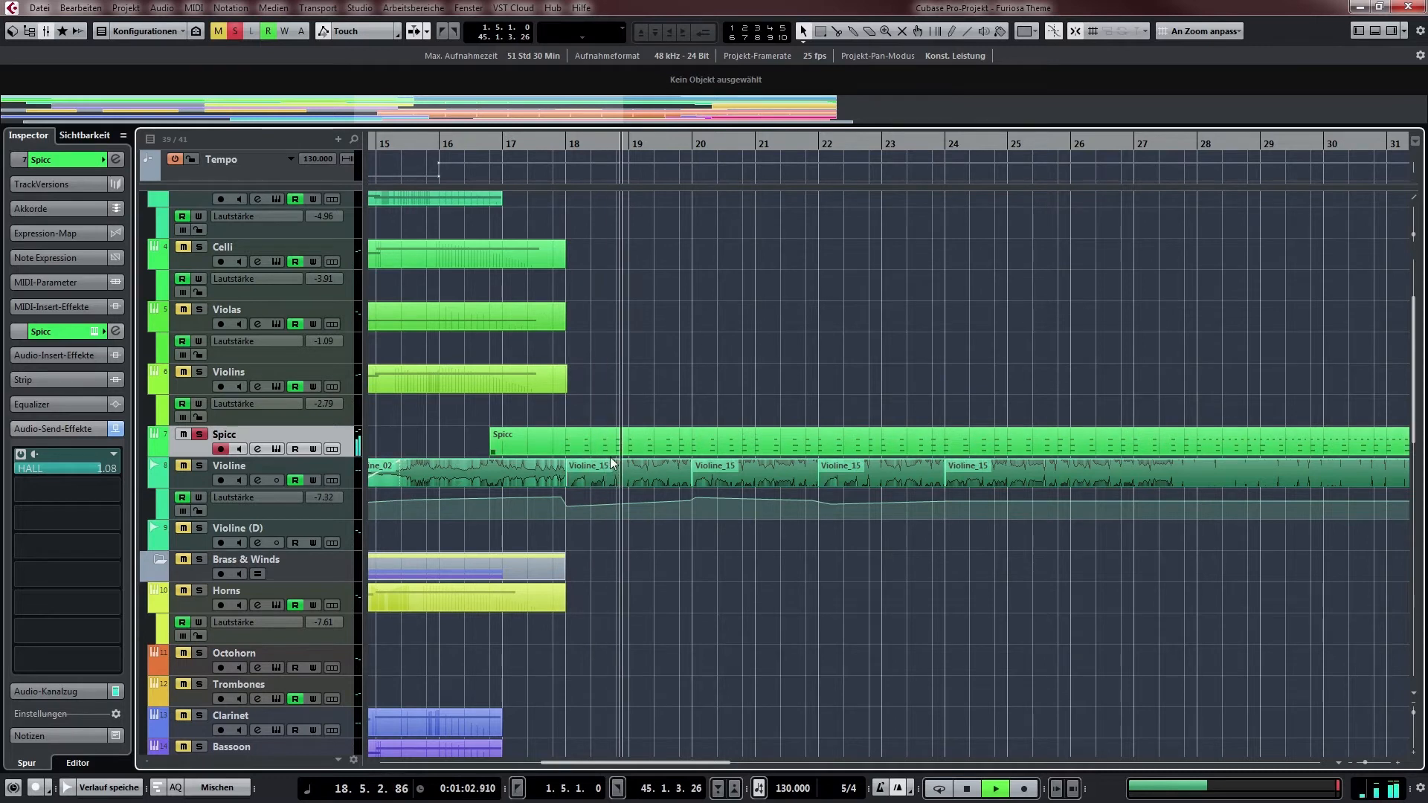
Look over the tracks below Spicc from bar 17 onward and stop the playback in bar 20
{"action": "scroll", "coordinate": [665, 476], "scroll_direction": "down", "scroll_amount": 3}
{"action": "scroll", "coordinate": [665, 476], "scroll_direction": "right", "scroll_amount": 2}
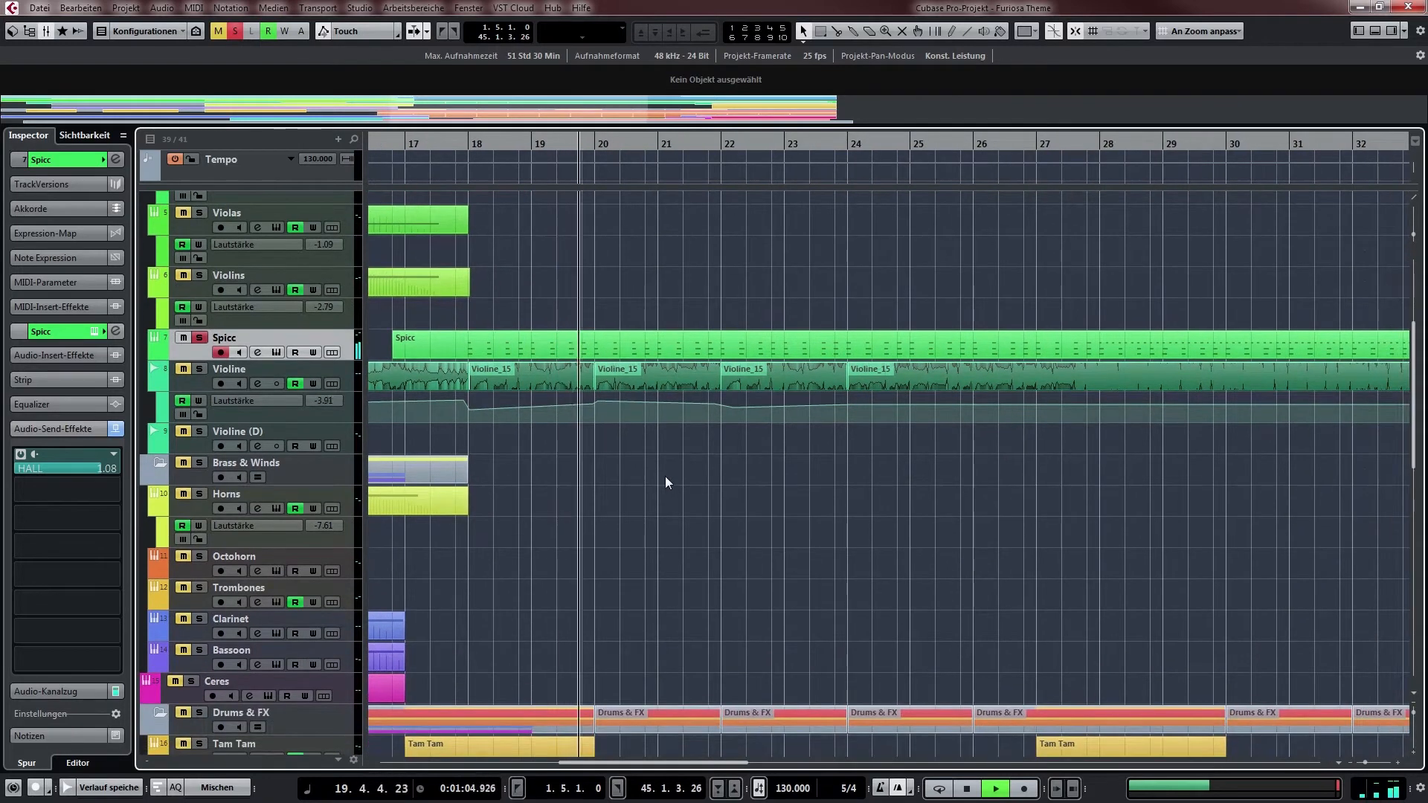
{"action": "scroll", "coordinate": [716, 469], "scroll_direction": "down", "scroll_amount": 2}
{"action": "scroll", "coordinate": [717, 469], "scroll_direction": "left", "scroll_amount": 1}
{"action": "left_click_drag", "start_coordinate": [830, 486], "coordinate": [757, 486]}
{"action": "left_click_drag", "start_coordinate": [1239, 277], "coordinate": [824, 340]}
{"action": "left_click_drag", "start_coordinate": [705, 372], "coordinate": [1183, 345]}
{"action": "left_click_drag", "start_coordinate": [711, 418], "coordinate": [717, 389]}
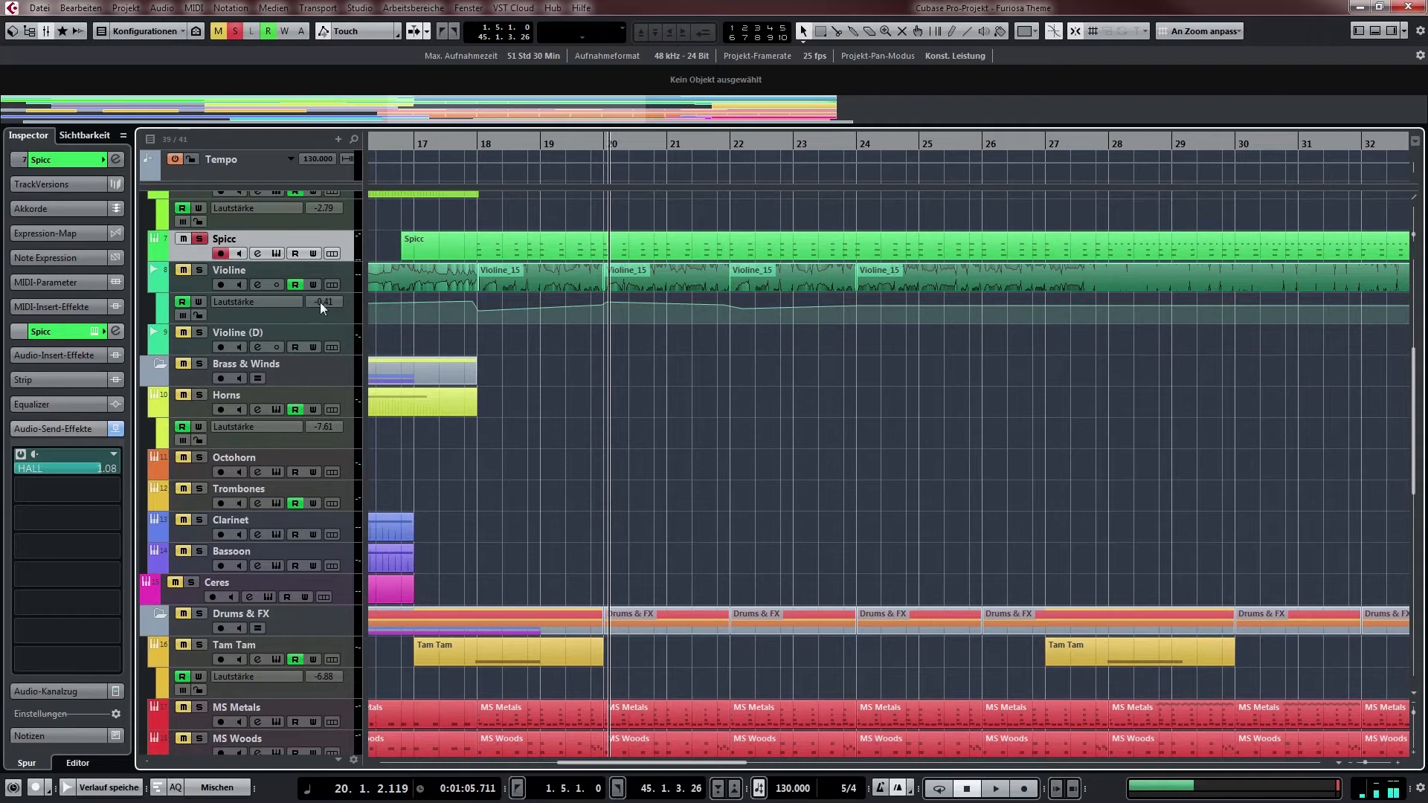
Select and solo the Violine track and play it from the last beat of bar 16
{"action": "left_click", "coordinate": [352, 283]}
{"action": "left_click", "coordinate": [401, 142]}
{"action": "key", "text": "space"}
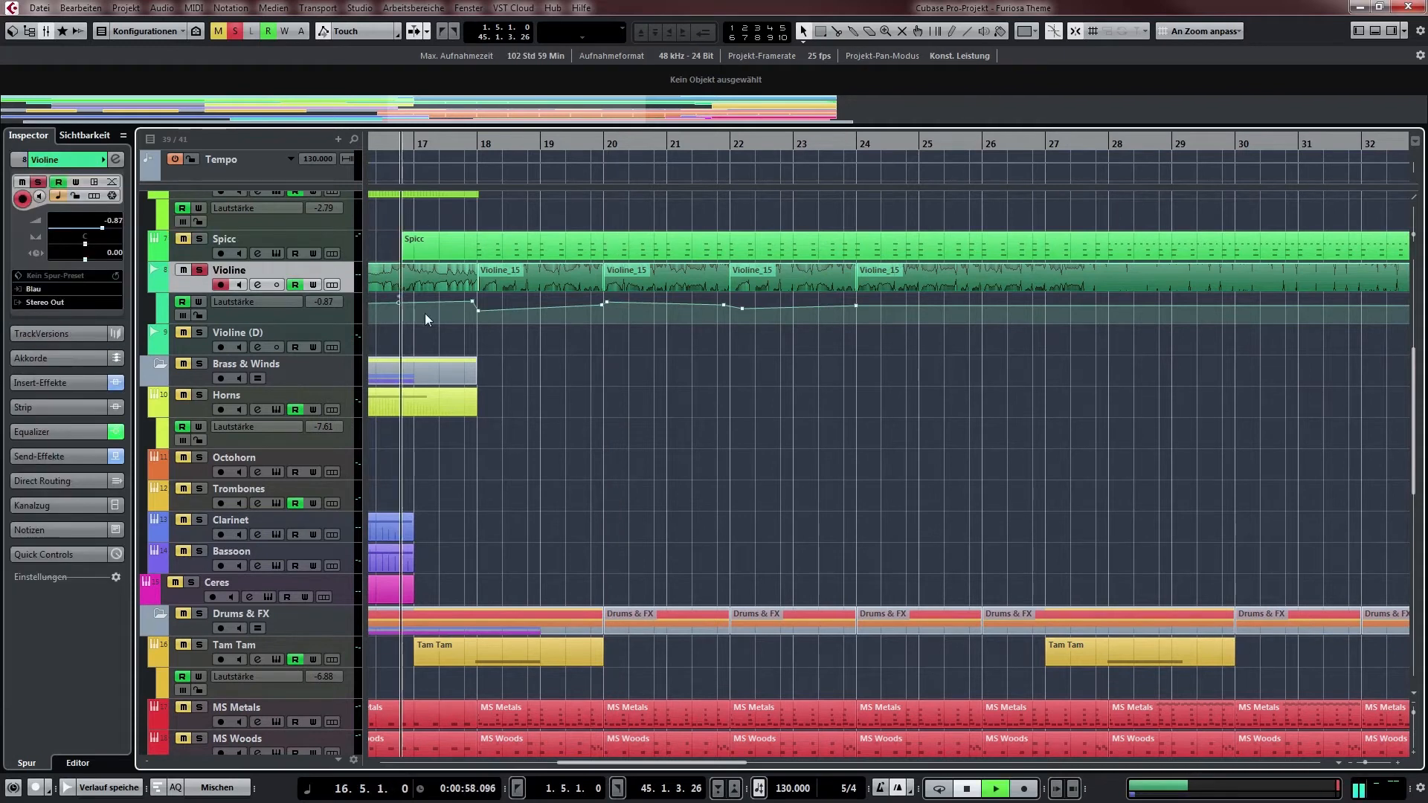
{"action": "left_click_drag", "start_coordinate": [431, 312], "coordinate": [552, 315]}
{"action": "key", "text": "space"}
Replay the soloed Violine through the transition in bar 17 and stop at the start of bar 18
{"action": "left_click_drag", "start_coordinate": [388, 141], "coordinate": [504, 305]}
{"action": "key", "text": "space"}
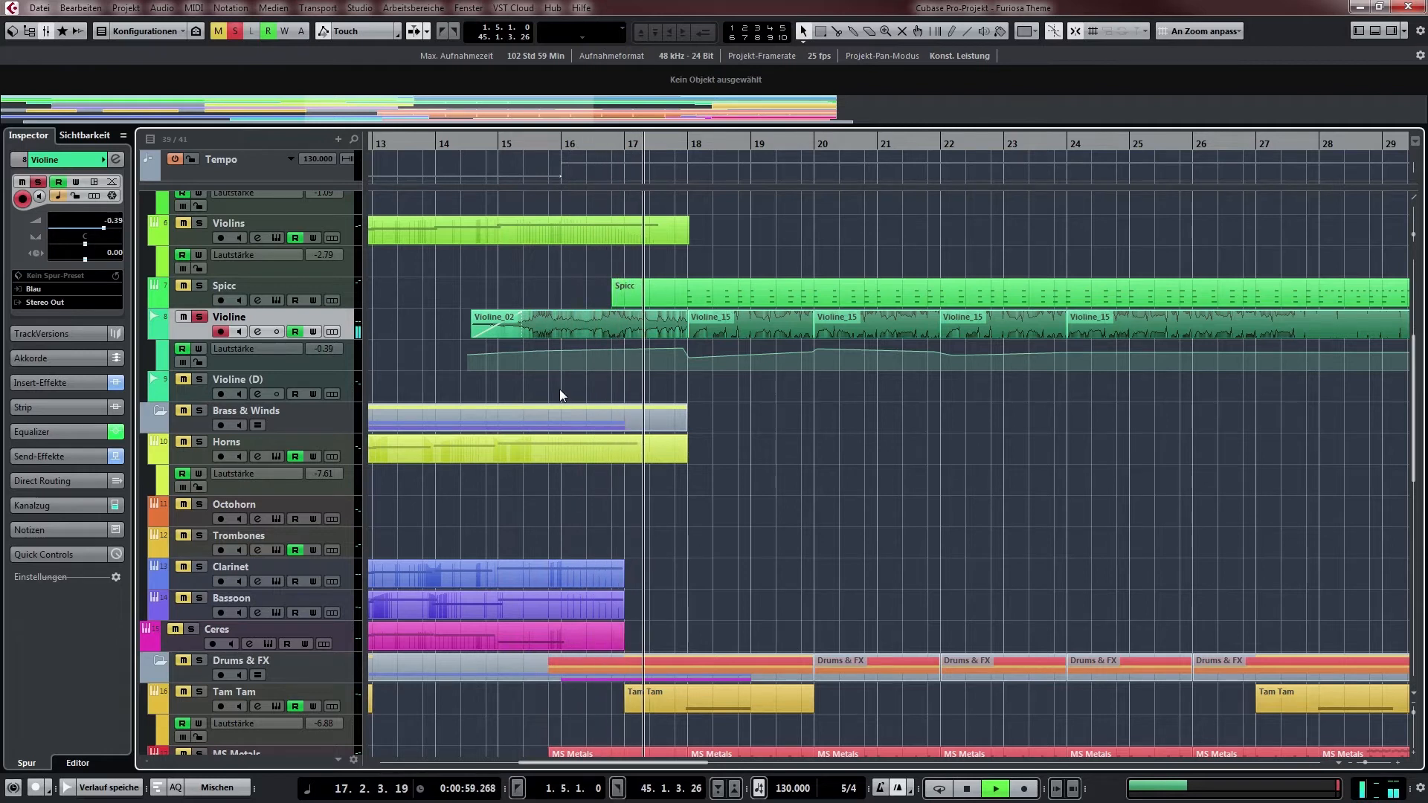
{"action": "key", "text": "space"}
{"action": "left_click_drag", "start_coordinate": [763, 361], "coordinate": [701, 408]}
{"action": "left_click_drag", "start_coordinate": [627, 305], "coordinate": [623, 345]}
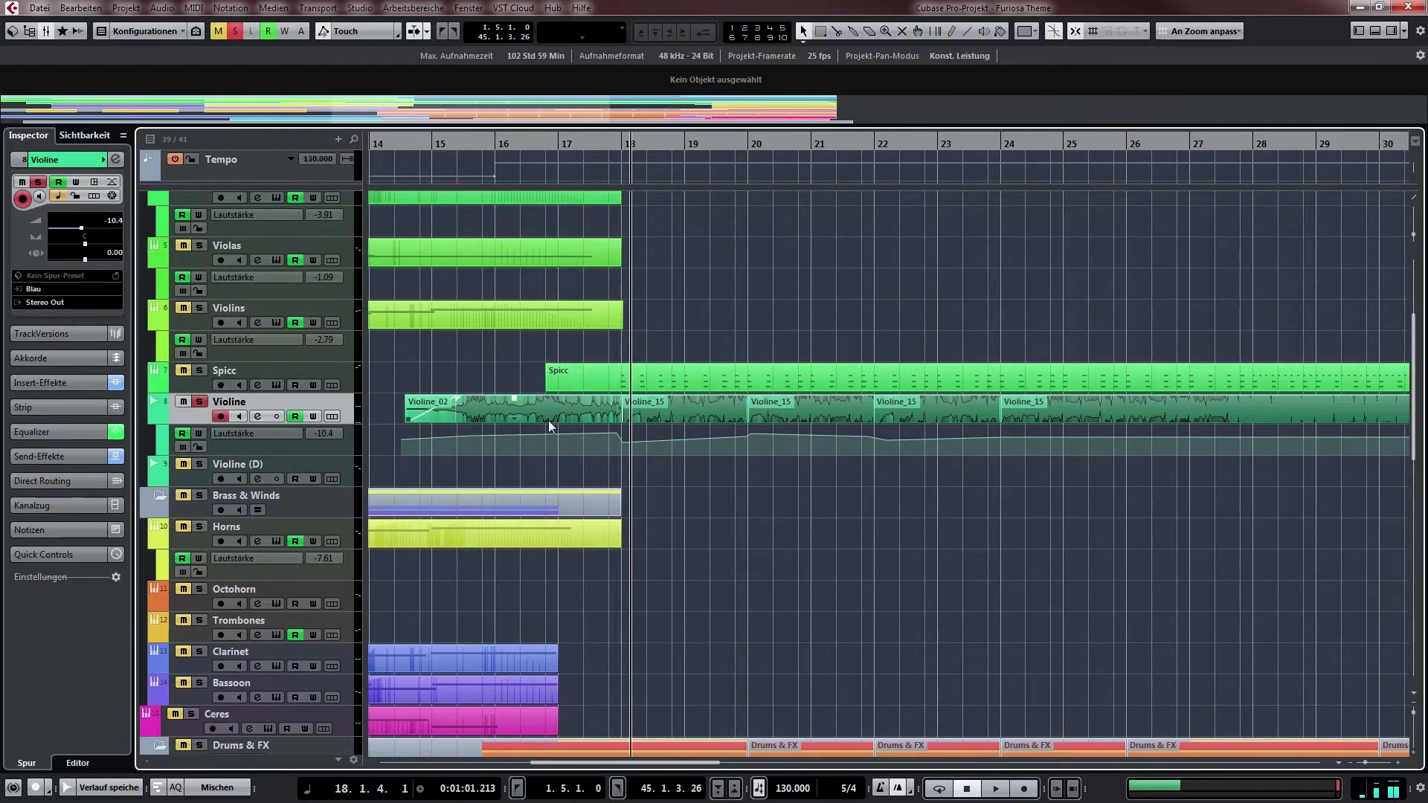
{"action": "left_click_drag", "start_coordinate": [712, 363], "coordinate": [606, 386]}
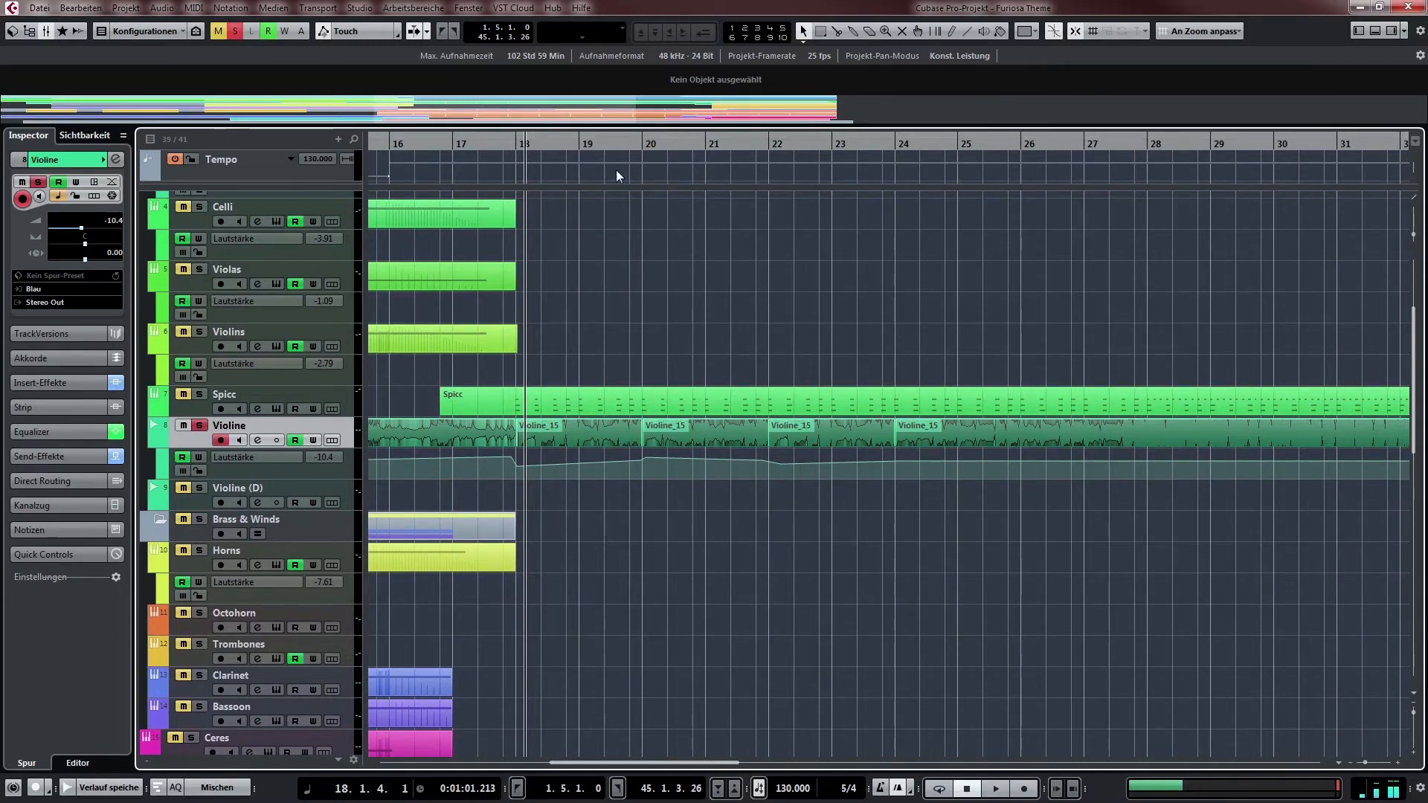
Continue playing the soloed Violine from bar 18 and stop in bar 20
{"action": "key", "text": "space"}
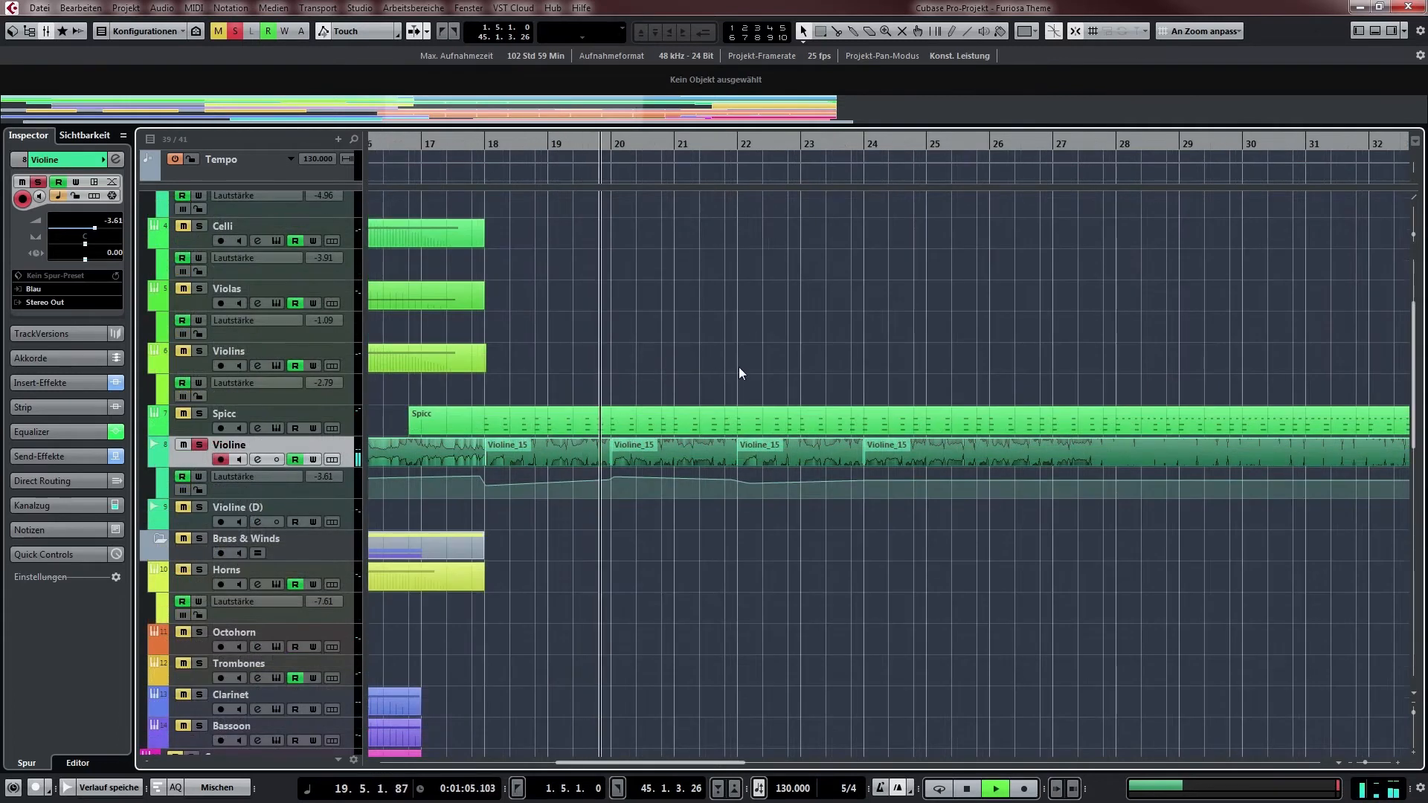
{"action": "scroll", "coordinate": [739, 368], "scroll_direction": "right", "scroll_amount": 3}
{"action": "left_click_drag", "start_coordinate": [654, 364], "coordinate": [595, 368]}
{"action": "key", "text": "space"}
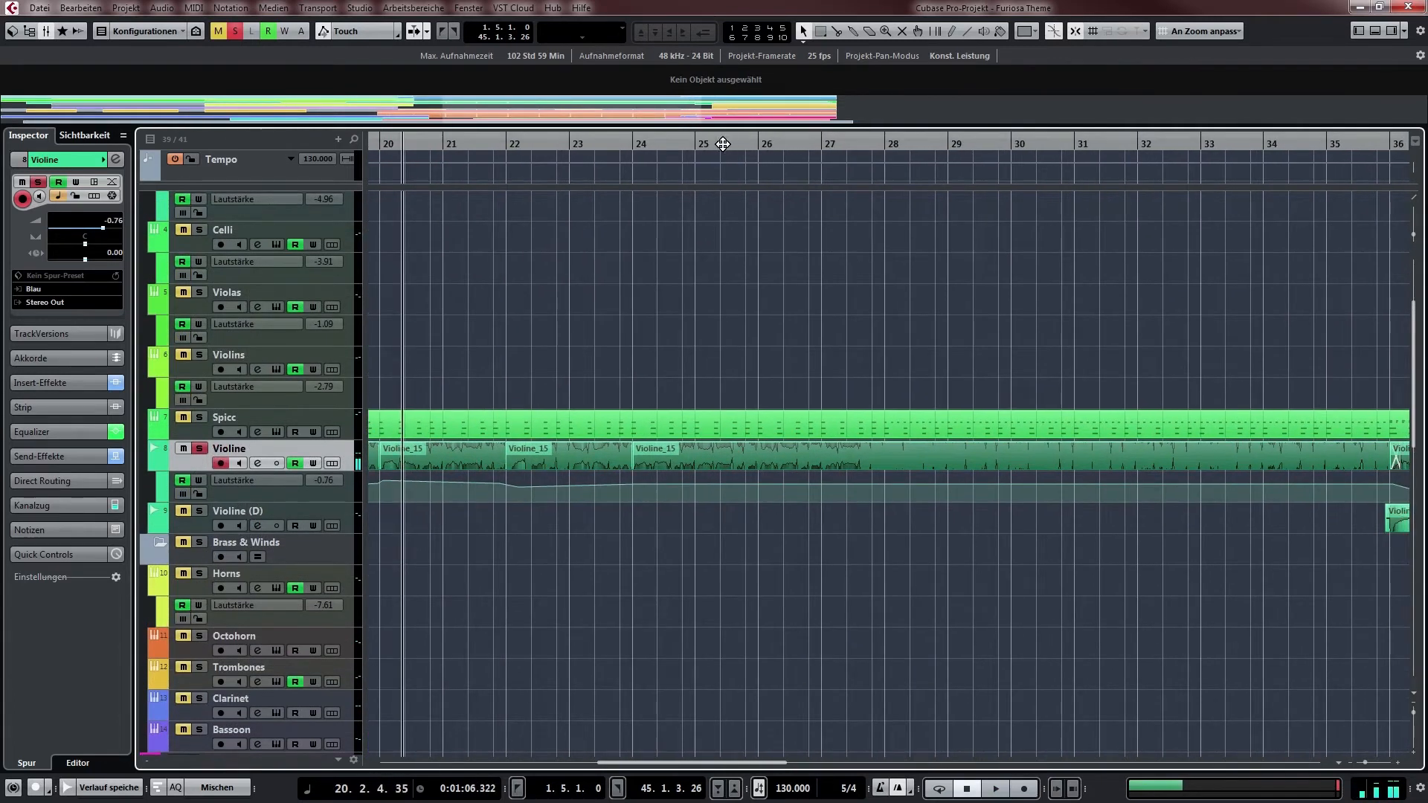
Play the soloed Violine from about bar 27
{"action": "left_click_drag", "start_coordinate": [693, 248], "coordinate": [718, 247]}
{"action": "left_click", "coordinate": [863, 145]}
{"action": "key", "text": "space"}
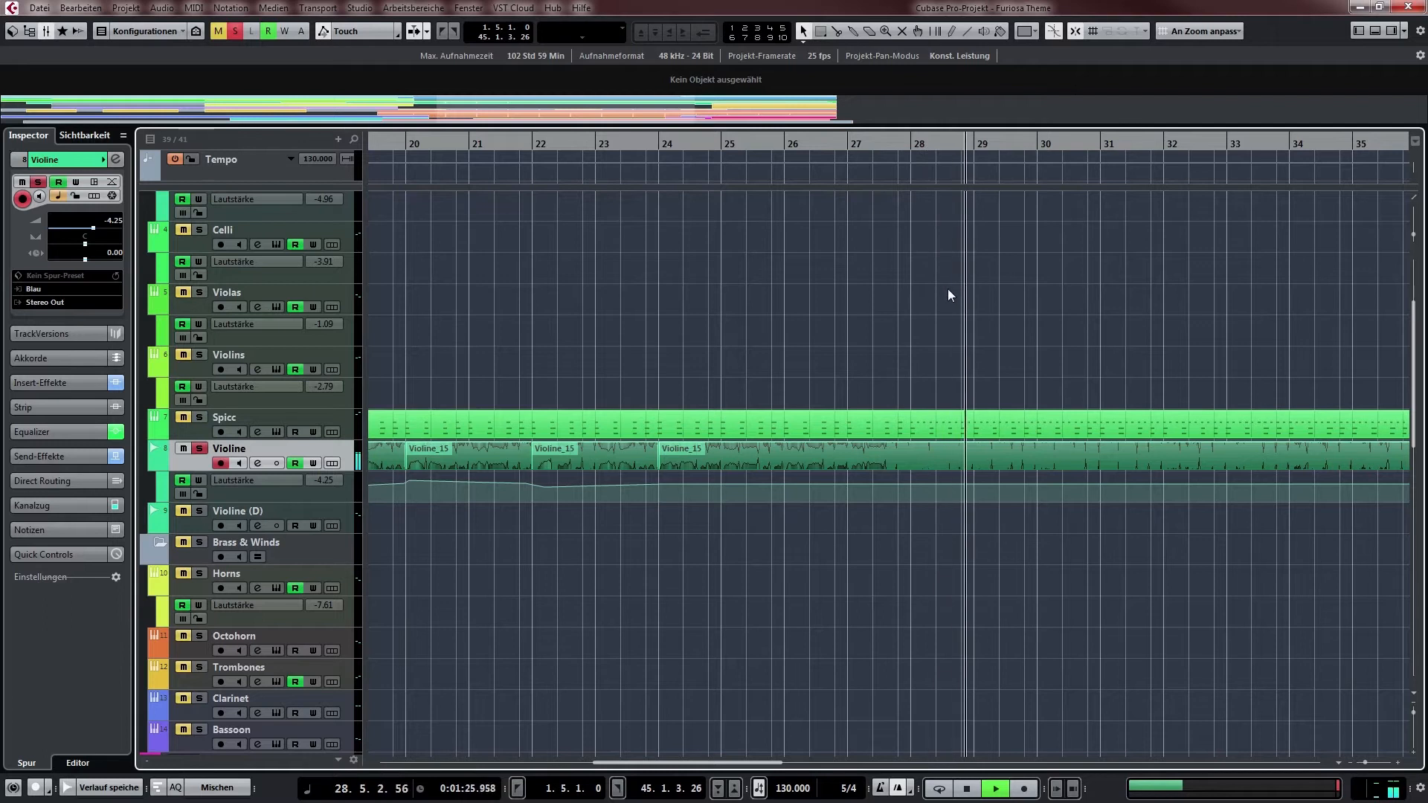
Stop playback and replay the soloed Violine from about bar 30, stopping at the start of bar 31
{"action": "key", "text": "space"}
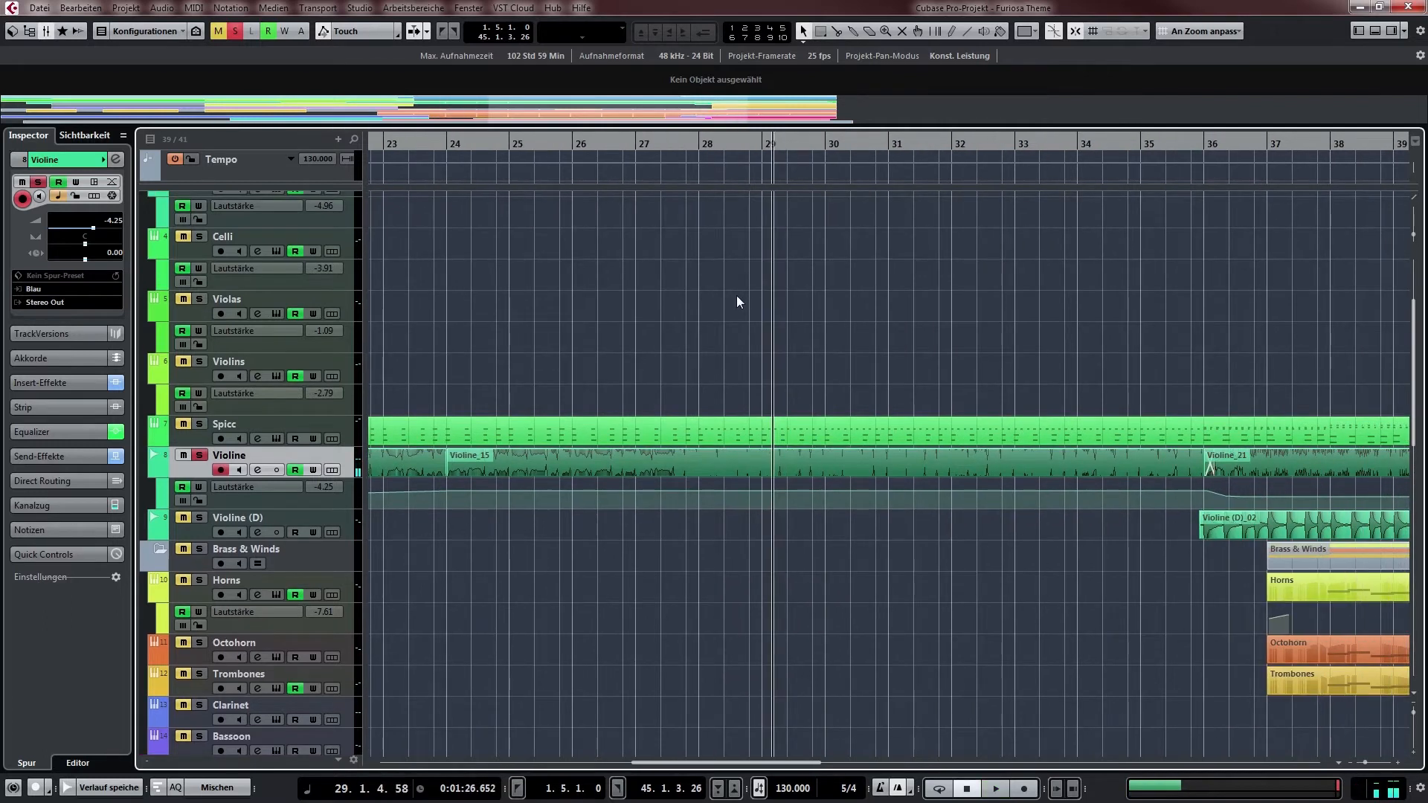
{"action": "left_click", "coordinate": [818, 141]}
{"action": "key", "text": "space"}
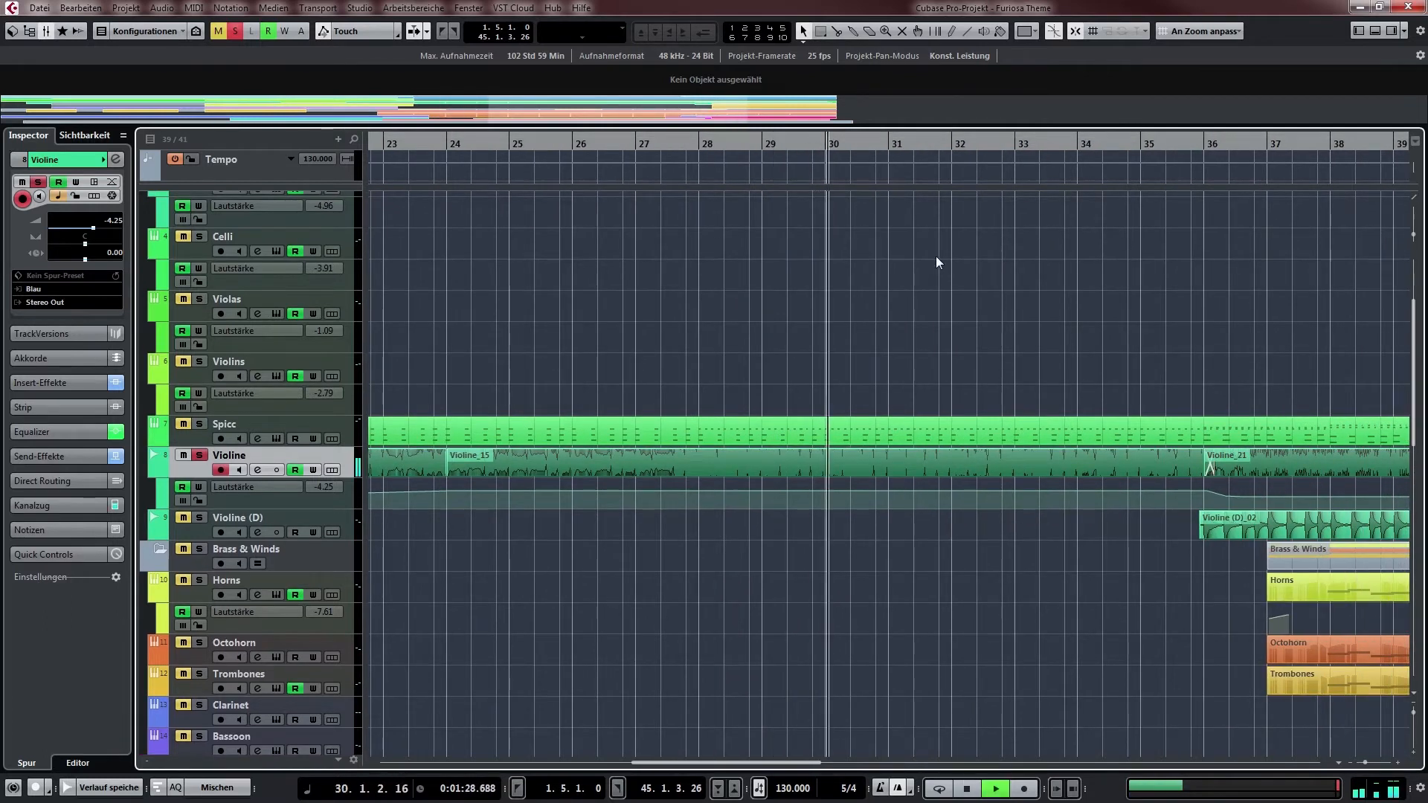
{"action": "key", "text": "space"}
Examine the Violine part and volume curve around bars 23 to 38 and the tracks below it down to the Drums & FX folder
{"action": "left_click_drag", "start_coordinate": [534, 354], "coordinate": [833, 304]}
{"action": "left_click_drag", "start_coordinate": [672, 329], "coordinate": [741, 278]}
{"action": "left_click_drag", "start_coordinate": [1037, 434], "coordinate": [723, 434]}
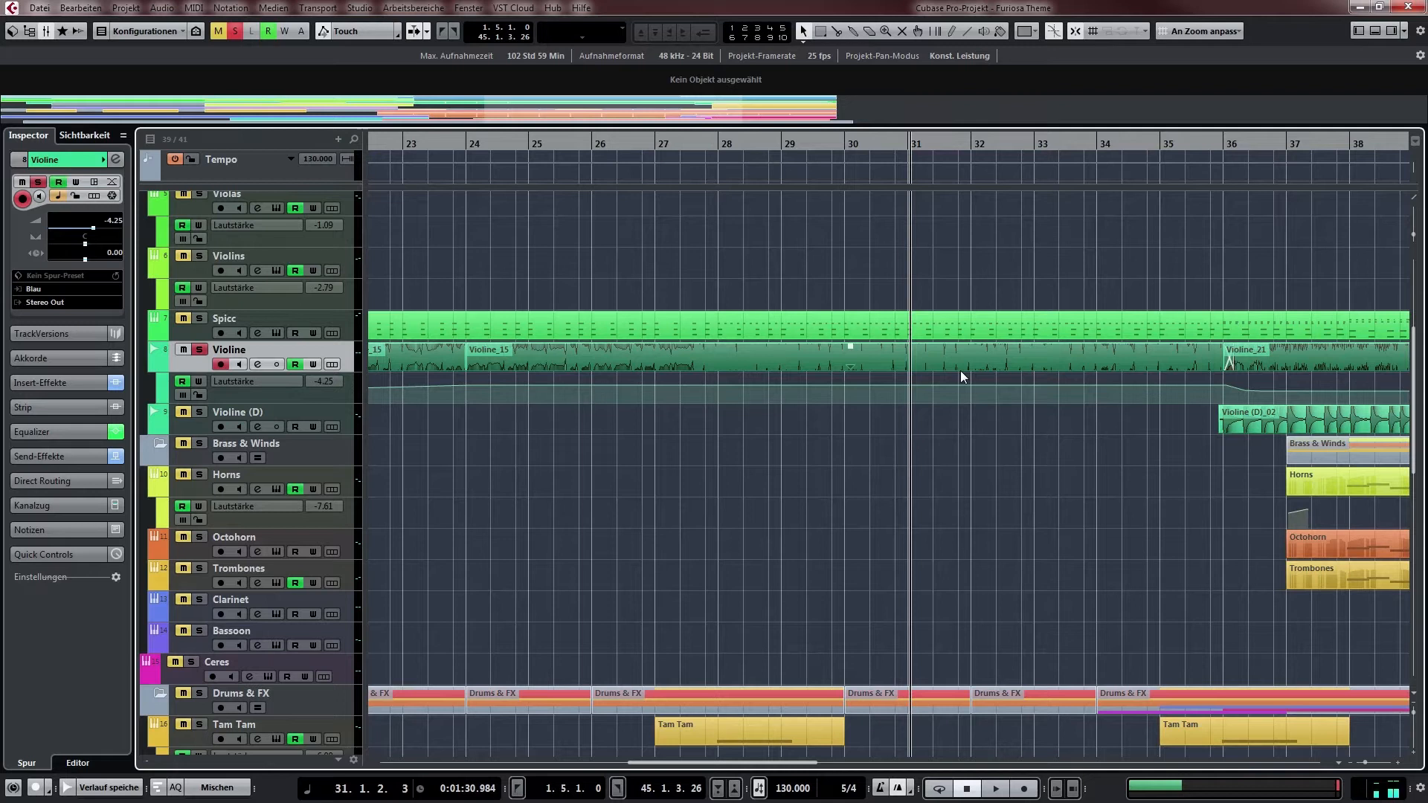
{"action": "left_click_drag", "start_coordinate": [1033, 428], "coordinate": [1007, 439]}
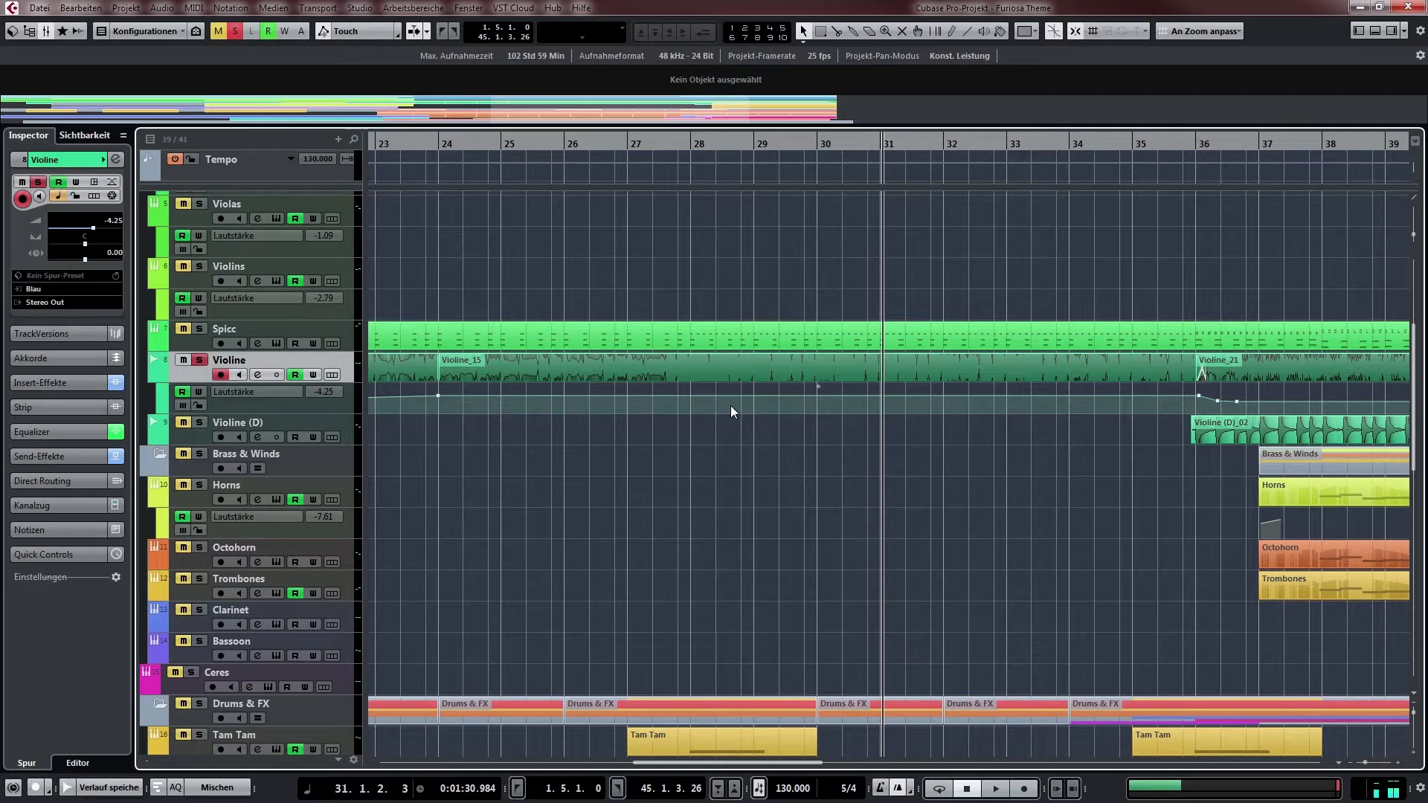
{"action": "left_click_drag", "start_coordinate": [749, 431], "coordinate": [773, 426]}
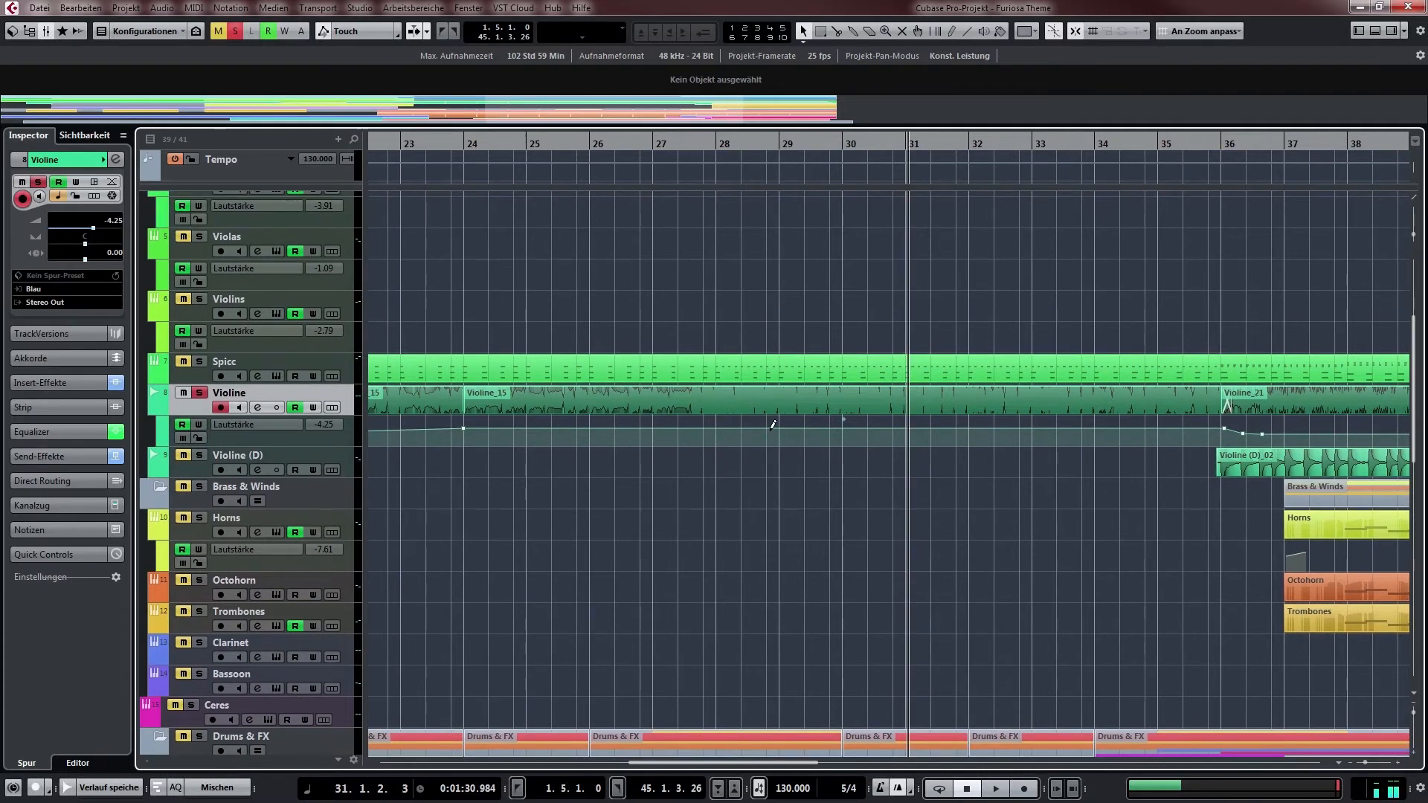
{"action": "left_click_drag", "start_coordinate": [751, 475], "coordinate": [880, 346]}
{"action": "left_click_drag", "start_coordinate": [766, 550], "coordinate": [942, 427]}
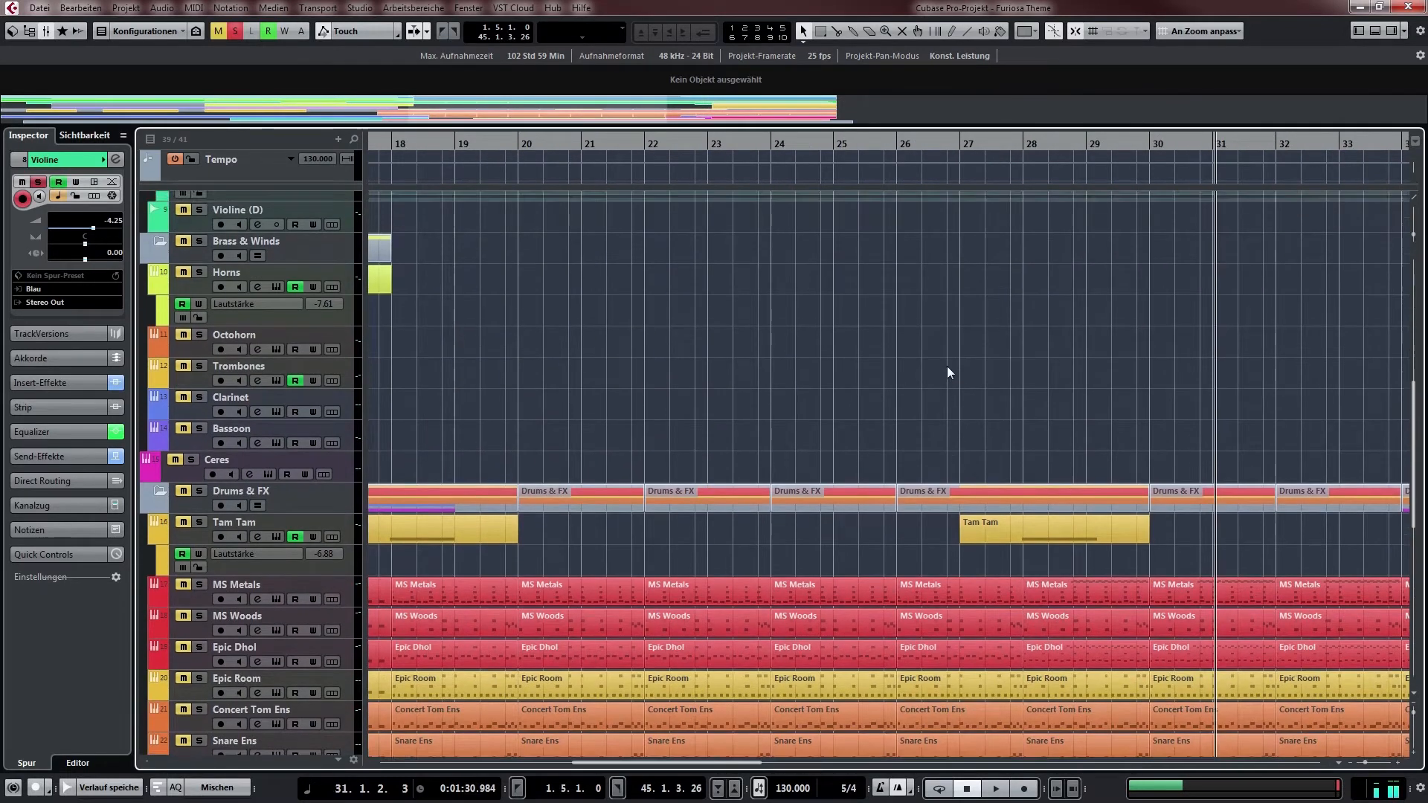
{"action": "left_click_drag", "start_coordinate": [948, 369], "coordinate": [1023, 519]}
{"action": "left_click_drag", "start_coordinate": [787, 494], "coordinate": [901, 348]}
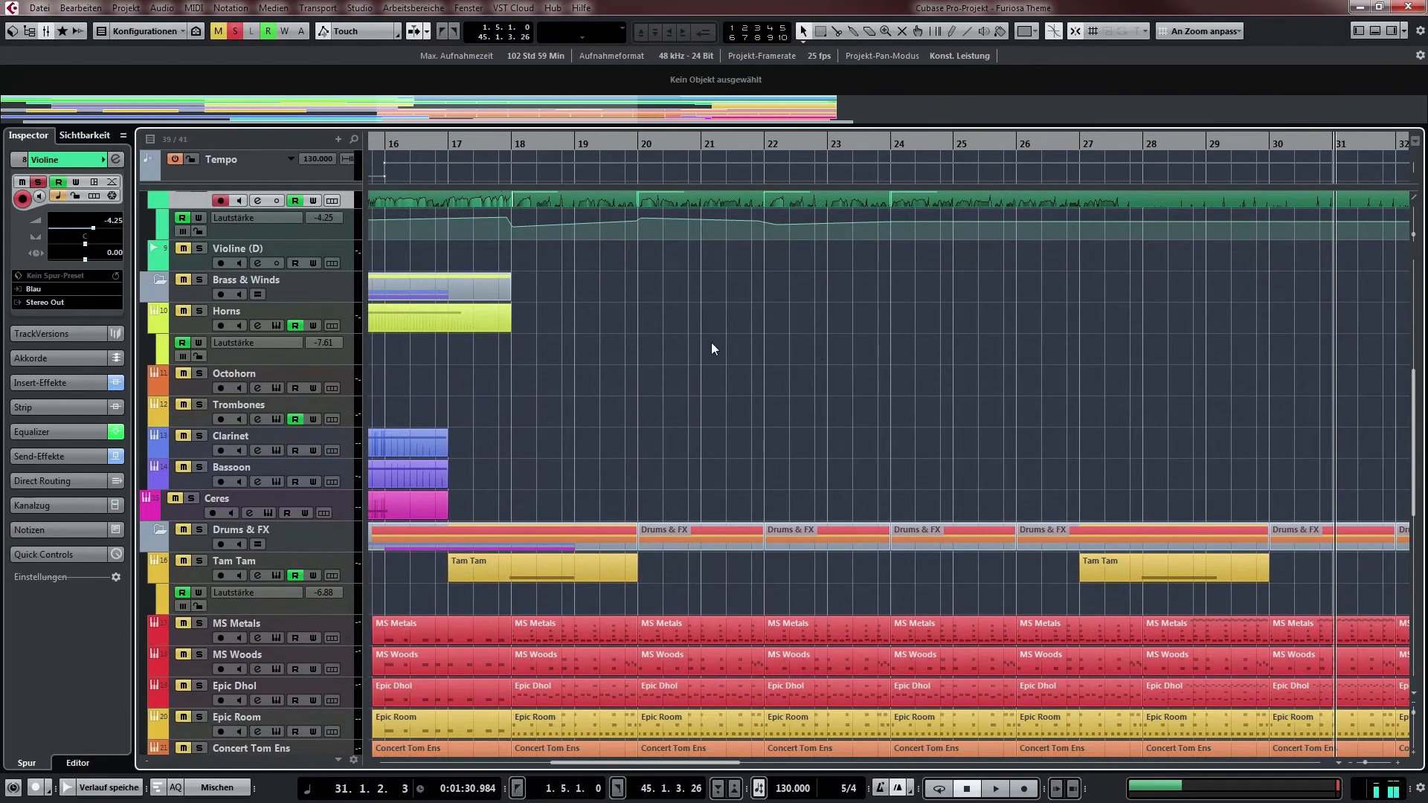
{"action": "left_click_drag", "start_coordinate": [556, 415], "coordinate": [592, 245]}
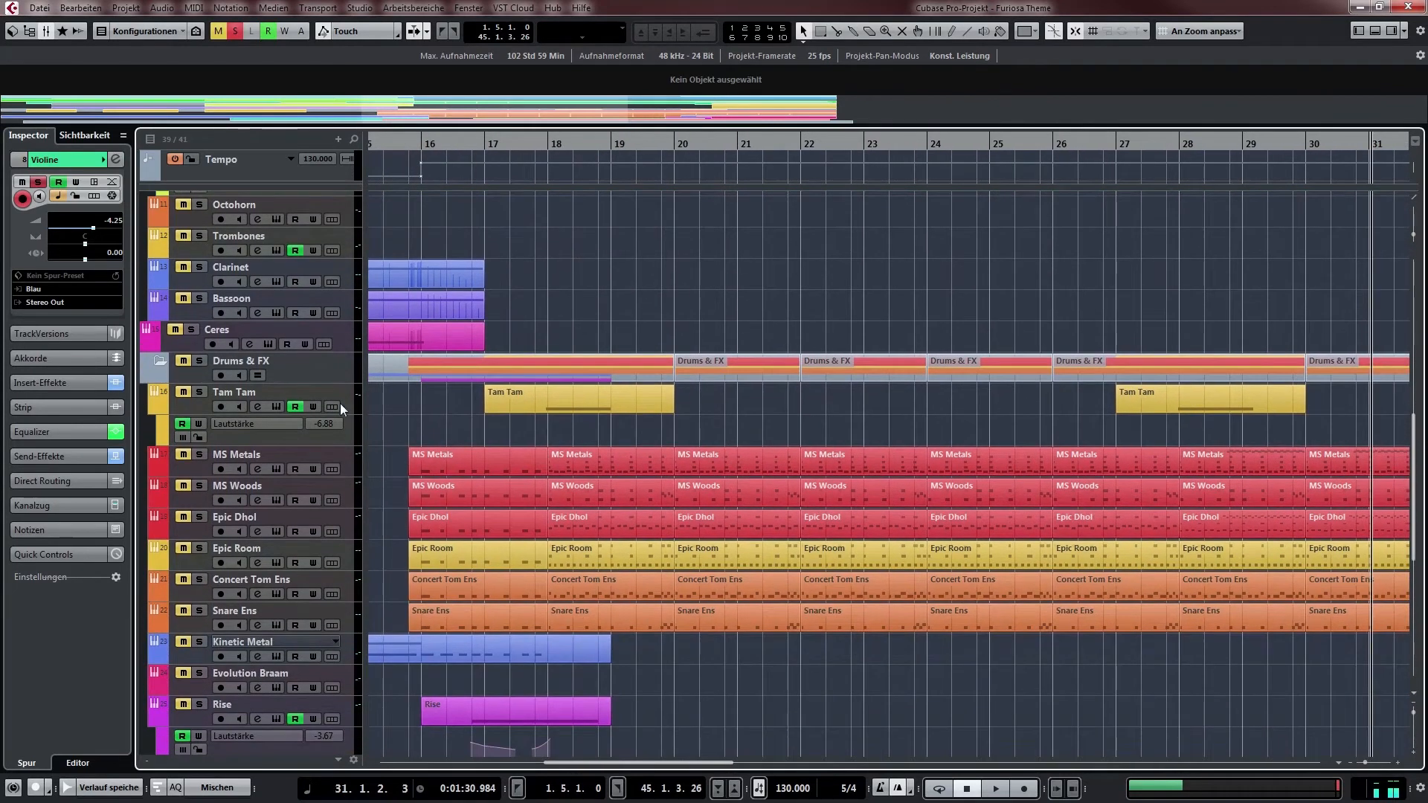
Clear the Violine solo, solo the Drums & FX folder and play it from beat 5 of bar 15 to bar 20
{"action": "left_click", "coordinate": [236, 32]}
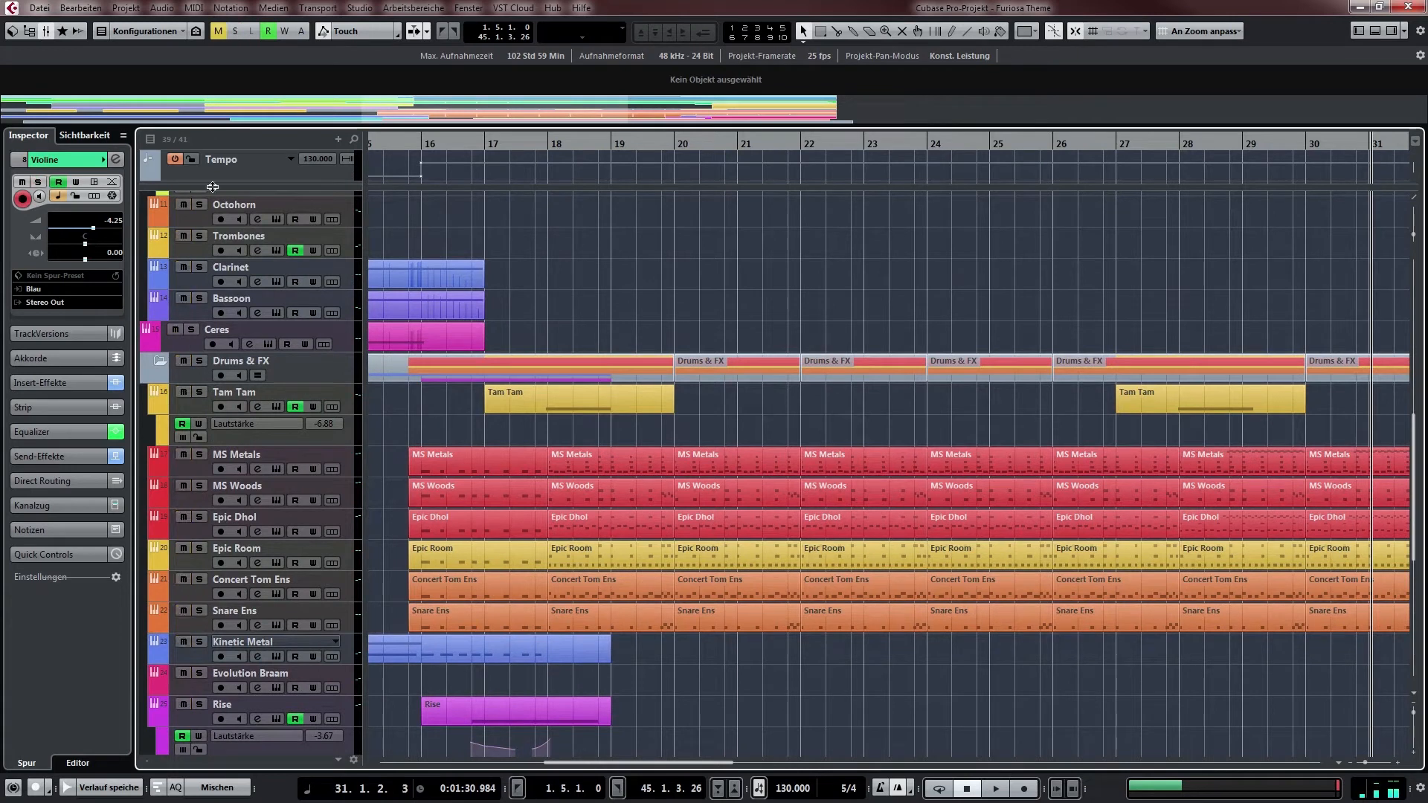
{"action": "left_click", "coordinate": [199, 362]}
{"action": "left_click_drag", "start_coordinate": [491, 334], "coordinate": [511, 261]}
{"action": "left_click", "coordinate": [430, 147]}
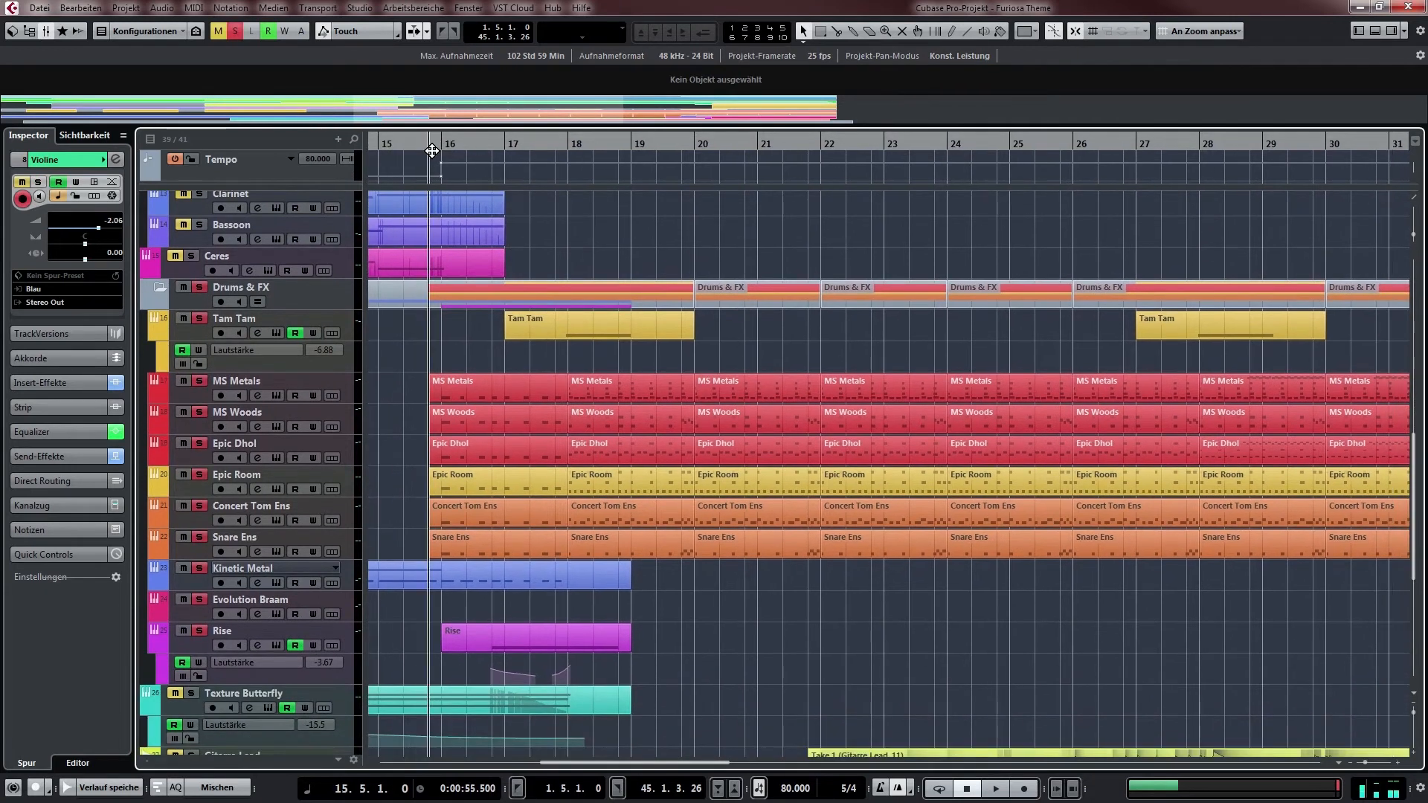
{"action": "key", "text": "space"}
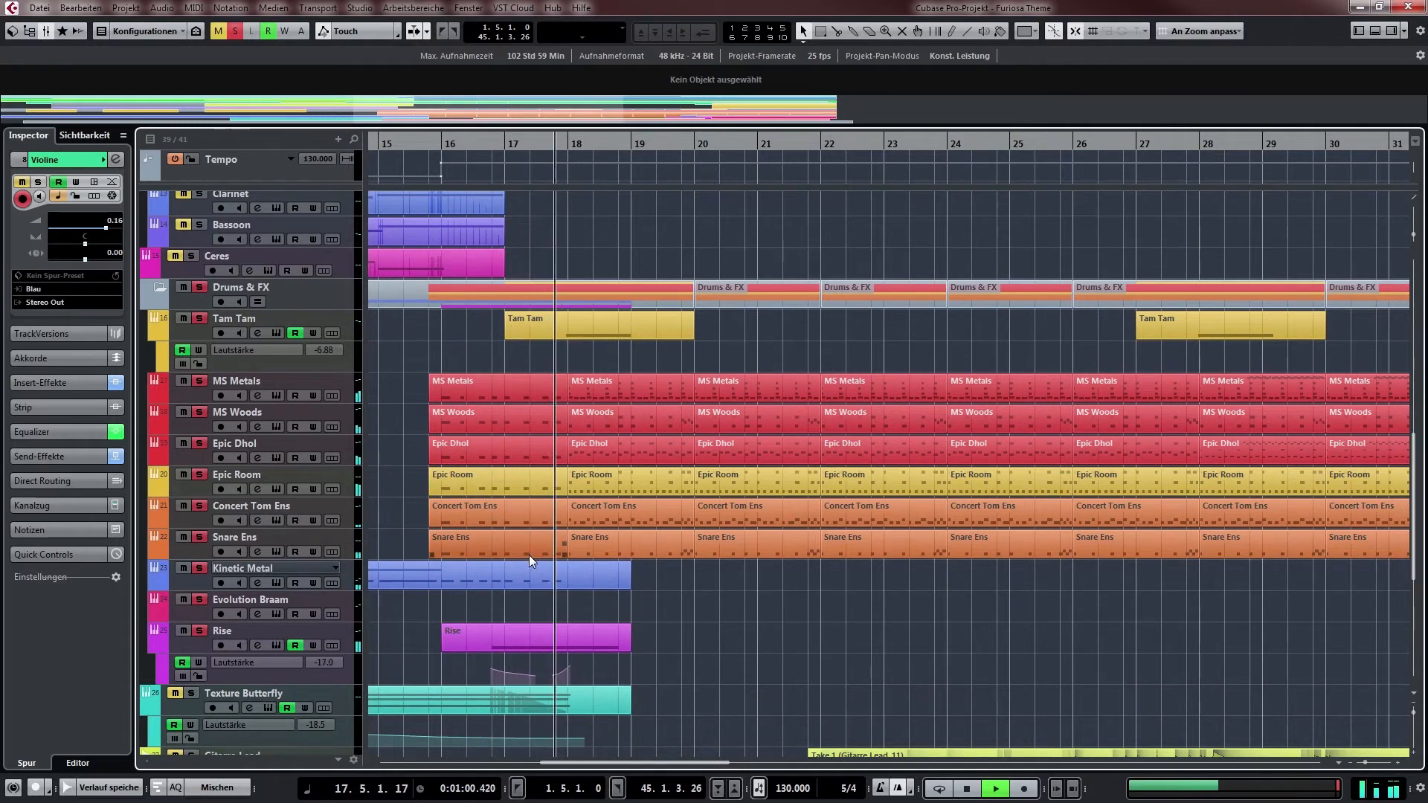
{"action": "left_click_drag", "start_coordinate": [782, 576], "coordinate": [618, 596]}
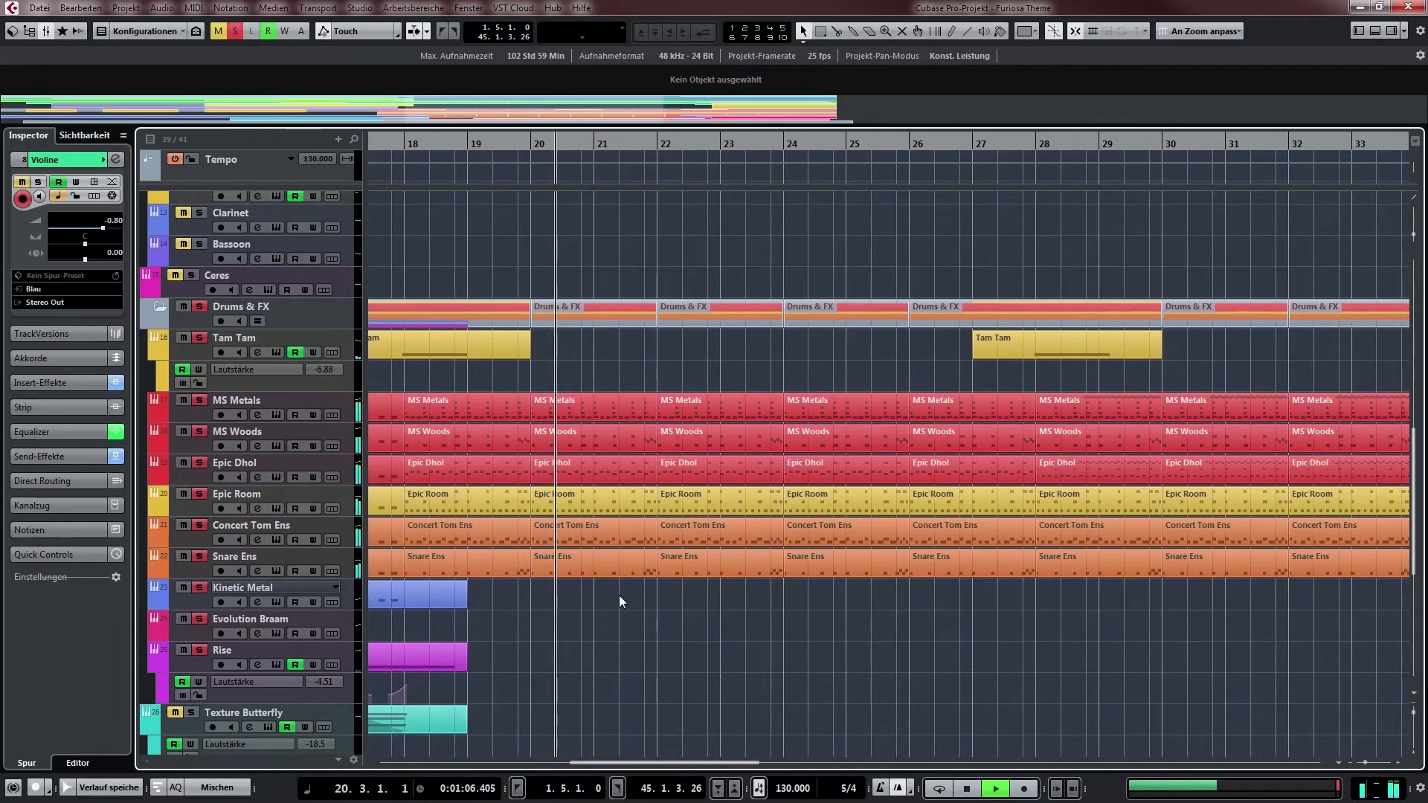
{"action": "key", "text": "space"}
{"action": "left_click_drag", "start_coordinate": [622, 595], "coordinate": [656, 592]}
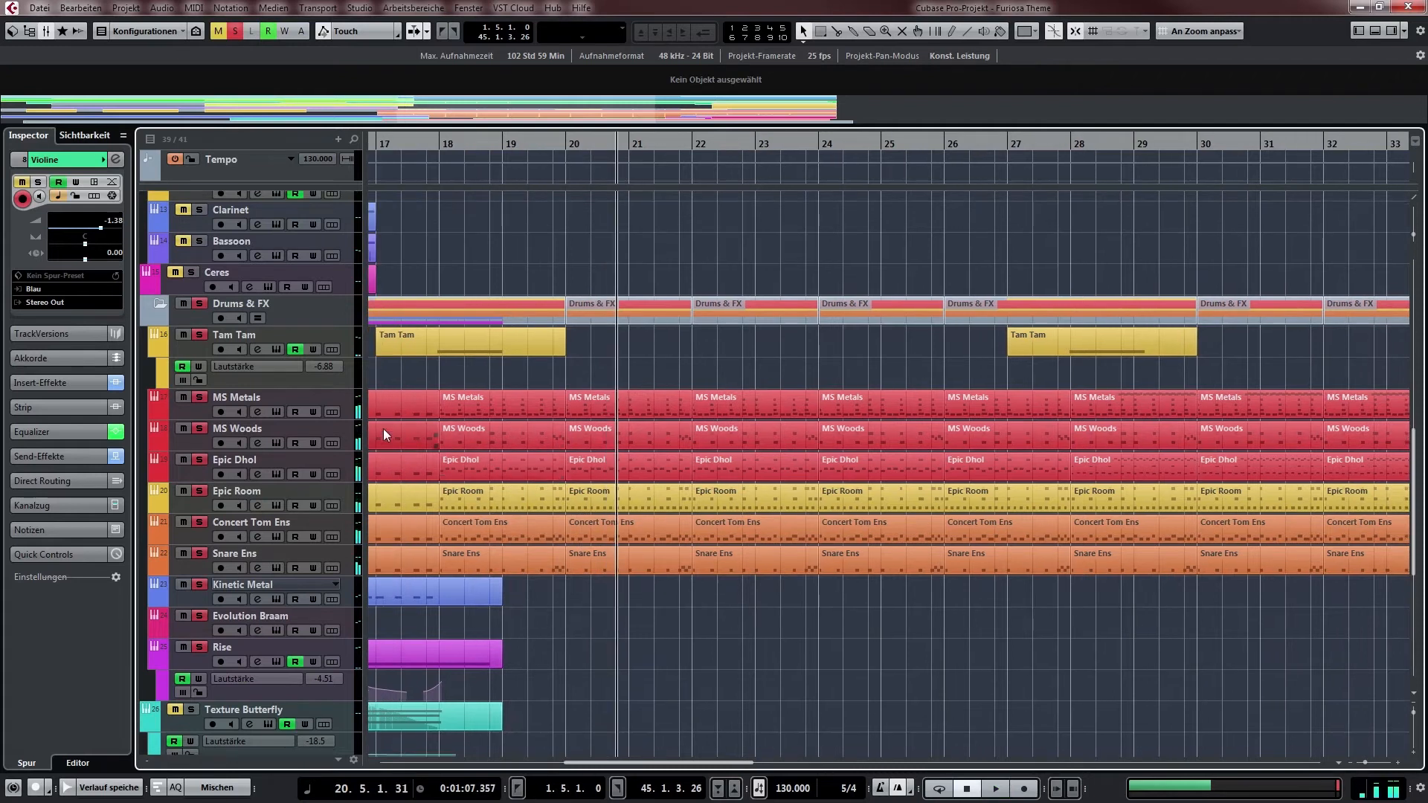
Show the Ensemble Metals instrument of the MS Metals track in Kontakt and close it
{"action": "left_click", "coordinate": [345, 402]}
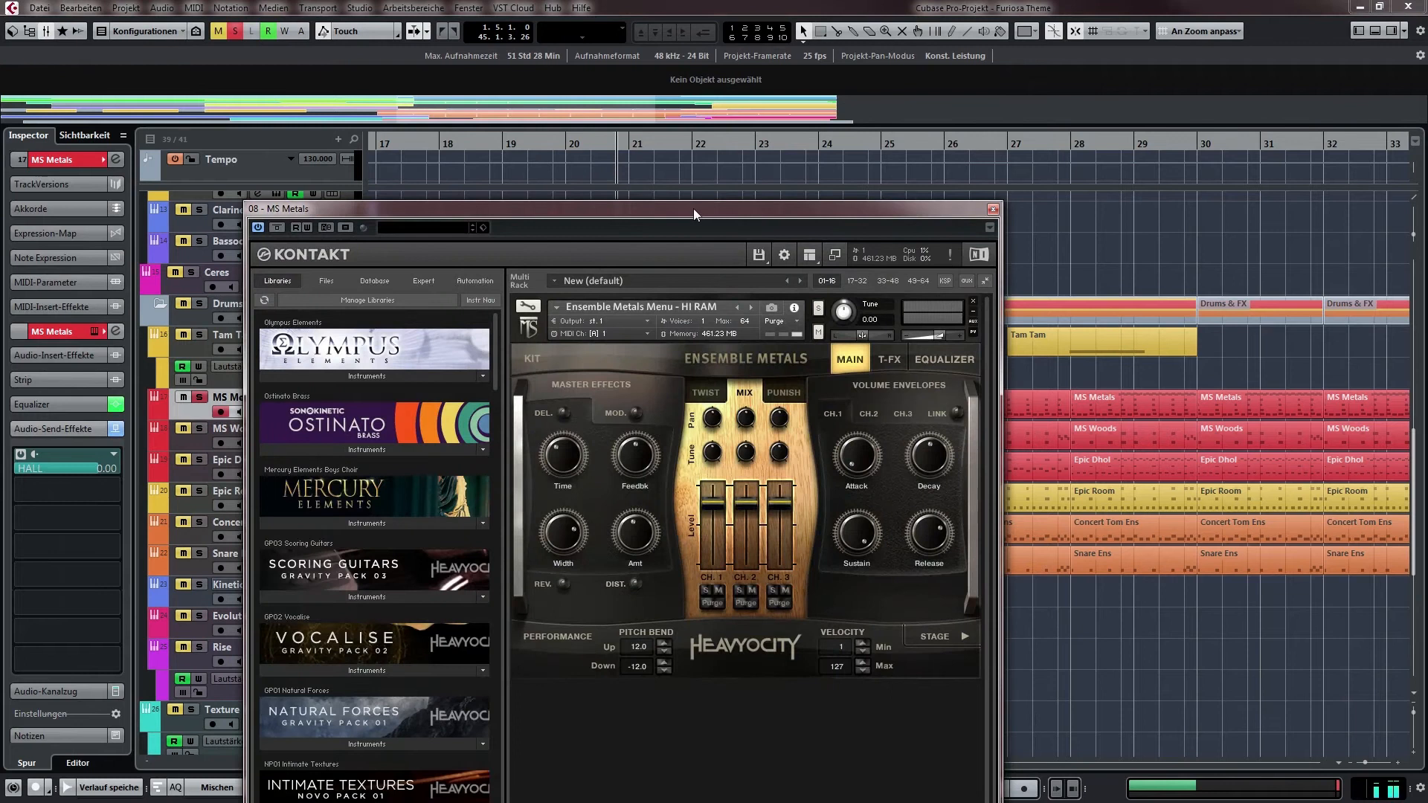
{"action": "left_click_drag", "start_coordinate": [693, 208], "coordinate": [672, 82]}
{"action": "left_click", "coordinate": [972, 80]}
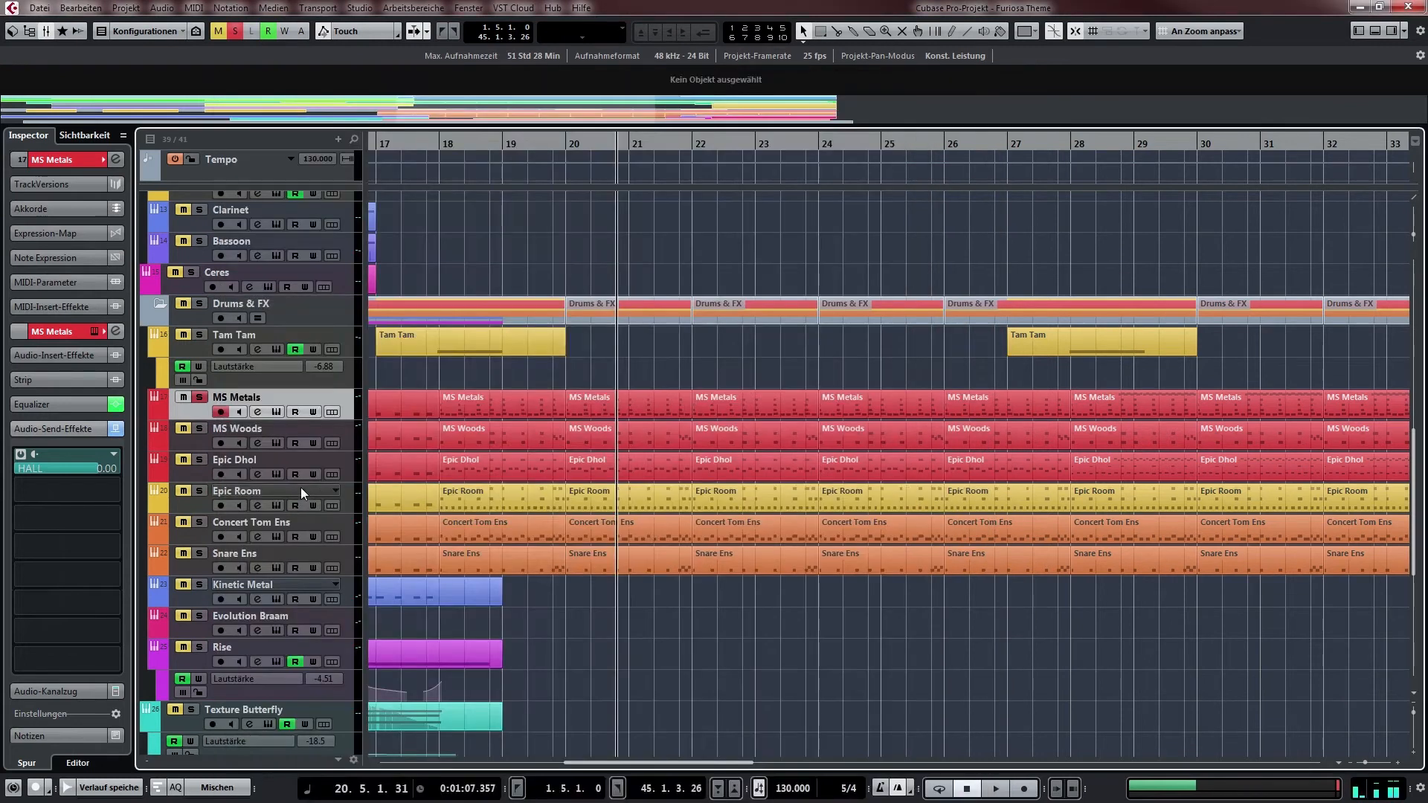
Play the drum tracks individually from the end of bar 20, starting with MS Metals and switching to MS Woods
{"action": "left_click", "coordinate": [346, 464]}
{"action": "left_click", "coordinate": [347, 397]}
{"action": "key", "text": "space"}
{"action": "left_click", "coordinate": [347, 432]}
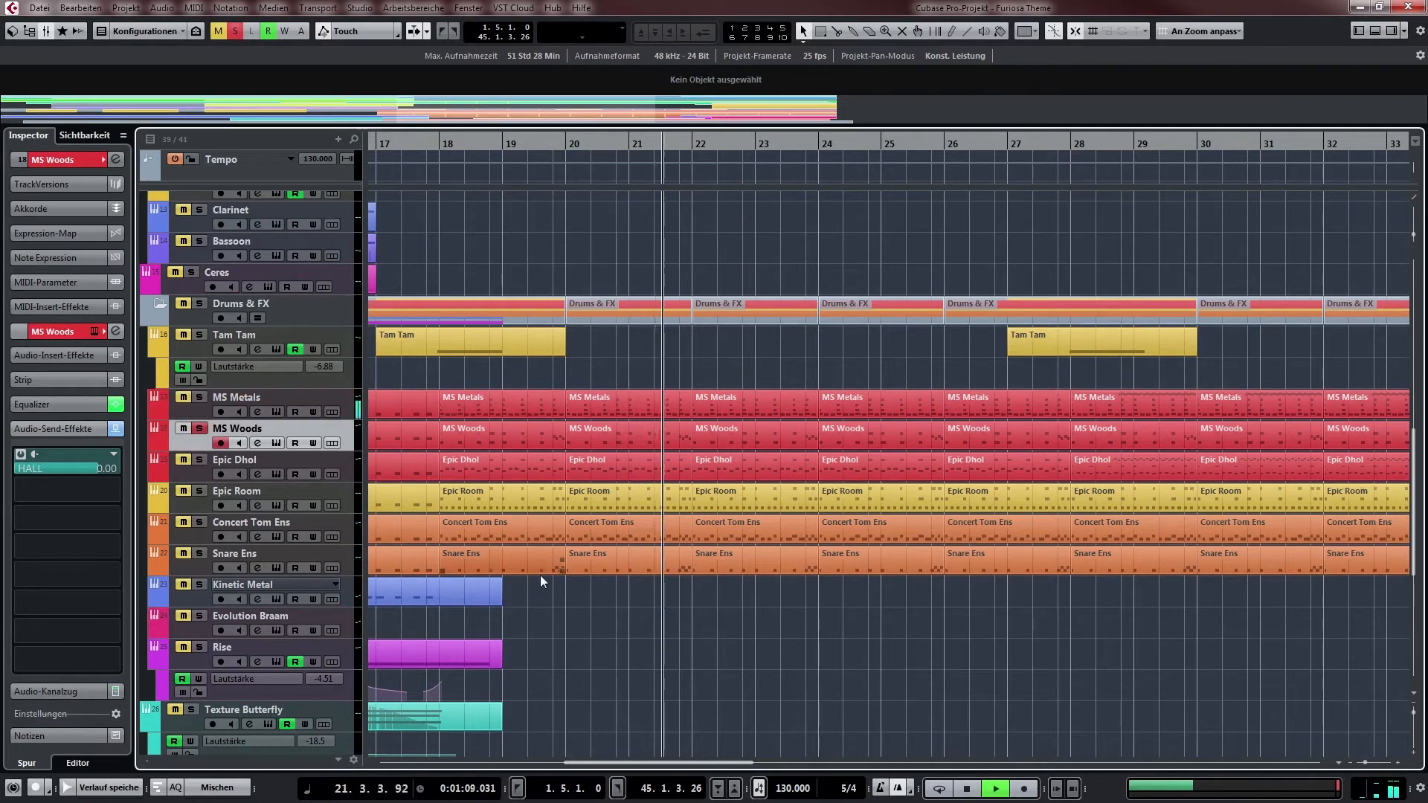
Listen to the Epic Dhol track while viewing its Kontakt instrument's effects and main pages, and close the instrument
{"action": "left_click", "coordinate": [349, 462]}
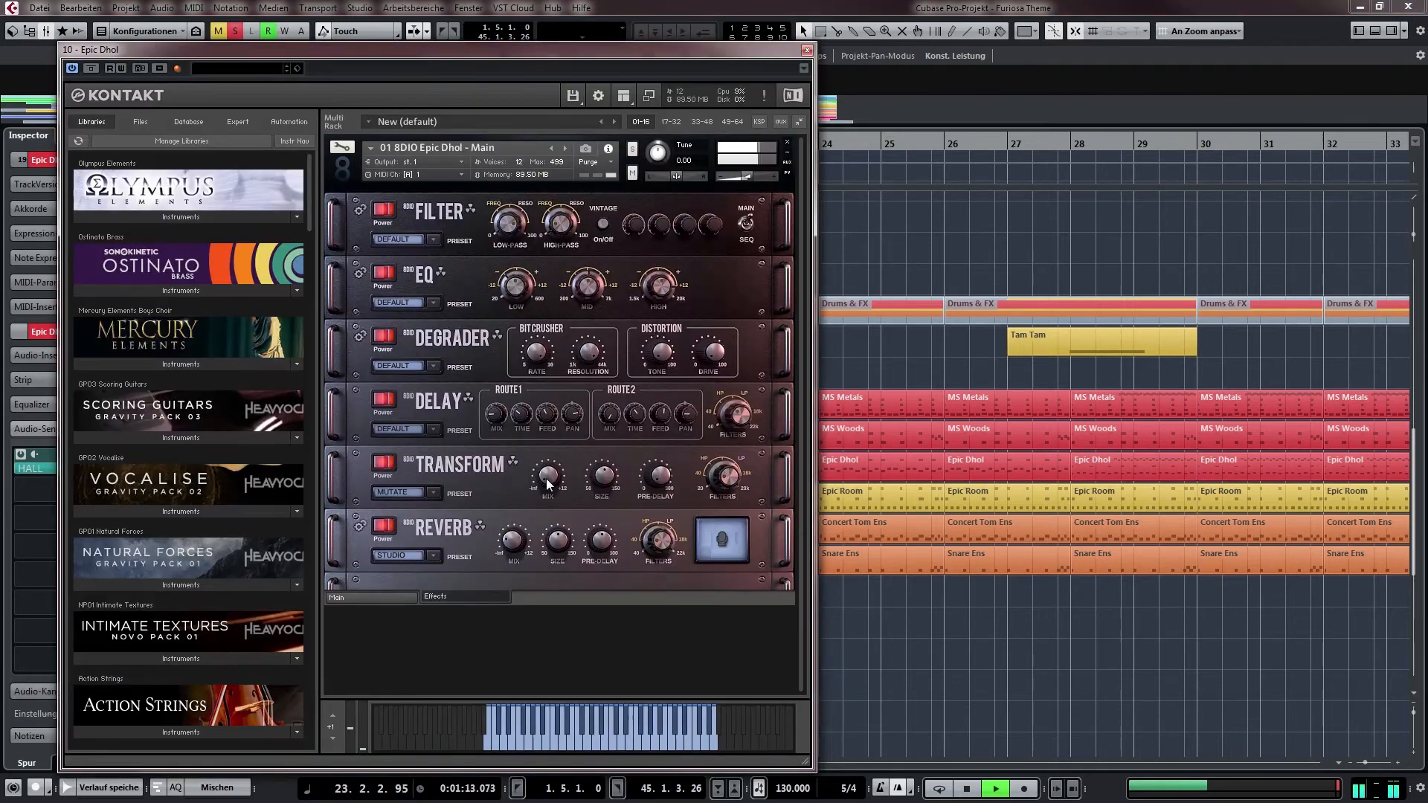
{"action": "left_click", "coordinate": [378, 596]}
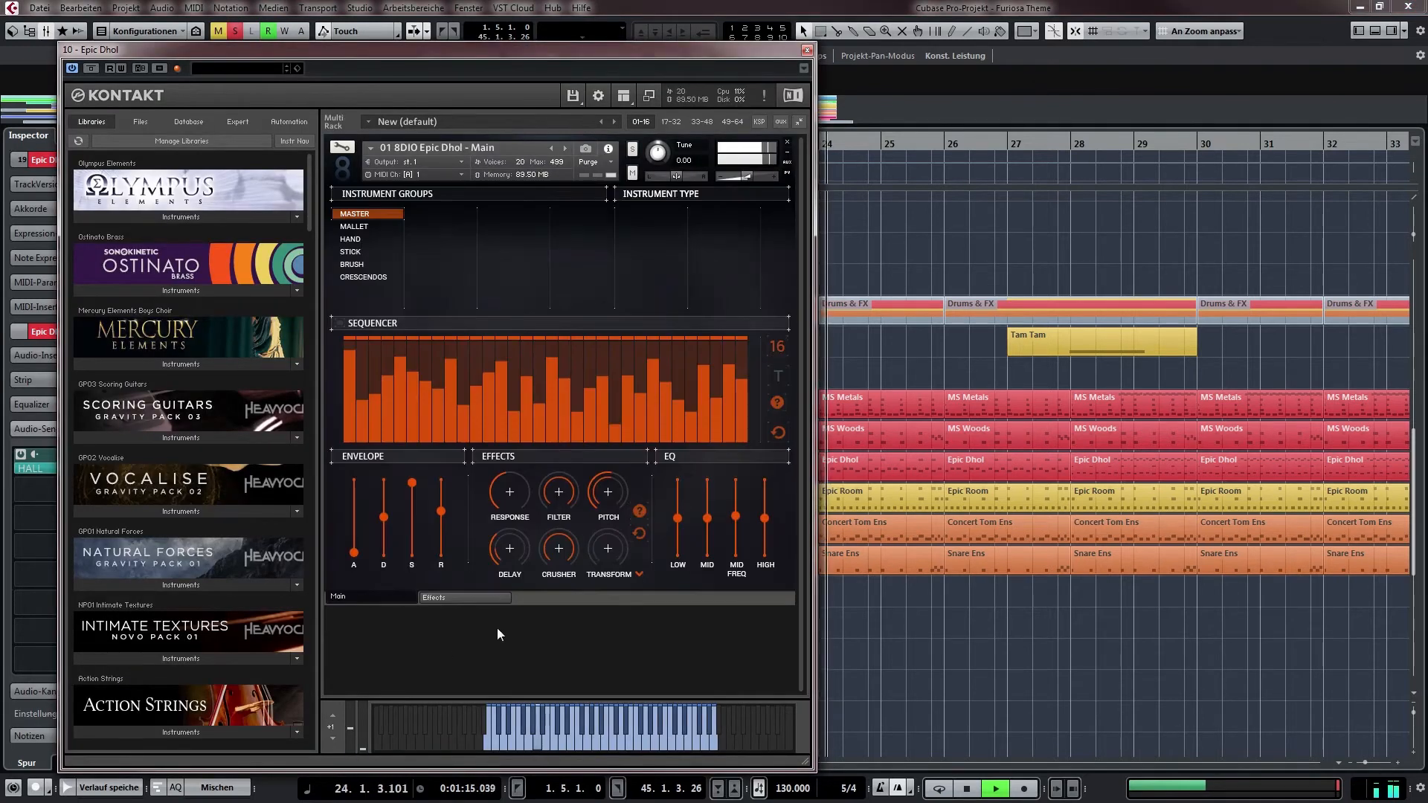
{"action": "key", "text": "Escape"}
Listen to the Epic Room and Concert Tom Ens tracks in turn while showing and closing their Kontakt instruments
{"action": "left_click", "coordinate": [347, 498]}
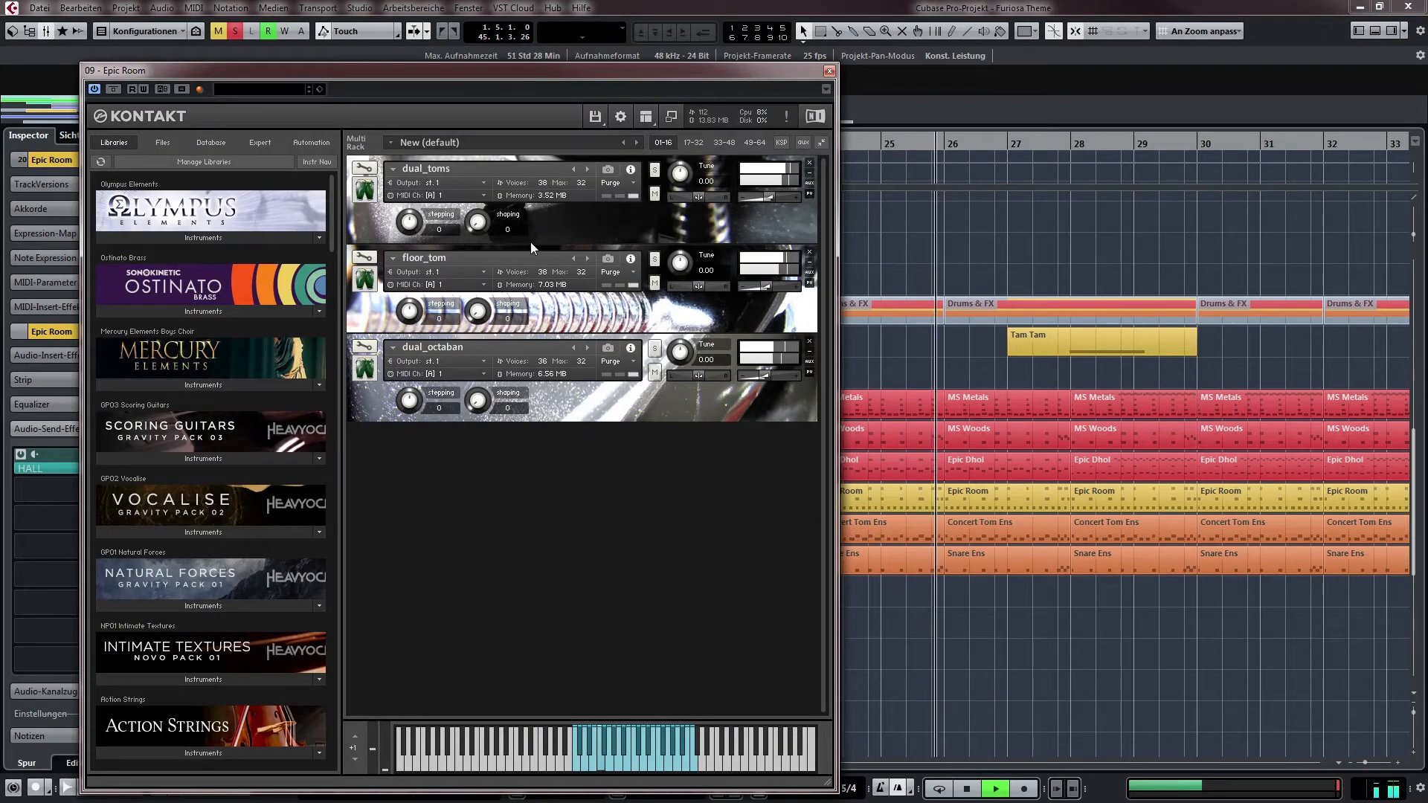
{"action": "key", "text": "Escape"}
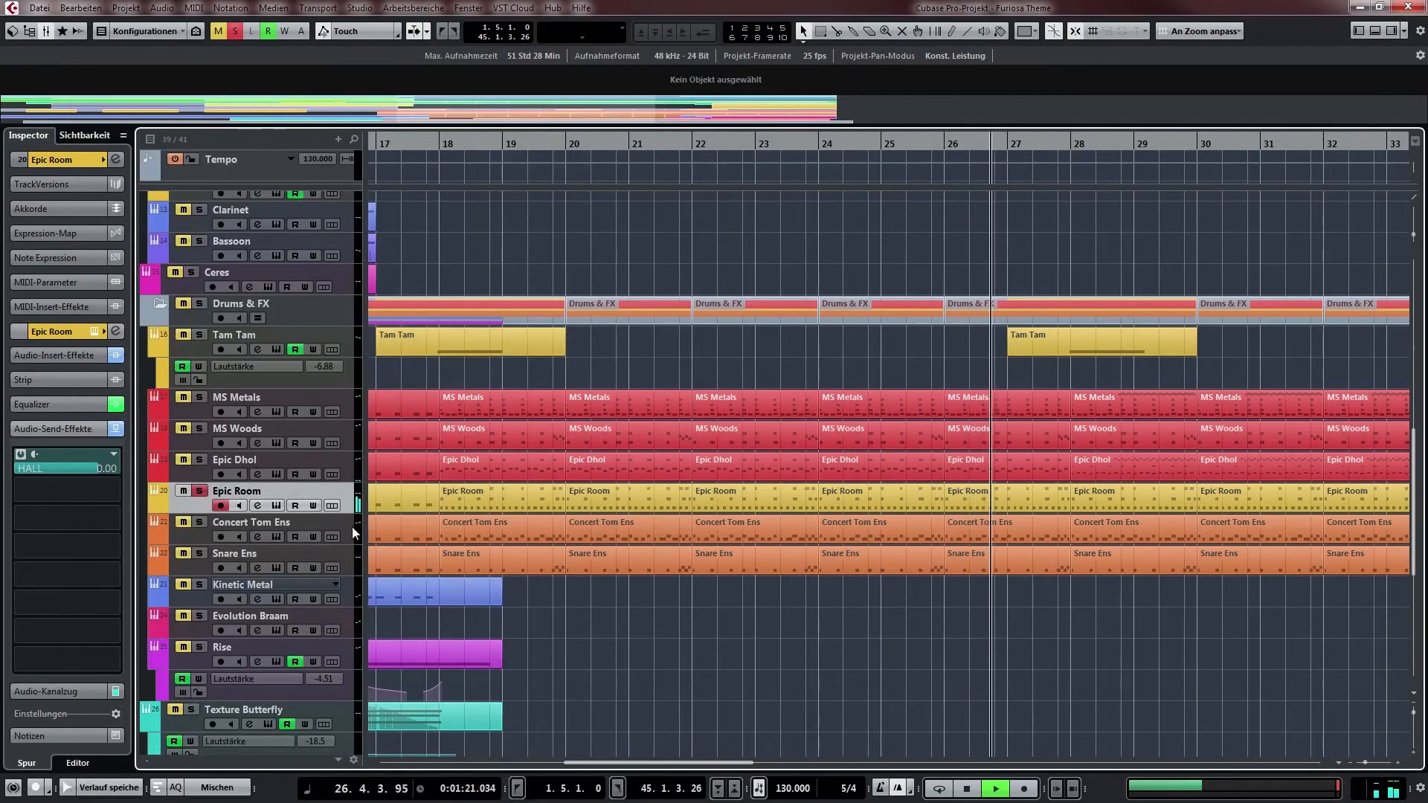
{"action": "left_click", "coordinate": [351, 527]}
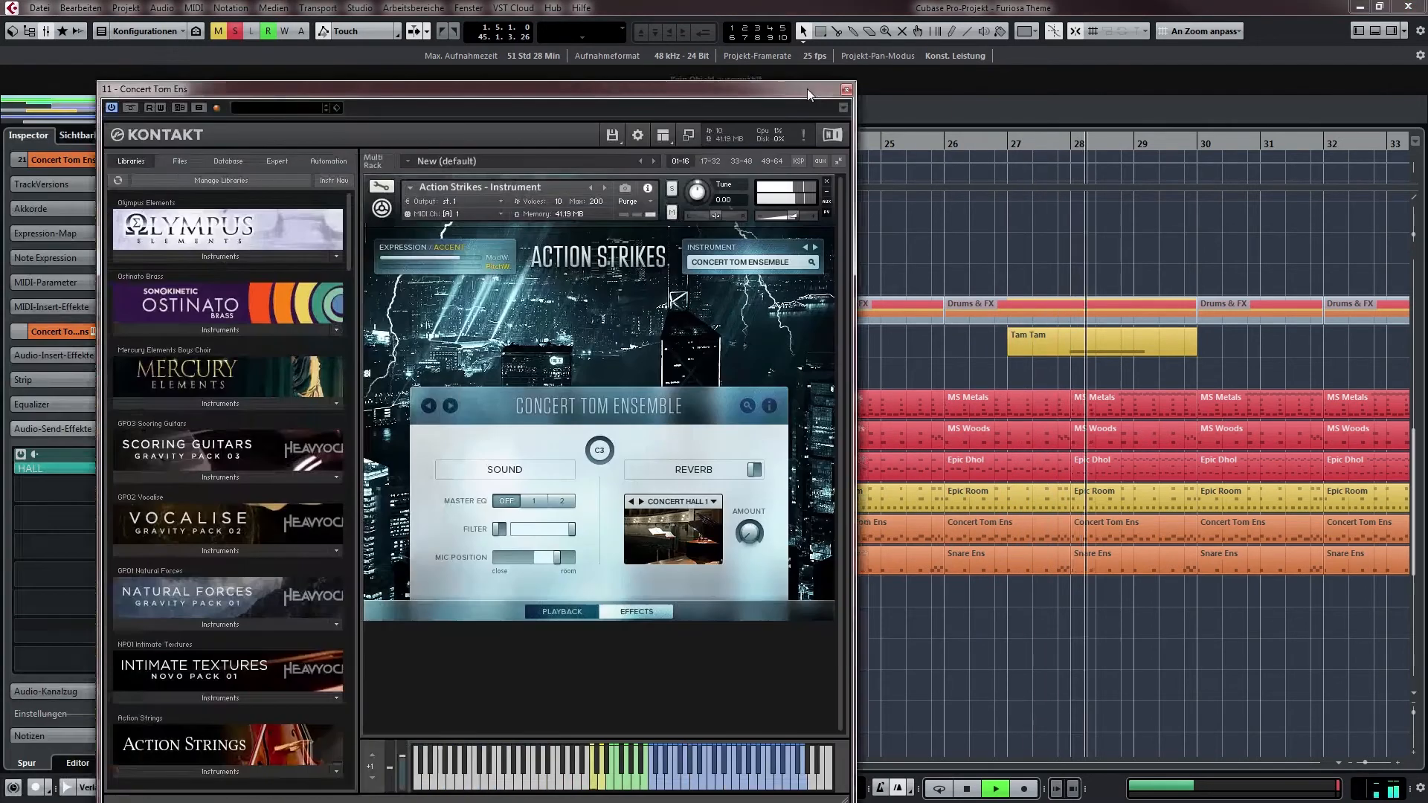
{"action": "left_click_drag", "start_coordinate": [807, 89], "coordinate": [908, 62]}
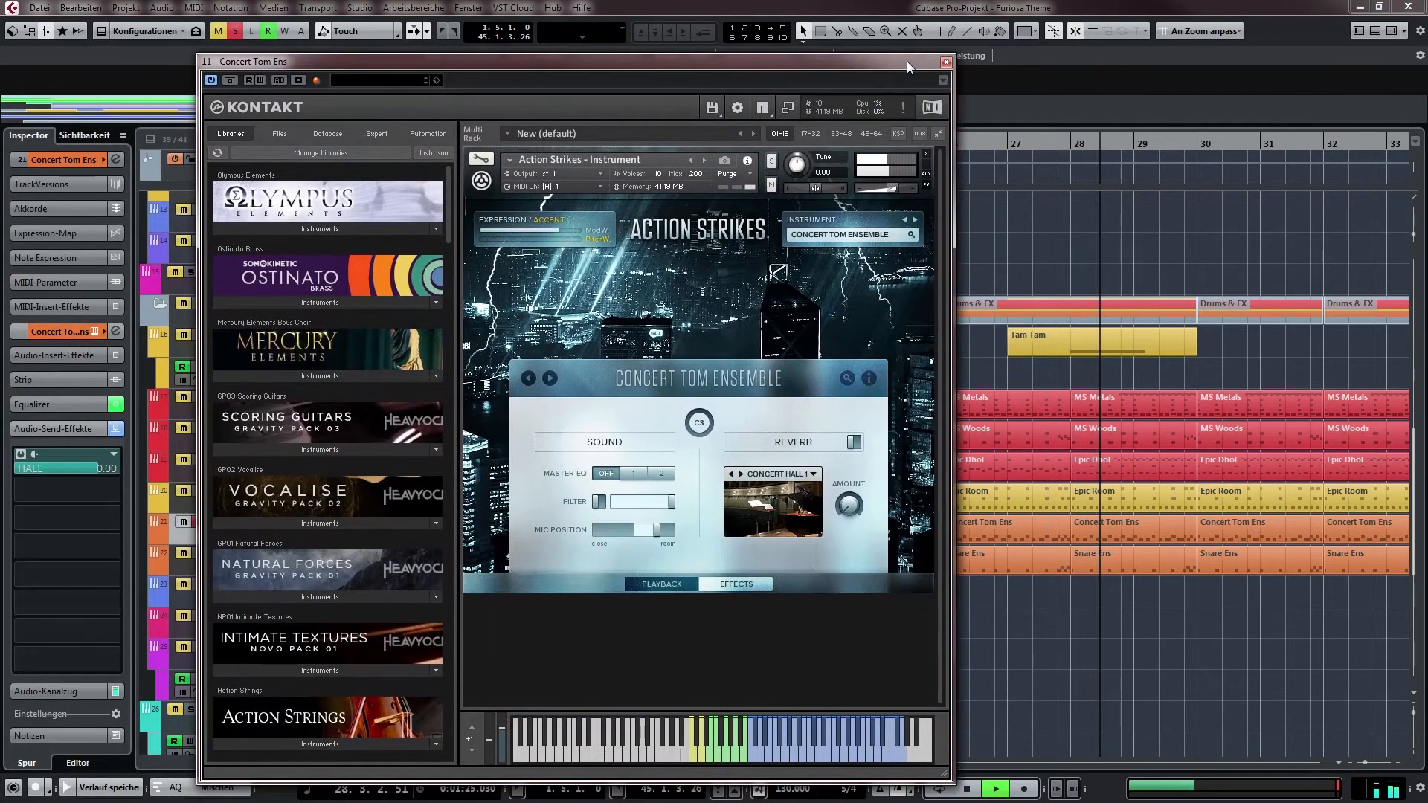
{"action": "key", "text": "Escape"}
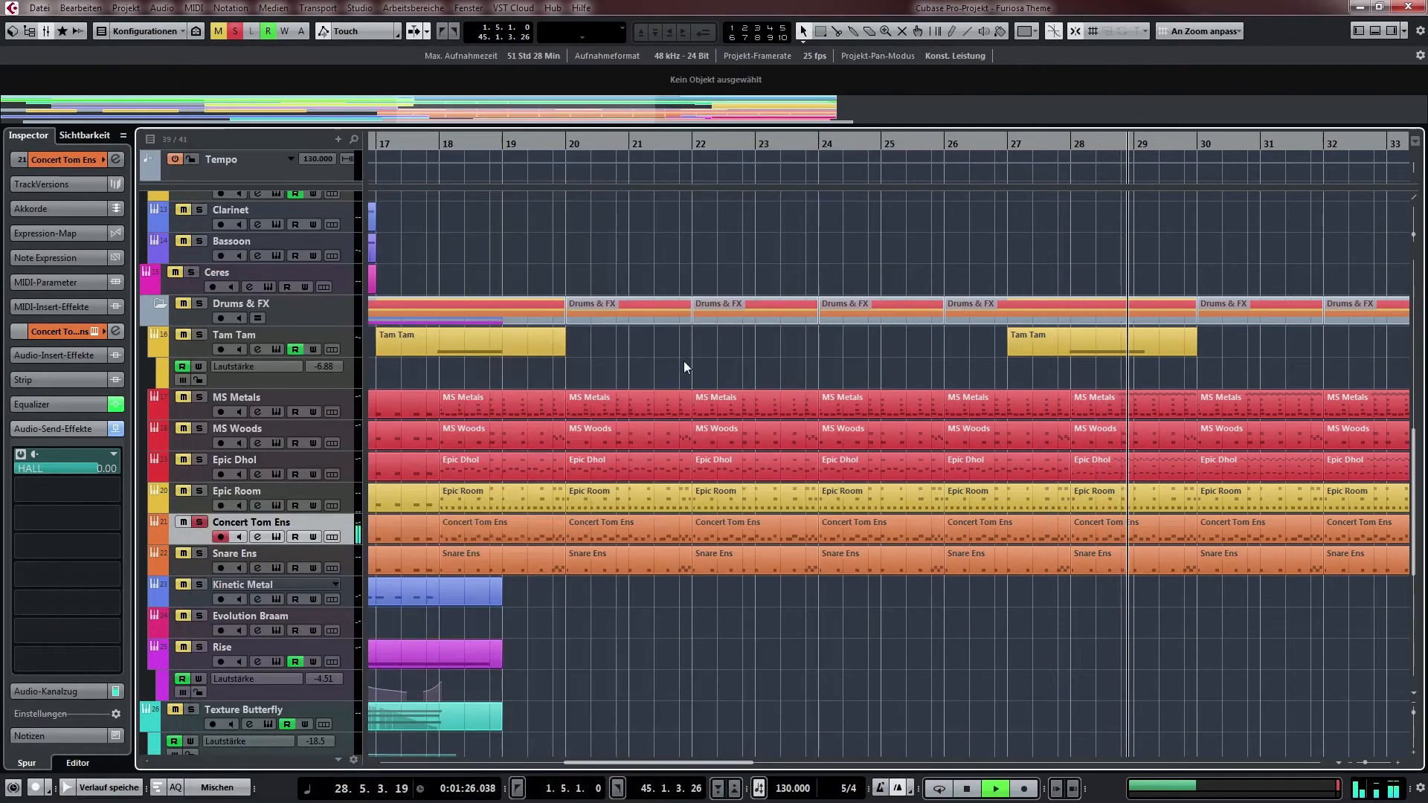
Listen to the Snare Ens track, show and close its Action Strikes instrument, and stop playback in bar 31
{"action": "left_click", "coordinate": [344, 557]}
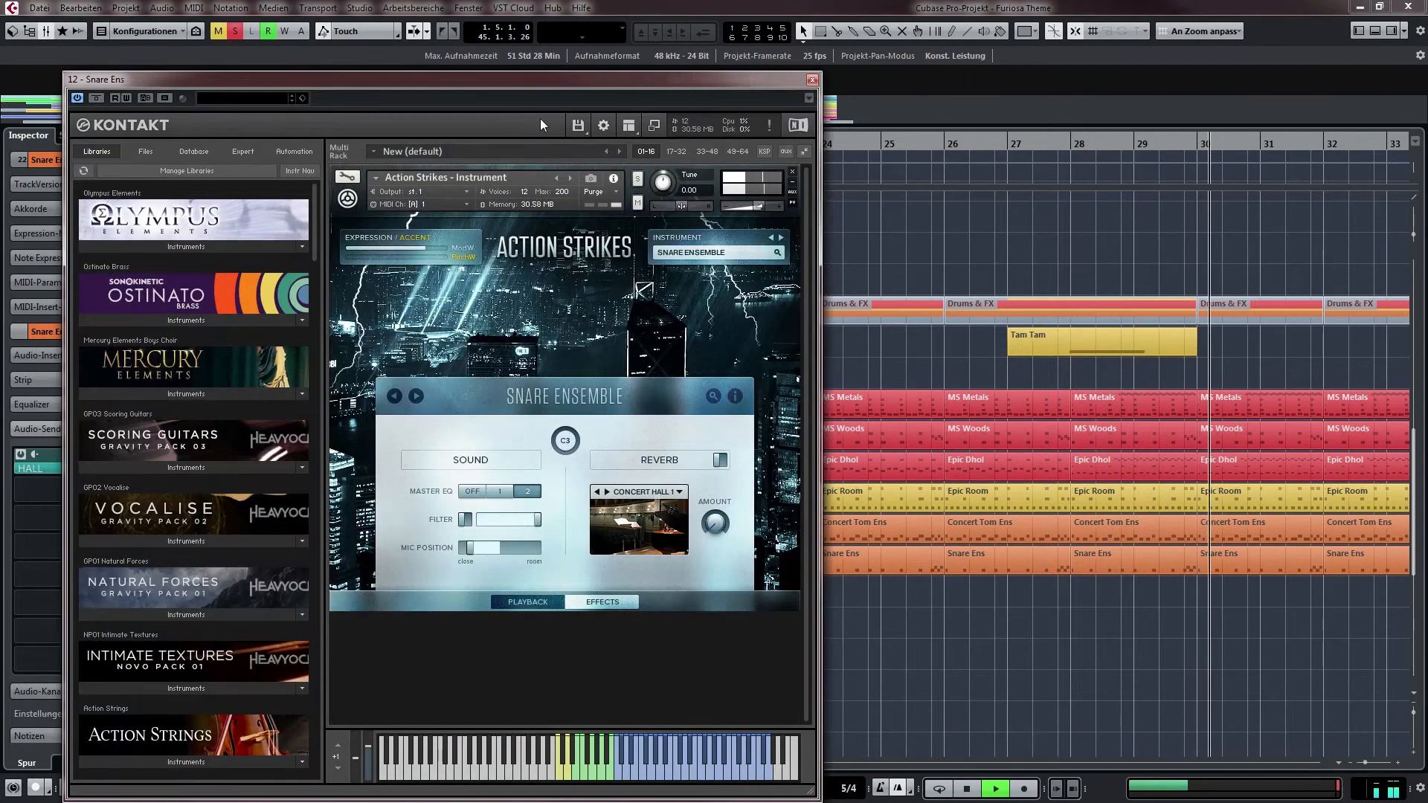
{"action": "key", "text": "Escape"}
{"action": "left_click_drag", "start_coordinate": [575, 283], "coordinate": [545, 273]}
{"action": "key", "text": "space"}
Solo the whole Drums & FX folder and play it from bar 20, stopping in bar 22
{"action": "left_click", "coordinate": [200, 240]}
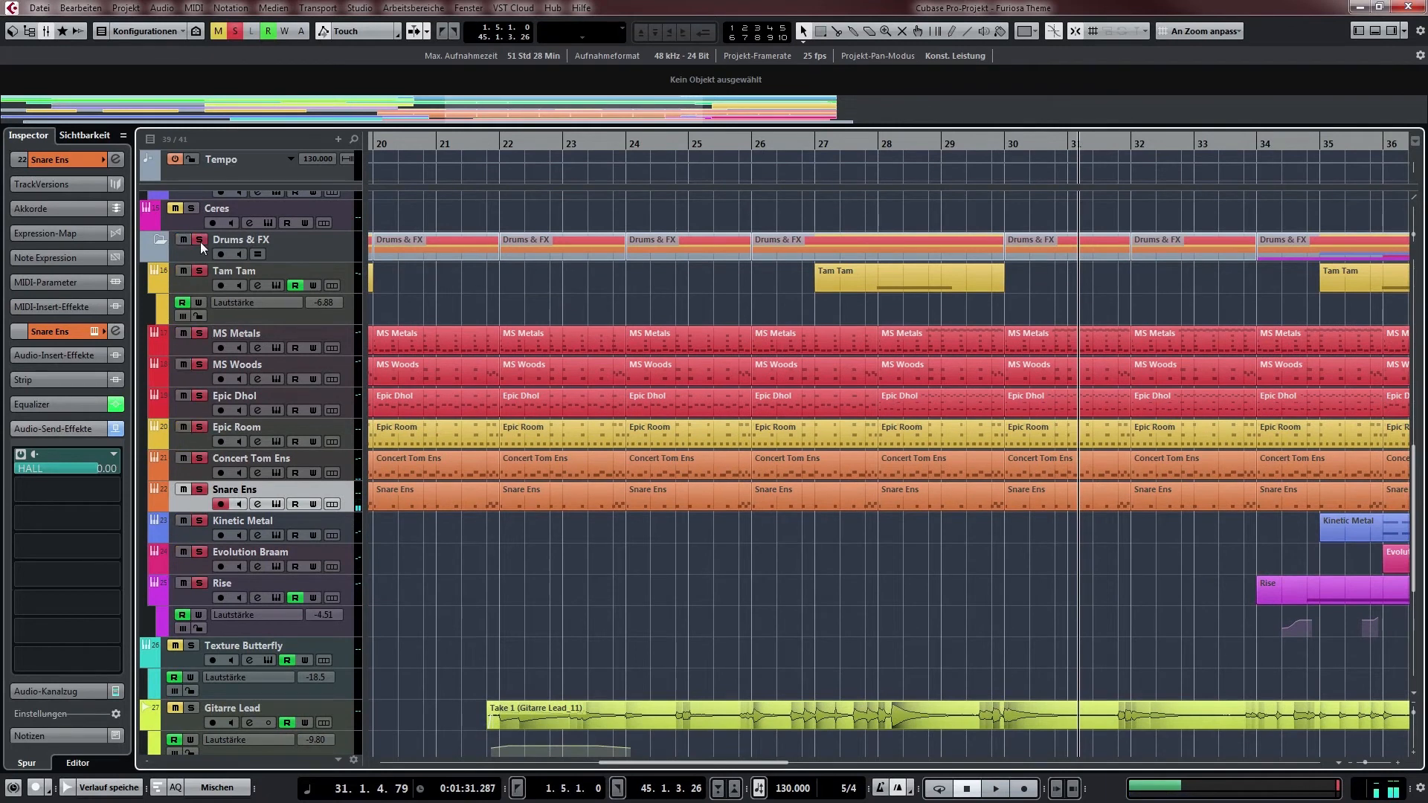
{"action": "left_click_drag", "start_coordinate": [586, 361], "coordinate": [668, 326]}
{"action": "left_click", "coordinate": [504, 142]}
{"action": "key", "text": "space"}
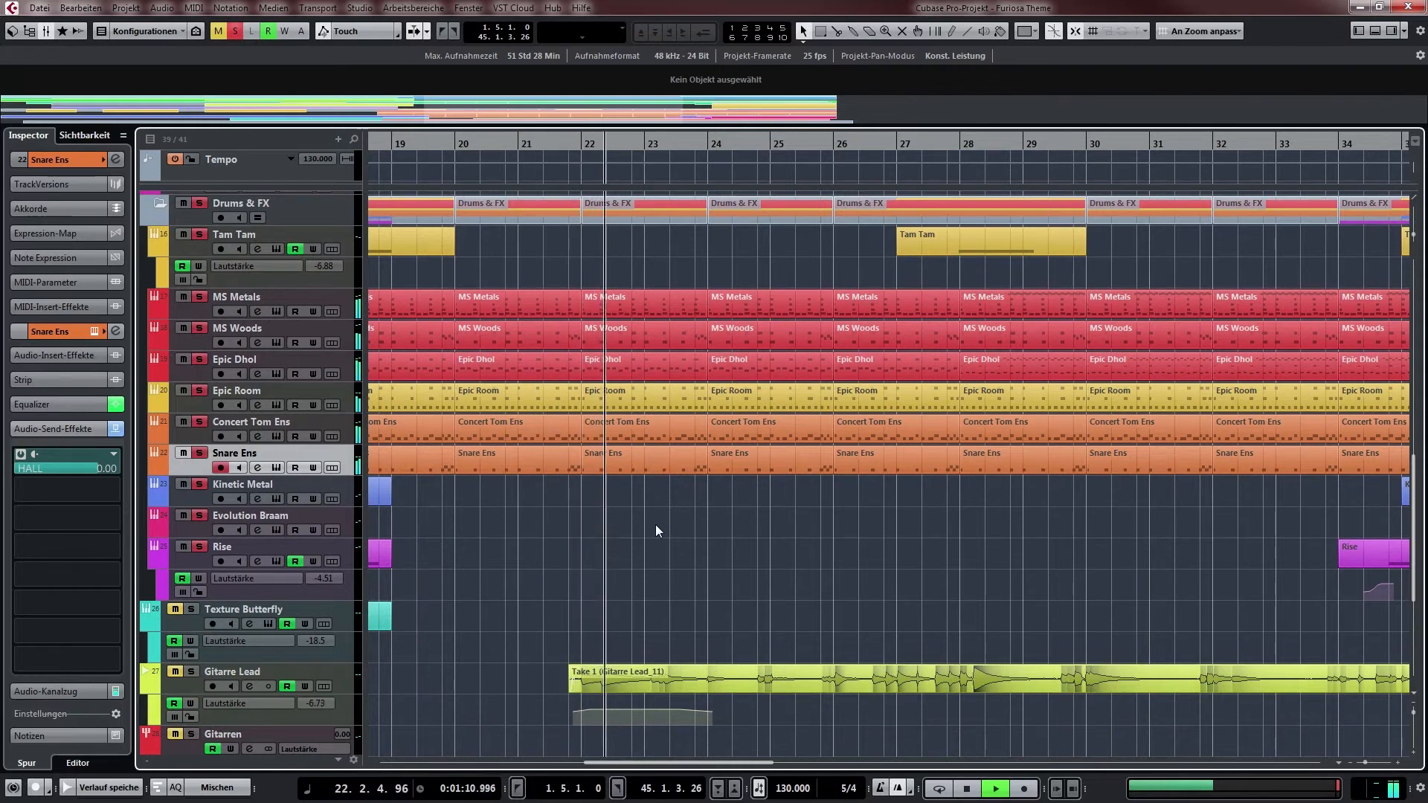
{"action": "key", "text": "space"}
Solo the Gitarre Lead track and play its entrance from beat 3 of bar 21, stopping in bar 23
{"action": "scroll", "coordinate": [494, 513], "scroll_direction": "left", "scroll_amount": 3}
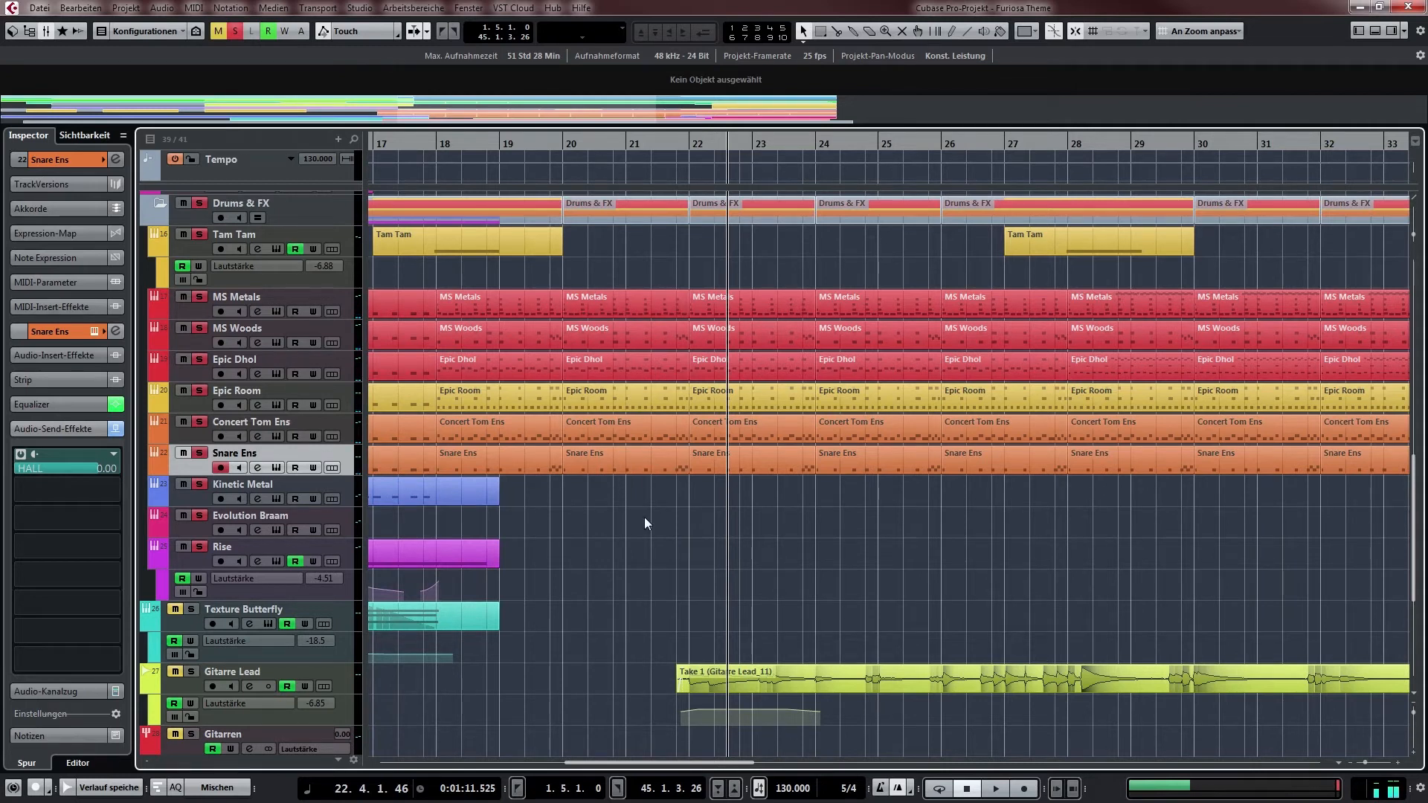
{"action": "scroll", "coordinate": [644, 516], "scroll_direction": "up", "scroll_amount": 1}
{"action": "scroll", "coordinate": [672, 535], "scroll_direction": "left", "scroll_amount": 2}
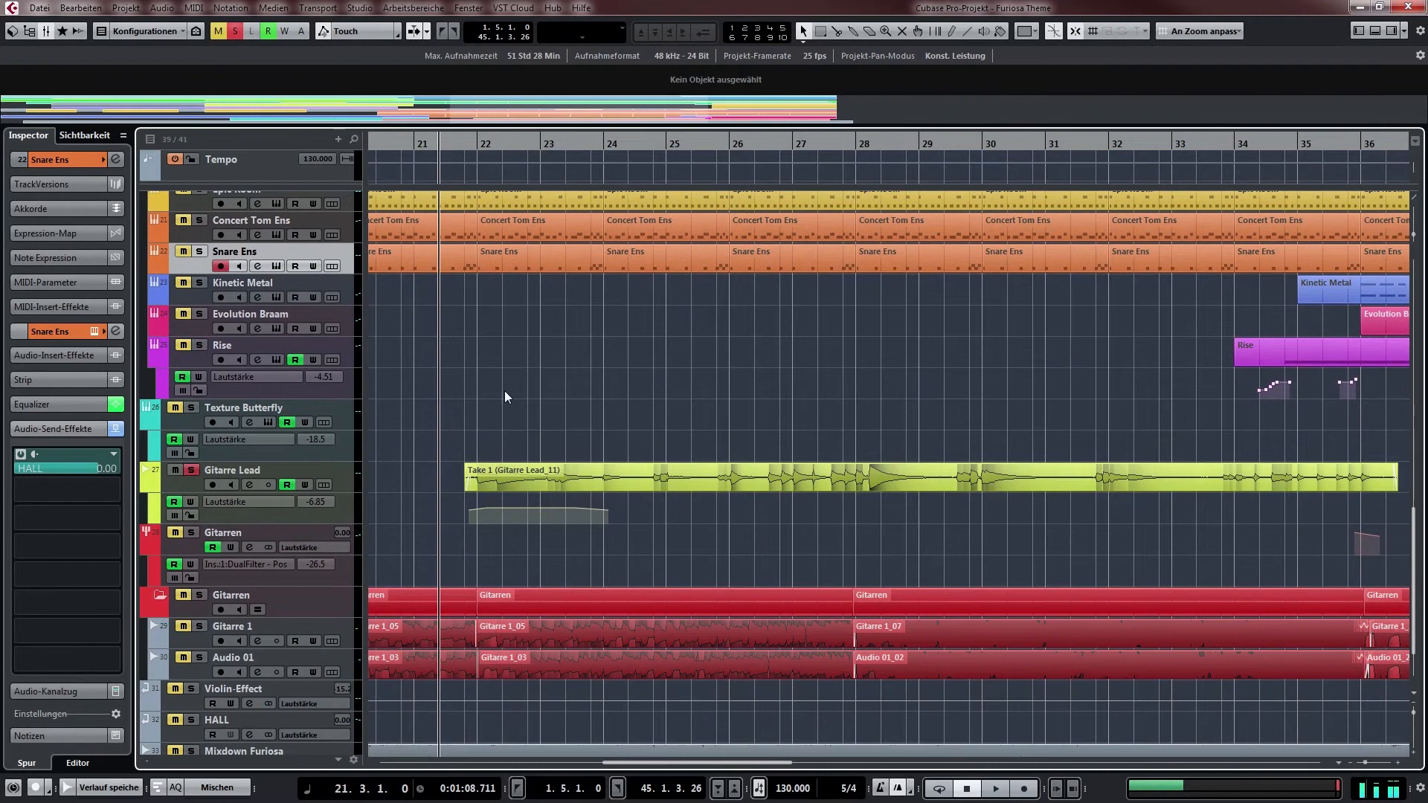
{"action": "key", "text": "space"}
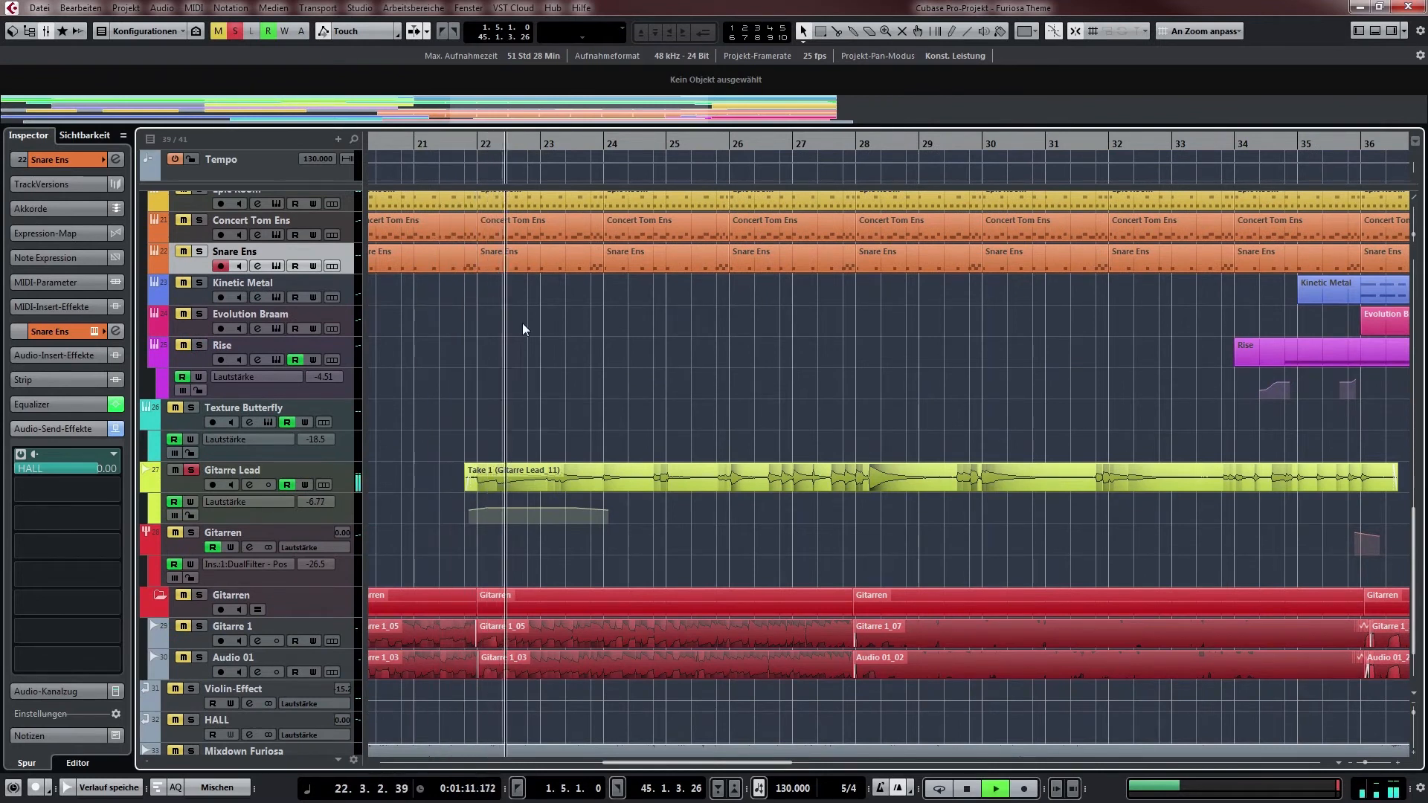
{"action": "scroll", "coordinate": [561, 346], "scroll_direction": "down", "scroll_amount": 3}
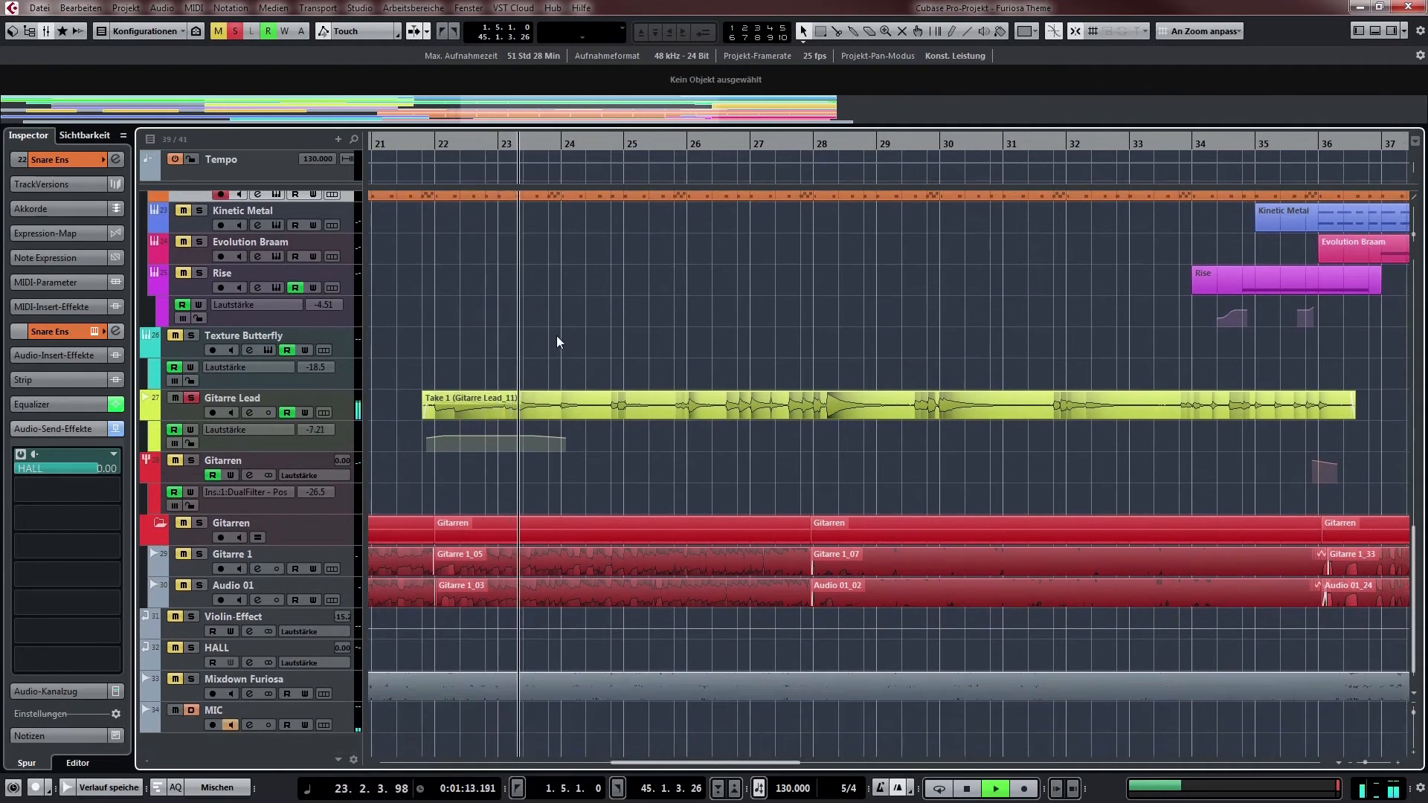
{"action": "key", "text": "space"}
Play the soloed Gitarre Lead from bar 27 into bar 28 and clear its solo
{"action": "left_click", "coordinate": [762, 148]}
{"action": "key", "text": "space"}
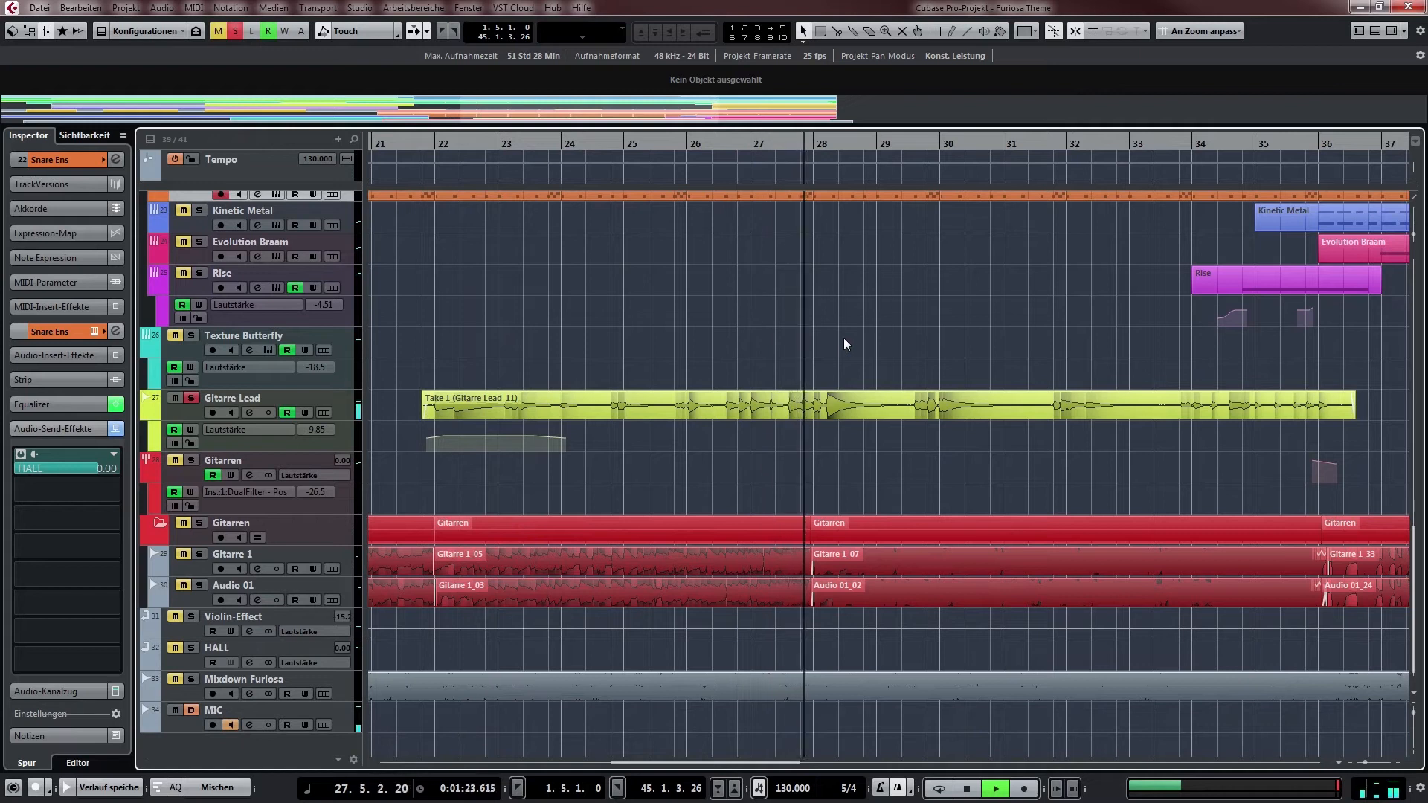
{"action": "key", "text": "space"}
{"action": "left_click", "coordinate": [191, 398]}
Solo the Gitarren folder and play it from just before bar 16
{"action": "left_click_drag", "start_coordinate": [745, 515], "coordinate": [727, 480]}
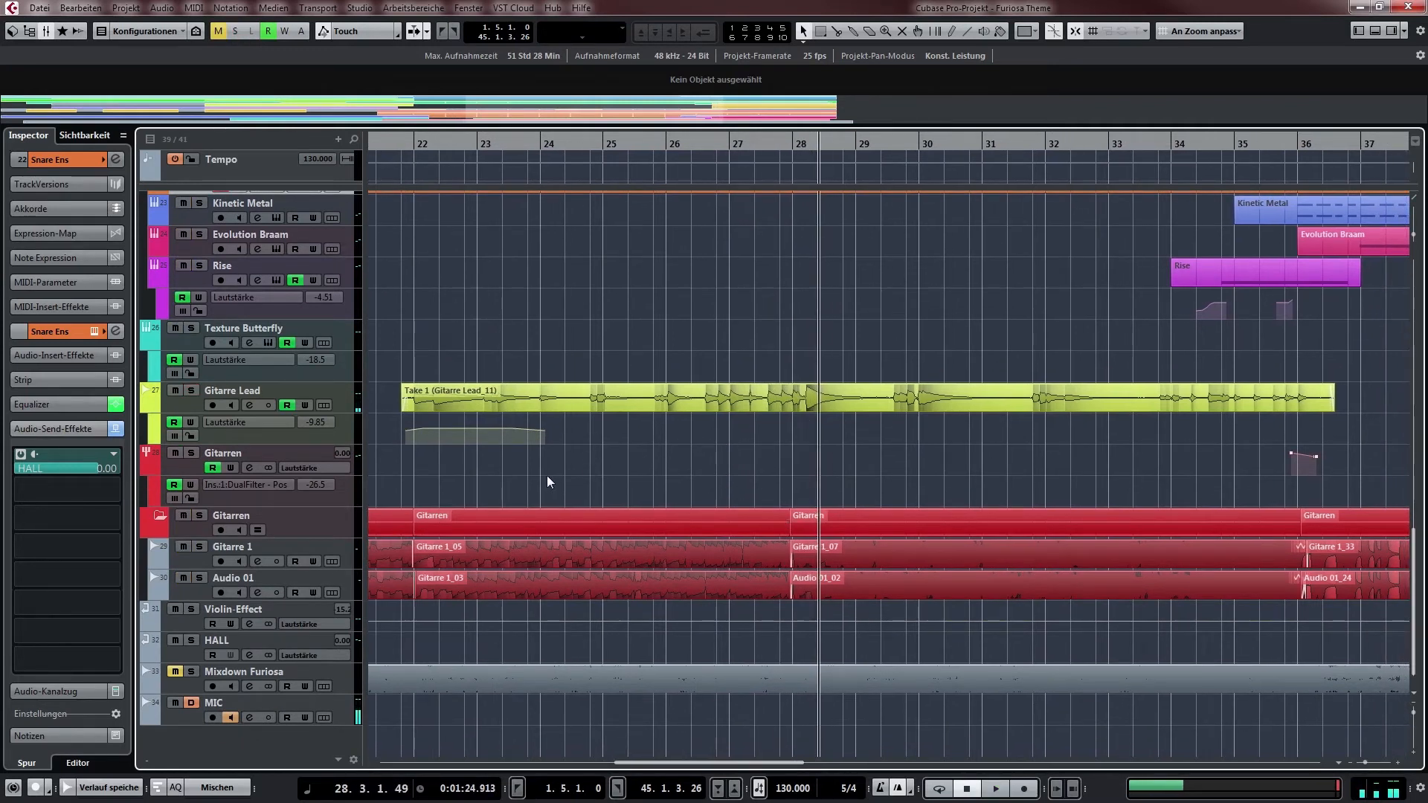
{"action": "left_click_drag", "start_coordinate": [547, 476], "coordinate": [705, 473]}
{"action": "left_click_drag", "start_coordinate": [516, 486], "coordinate": [759, 486]}
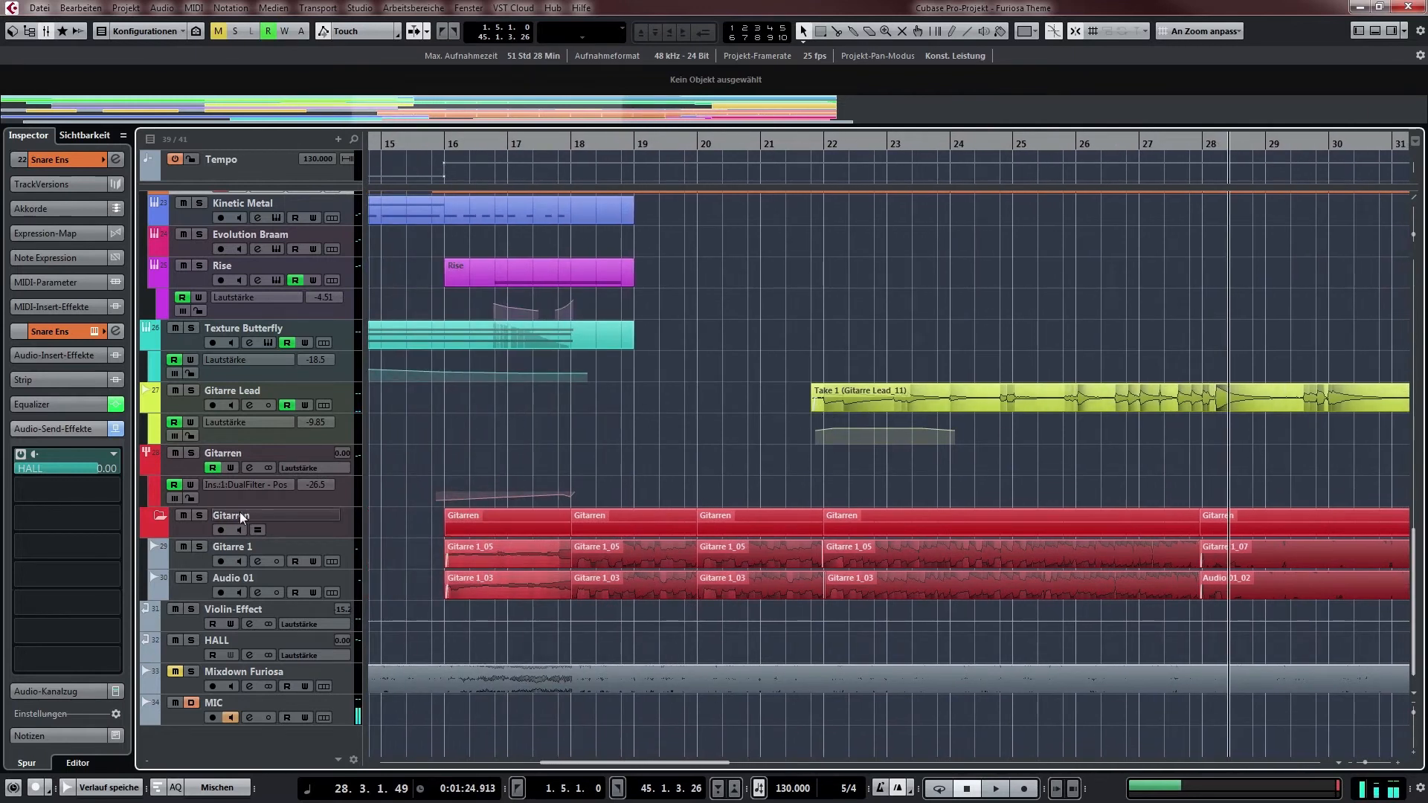
{"action": "left_click", "coordinate": [200, 515]}
{"action": "left_click", "coordinate": [431, 141]}
{"action": "key", "text": "space"}
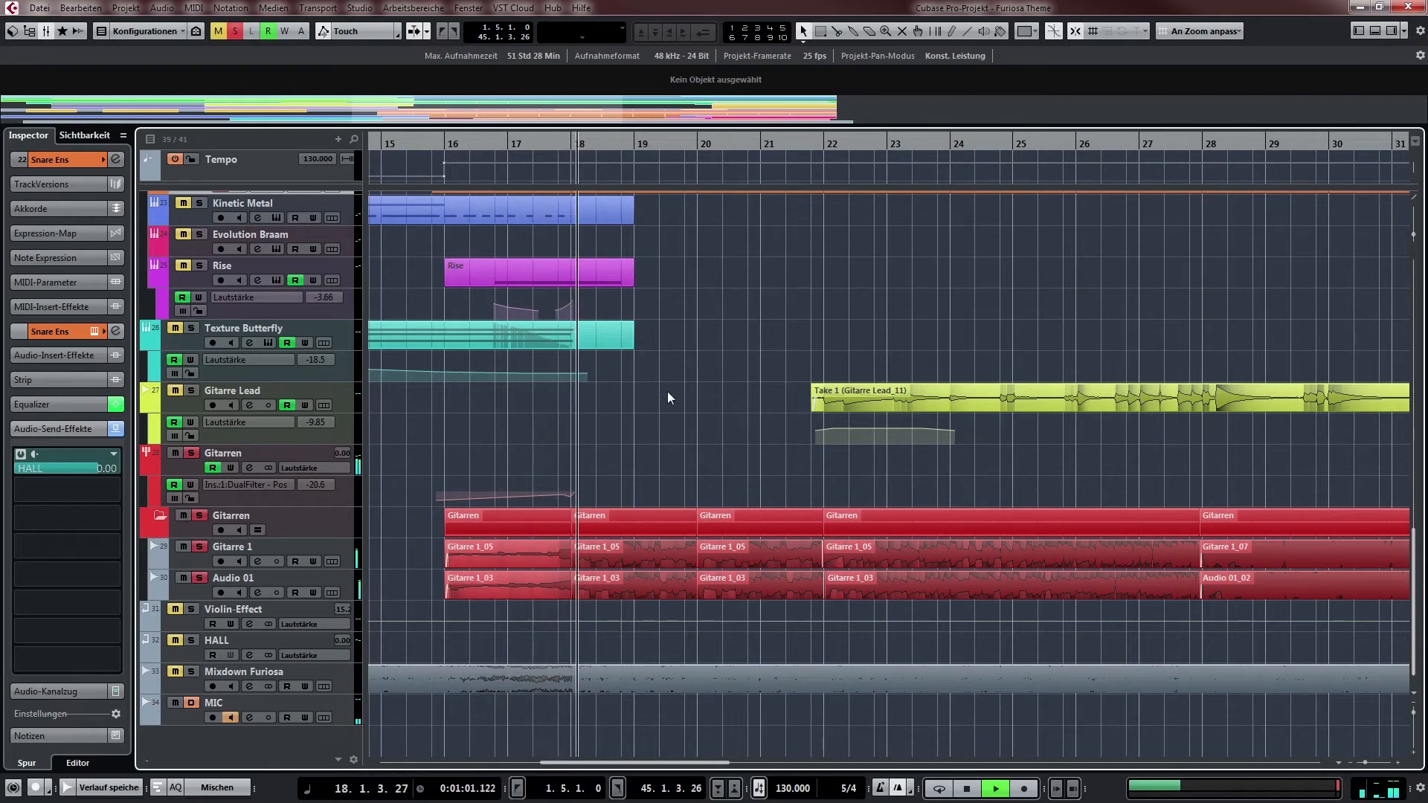
Continue the soloed Gitarren playback from about bar 22
{"action": "scroll", "coordinate": [670, 394], "scroll_direction": "right", "scroll_amount": 5}
{"action": "left_click", "coordinate": [644, 142]}
{"action": "left_click_drag", "start_coordinate": [827, 353], "coordinate": [581, 354]}
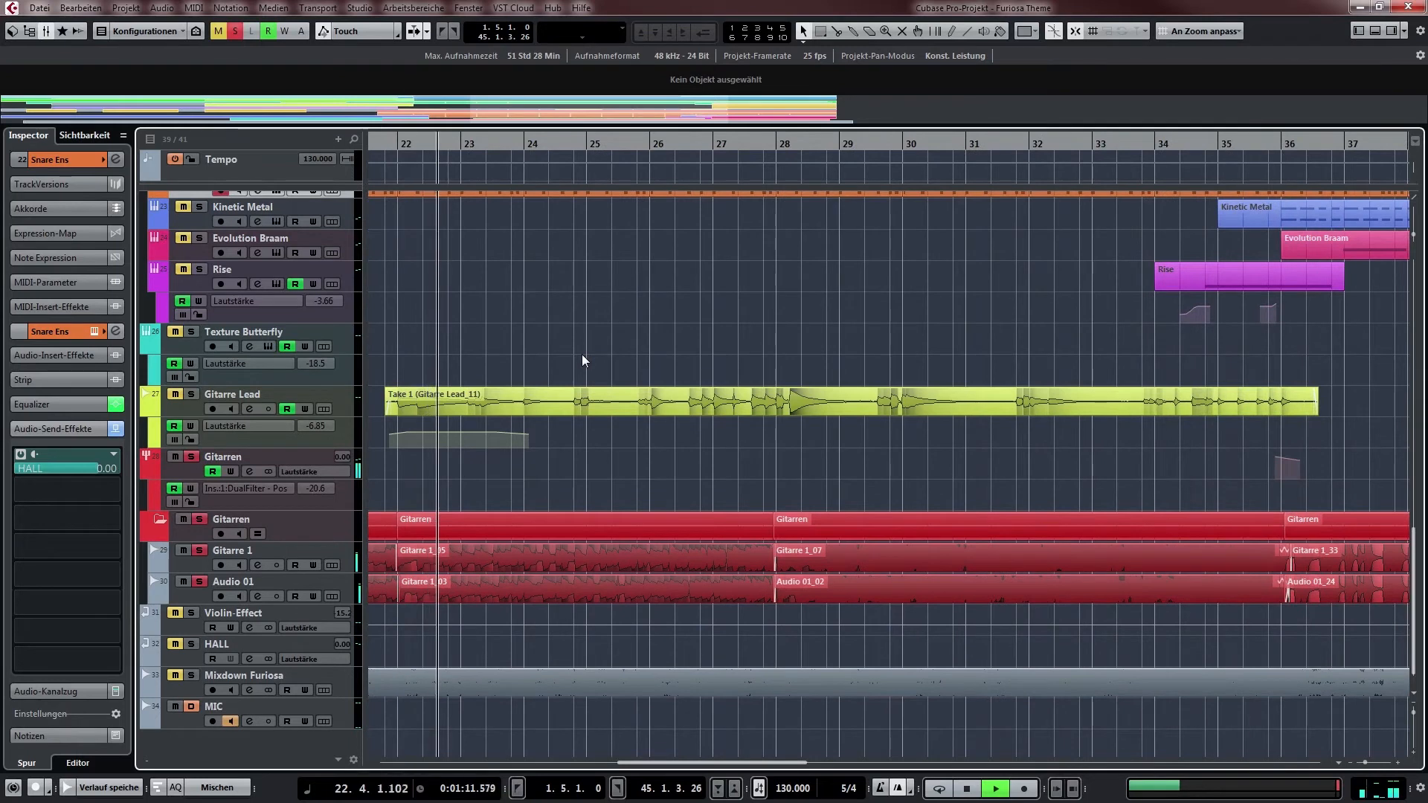
Play the soloed Gitarren from late in bar 28 and stop in bar 32
{"action": "left_click", "coordinate": [716, 142]}
{"action": "key", "text": "space"}
{"action": "left_click", "coordinate": [826, 149]}
{"action": "key", "text": "space"}
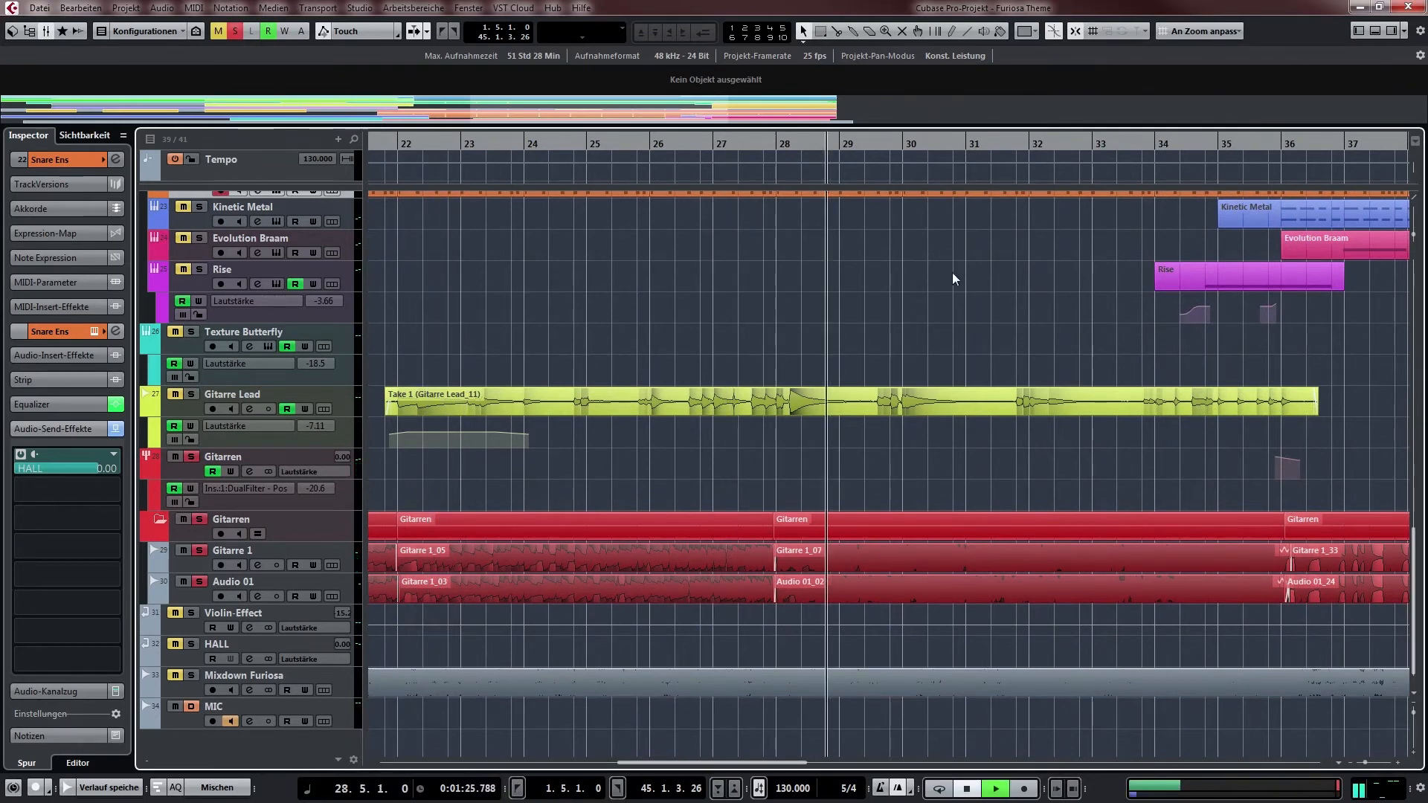
{"action": "left_click_drag", "start_coordinate": [990, 296], "coordinate": [739, 324]}
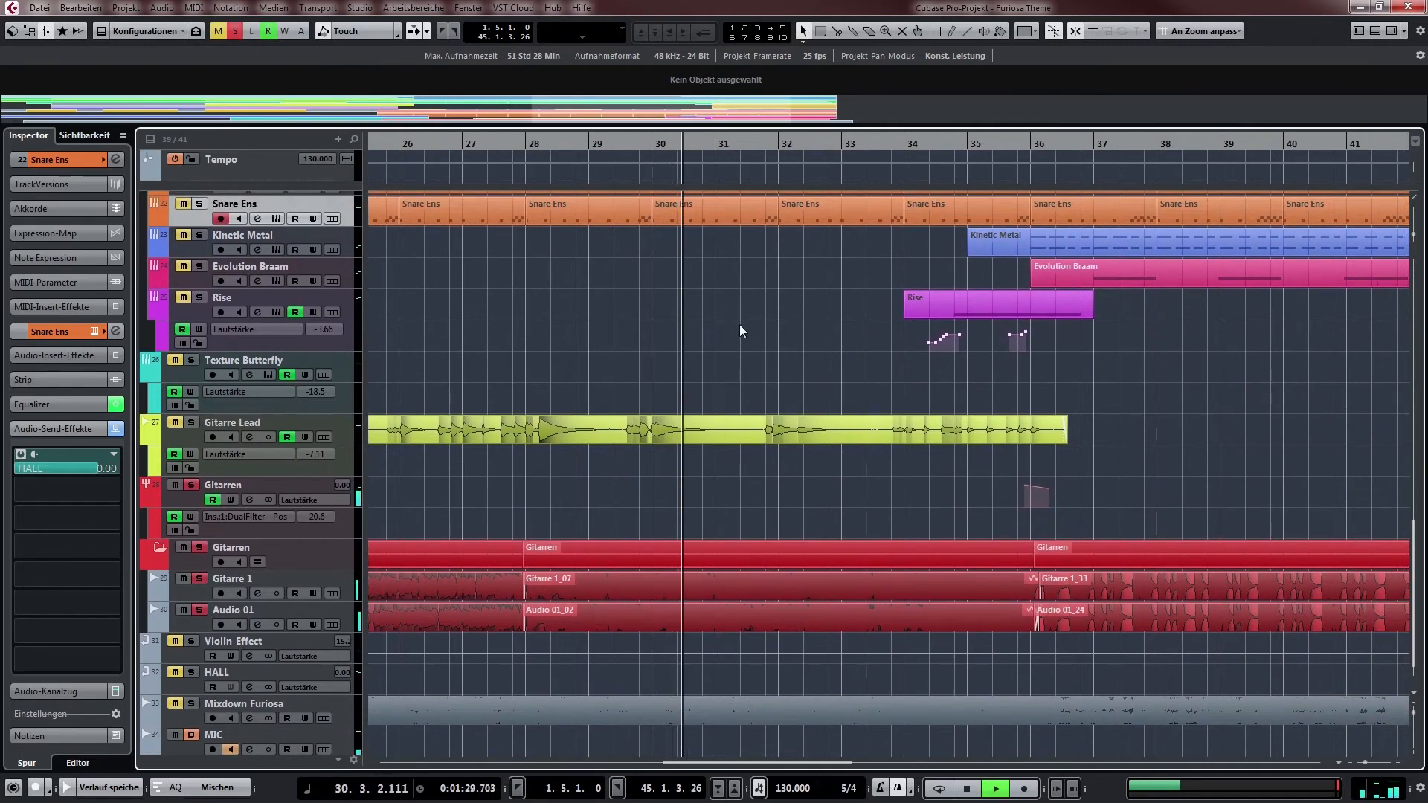
{"action": "left_click_drag", "start_coordinate": [724, 354], "coordinate": [703, 342]}
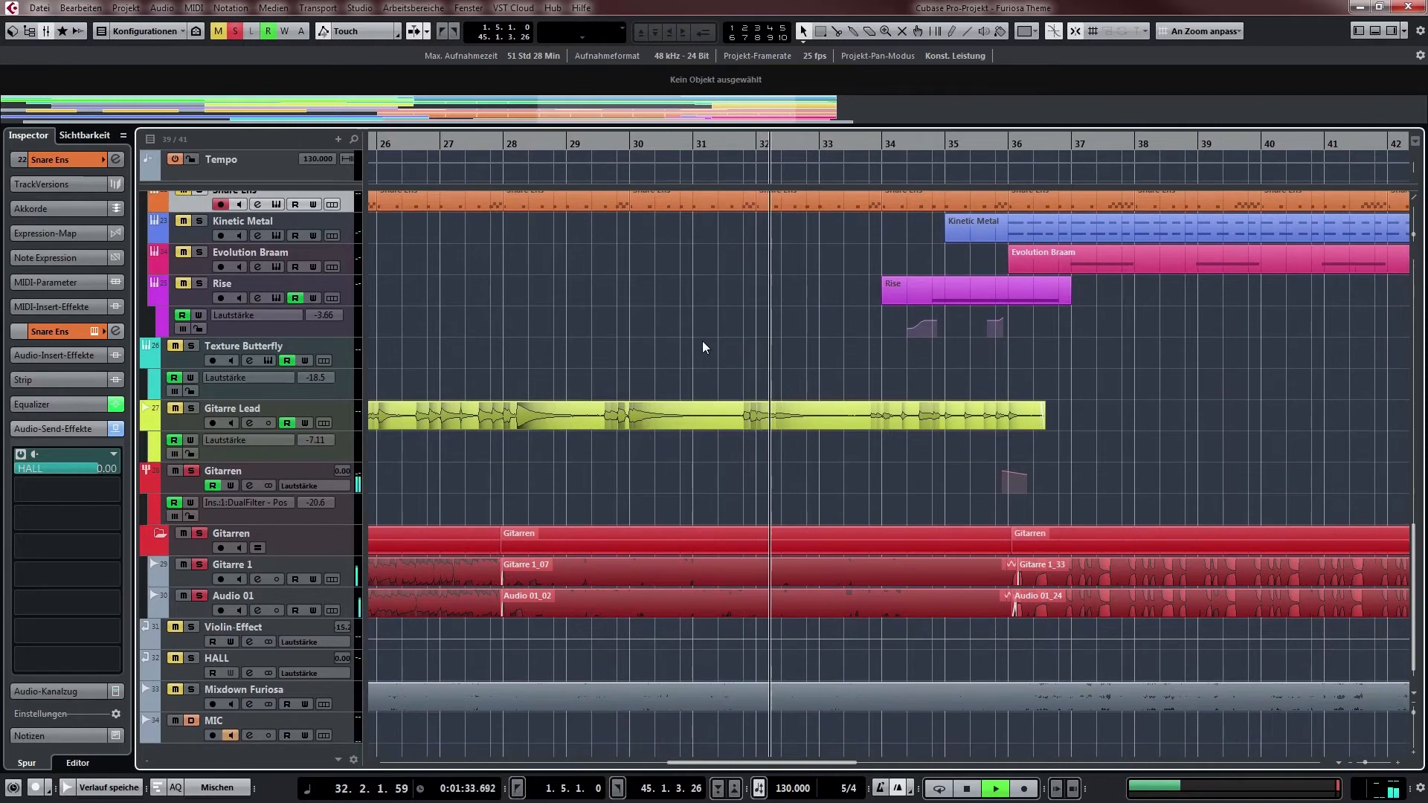
{"action": "key", "text": "space"}
{"action": "left_click_drag", "start_coordinate": [563, 341], "coordinate": [584, 342]}
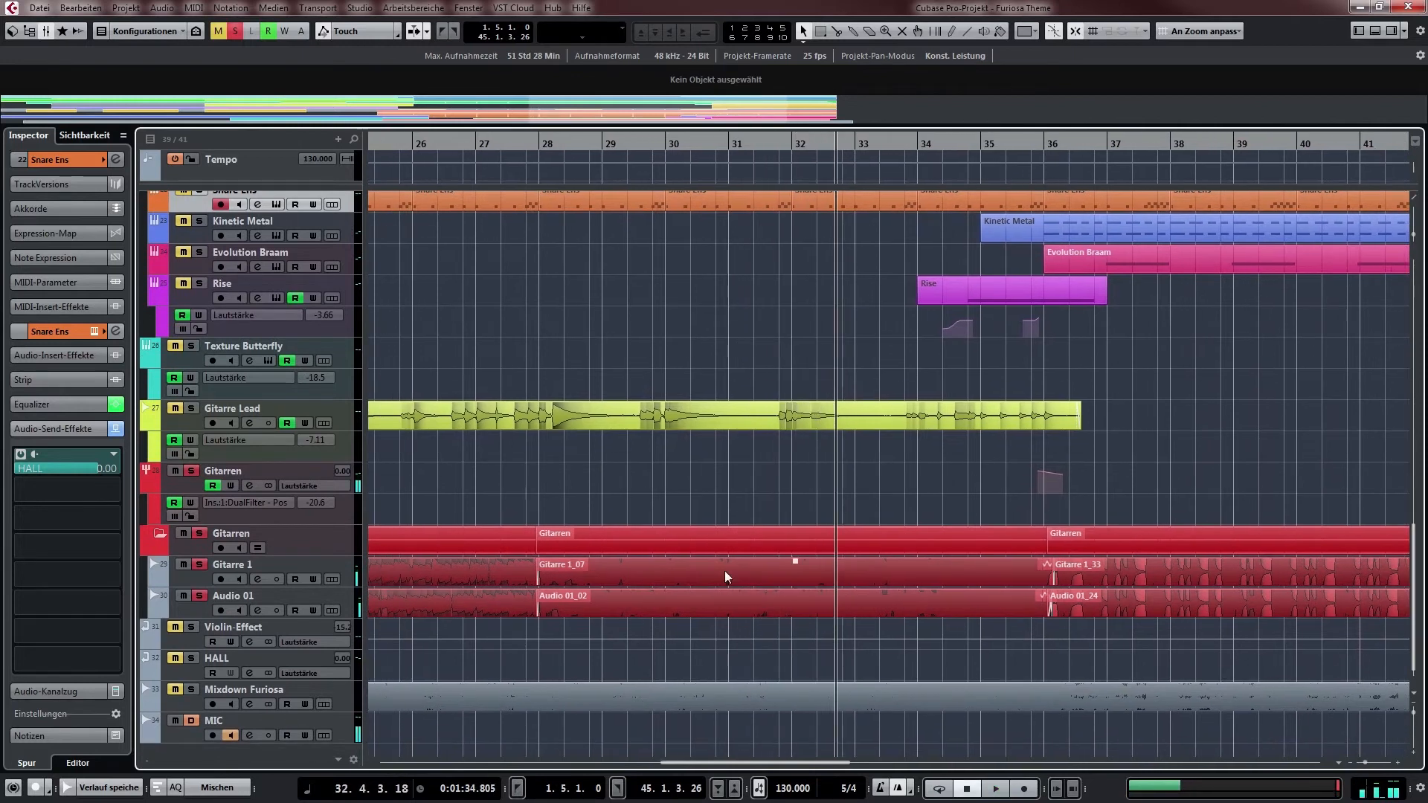
{"action": "left_click_drag", "start_coordinate": [564, 497], "coordinate": [818, 478]}
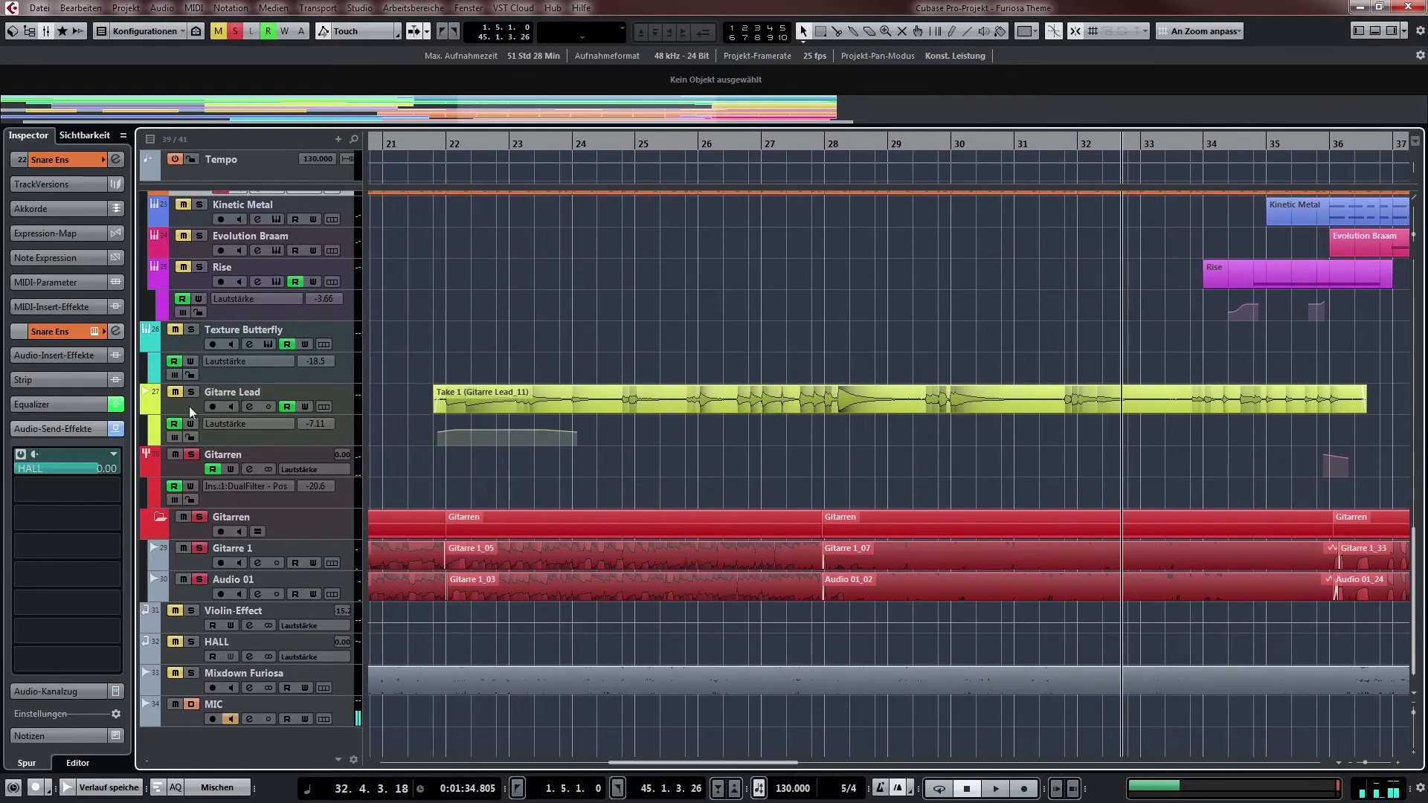
Play Gitarre Lead soloed together with the Gitarren from bar 28, select the Gitarre Lead track and stop in bar 30
{"action": "left_click", "coordinate": [858, 165]}
{"action": "key", "text": "space"}
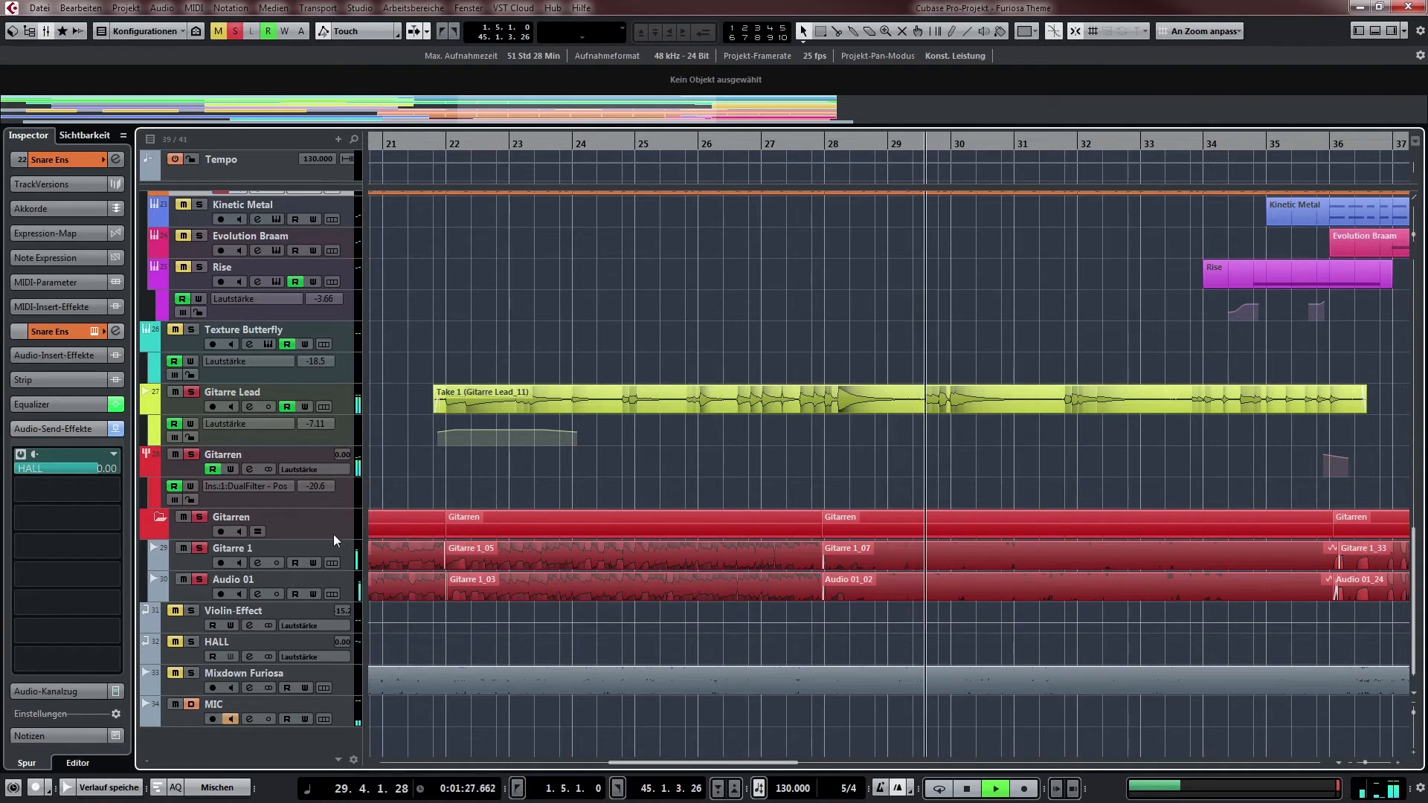
{"action": "left_click", "coordinate": [344, 391]}
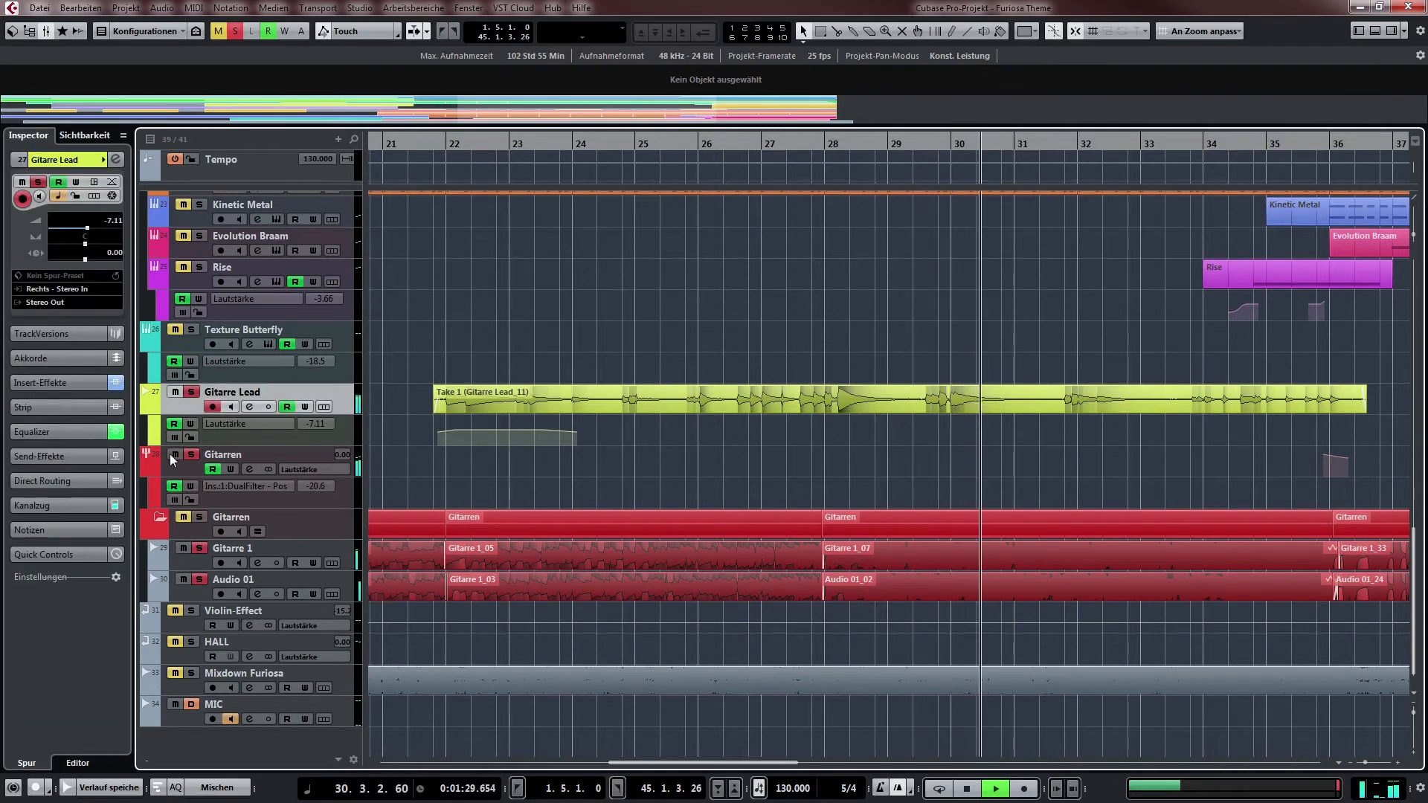
{"action": "key", "text": "space"}
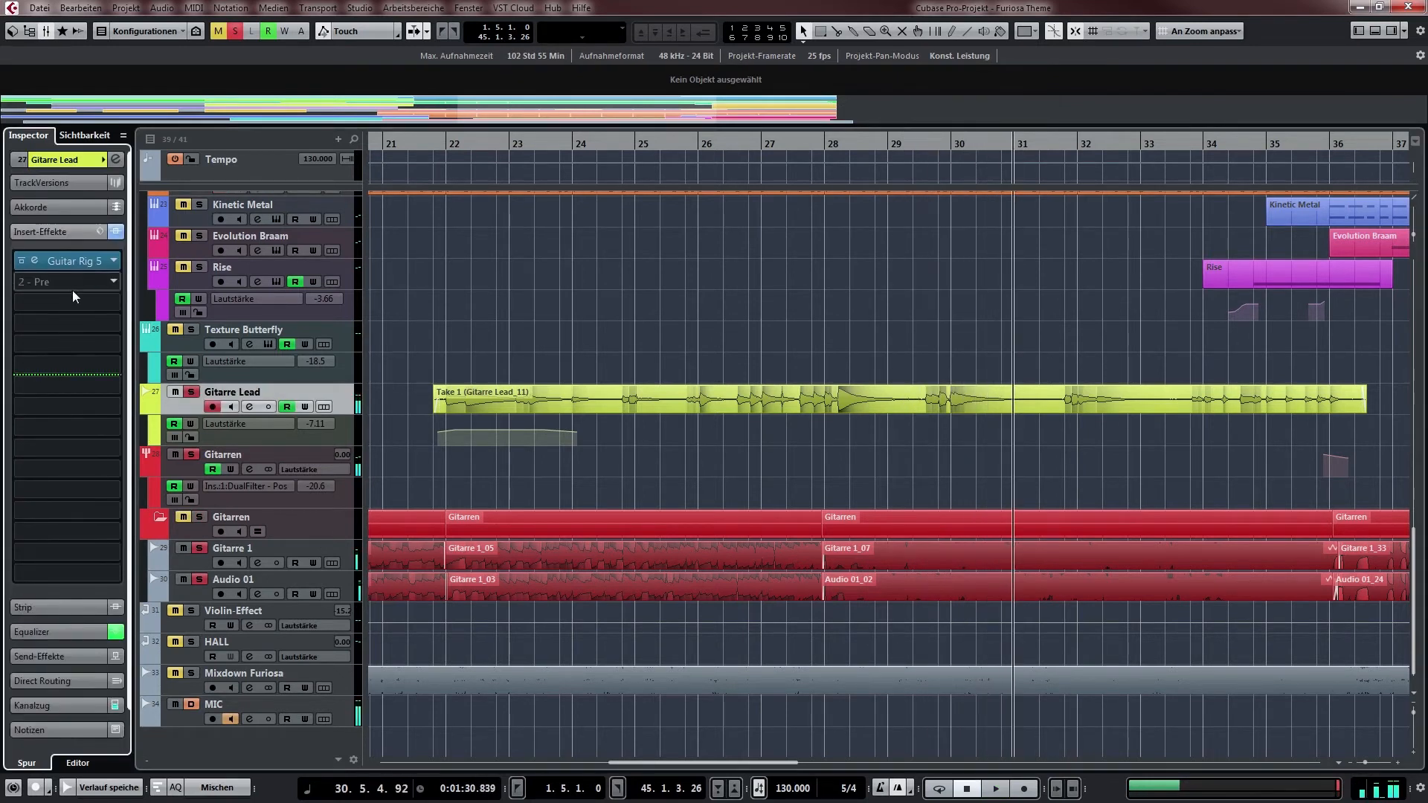
Show the Guitar Rig 5 insert on Gitarre Lead with its Rammfire Lead A preset, and close it
{"action": "left_click", "coordinate": [33, 261]}
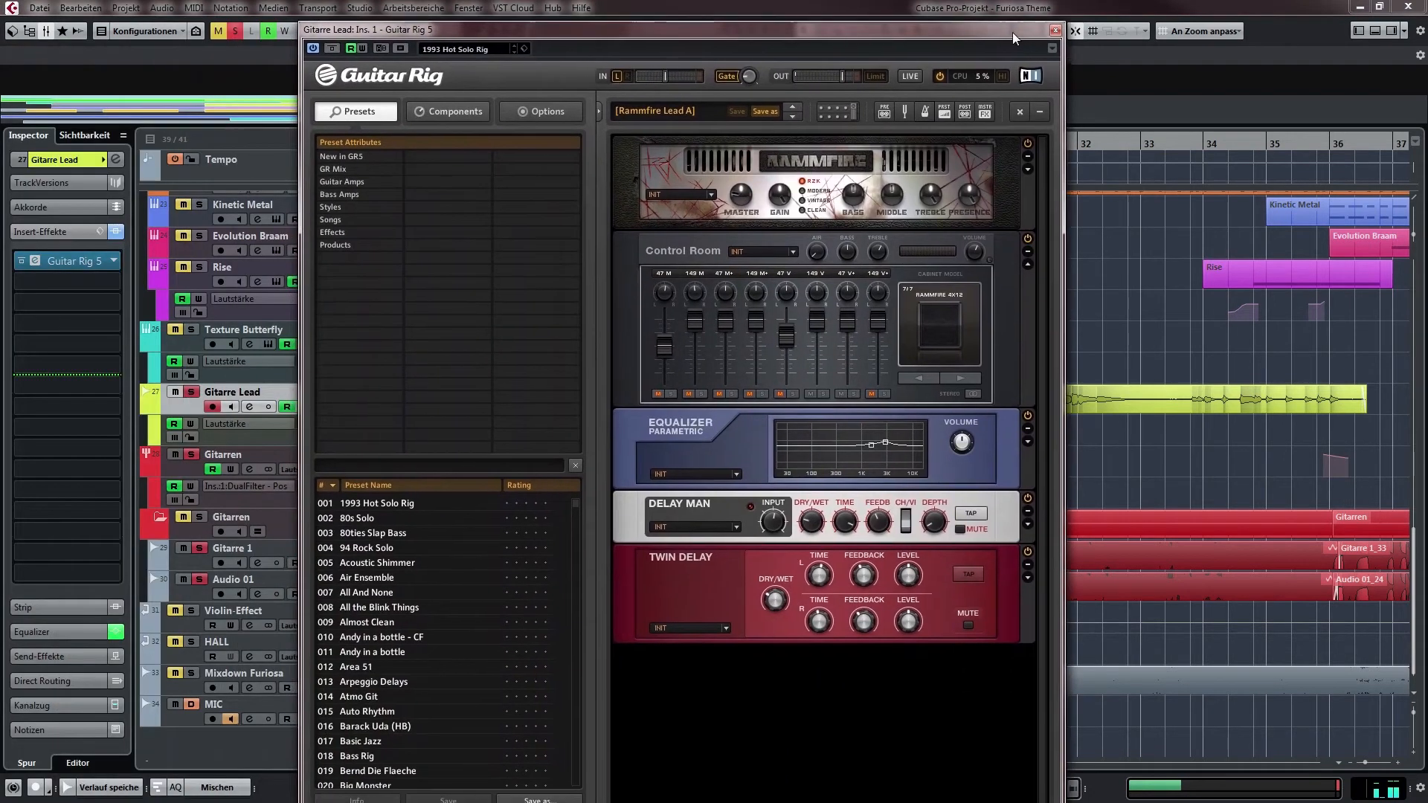
{"action": "left_click_drag", "start_coordinate": [1012, 33], "coordinate": [1012, 19]}
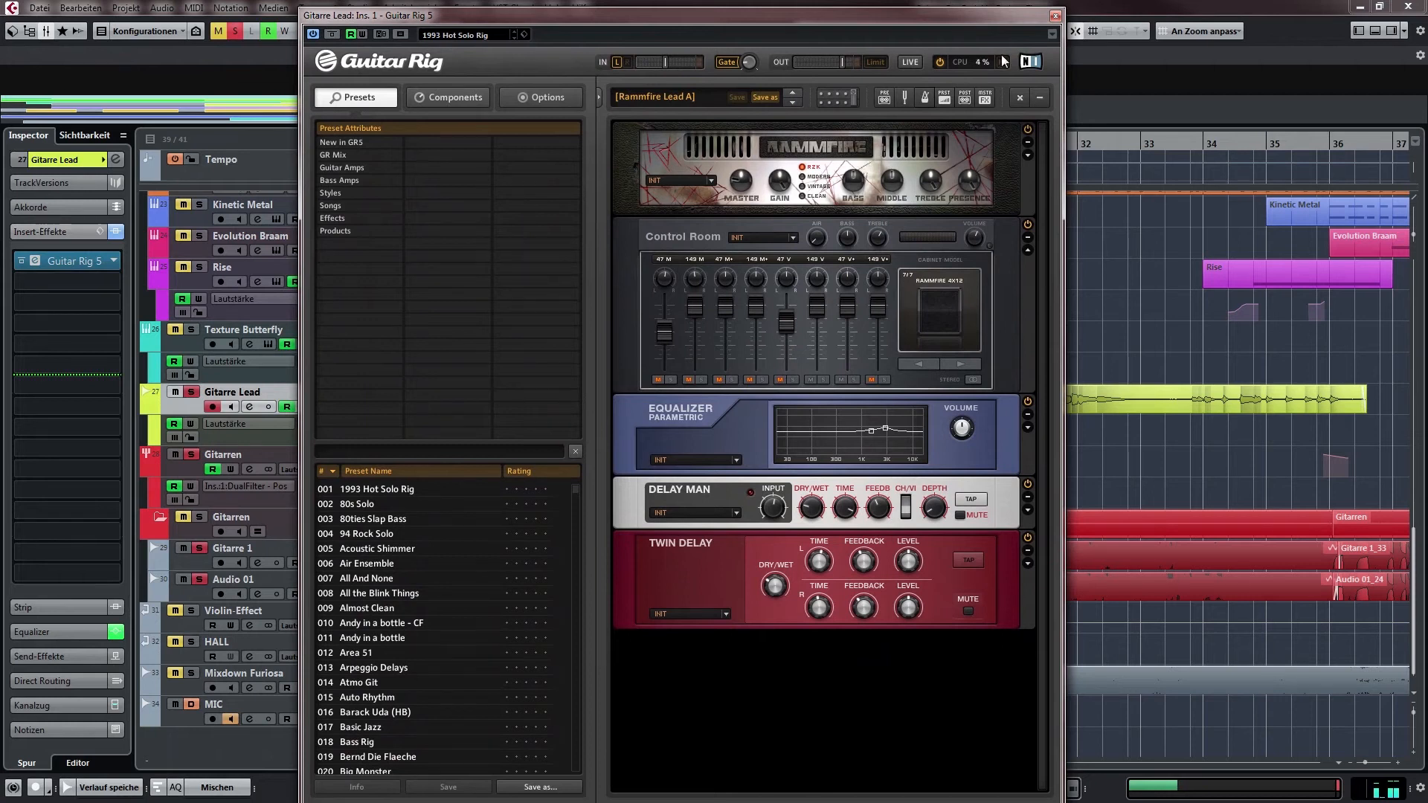
{"action": "left_click", "coordinate": [1055, 18]}
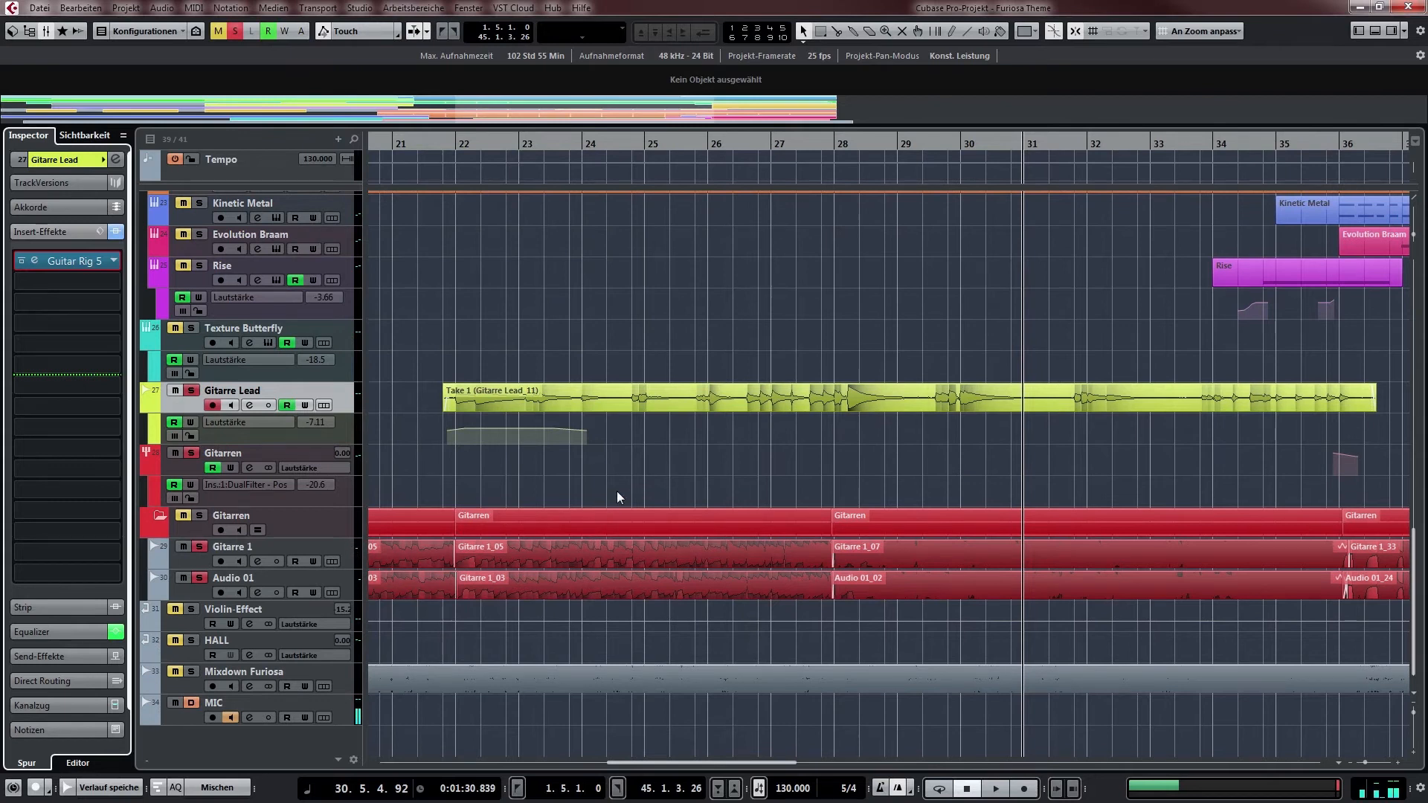
Solo the Rise track, play it from about bar 16, show its Rise & Hit instrument in Kontakt, and clear the solo
{"action": "left_click", "coordinate": [702, 467]}
{"action": "scroll", "coordinate": [812, 473], "scroll_direction": "up", "scroll_amount": 1}
{"action": "scroll", "coordinate": [812, 473], "scroll_direction": "right", "scroll_amount": 5}
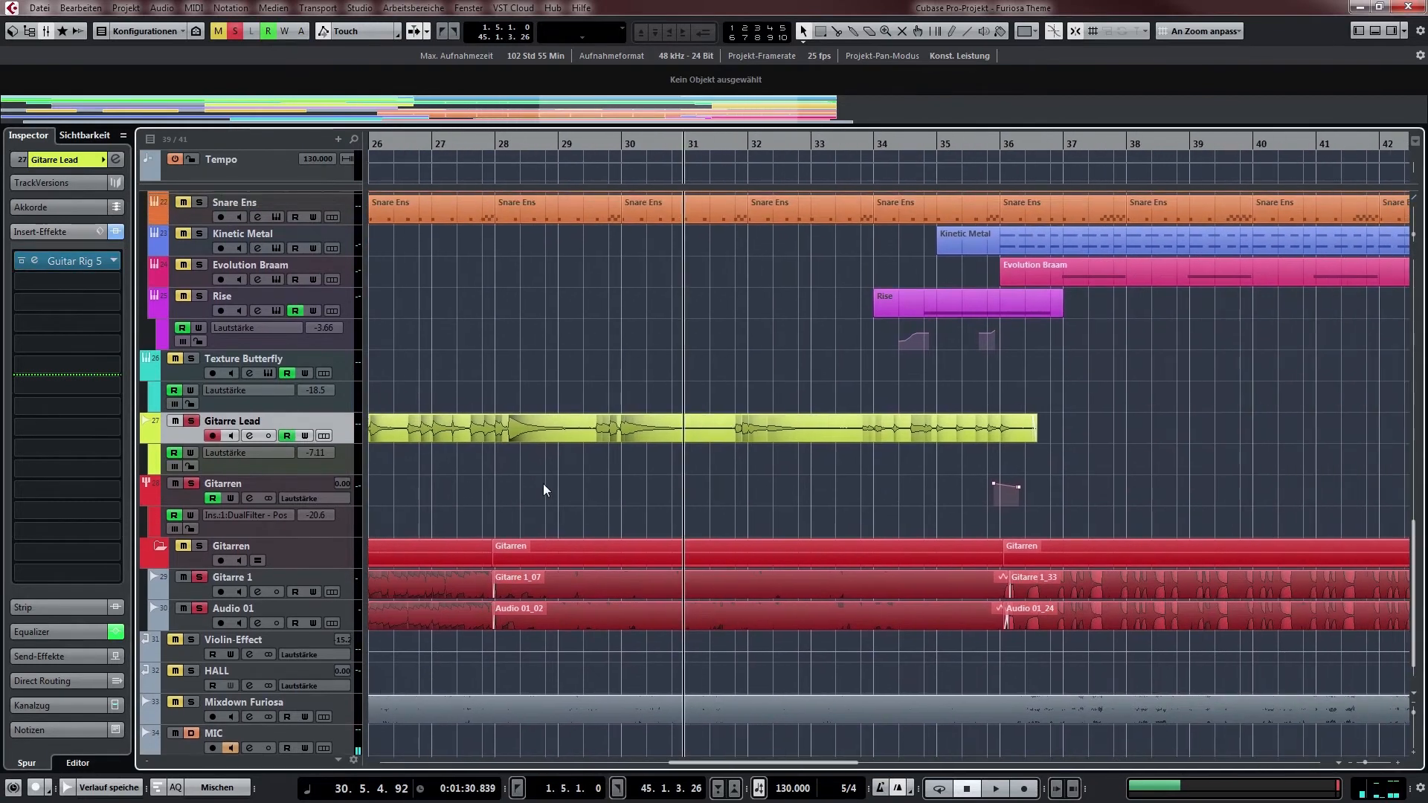
{"action": "scroll", "coordinate": [671, 404], "scroll_direction": "up", "scroll_amount": 6}
{"action": "scroll", "coordinate": [888, 407], "scroll_direction": "right", "scroll_amount": 2}
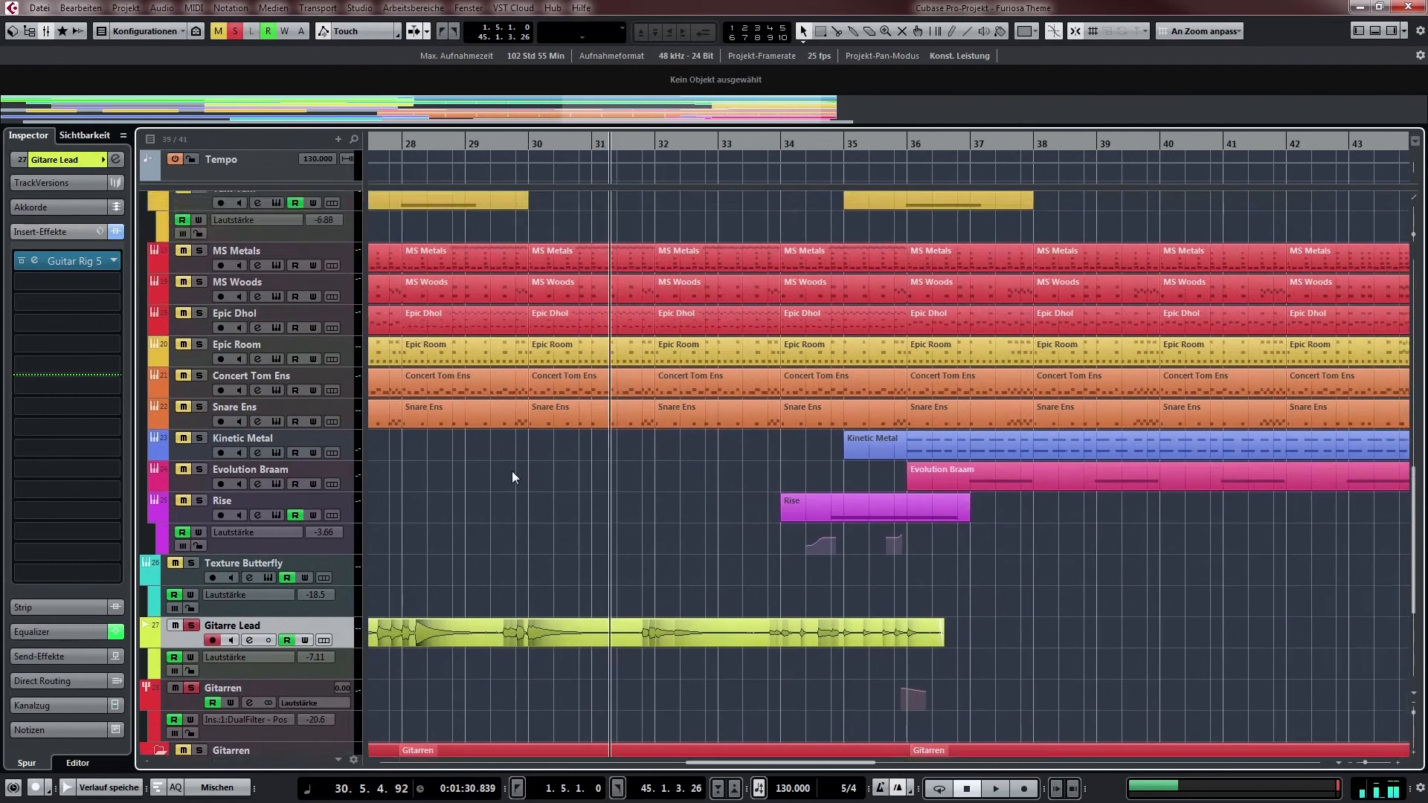
{"action": "scroll", "coordinate": [525, 515], "scroll_direction": "left", "scroll_amount": 14}
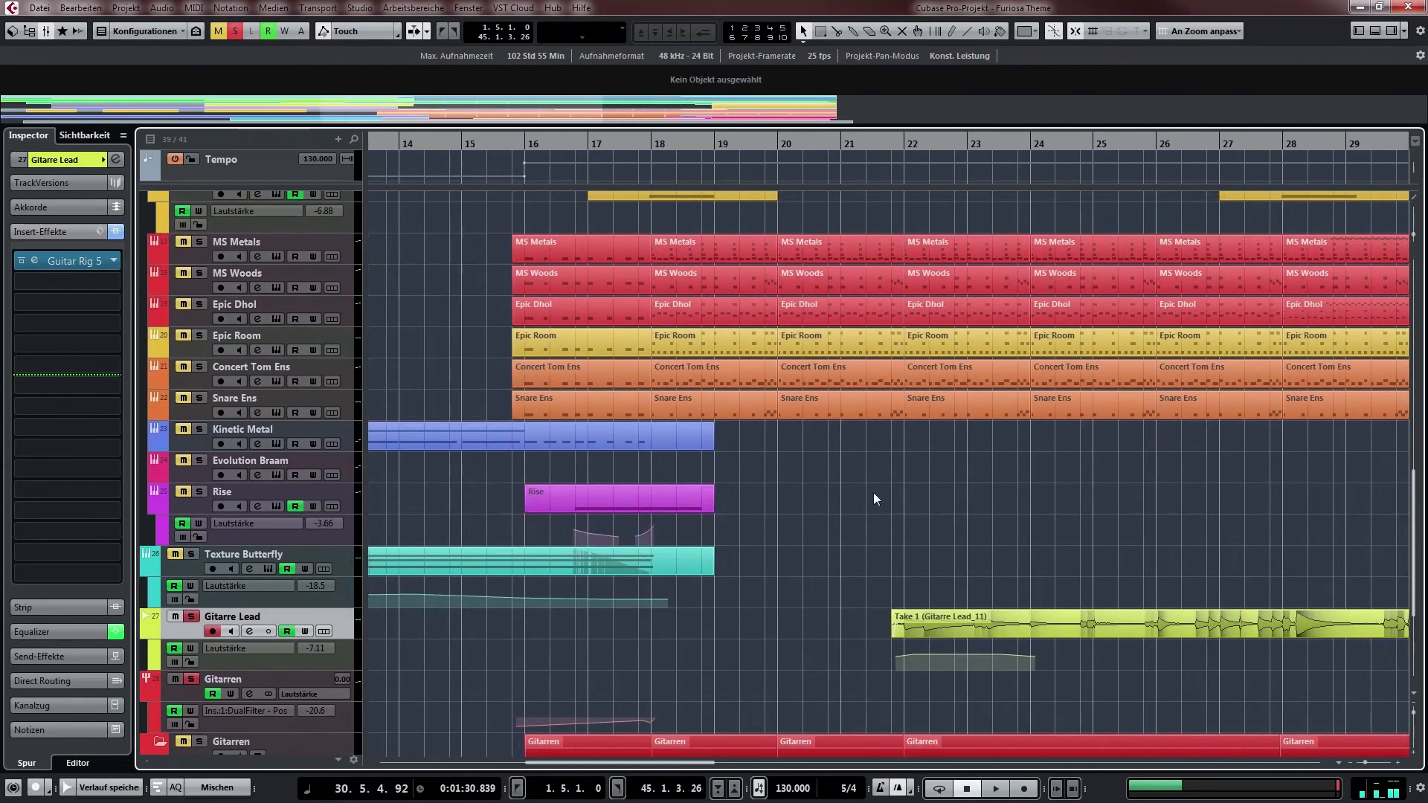
{"action": "left_click", "coordinate": [240, 493]}
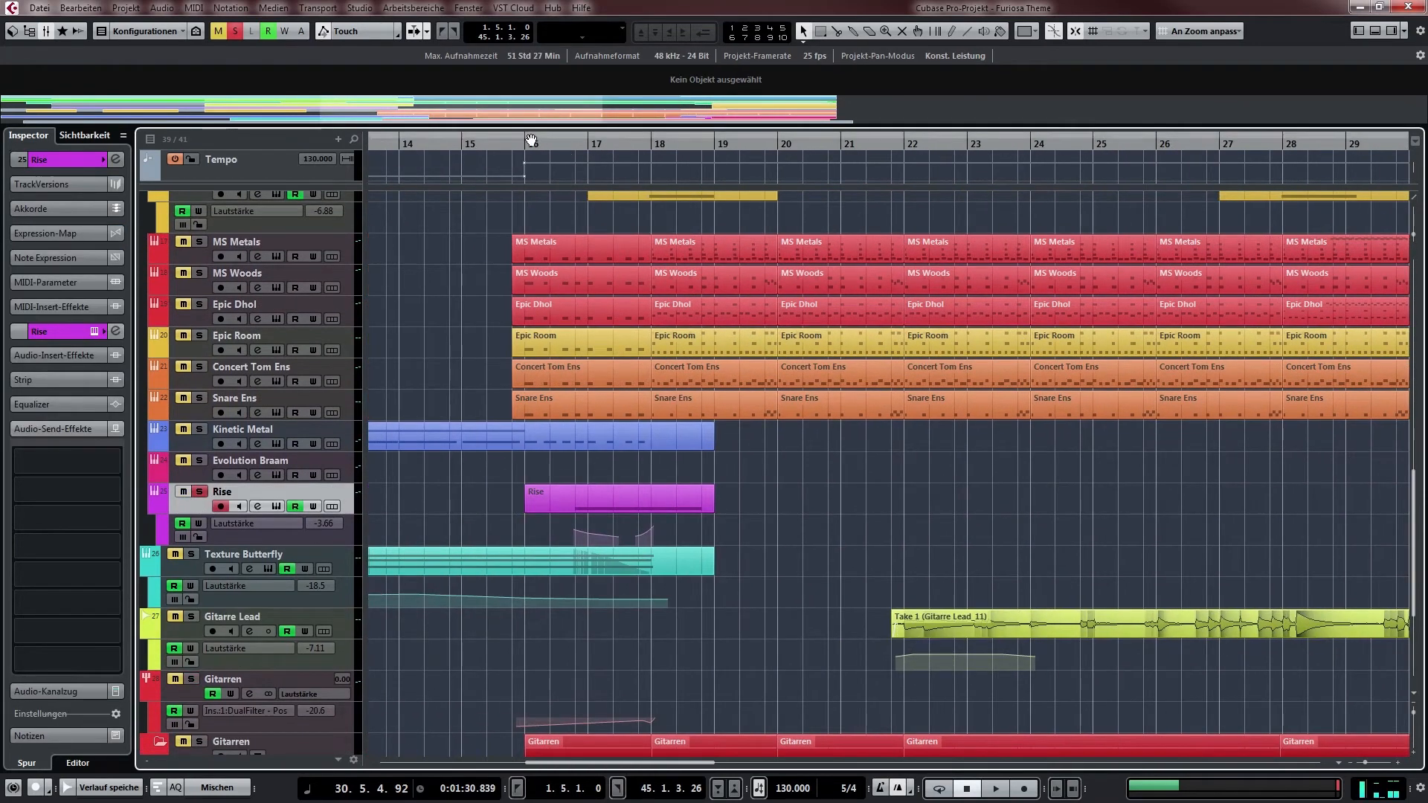
{"action": "left_click", "coordinate": [561, 149]}
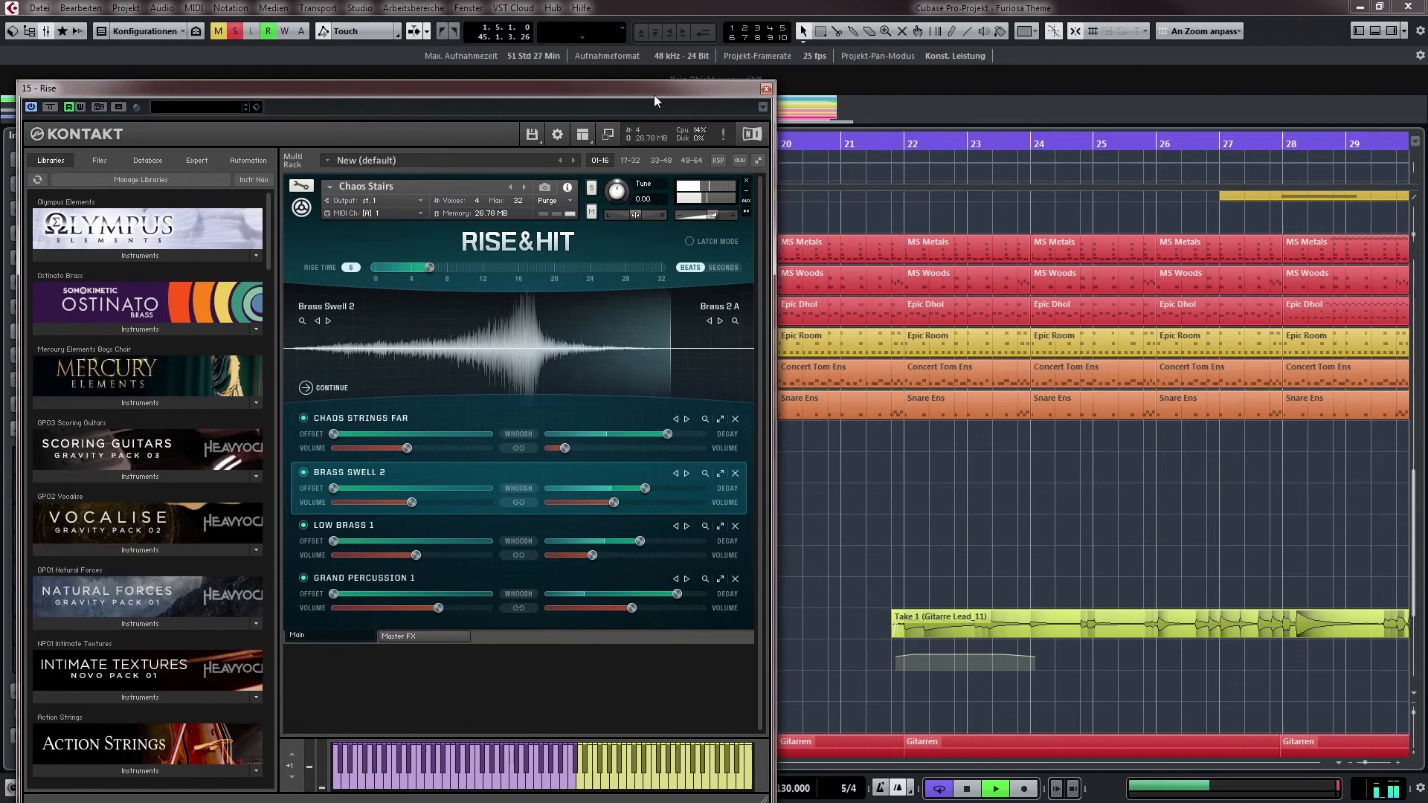
{"action": "key", "text": "Escape"}
{"action": "key", "text": "space"}
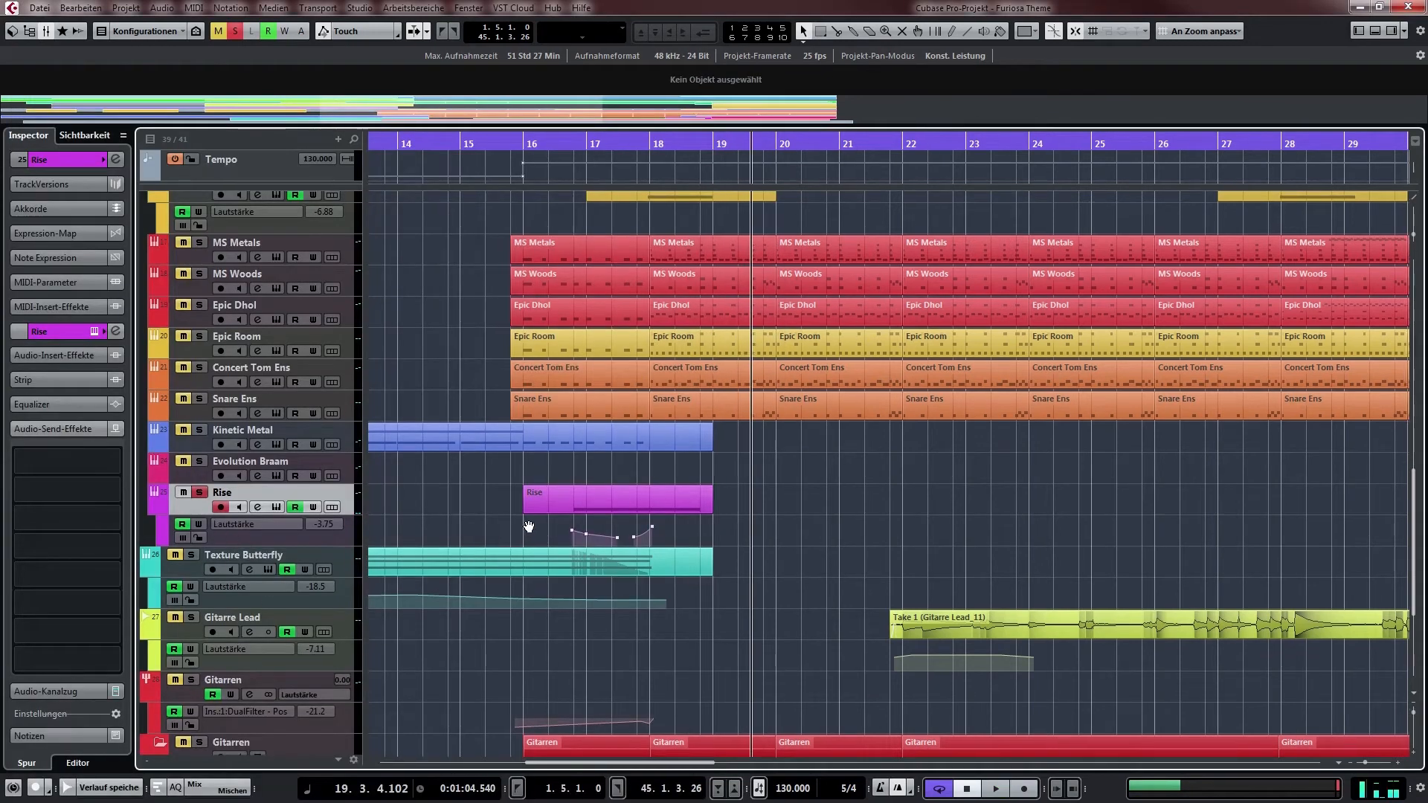
{"action": "scroll", "coordinate": [529, 527], "scroll_direction": "up", "scroll_amount": 2}
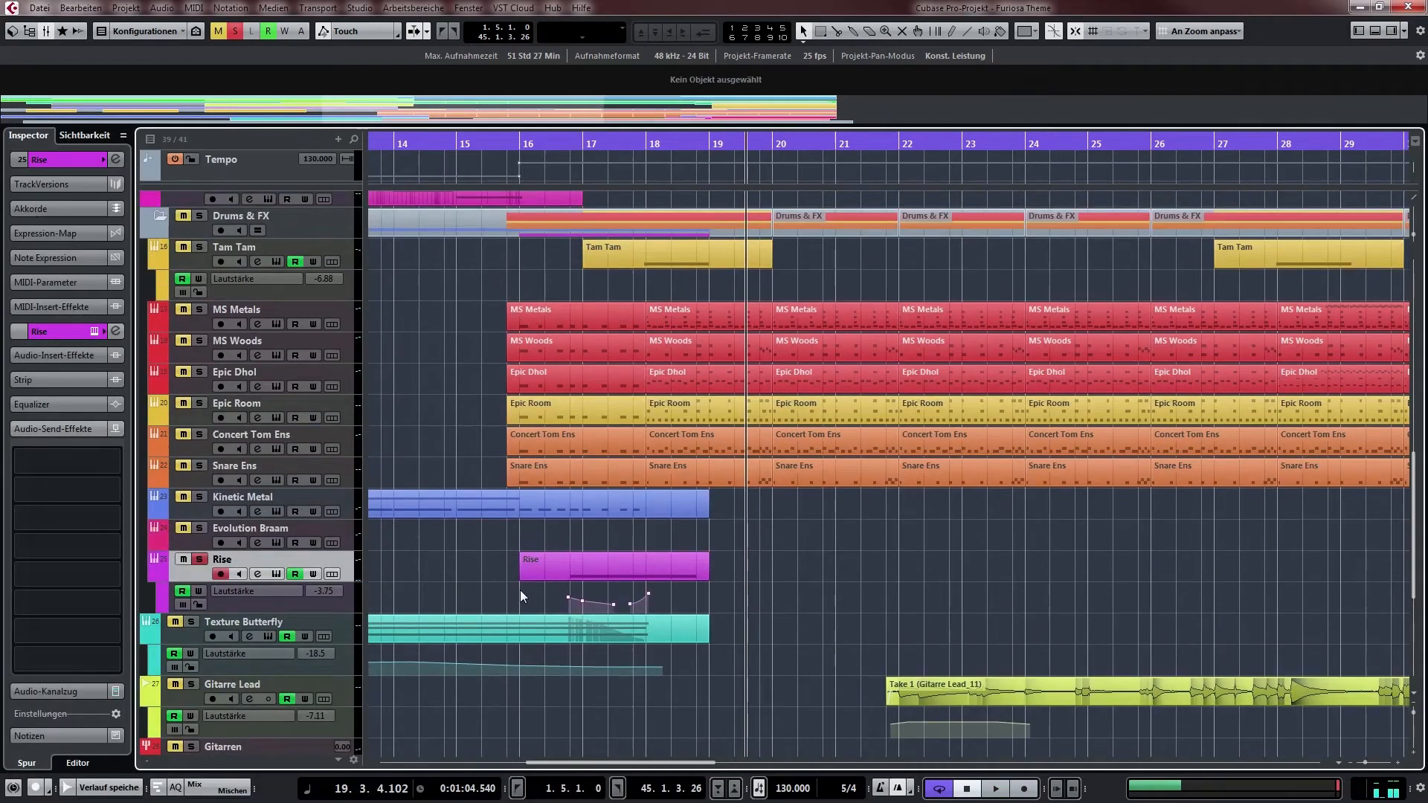
{"action": "left_click", "coordinate": [199, 559]}
Solo Celli Textures, play it from bar 19 into bar 21 with cycle mode switched off, and clear its solo
{"action": "scroll", "coordinate": [644, 685], "scroll_direction": "up", "scroll_amount": 10}
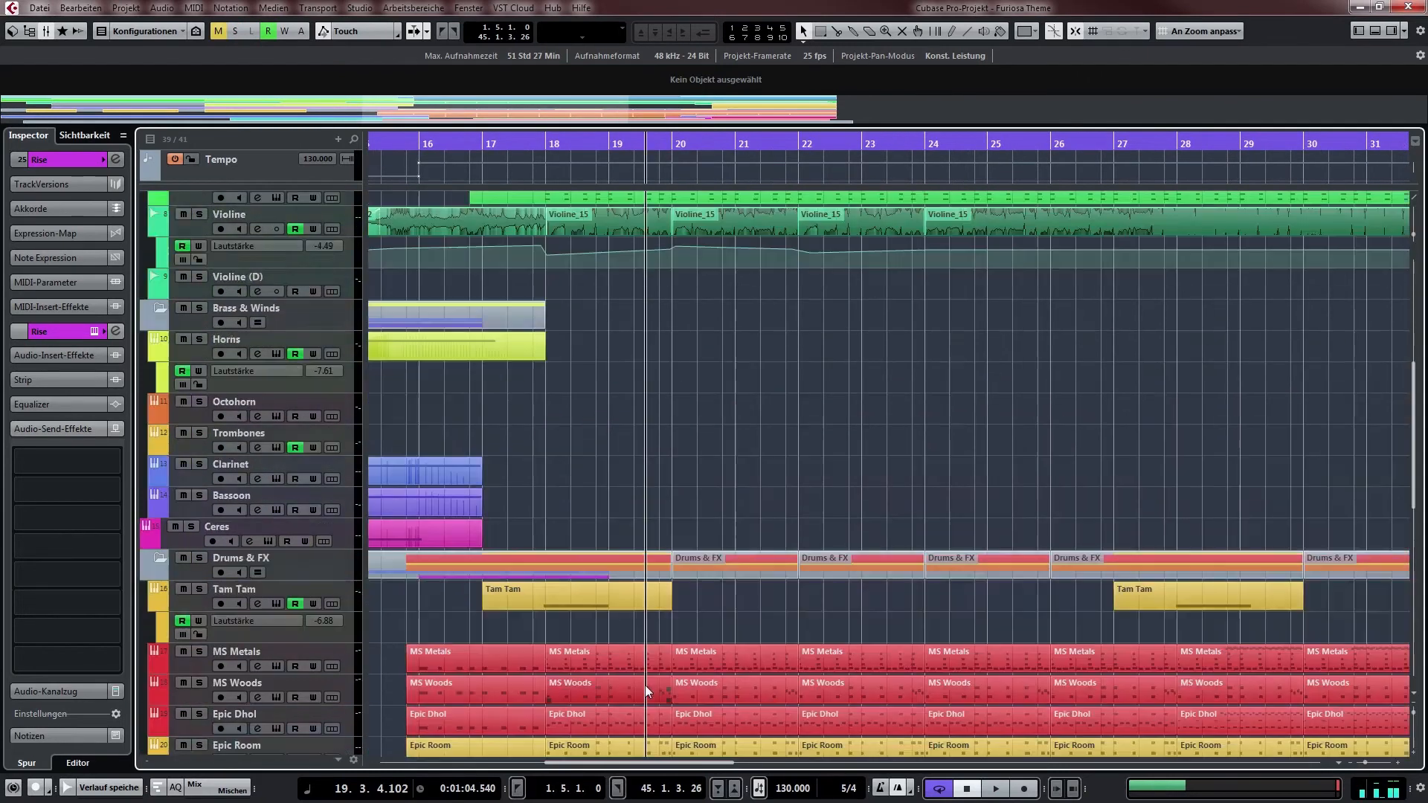
{"action": "scroll", "coordinate": [766, 412], "scroll_direction": "up", "scroll_amount": 2}
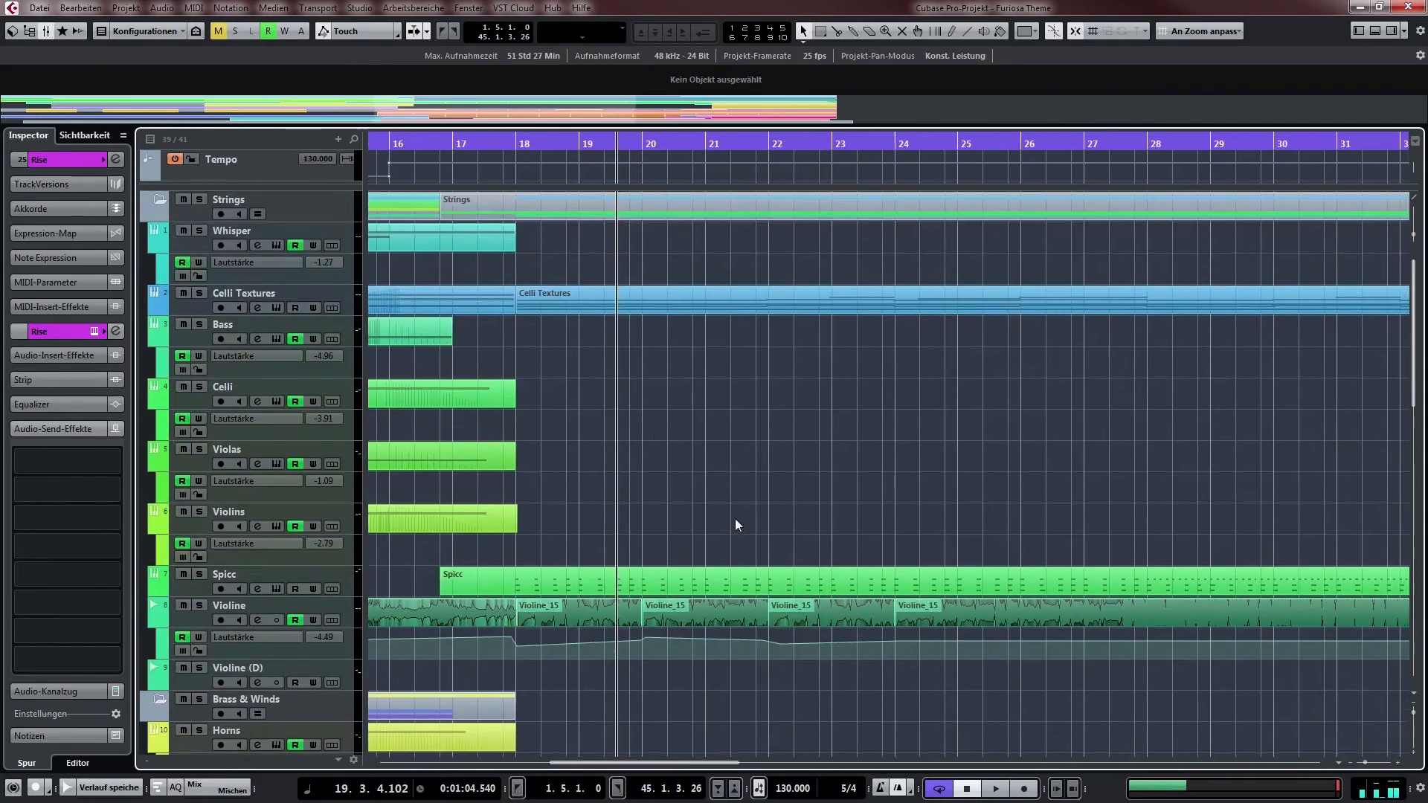
{"action": "left_click", "coordinate": [198, 293]}
{"action": "key", "text": "space"}
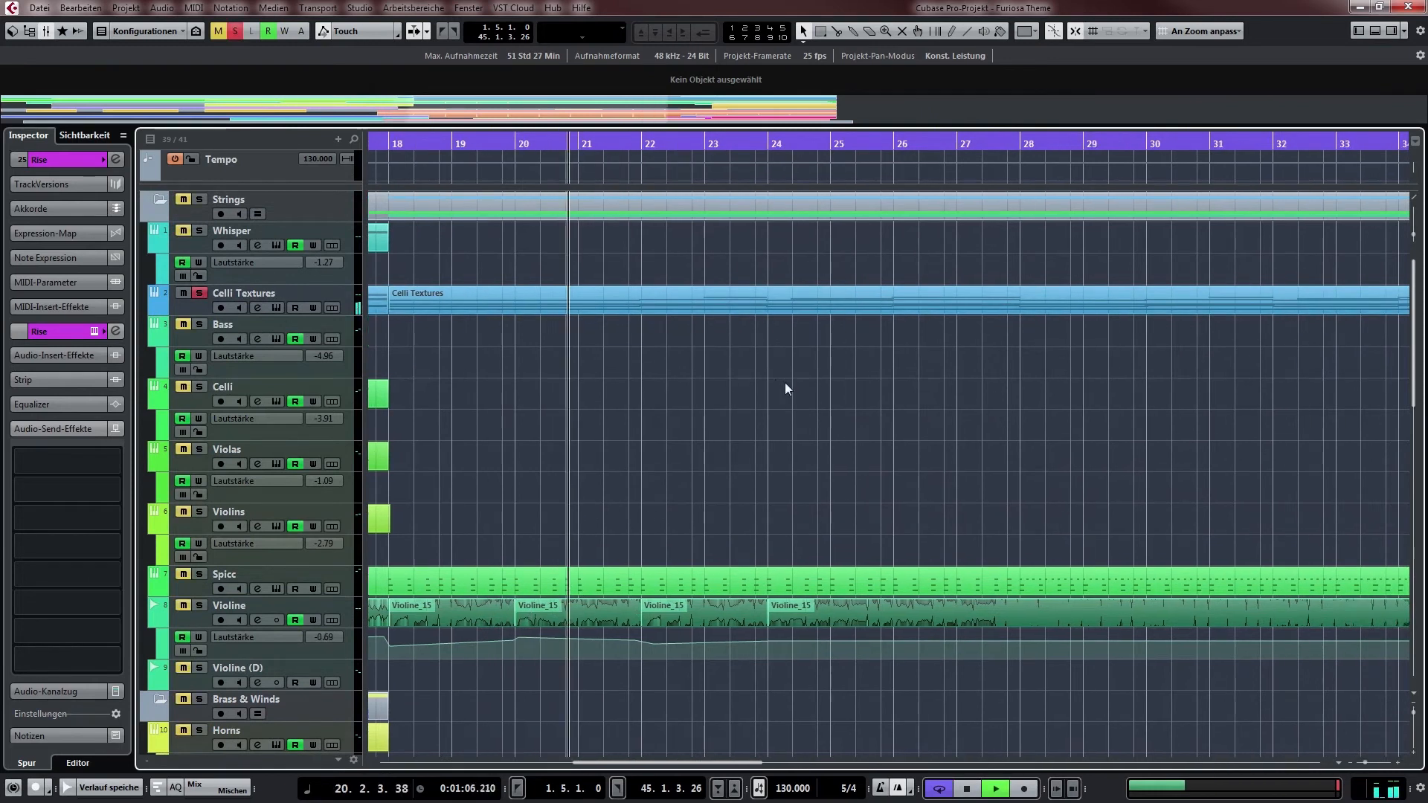
{"action": "key", "text": "KP_Divide"}
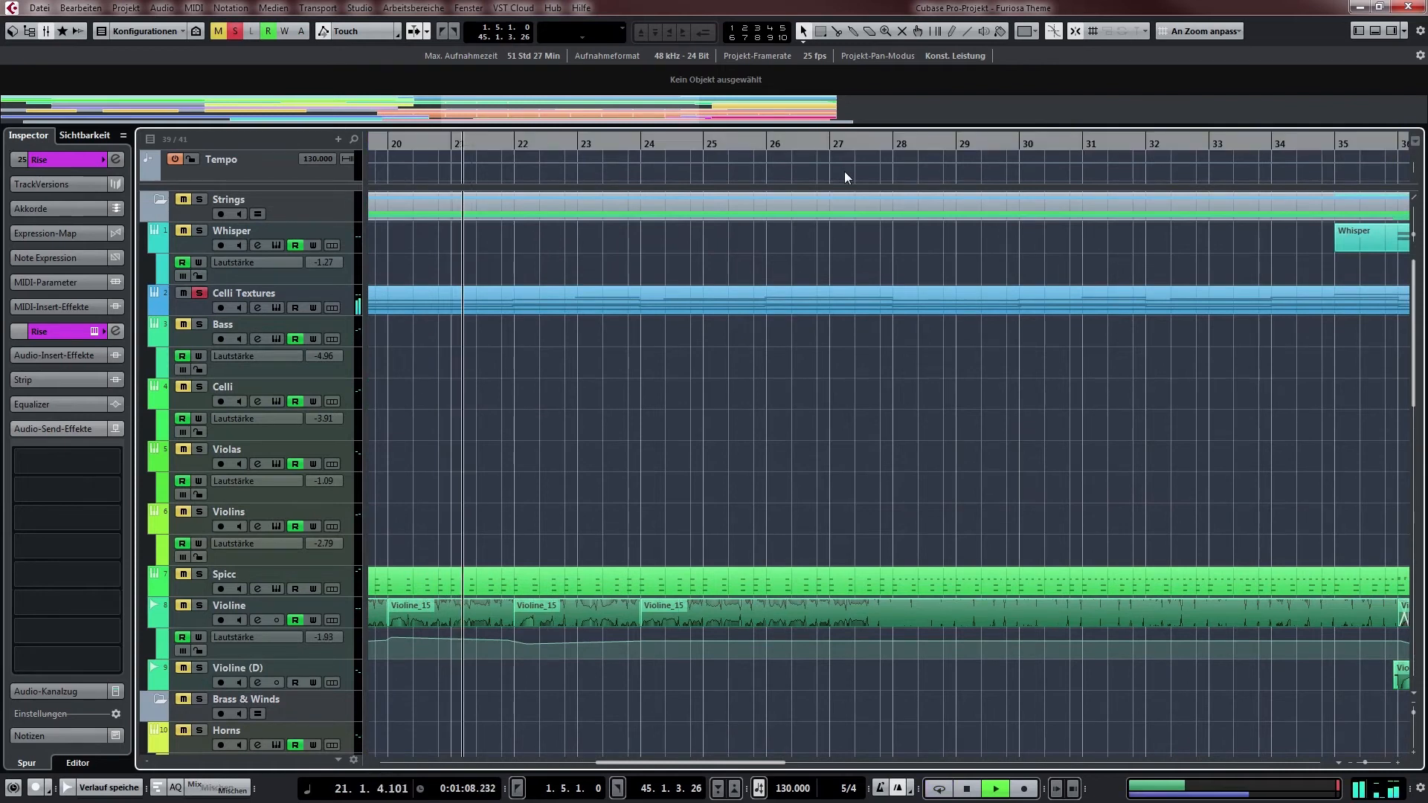
{"action": "key", "text": "space"}
{"action": "left_click_drag", "start_coordinate": [958, 440], "coordinate": [778, 416]}
{"action": "left_click_drag", "start_coordinate": [1010, 349], "coordinate": [614, 332]}
{"action": "left_click_drag", "start_coordinate": [940, 399], "coordinate": [822, 427]}
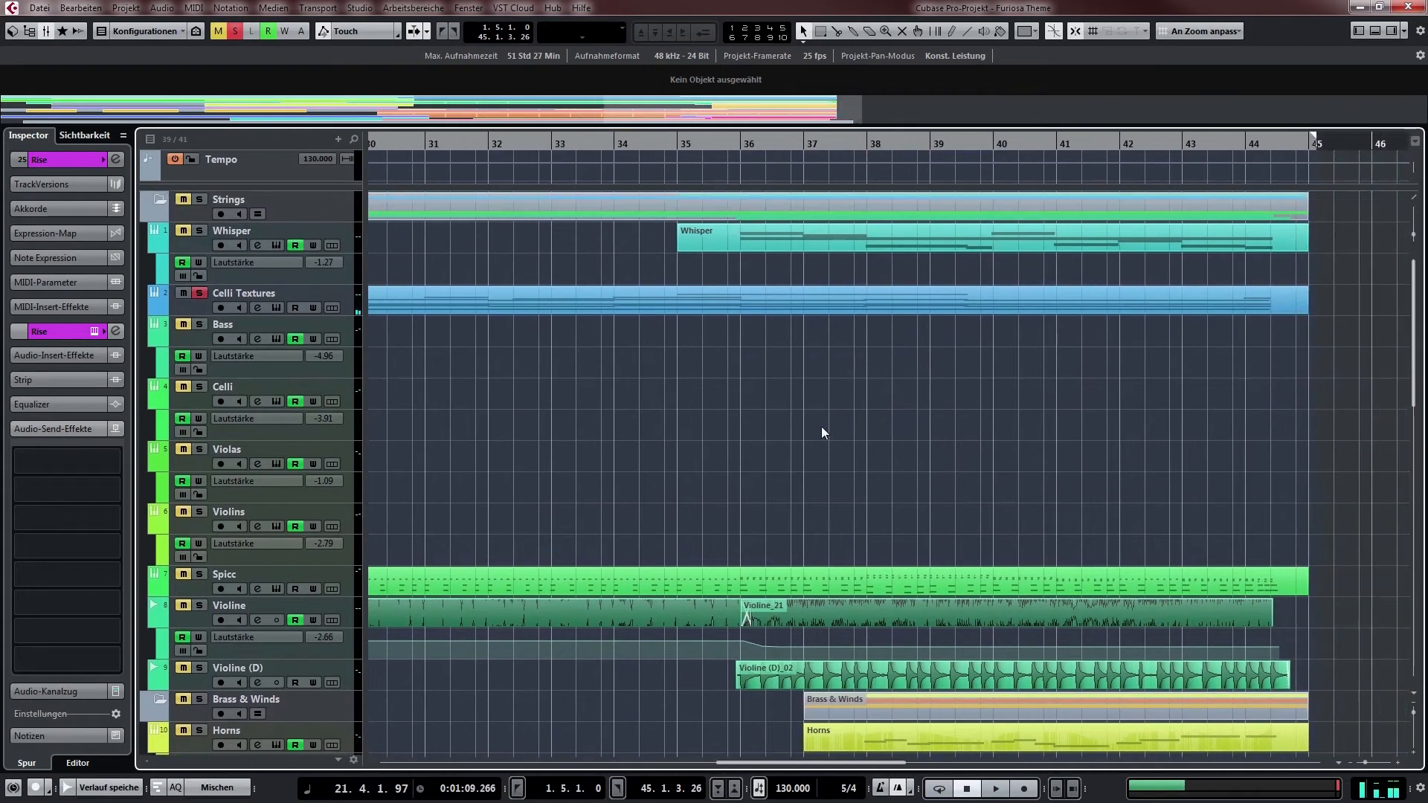
{"action": "left_click", "coordinate": [200, 293]}
Solo the Whisper track and play it from just before bar 36, skipping ahead to bar 39
{"action": "left_click_drag", "start_coordinate": [650, 502], "coordinate": [604, 439]}
{"action": "left_click_drag", "start_coordinate": [683, 391], "coordinate": [679, 405]}
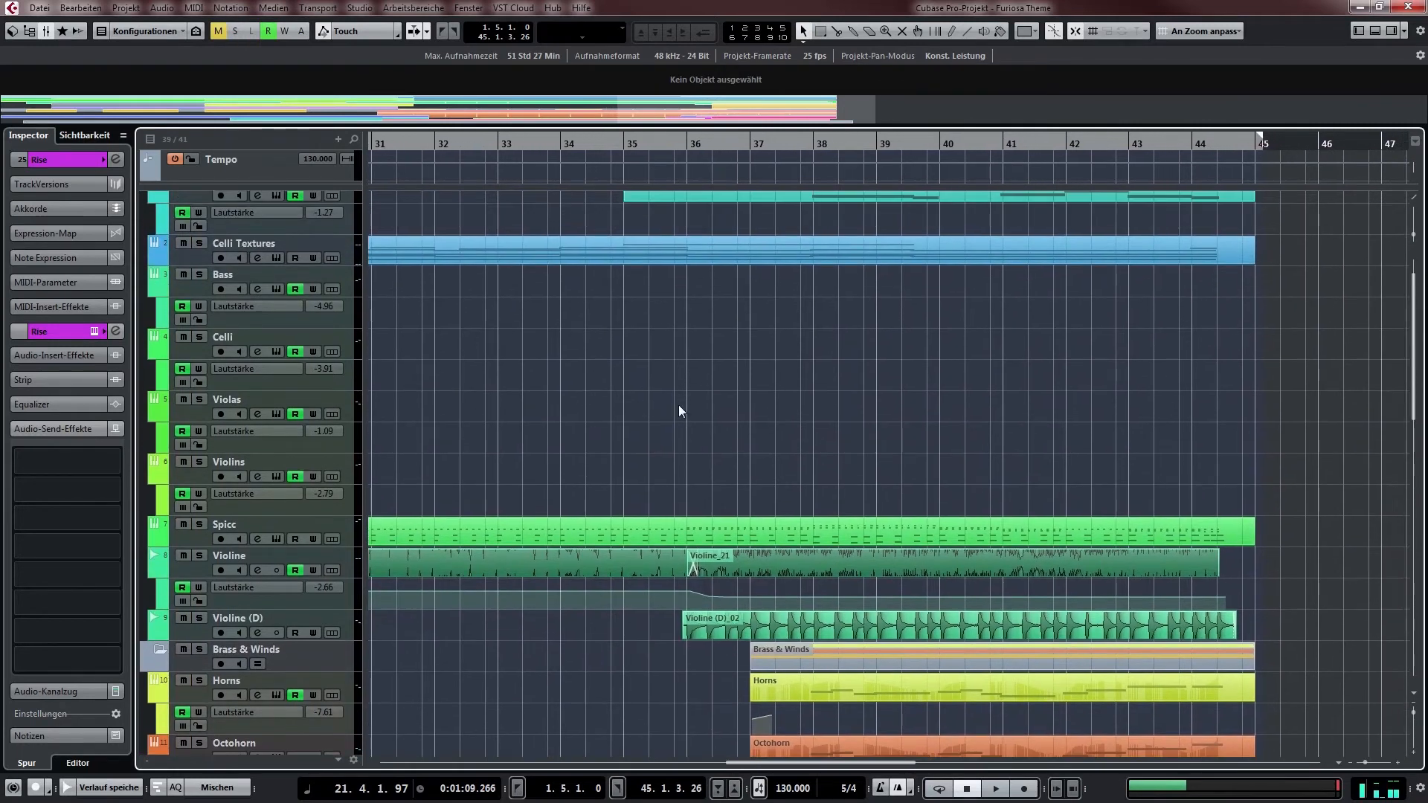
{"action": "left_click_drag", "start_coordinate": [708, 328], "coordinate": [626, 433]}
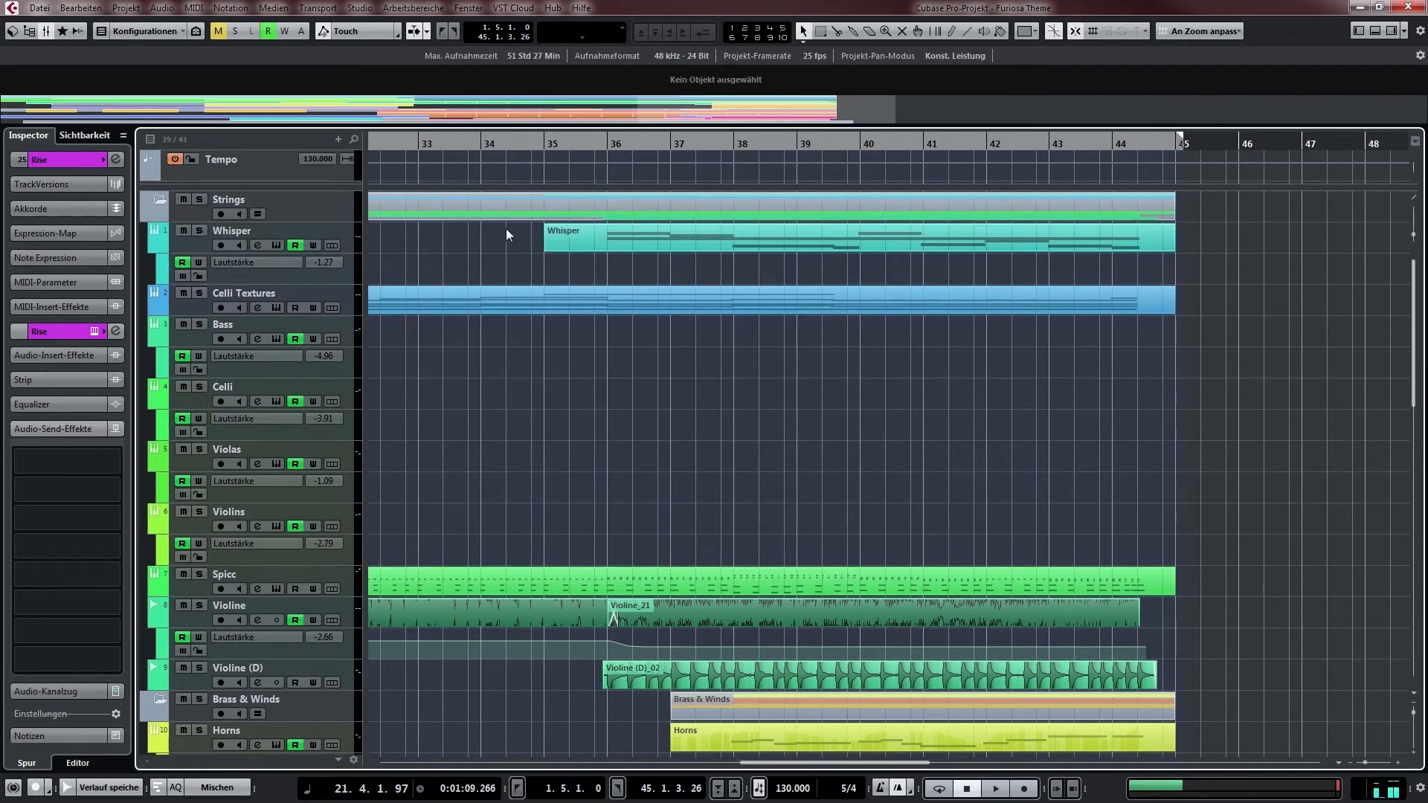
{"action": "left_click", "coordinate": [199, 230]}
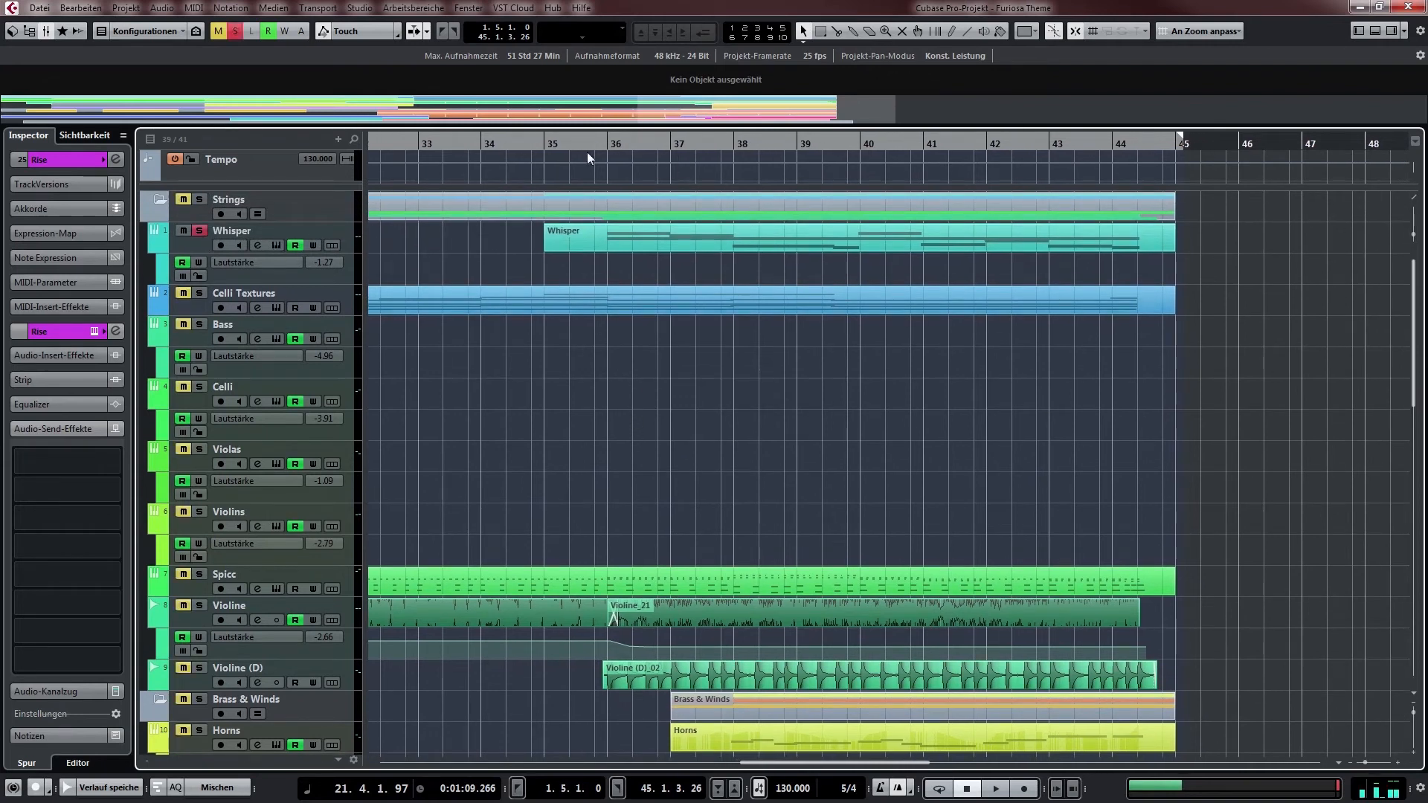
{"action": "key", "text": "space"}
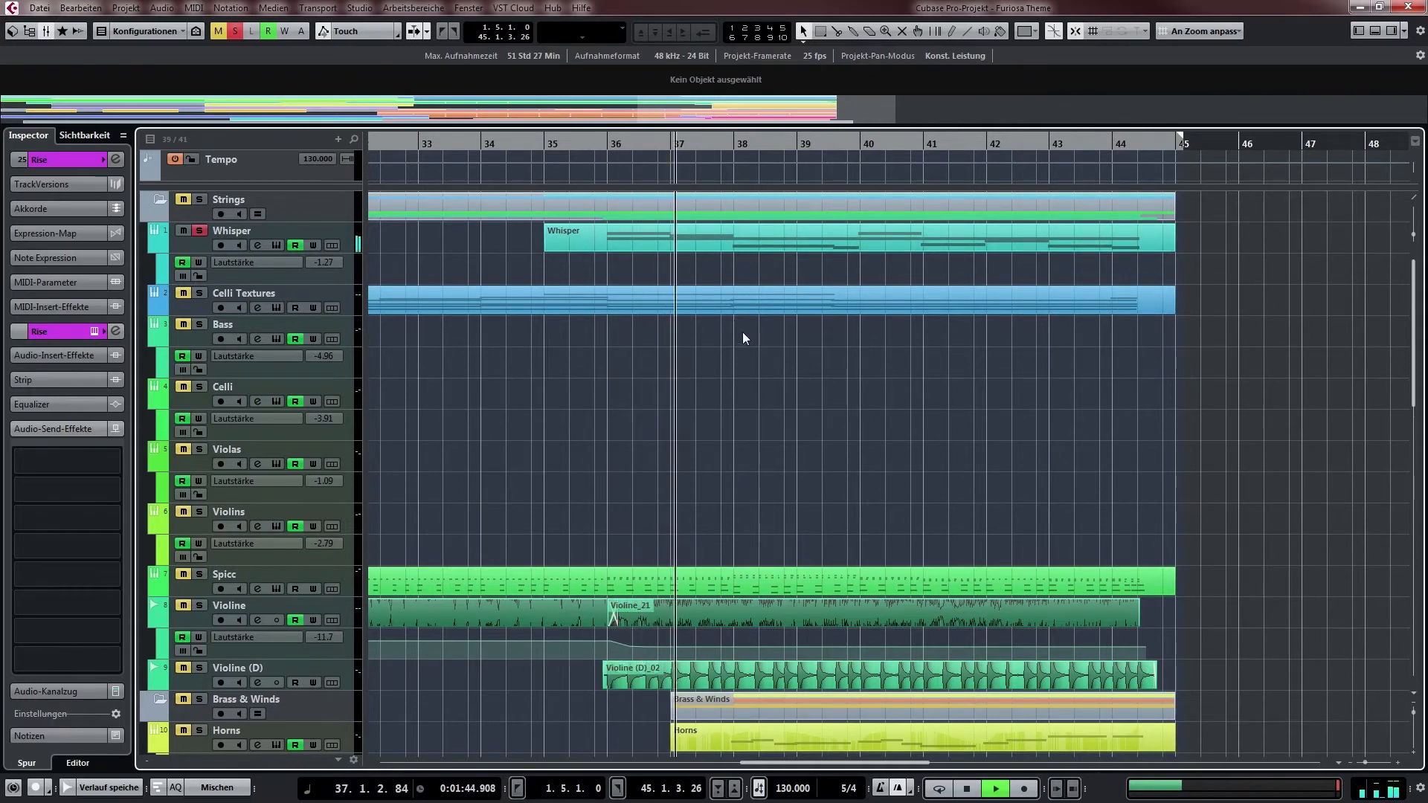
{"action": "left_click", "coordinate": [821, 141]}
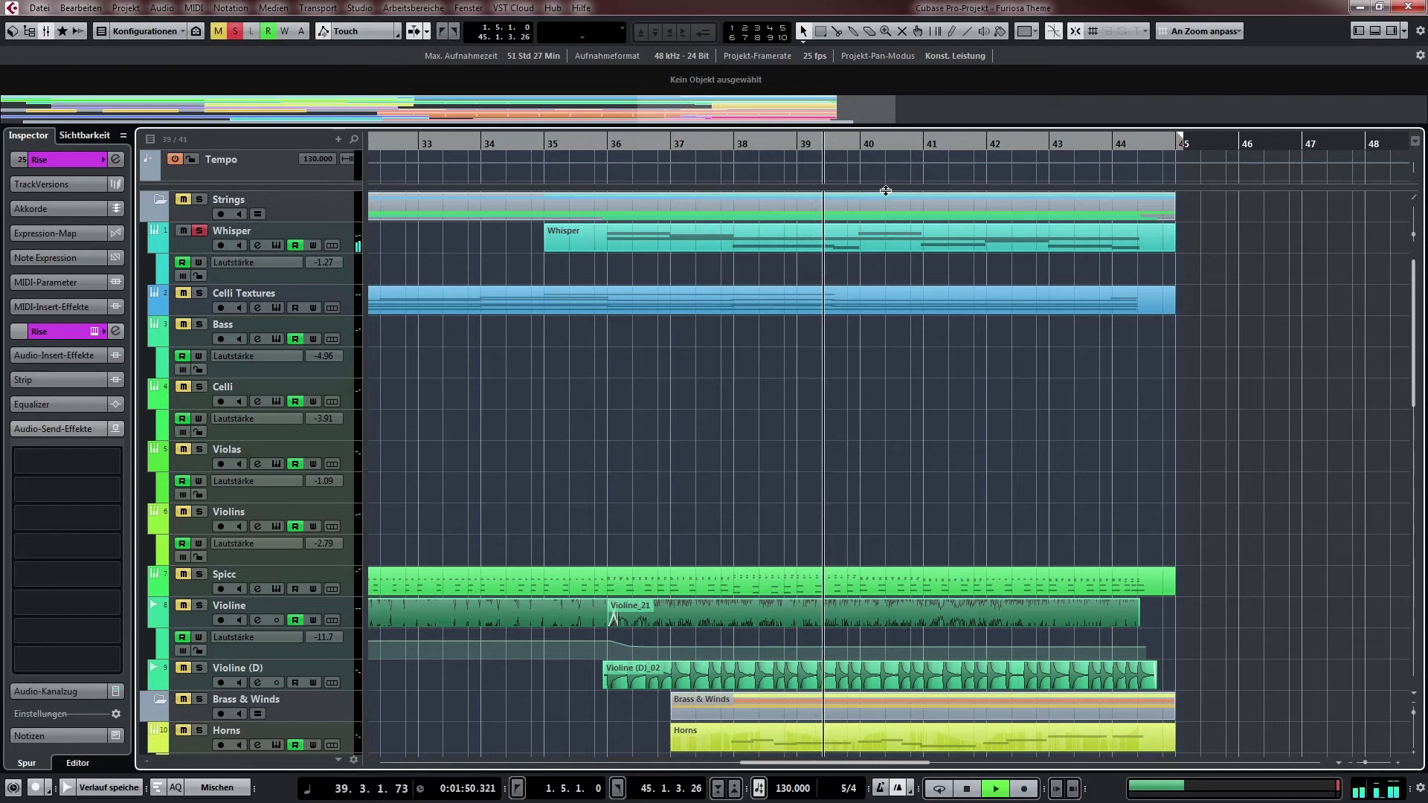
Add Celli Textures to the soloed Whisper playback, stop in bar 41 and clear both solos
{"action": "left_click", "coordinate": [200, 293]}
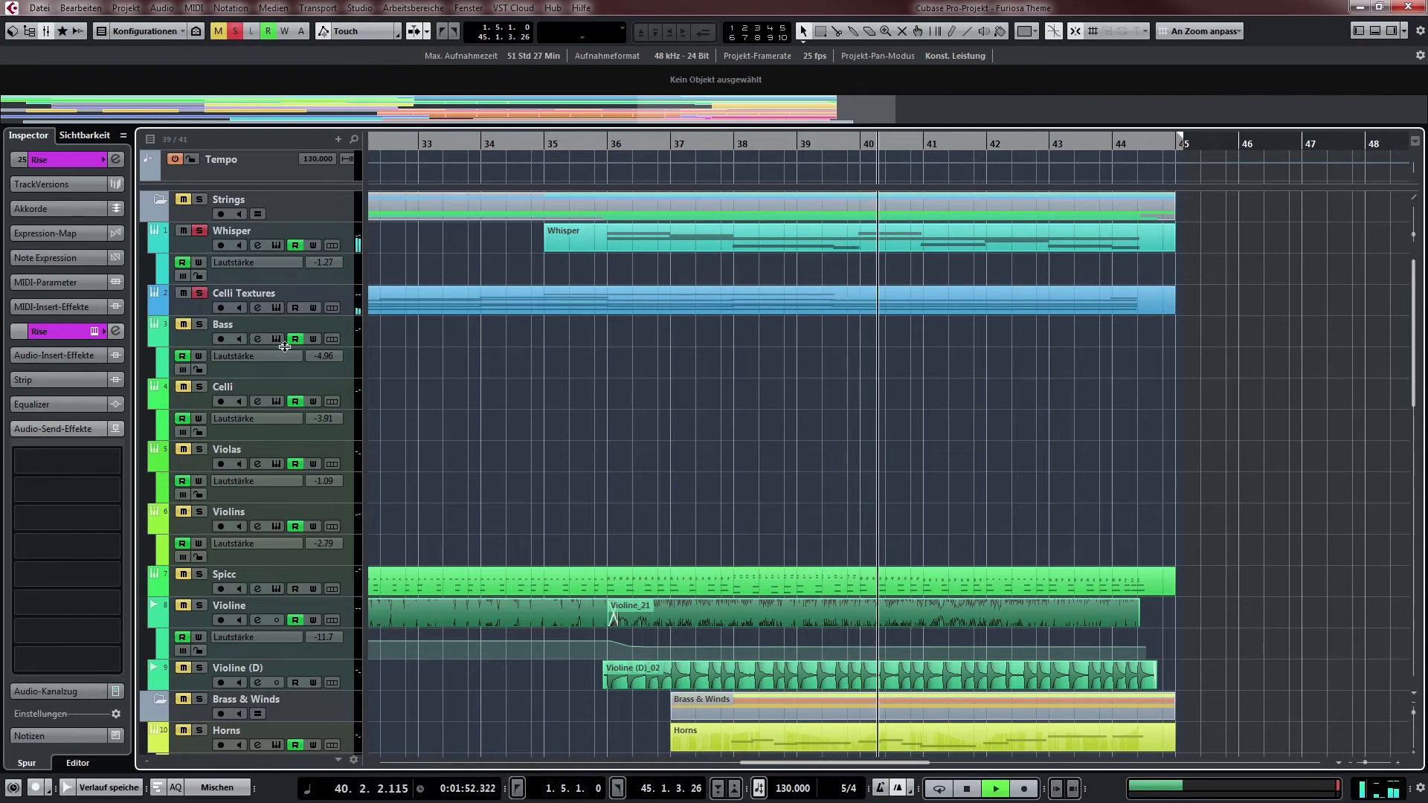
{"action": "key", "text": "space"}
{"action": "left_click", "coordinate": [199, 232]}
{"action": "left_click", "coordinate": [199, 295]}
Open the Celli Textures part in the Key Editor, examine its sustained notes from bar 18 to 45, and close the editor
{"action": "left_click_drag", "start_coordinate": [558, 360], "coordinate": [784, 342]}
{"action": "double_click", "coordinate": [544, 294]}
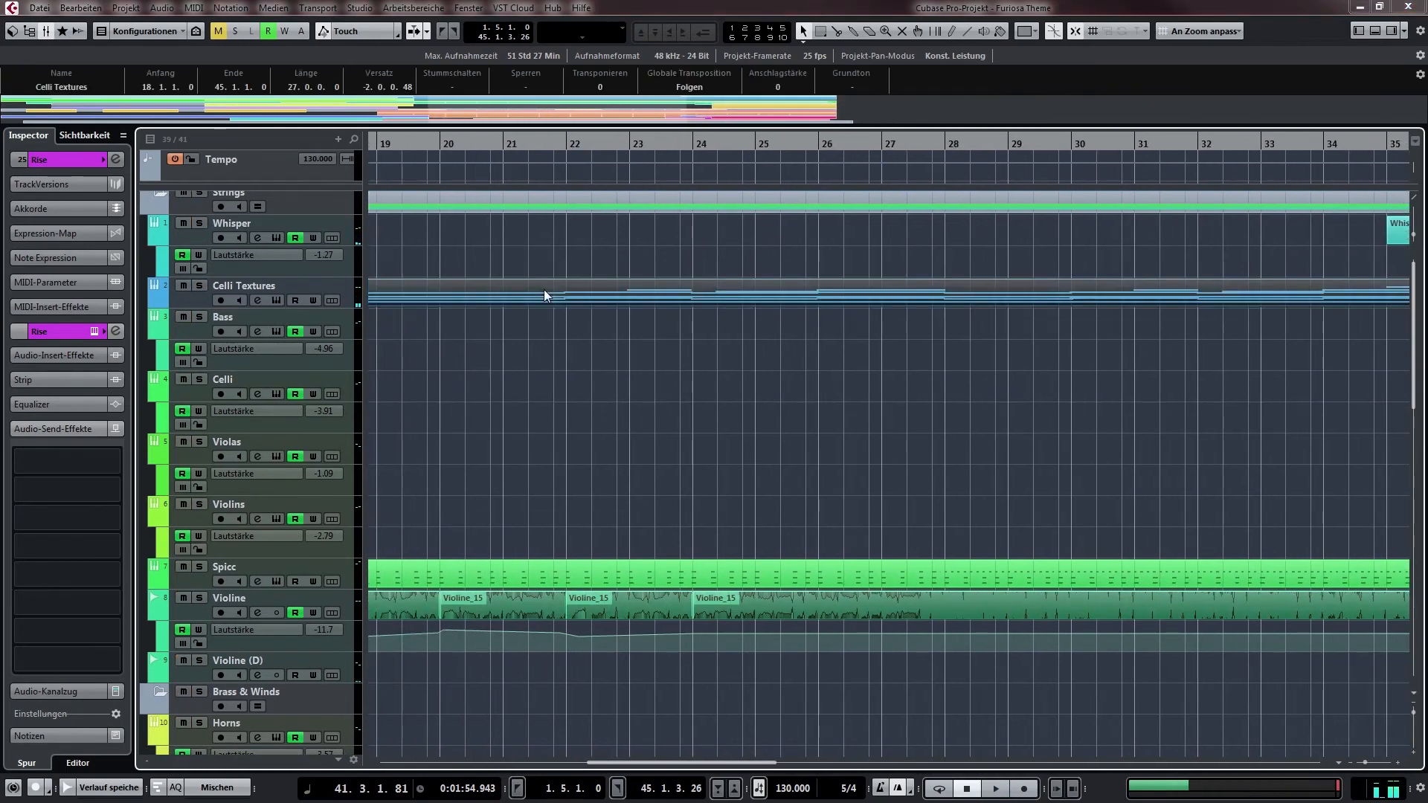
{"action": "scroll", "coordinate": [506, 332], "scroll_direction": "down", "scroll_amount": 4}
{"action": "left_click_drag", "start_coordinate": [498, 328], "coordinate": [644, 341]}
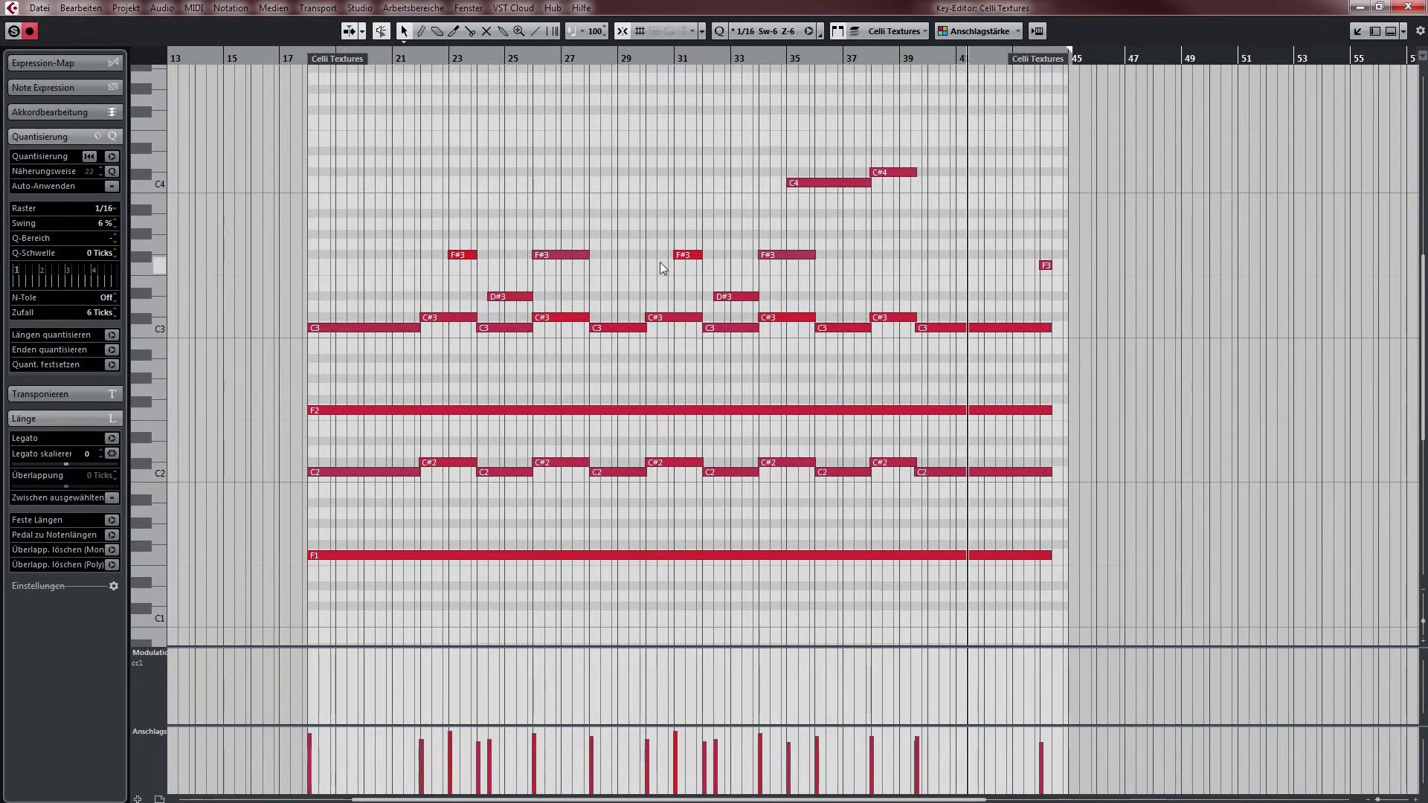
{"action": "key", "text": "Return"}
Play the full arrangement from the middle of bar 28
{"action": "scroll", "coordinate": [659, 263], "scroll_direction": "down", "scroll_amount": 4}
{"action": "left_click_drag", "start_coordinate": [923, 548], "coordinate": [869, 362]}
{"action": "scroll", "coordinate": [876, 363], "scroll_direction": "up", "scroll_amount": 3}
{"action": "left_click_drag", "start_coordinate": [965, 377], "coordinate": [595, 360]}
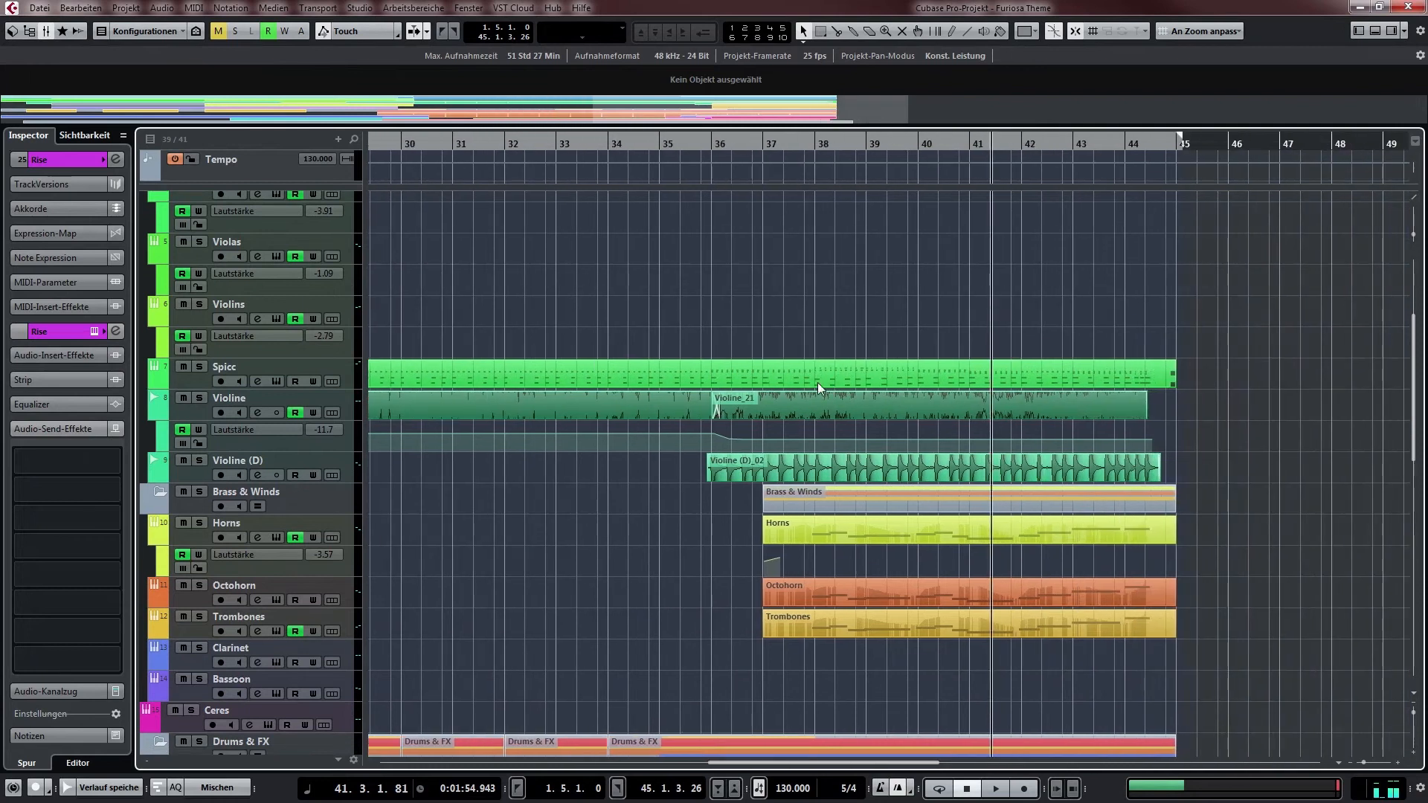
{"action": "scroll", "coordinate": [818, 393], "scroll_direction": "left", "scroll_amount": 3}
{"action": "scroll", "coordinate": [585, 392], "scroll_direction": "left", "scroll_amount": 1}
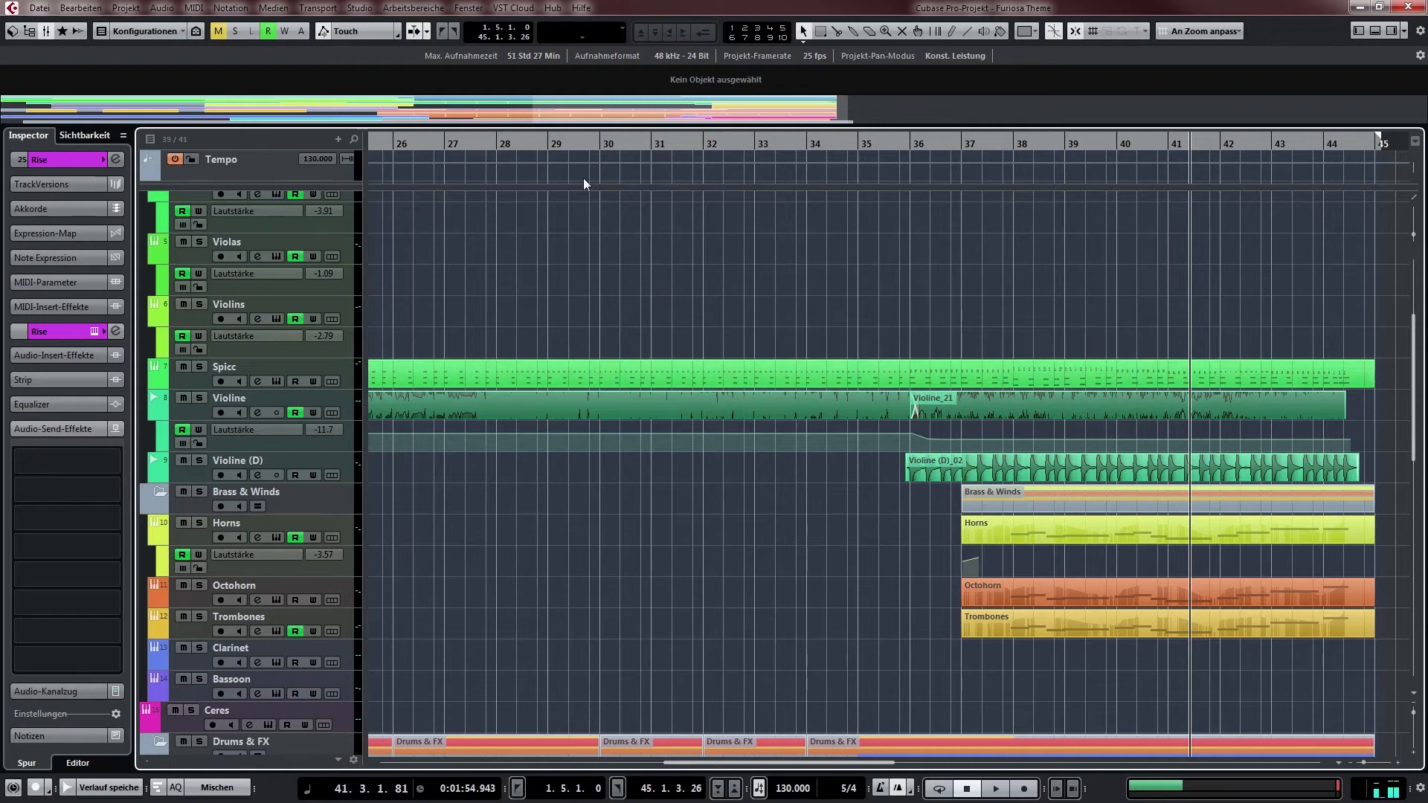
{"action": "left_click", "coordinate": [533, 143]}
{"action": "key", "text": "space"}
Look over the string, brass and Drums & FX tracks during playback and stop in bar 31
{"action": "scroll", "coordinate": [691, 467], "scroll_direction": "down", "scroll_amount": 4}
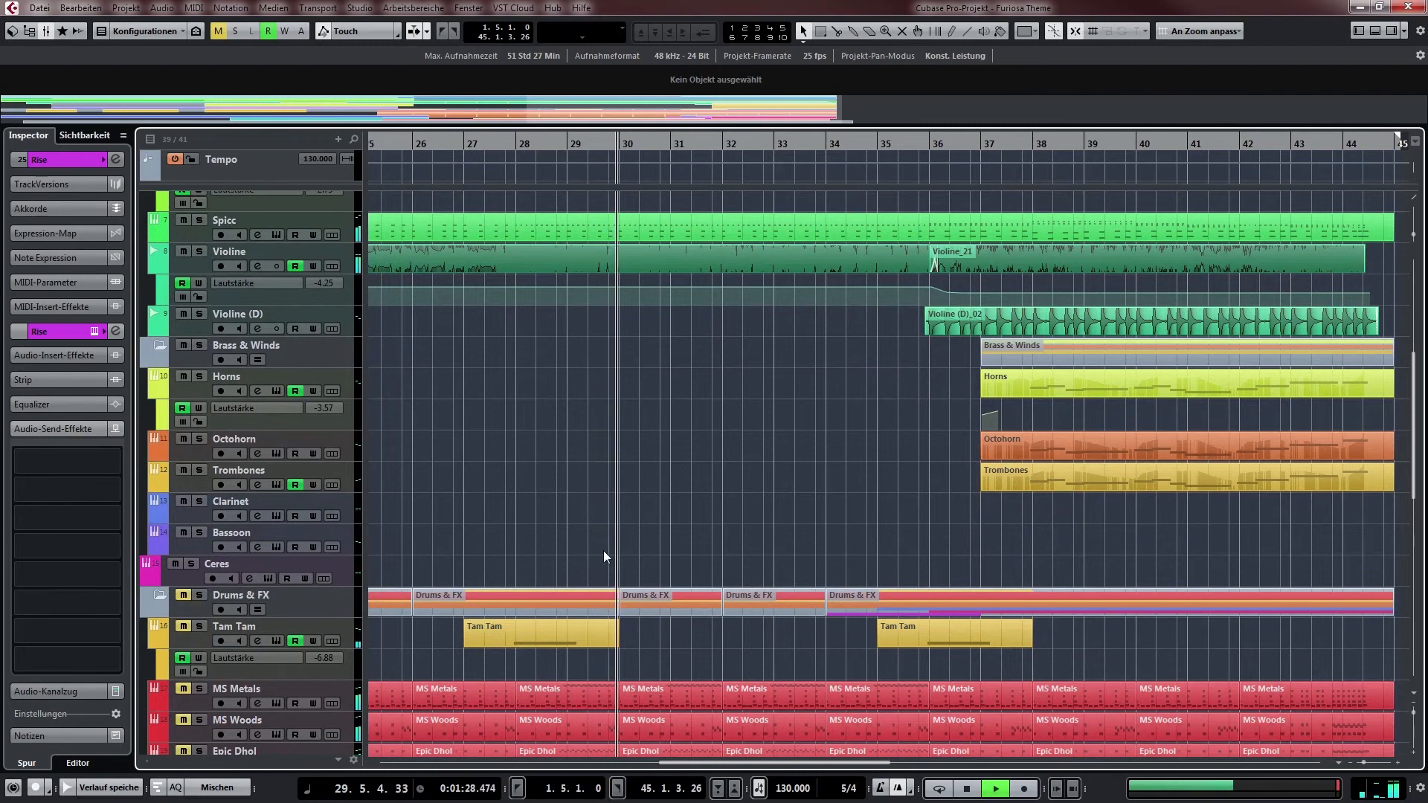
{"action": "scroll", "coordinate": [603, 550], "scroll_direction": "down", "scroll_amount": 8}
{"action": "scroll", "coordinate": [604, 550], "scroll_direction": "up", "scroll_amount": 10}
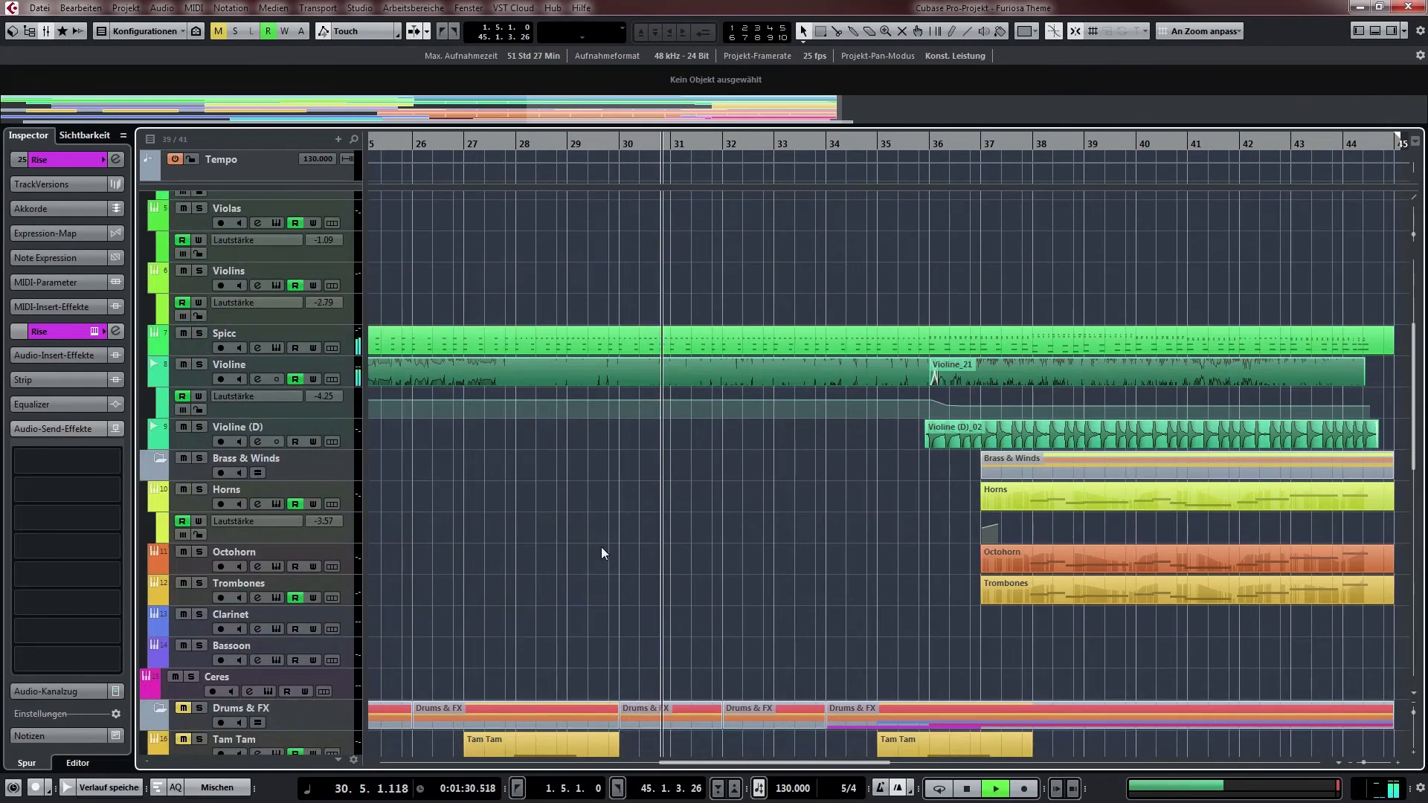
{"action": "scroll", "coordinate": [601, 551], "scroll_direction": "down", "scroll_amount": 10}
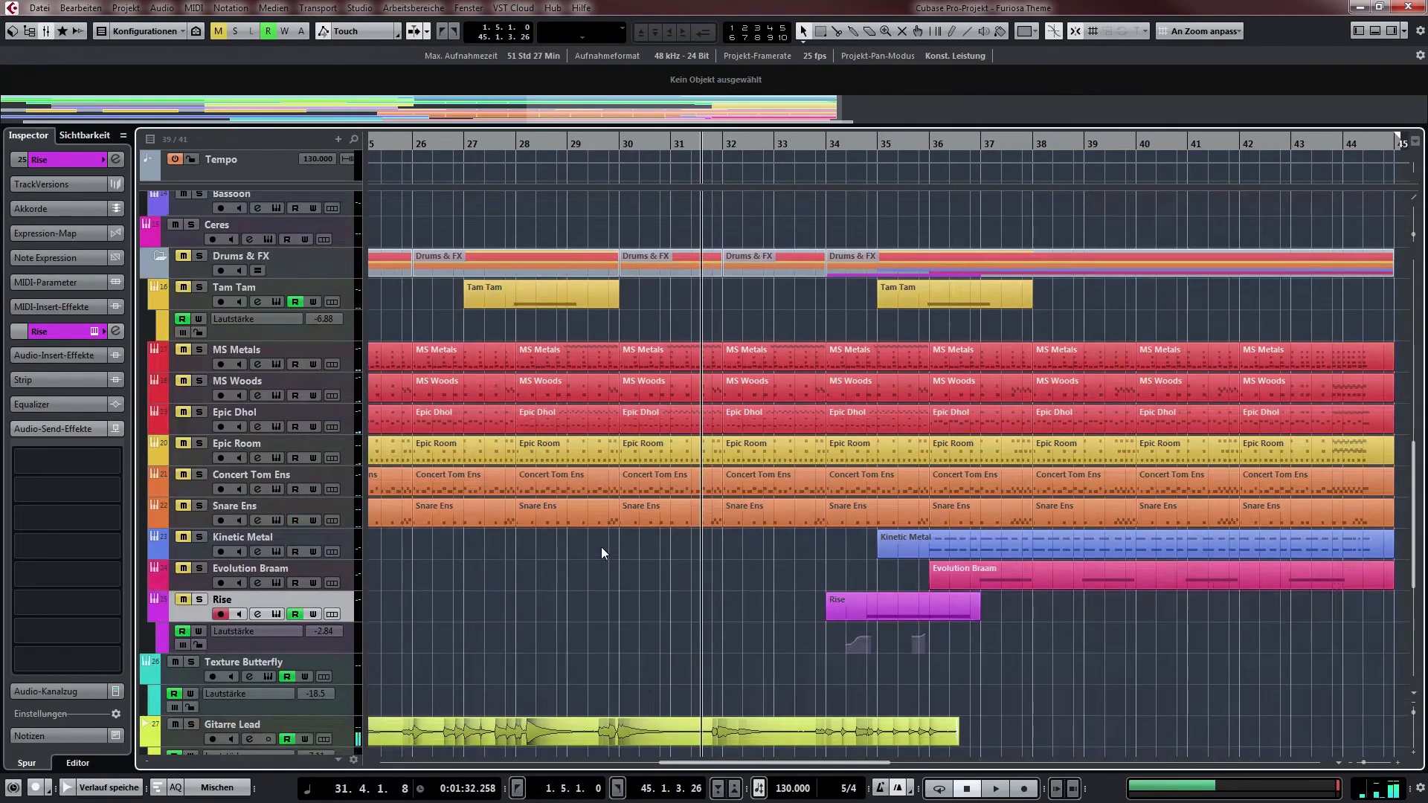
{"action": "scroll", "coordinate": [604, 627], "scroll_direction": "down", "scroll_amount": 5}
Solo the Spicc track and play it into bar 38
{"action": "mouse_move", "coordinate": [509, 563]}
{"action": "left_mouse_down"}
{"action": "mouse_move", "coordinate": [514, 426]}
{"action": "mouse_move", "coordinate": [789, 445]}
{"action": "mouse_move", "coordinate": [851, 493]}
{"action": "mouse_move", "coordinate": [590, 683]}
{"action": "left_mouse_up"}
{"action": "left_click_drag", "start_coordinate": [724, 426], "coordinate": [638, 615]}
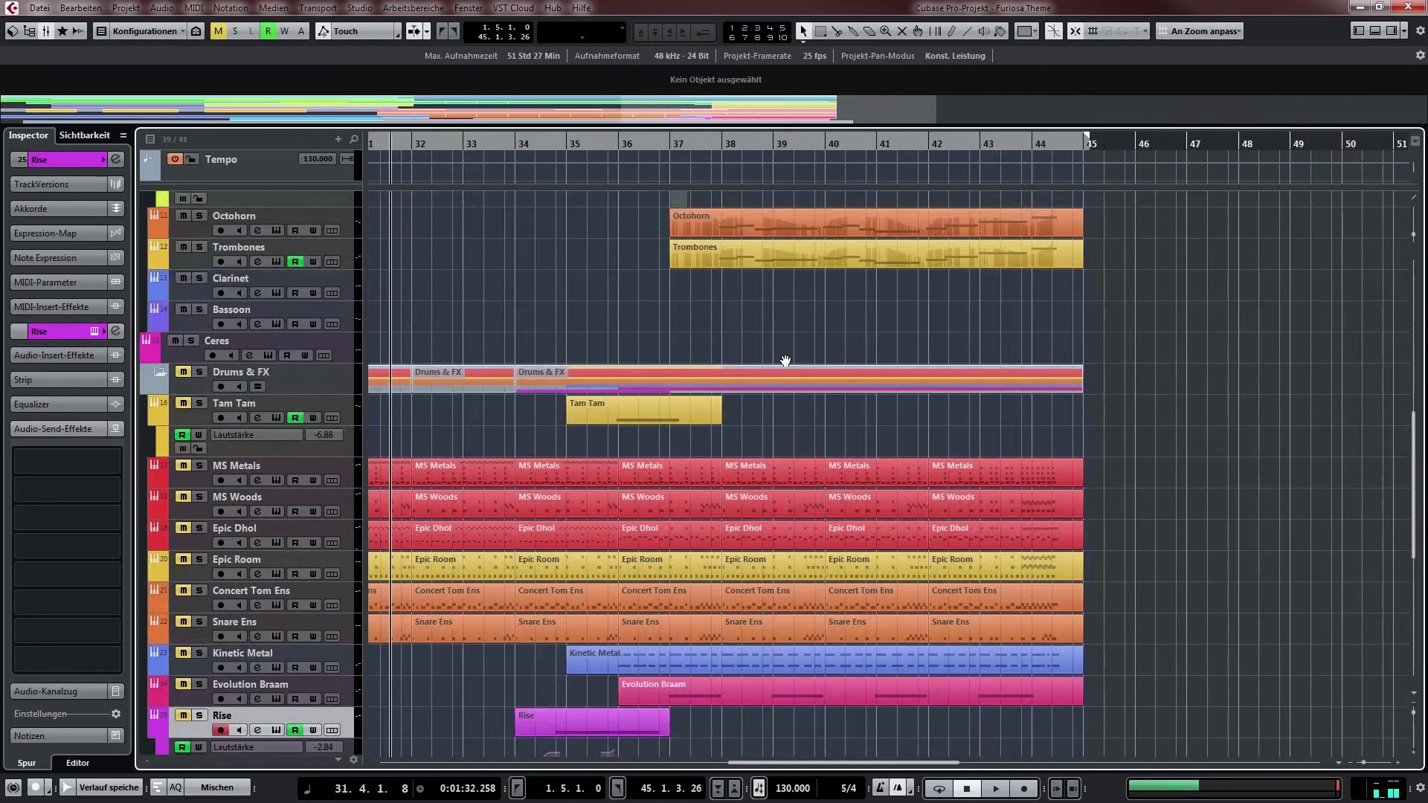
{"action": "left_click_drag", "start_coordinate": [787, 360], "coordinate": [704, 588]}
{"action": "left_click_drag", "start_coordinate": [647, 294], "coordinate": [658, 444]}
{"action": "left_click", "coordinate": [199, 376]}
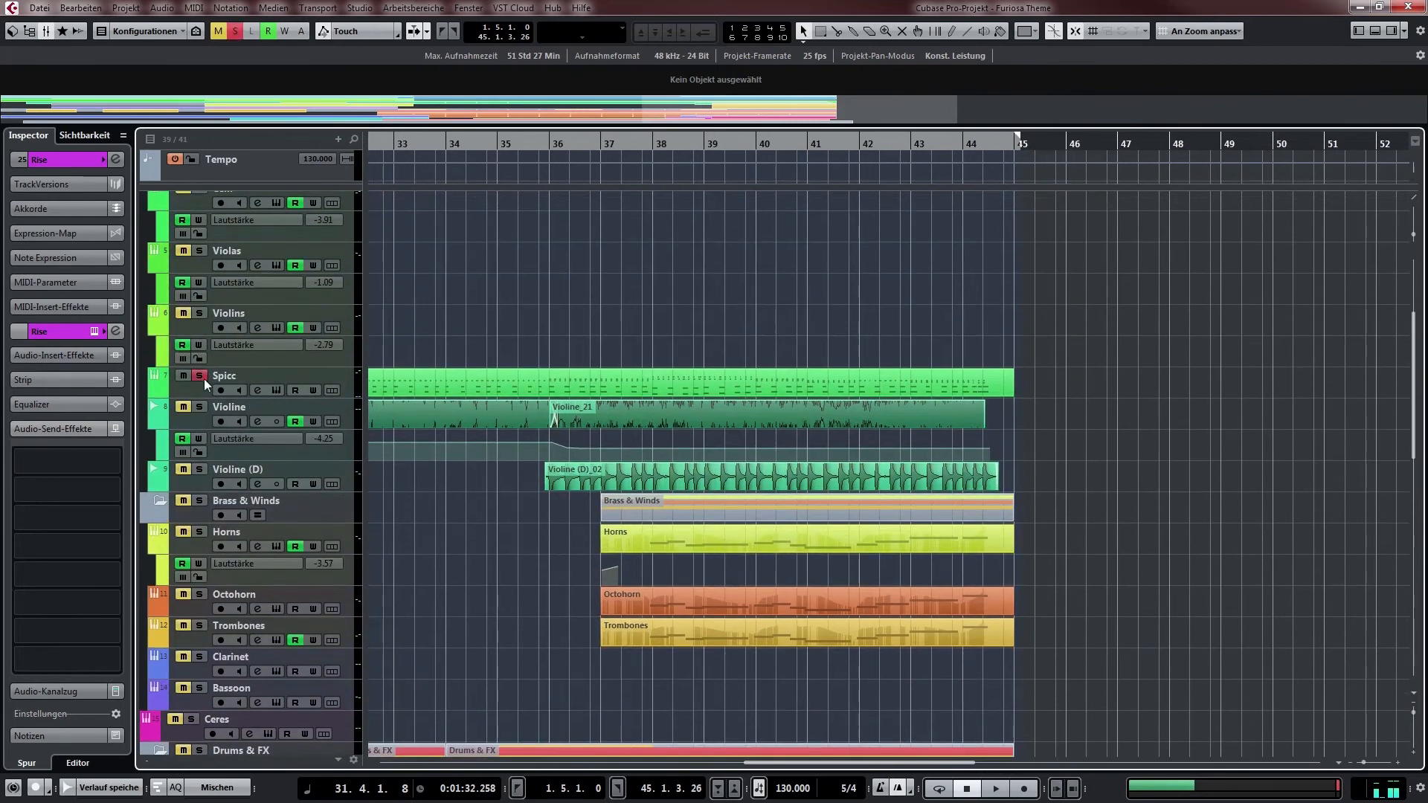
{"action": "key", "text": "space"}
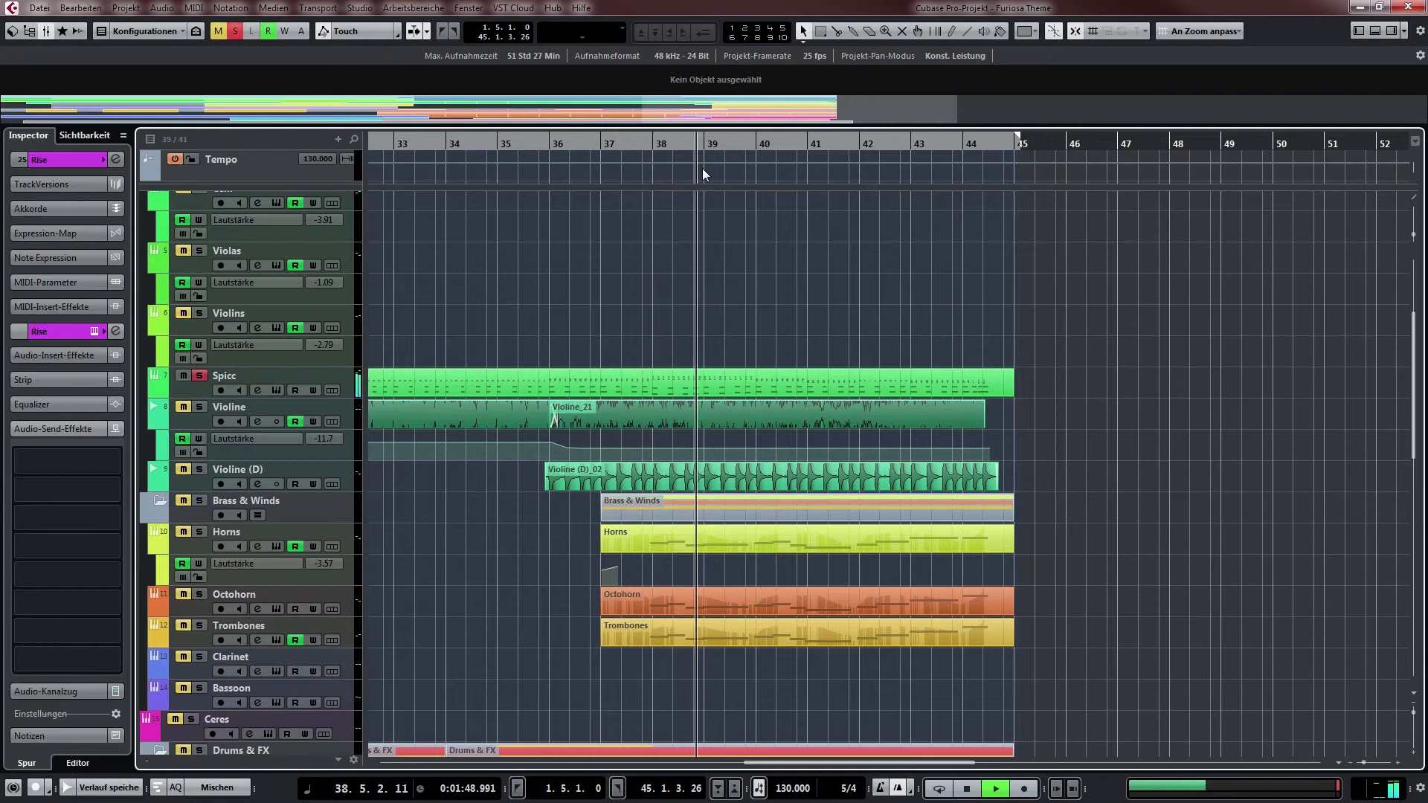
{"action": "key", "text": "space"}
Play Spicc together with the soloed Violine from just before bar 36, and clear the Spicc solo during playback
{"action": "left_click", "coordinate": [550, 145]}
{"action": "key", "text": "space"}
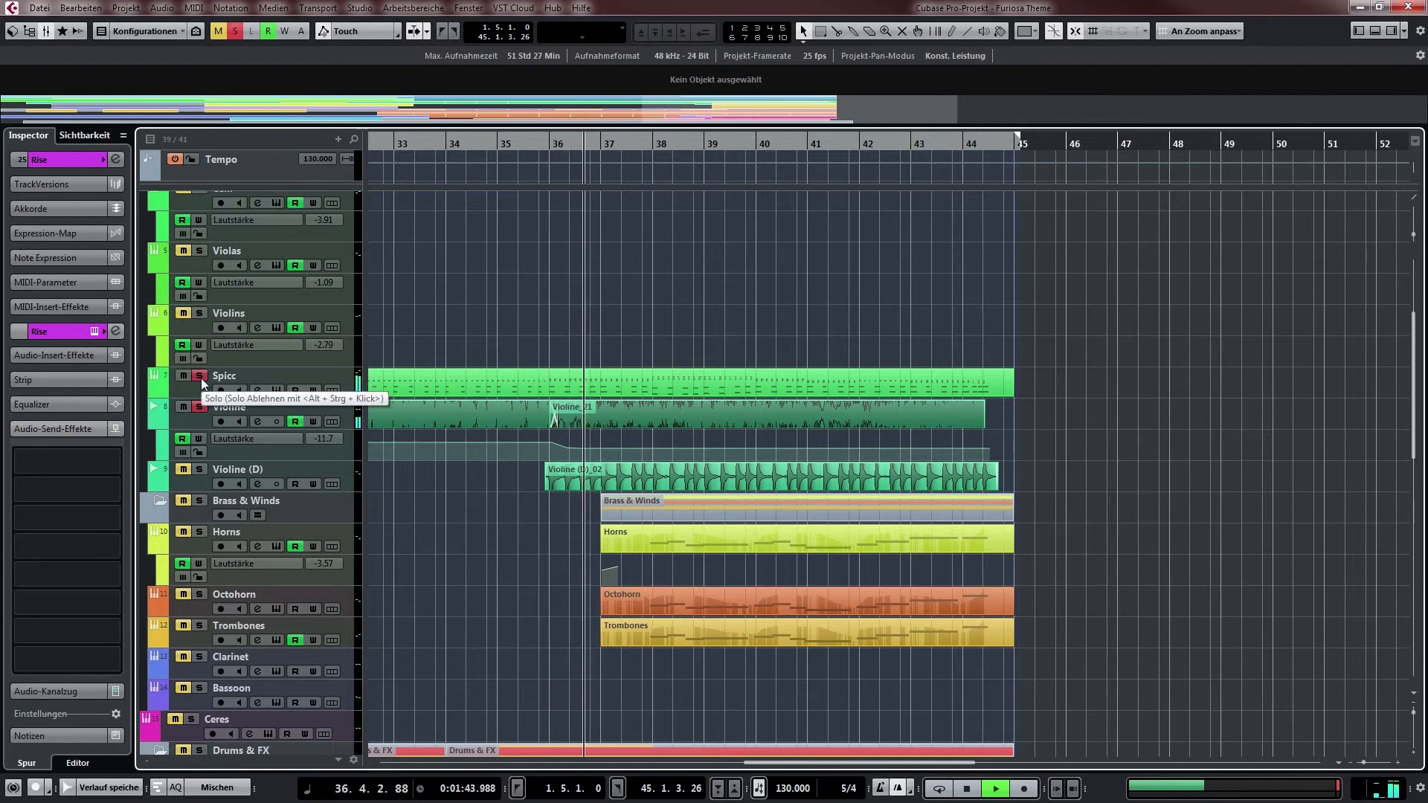
{"action": "left_click", "coordinate": [200, 377]}
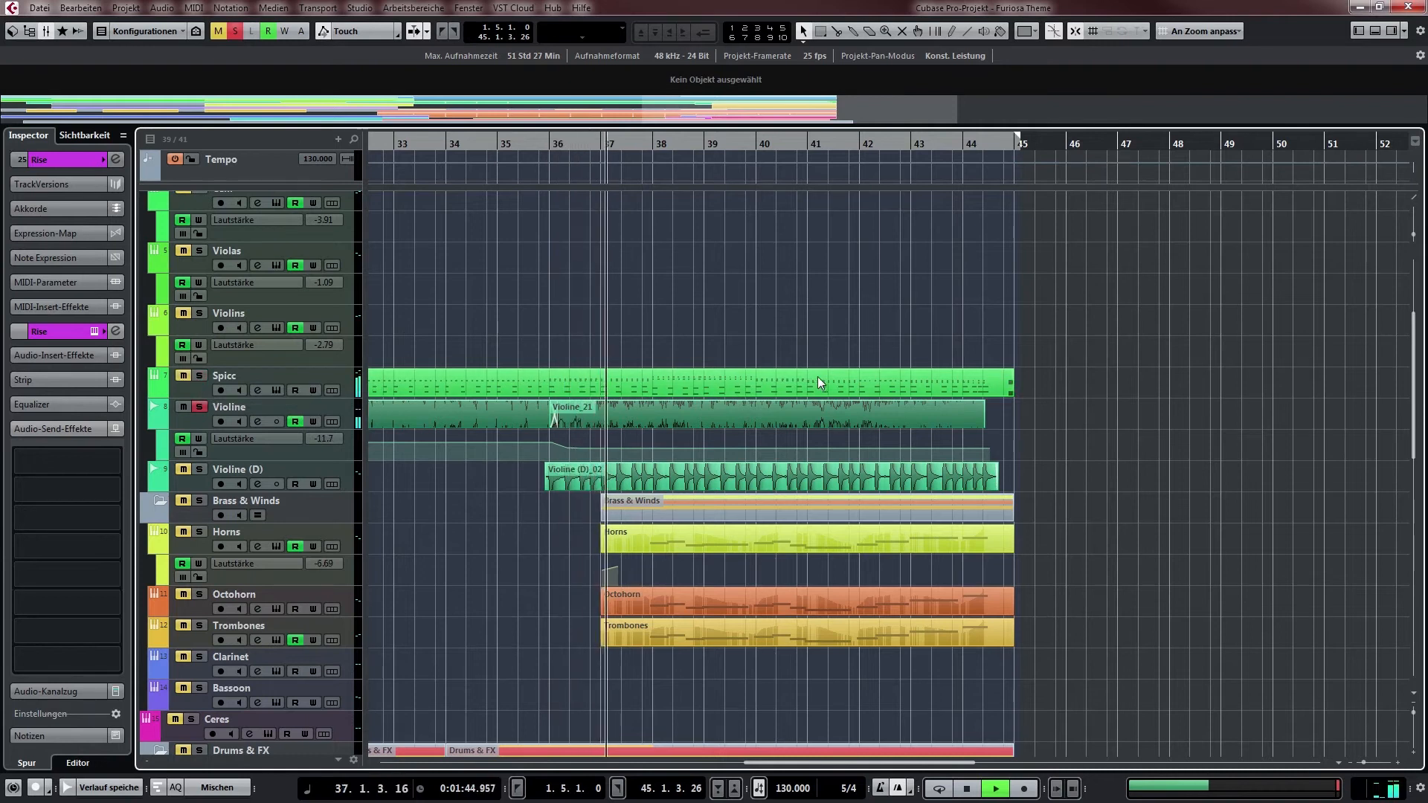
Switch the solo from Violine to Violine (D), and play it together with the re-soloed Violine and Spicc into bar 41
{"action": "left_click", "coordinate": [199, 469]}
{"action": "left_click", "coordinate": [201, 409]}
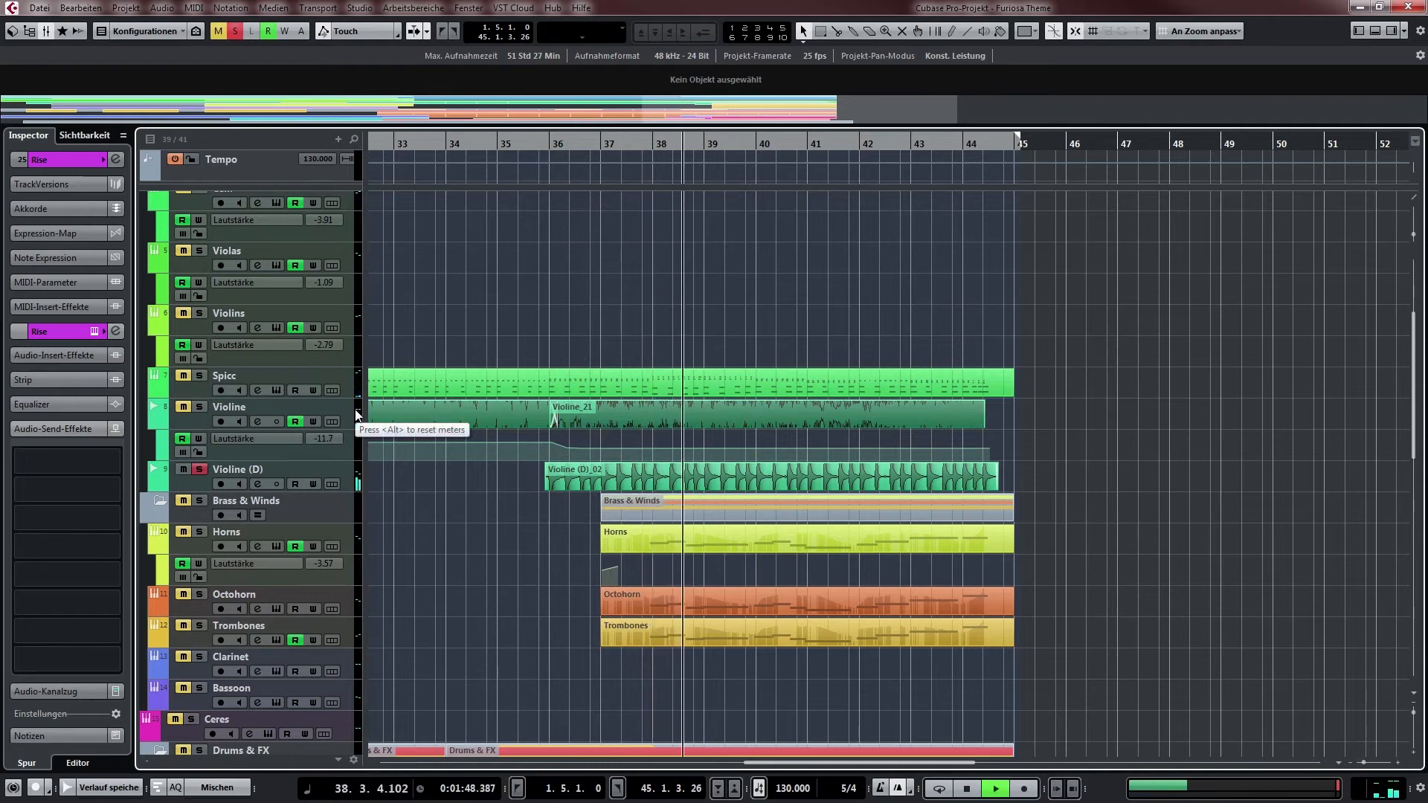
{"action": "key", "text": "space"}
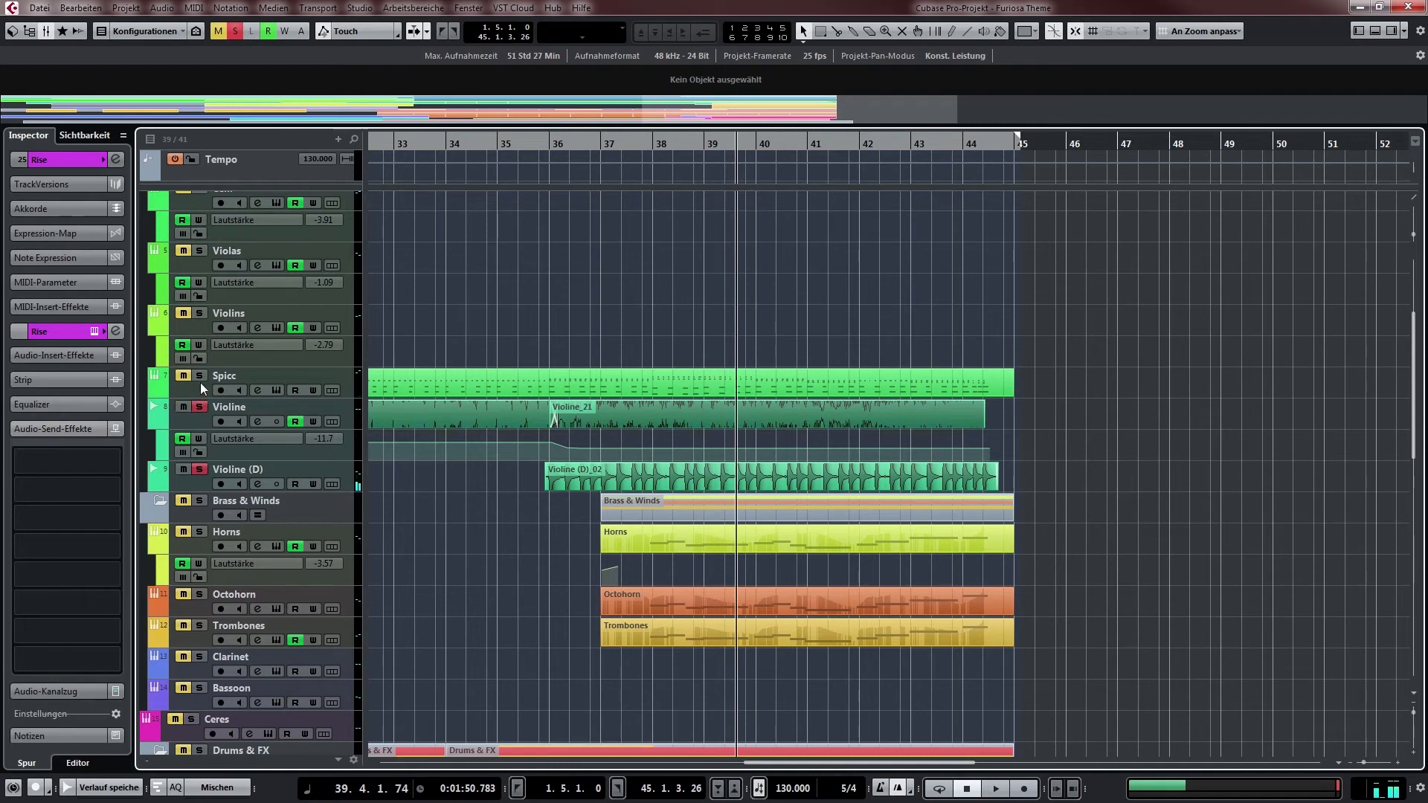
{"action": "key", "text": "space"}
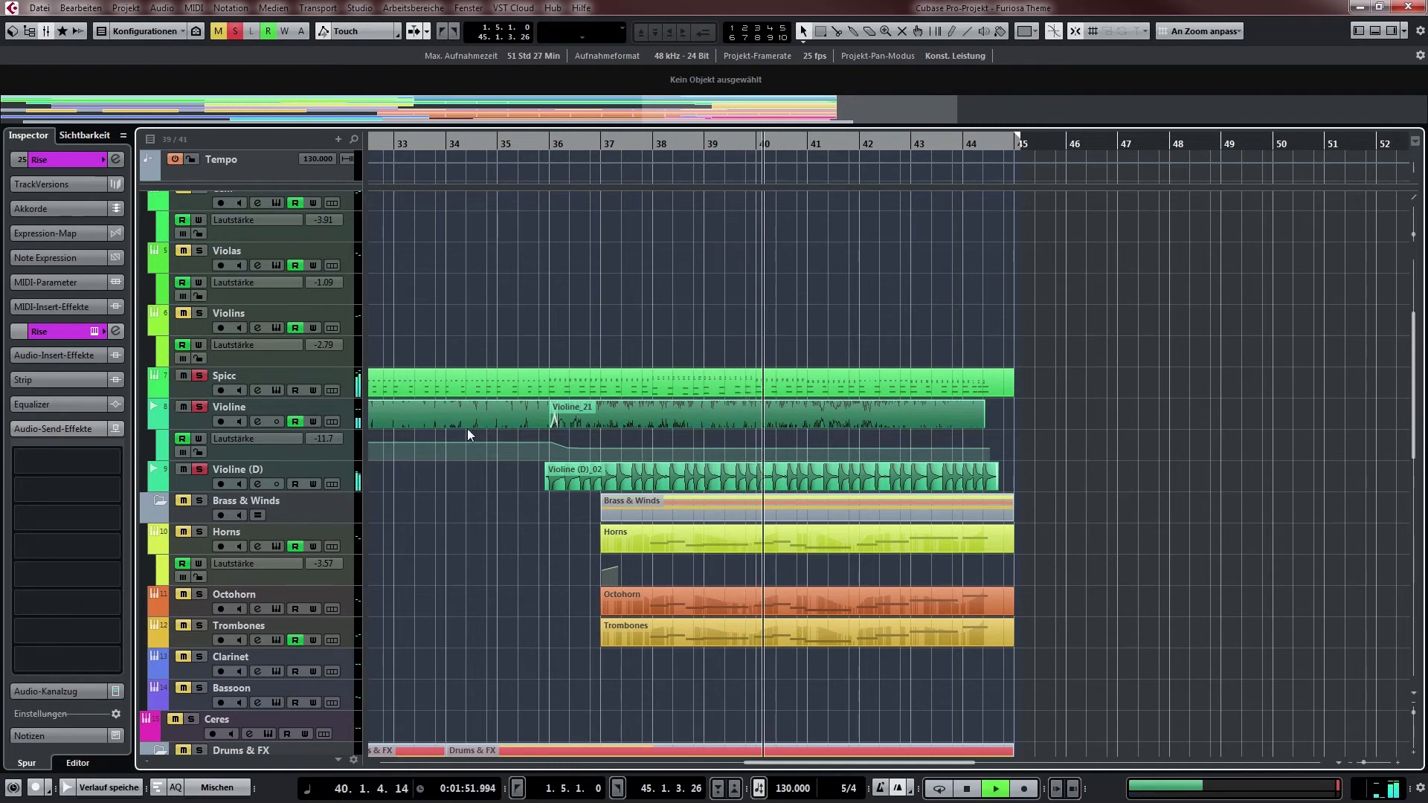
{"action": "key", "text": "space"}
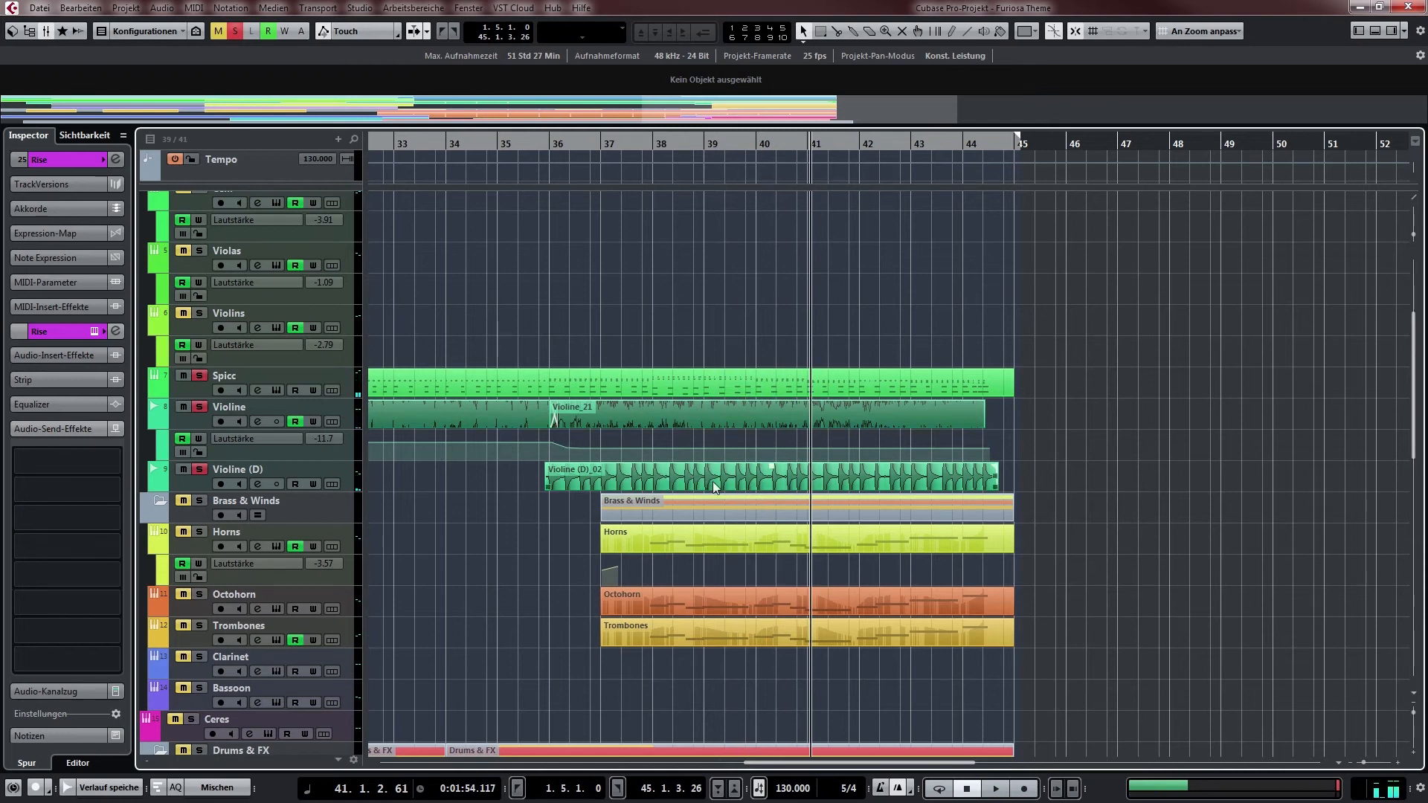
Clear the string solos, solo the Brass & Winds folder and play it from just before bar 37 into bar 41
{"action": "scroll", "coordinate": [734, 492], "scroll_direction": "down", "scroll_amount": 2}
{"action": "scroll", "coordinate": [733, 493], "scroll_direction": "right", "scroll_amount": 1}
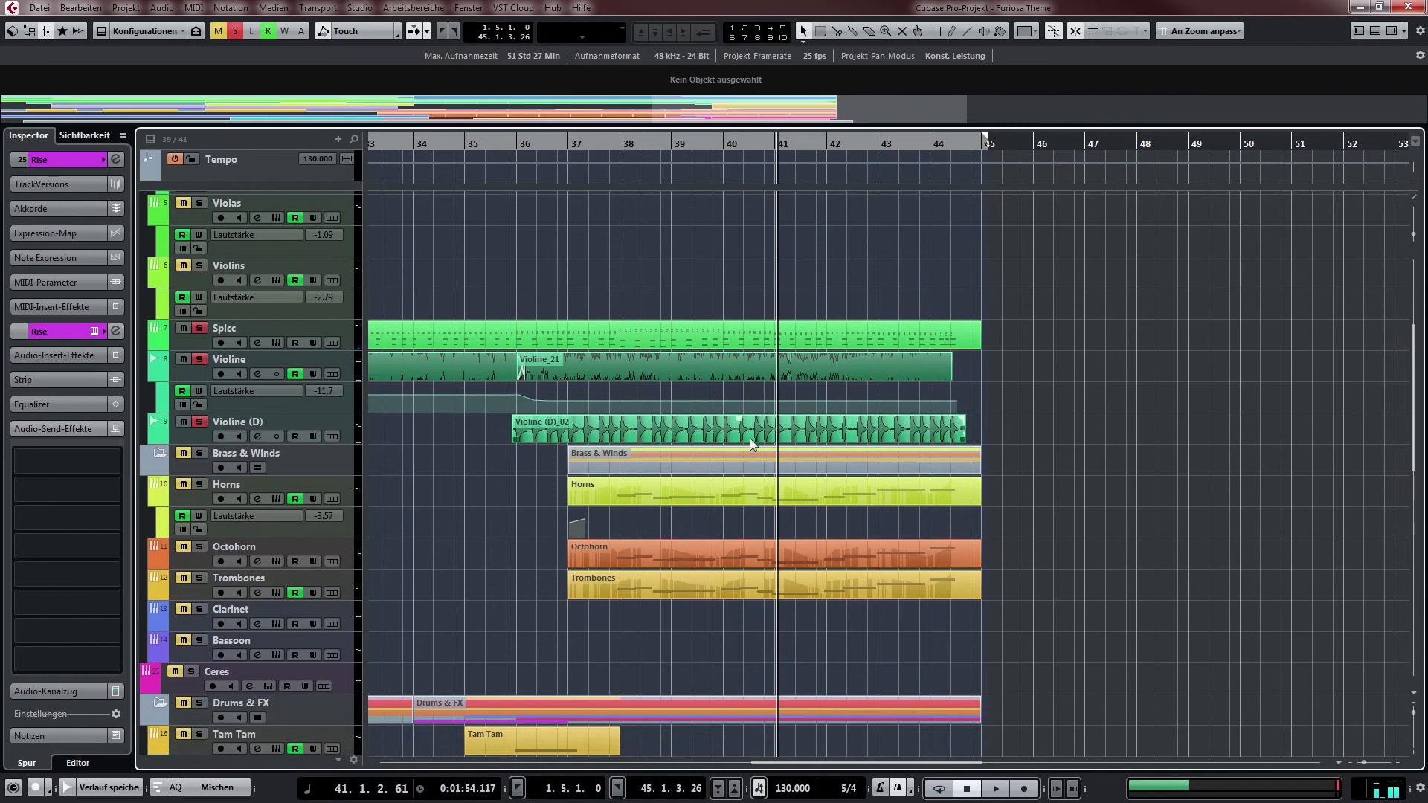
{"action": "scroll", "coordinate": [750, 438], "scroll_direction": "down", "scroll_amount": 3}
{"action": "scroll", "coordinate": [750, 438], "scroll_direction": "right", "scroll_amount": 1}
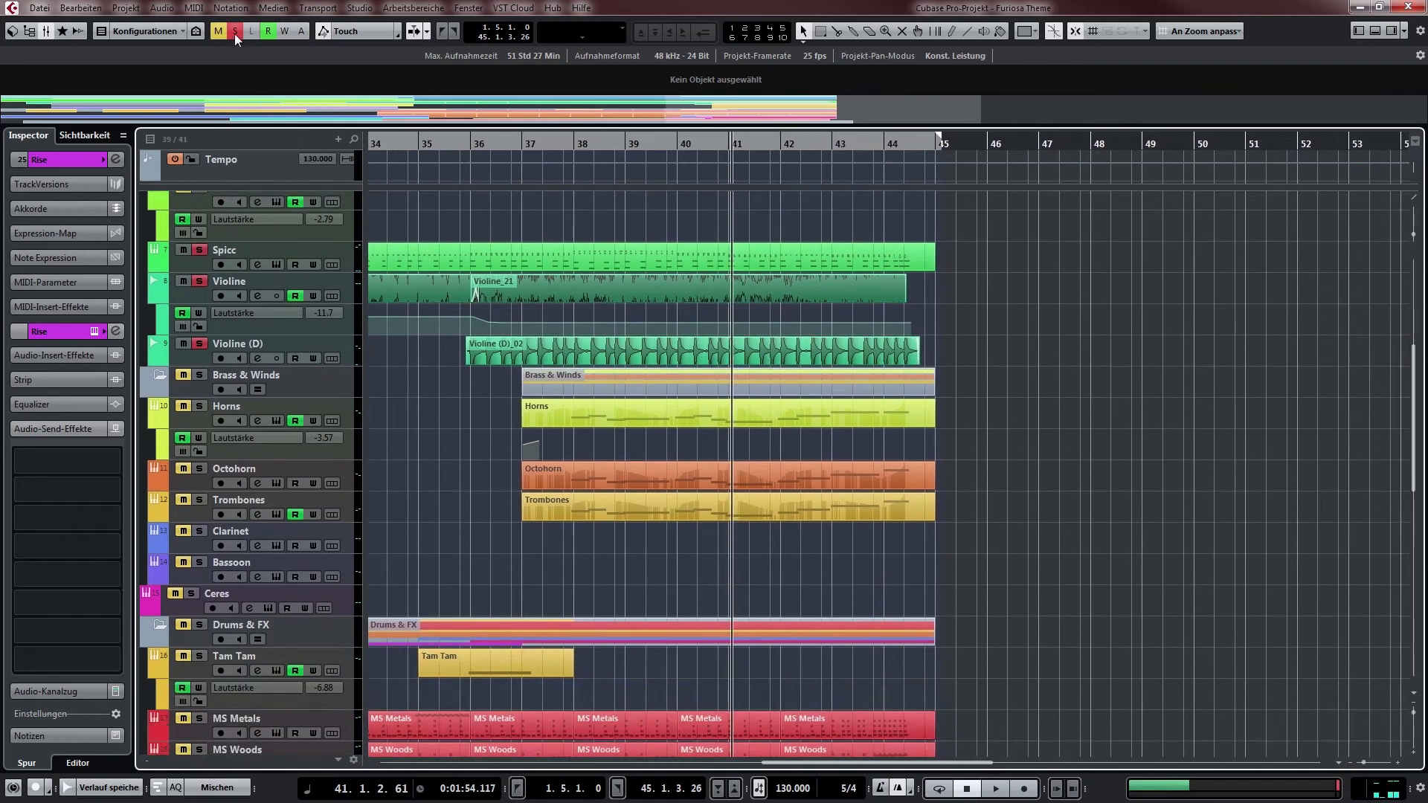
{"action": "left_click", "coordinate": [517, 153]}
{"action": "key", "text": "space"}
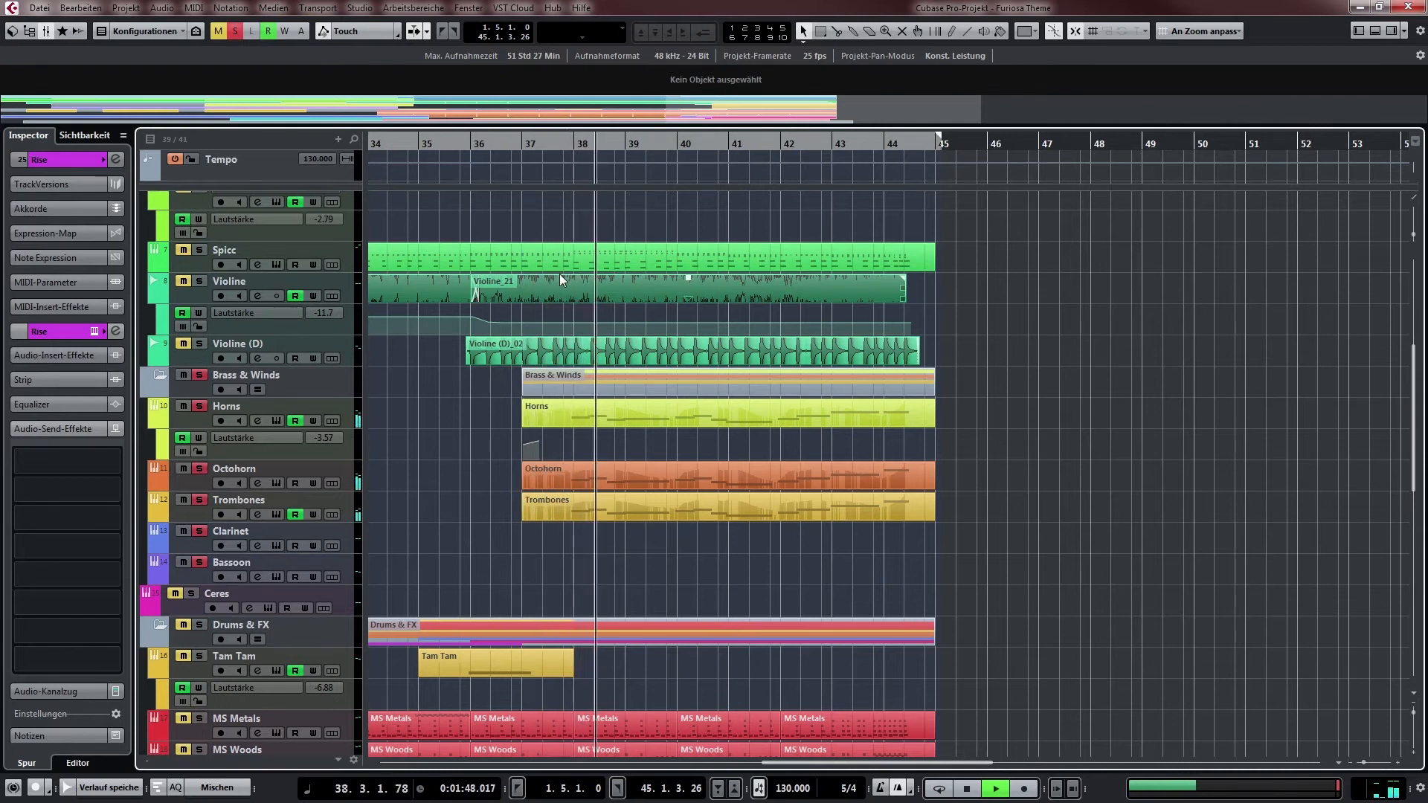
{"action": "left_click_drag", "start_coordinate": [771, 470], "coordinate": [691, 439]}
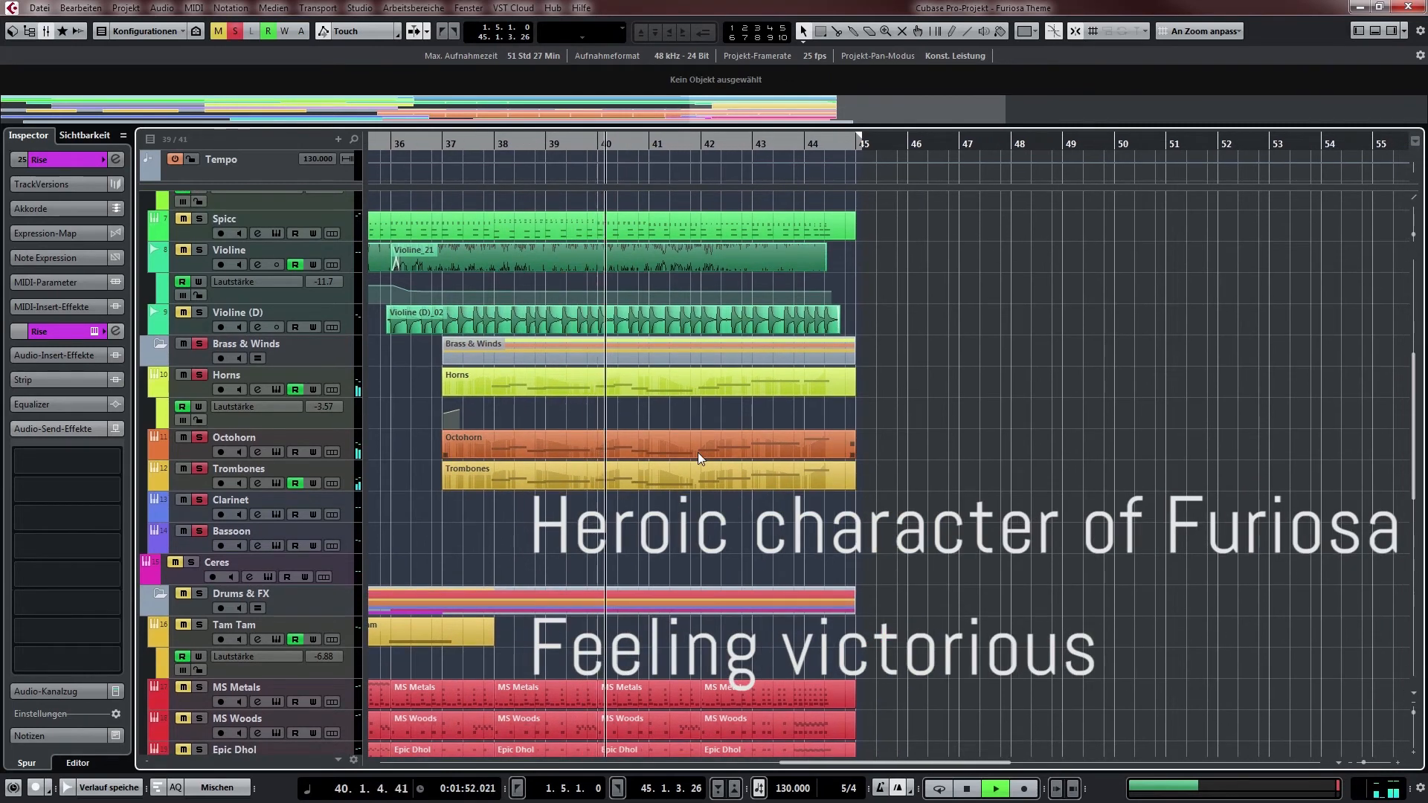
{"action": "key", "text": "space"}
Show the Octohorn track's Kontakt instrument and close its window
{"action": "left_click", "coordinate": [349, 446]}
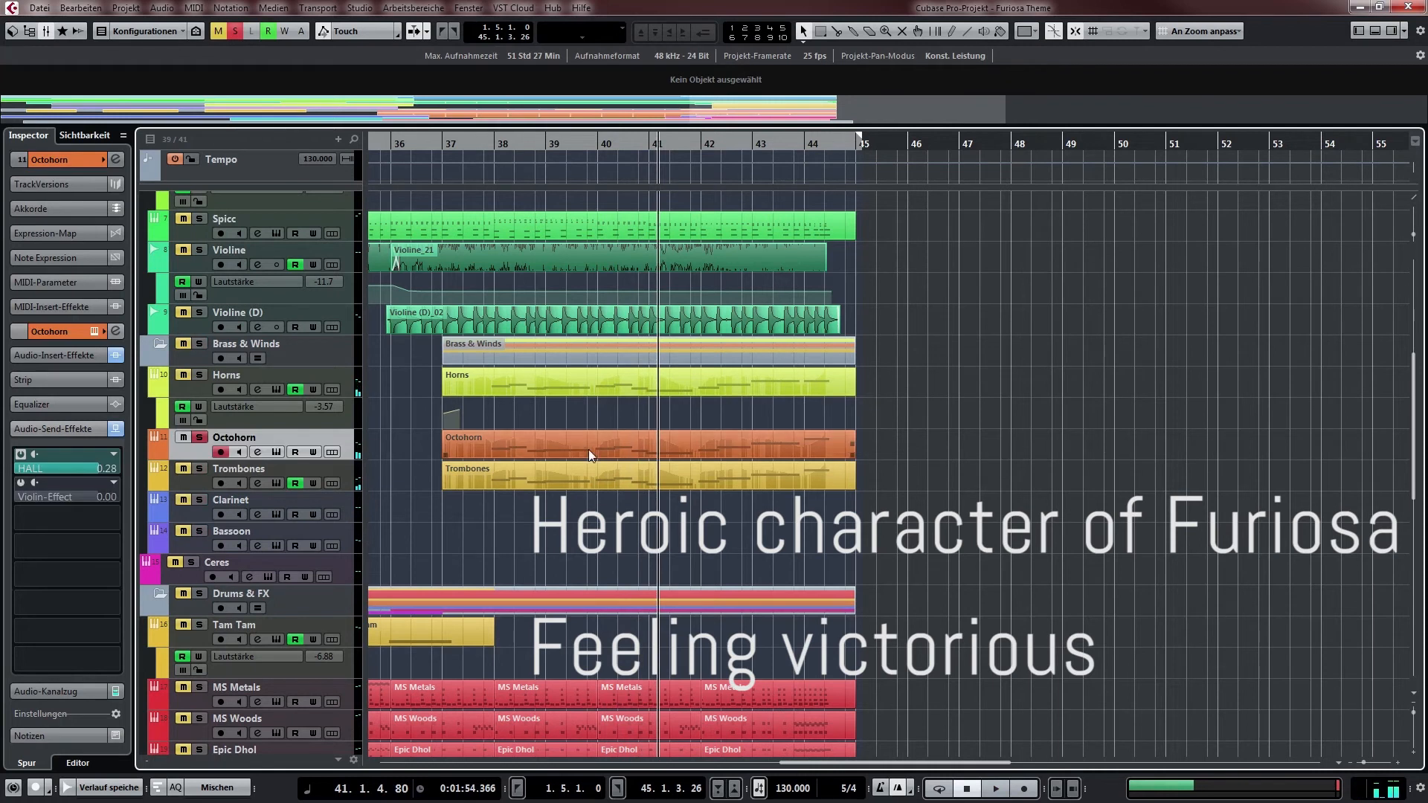
{"action": "key", "text": "e"}
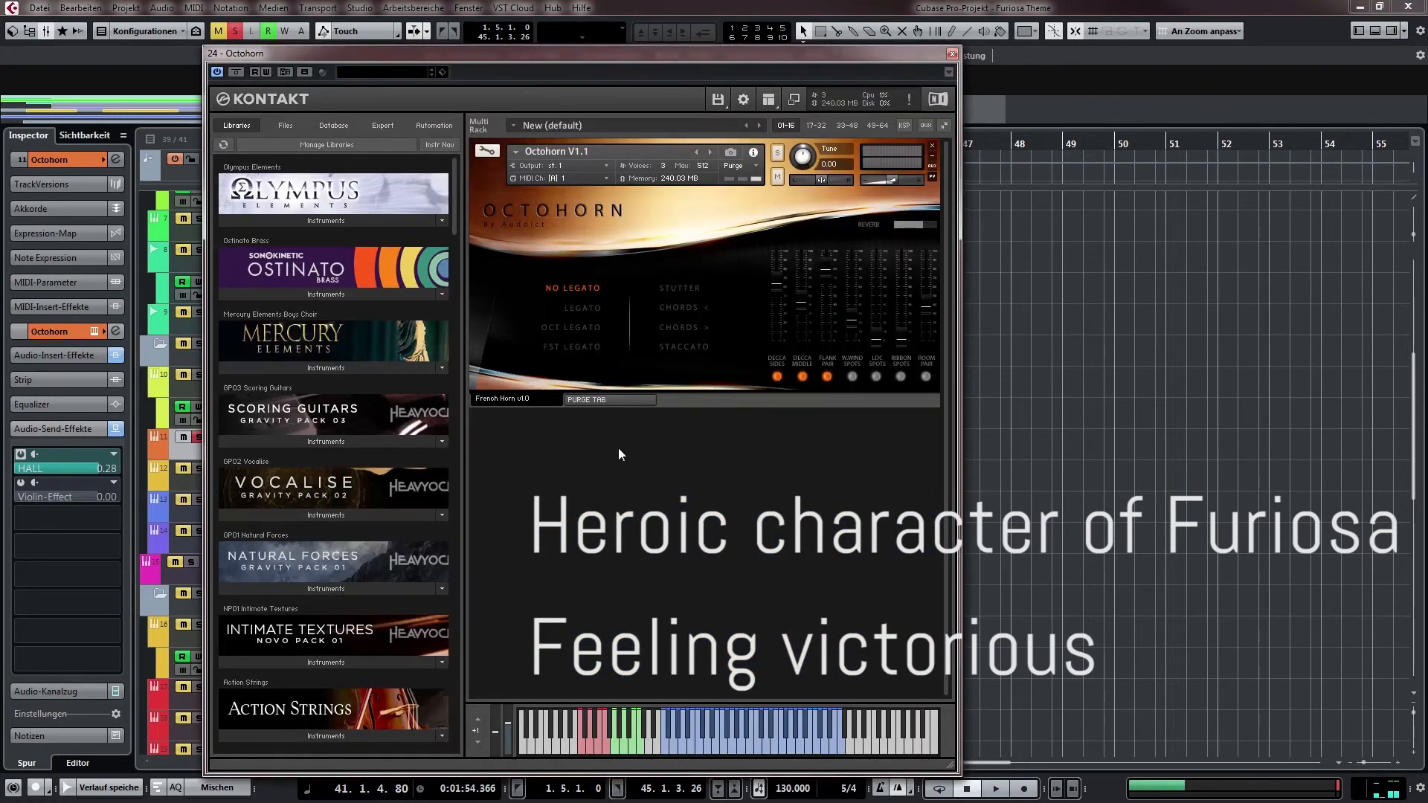
{"action": "key", "text": "e"}
Solo the Drums & FX folder instead of the brass and play its tracks through to bar 40
{"action": "left_click_drag", "start_coordinate": [595, 515], "coordinate": [541, 497]}
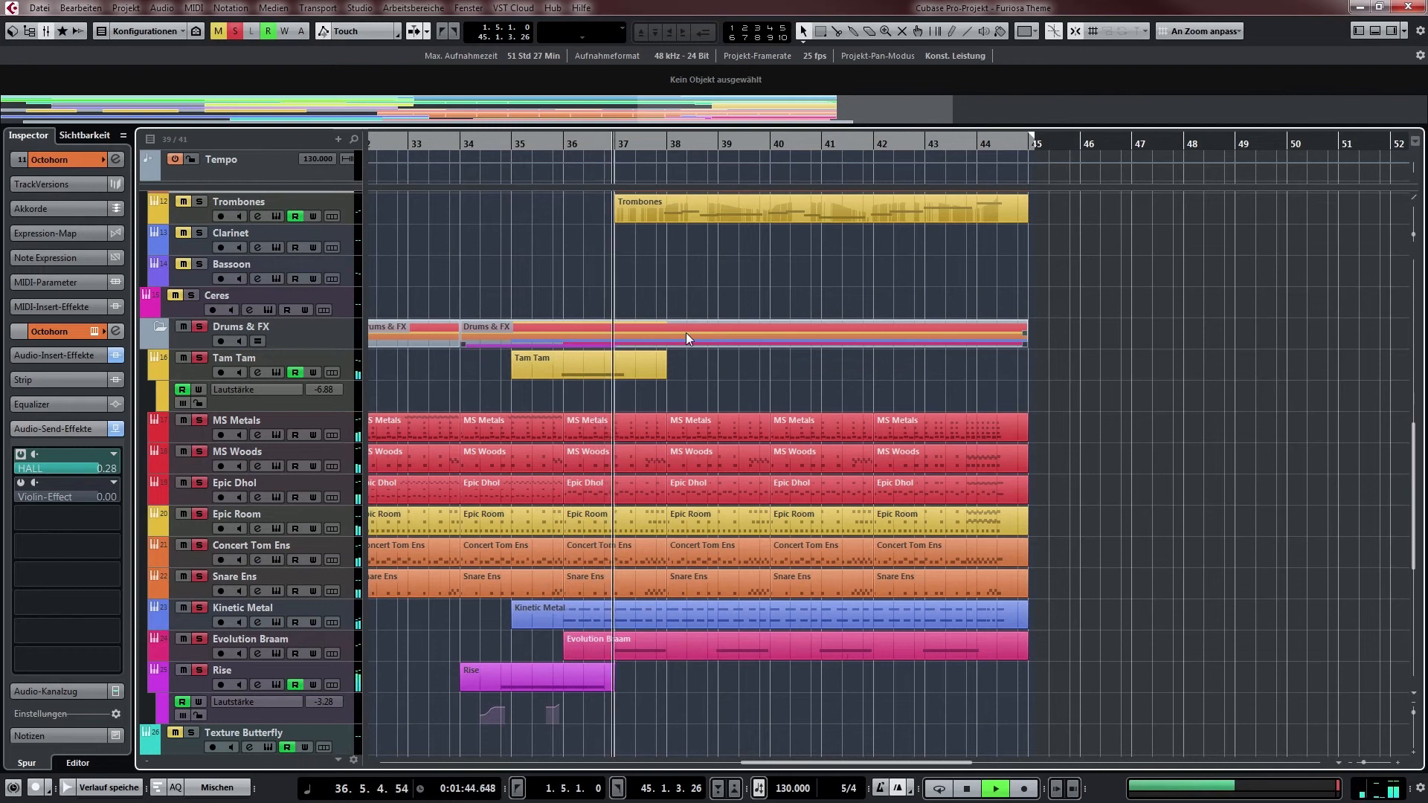
{"action": "scroll", "coordinate": [686, 333], "scroll_direction": "down", "scroll_amount": 3}
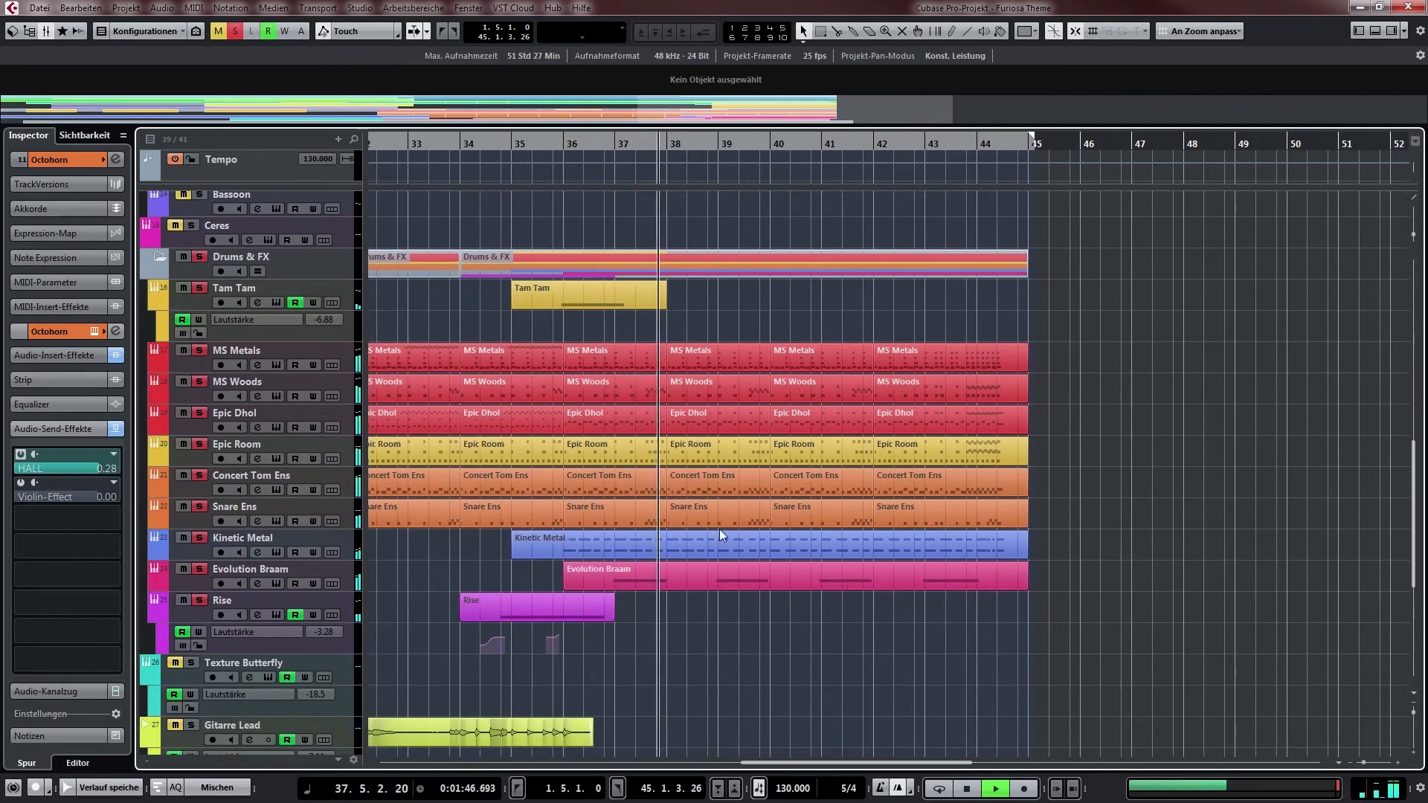
{"action": "left_click_drag", "start_coordinate": [767, 601], "coordinate": [718, 610]}
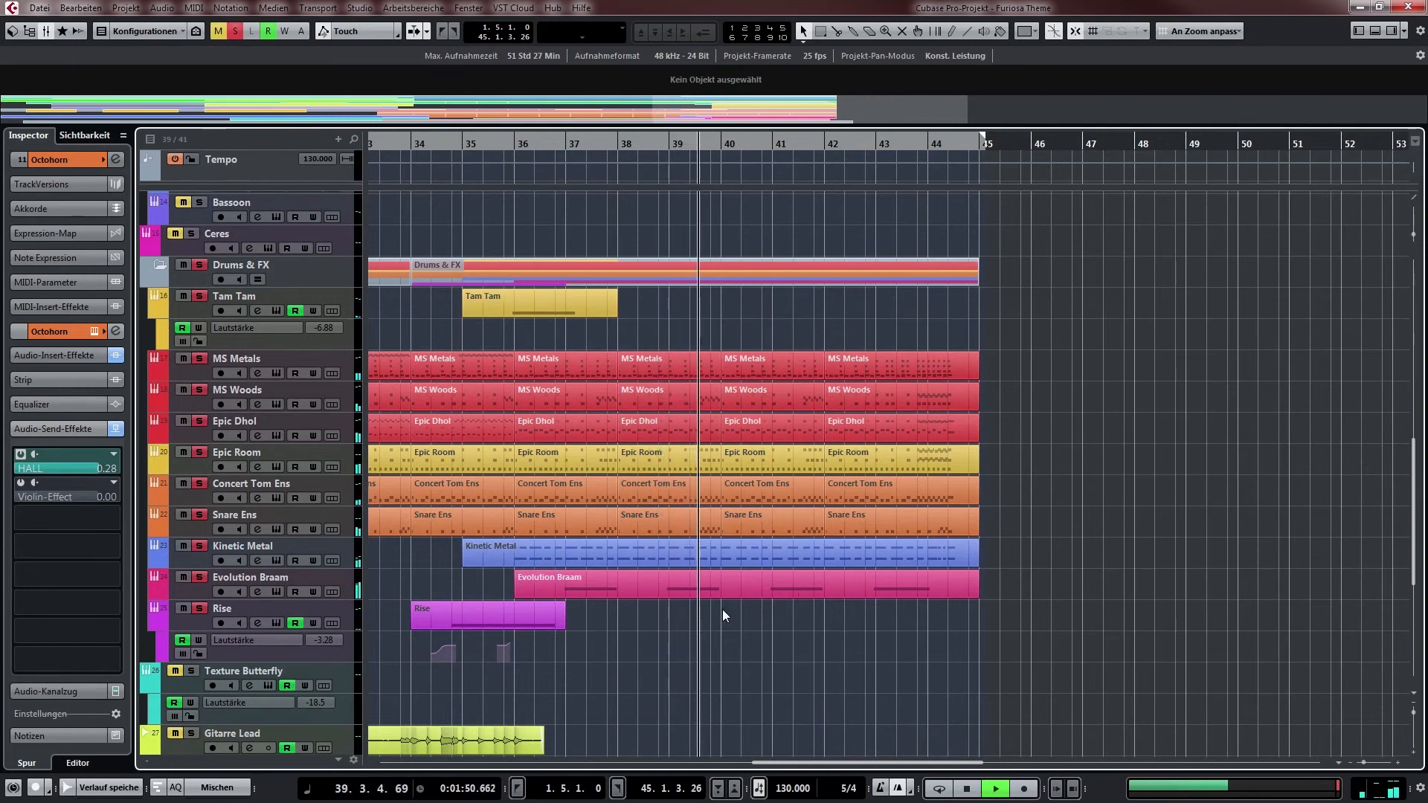
{"action": "key", "text": "space"}
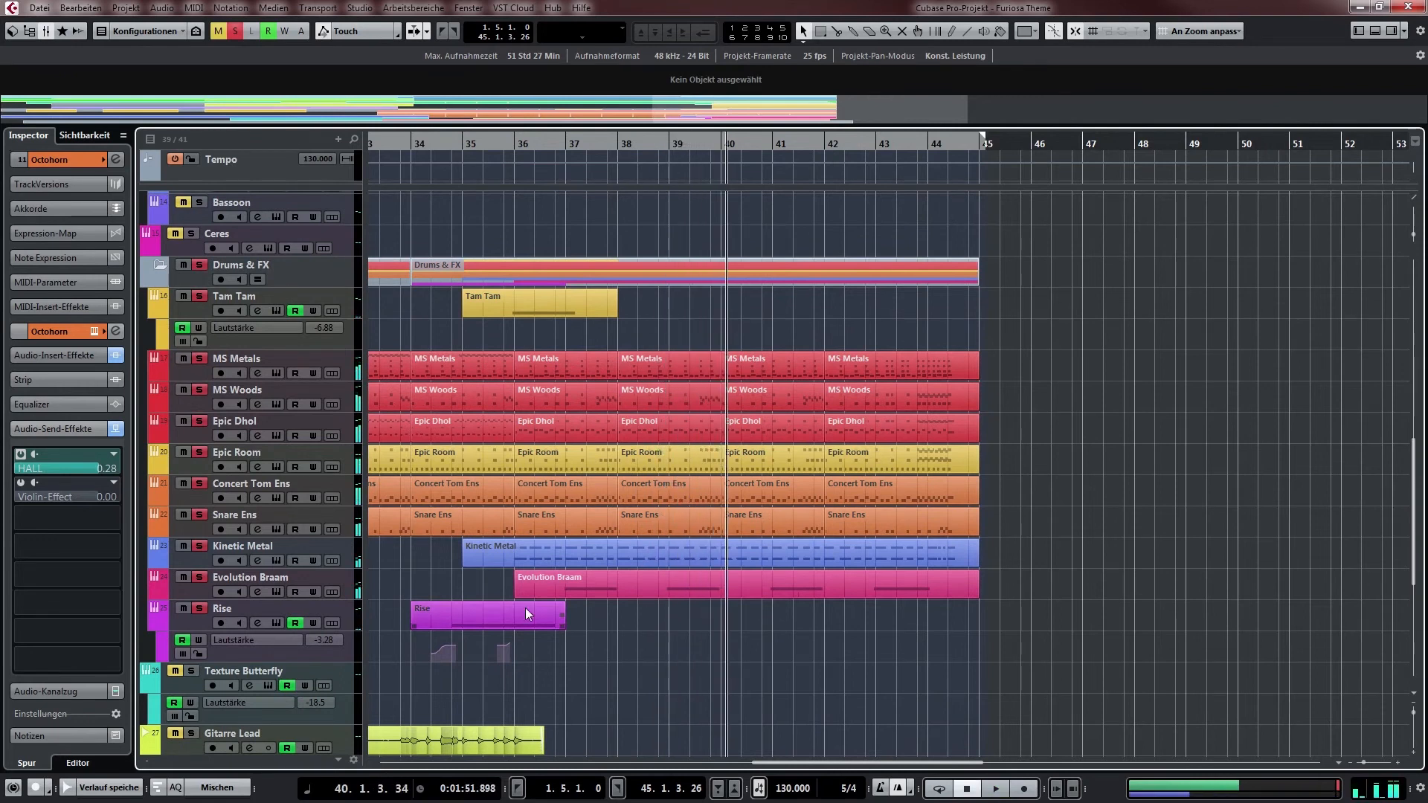
Show the Evolution Braam track's Kontakt instrument with its window moved fully into view, and close it
{"action": "double_click", "coordinate": [346, 580]}
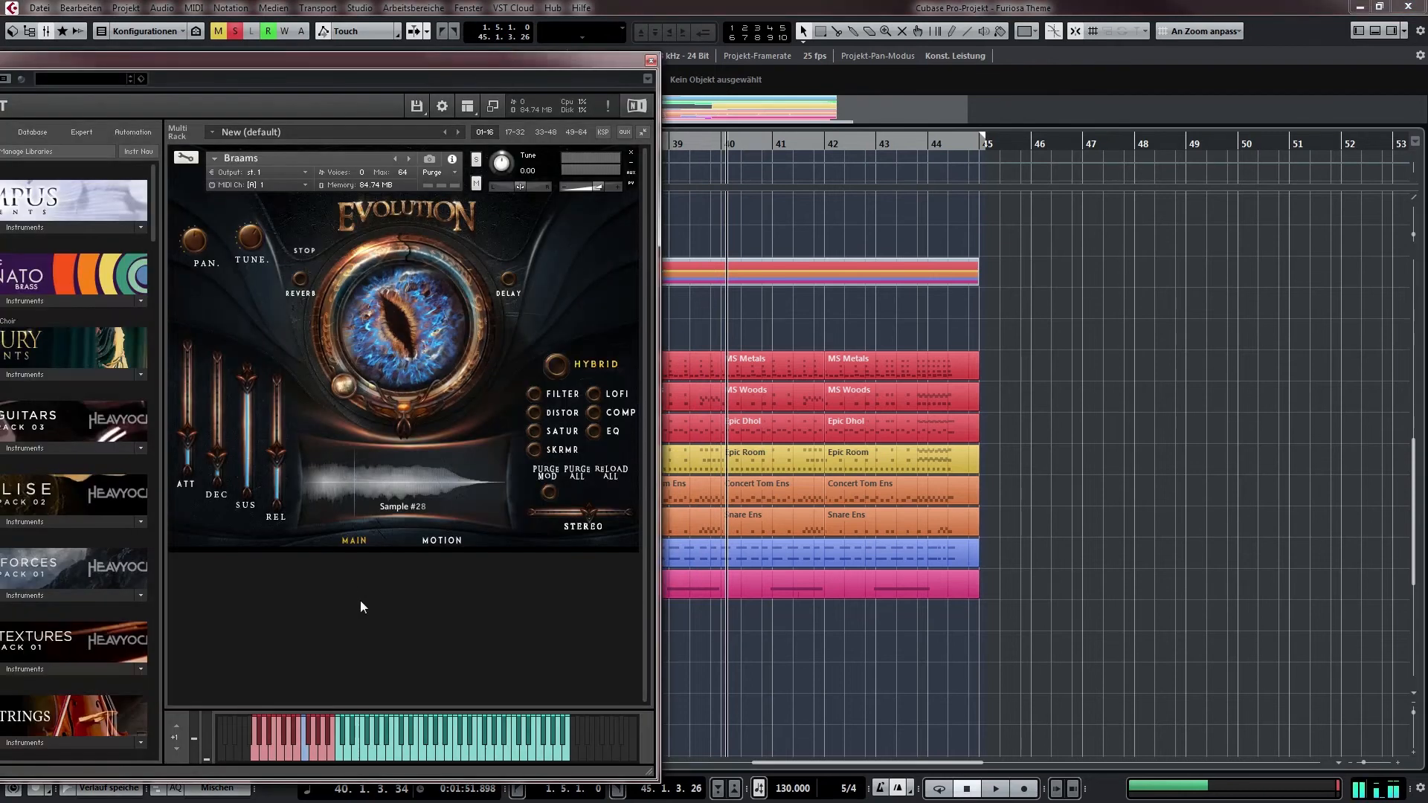
{"action": "left_click_drag", "start_coordinate": [420, 64], "coordinate": [617, 60]}
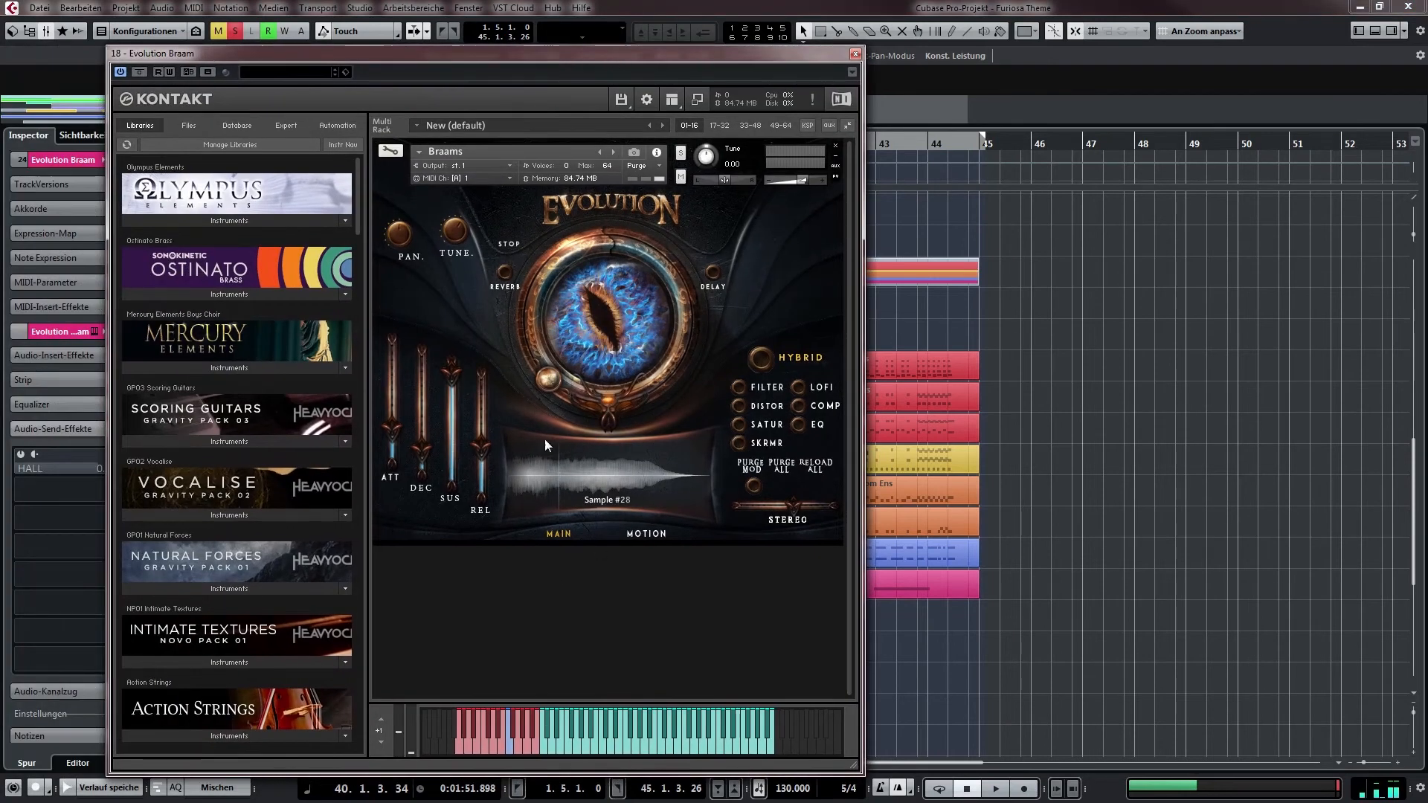
{"action": "key", "text": "Escape"}
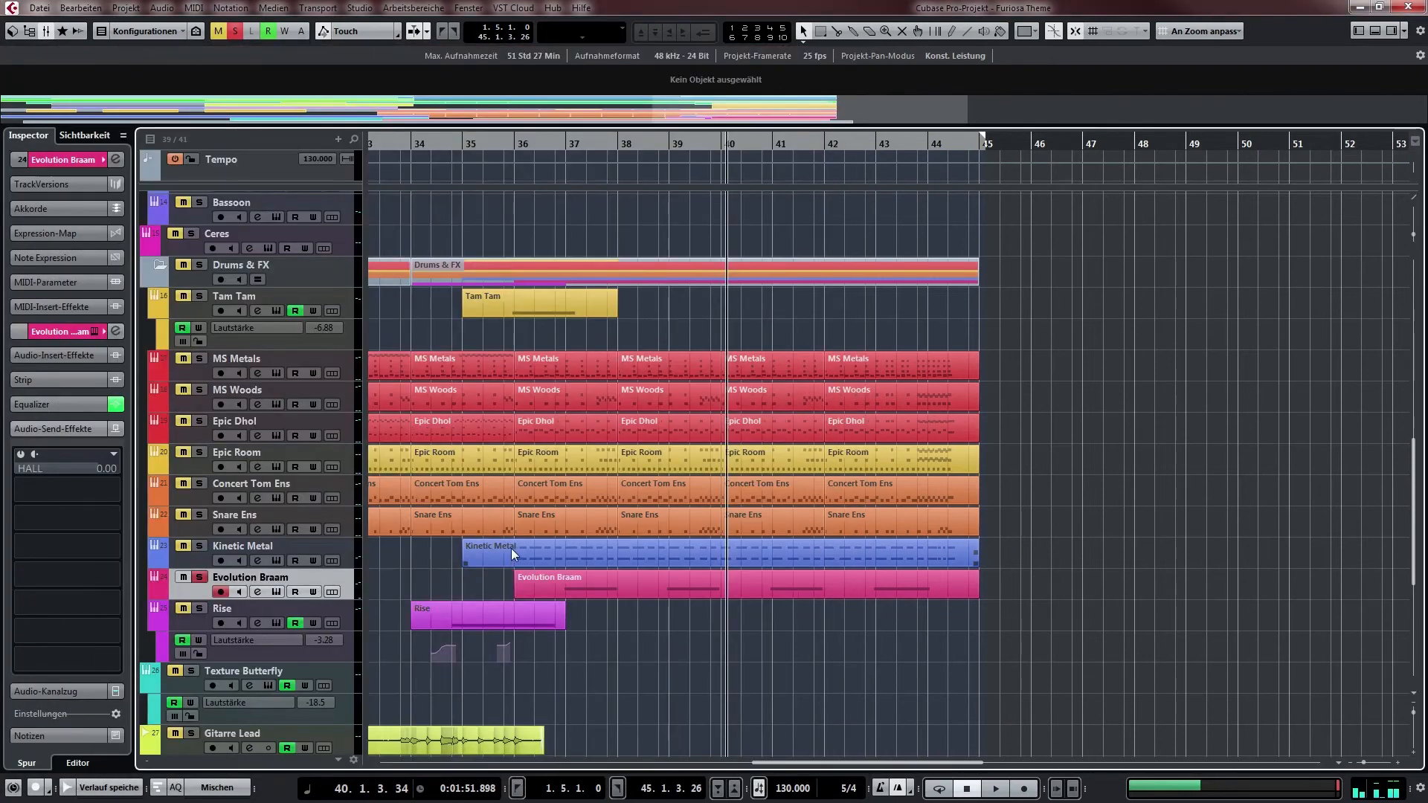
Select the Kinetic Metal track, examine the MS Metals part starting at bar 38 in the Key Editor, and close the editor
{"action": "left_click", "coordinate": [210, 565]}
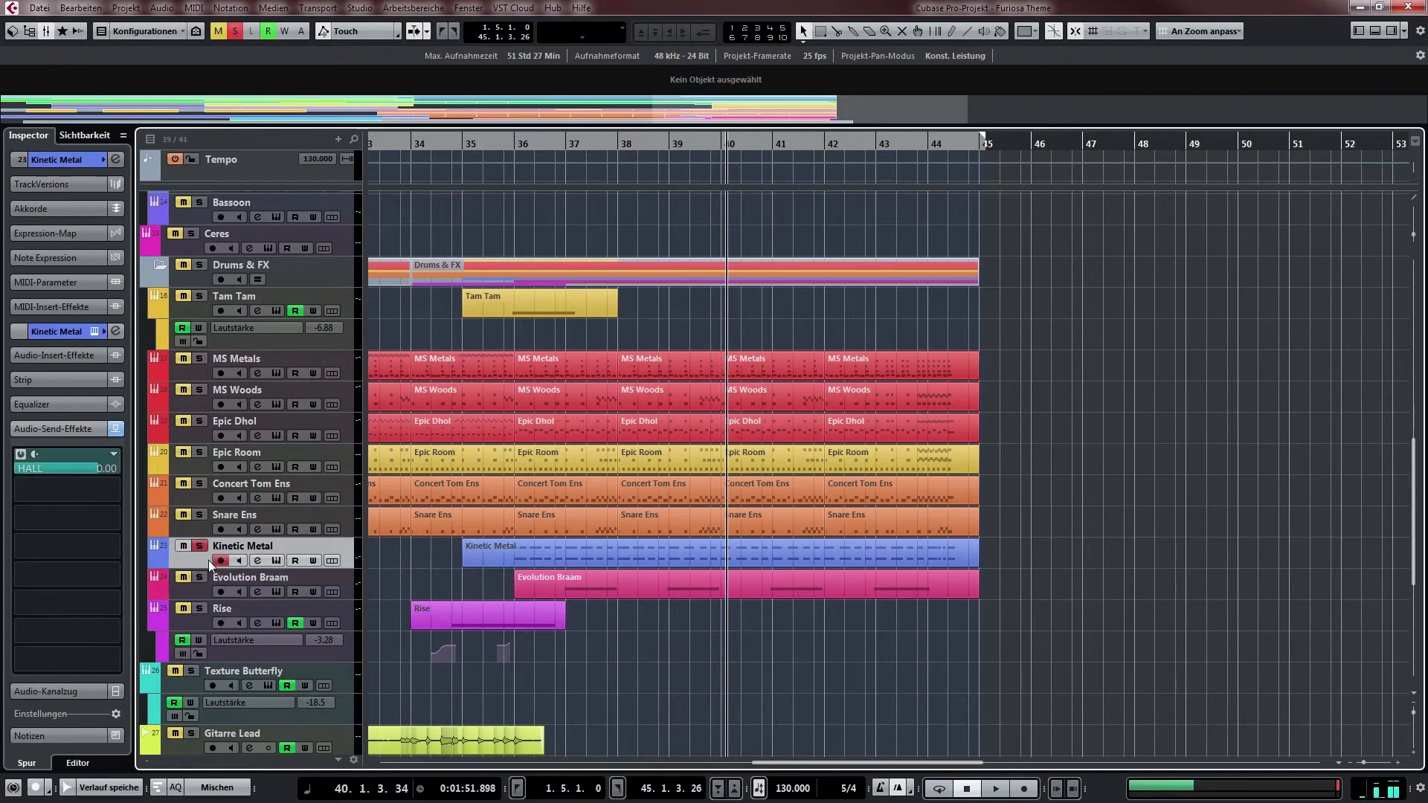
{"action": "double_click", "coordinate": [668, 365]}
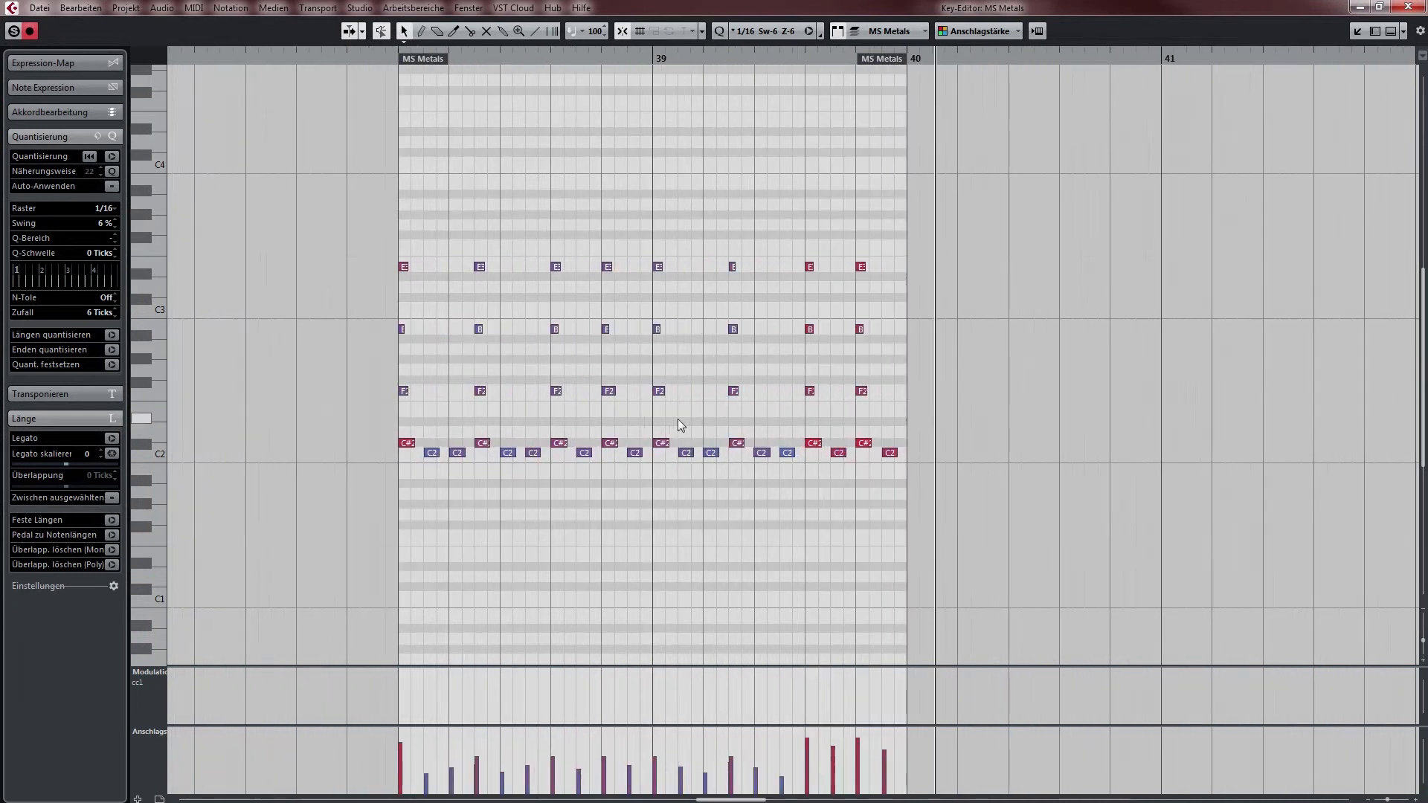
{"action": "scroll", "coordinate": [583, 382], "scroll_direction": "up", "scroll_amount": 1}
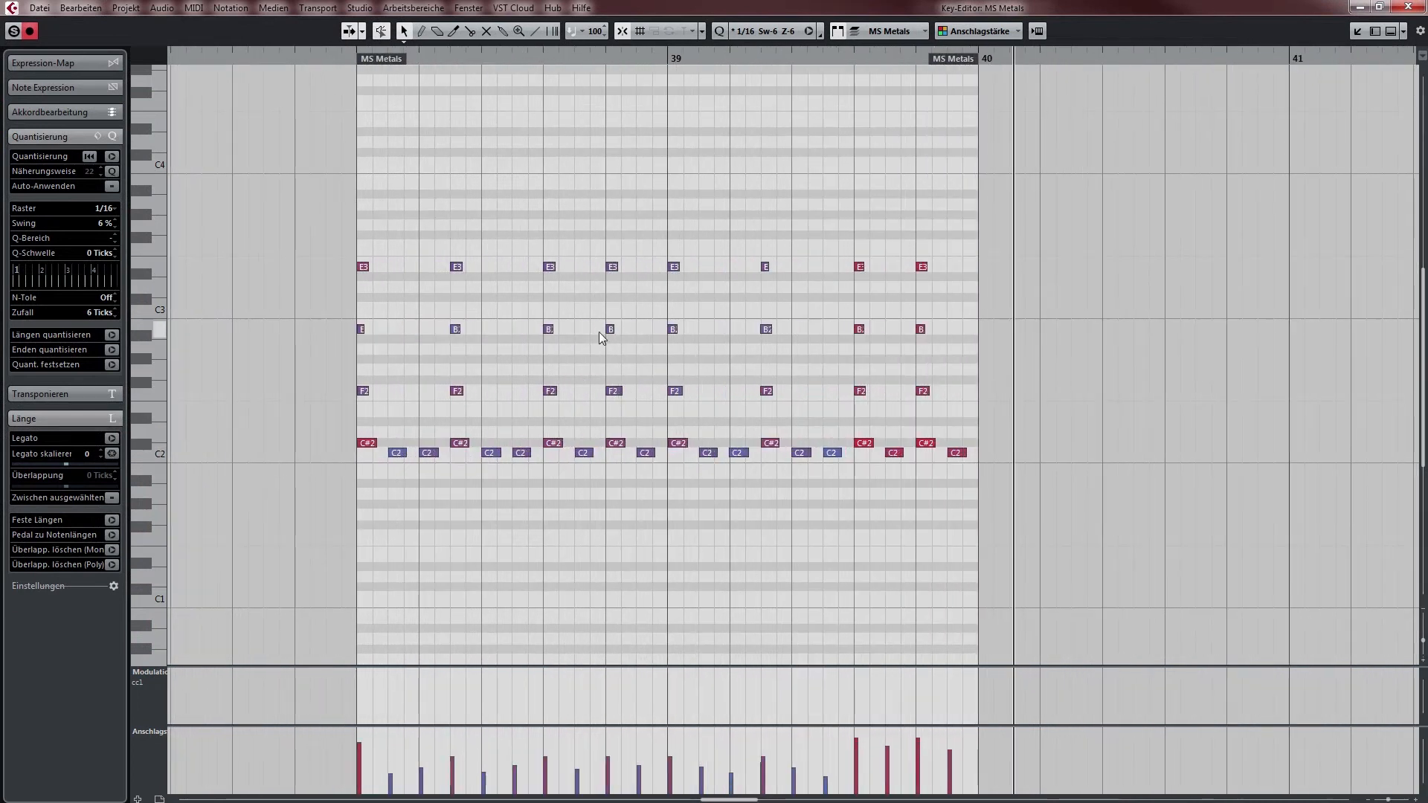
{"action": "left_click_drag", "start_coordinate": [777, 374], "coordinate": [733, 384]}
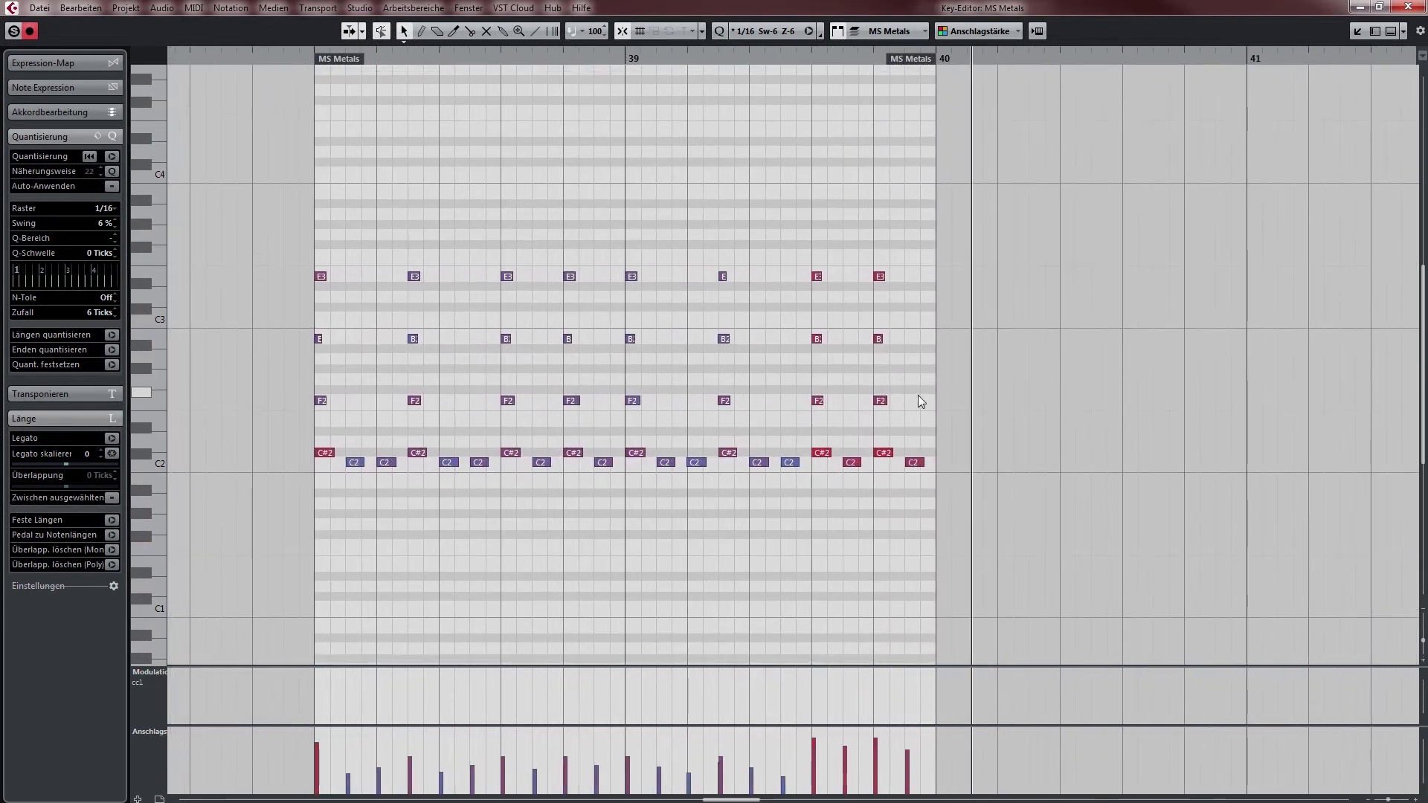
{"action": "key", "text": "ctrl+e"}
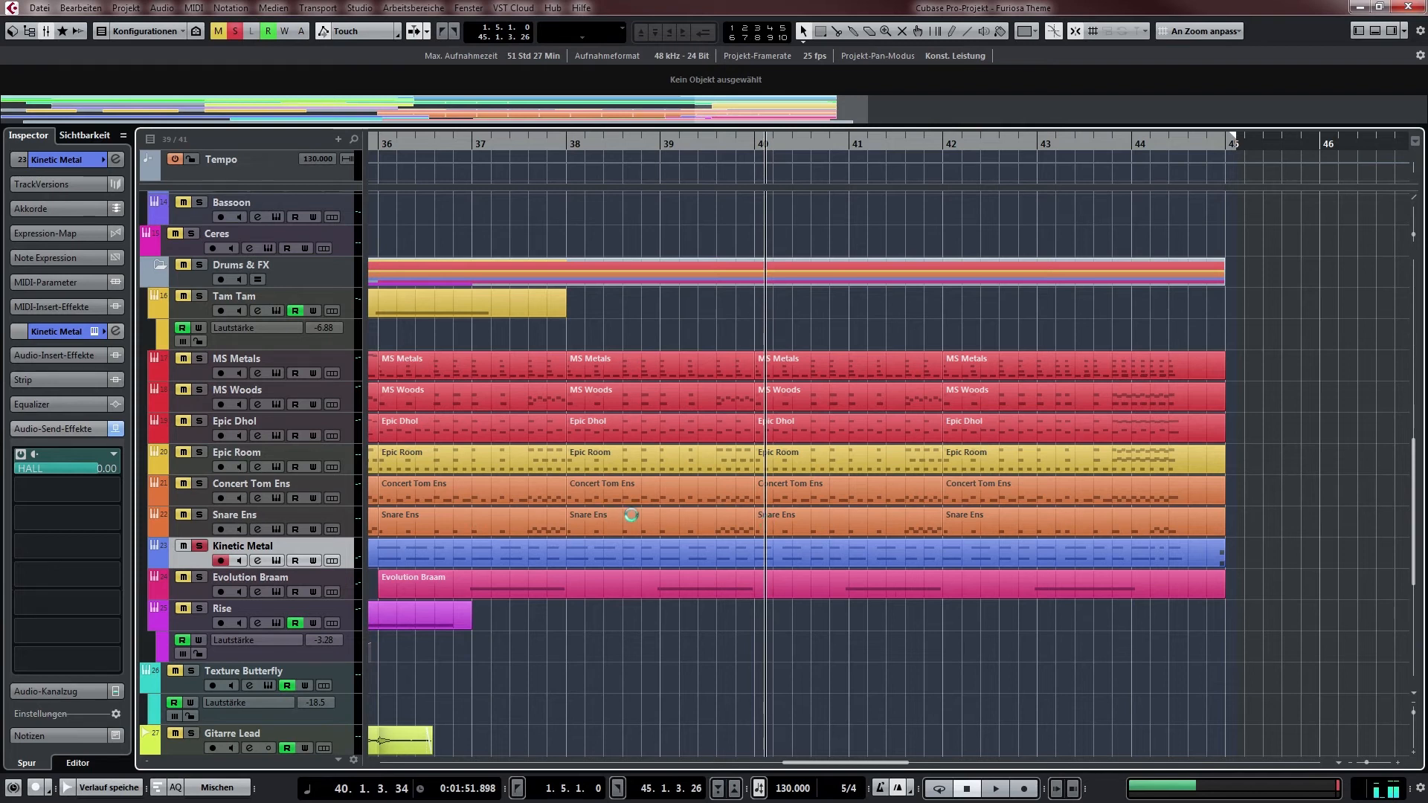
Play the soloed Kinetic Metal from bar 38, adding Epic Dhol and the whole Drums & FX folder to the solo
{"action": "double_click", "coordinate": [568, 145]}
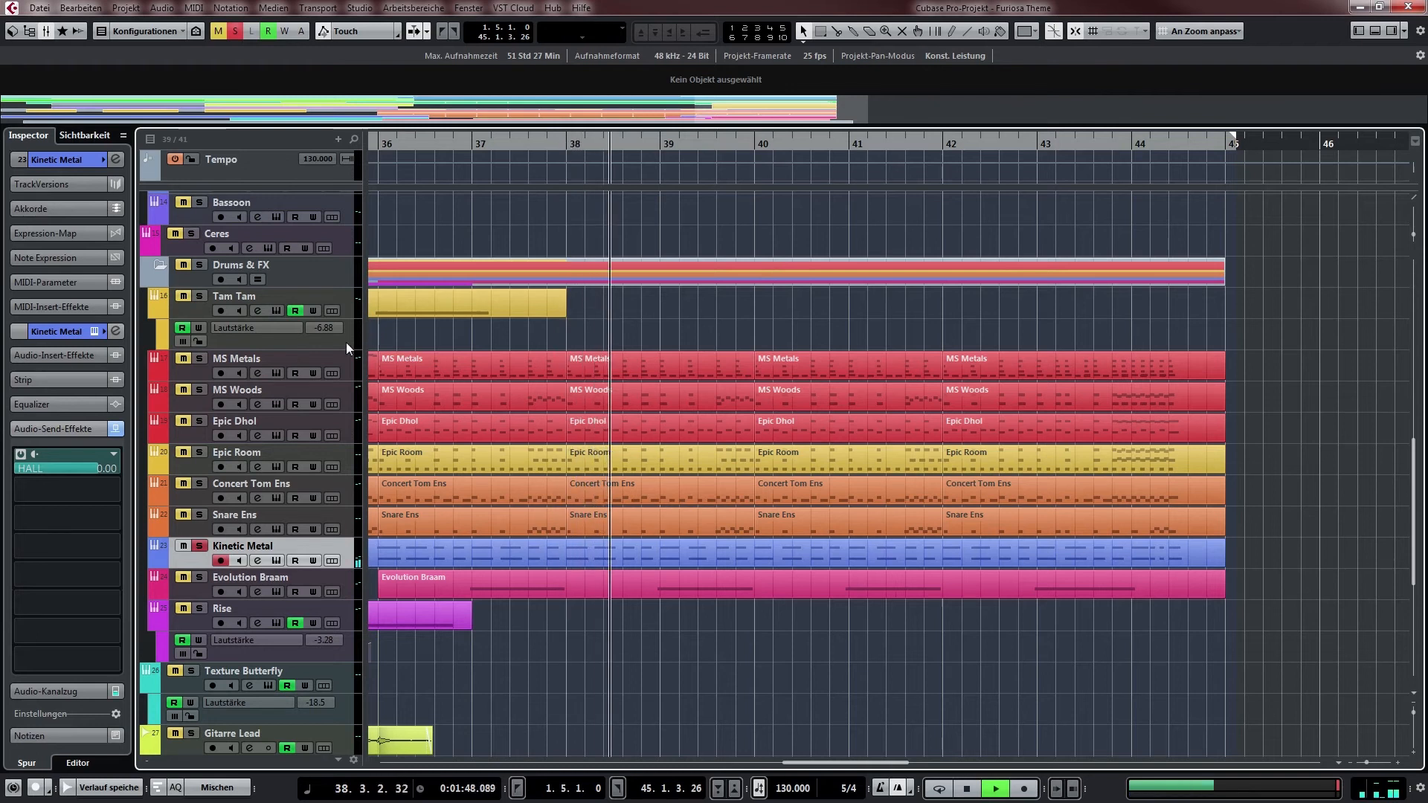
{"action": "left_click", "coordinate": [203, 422]}
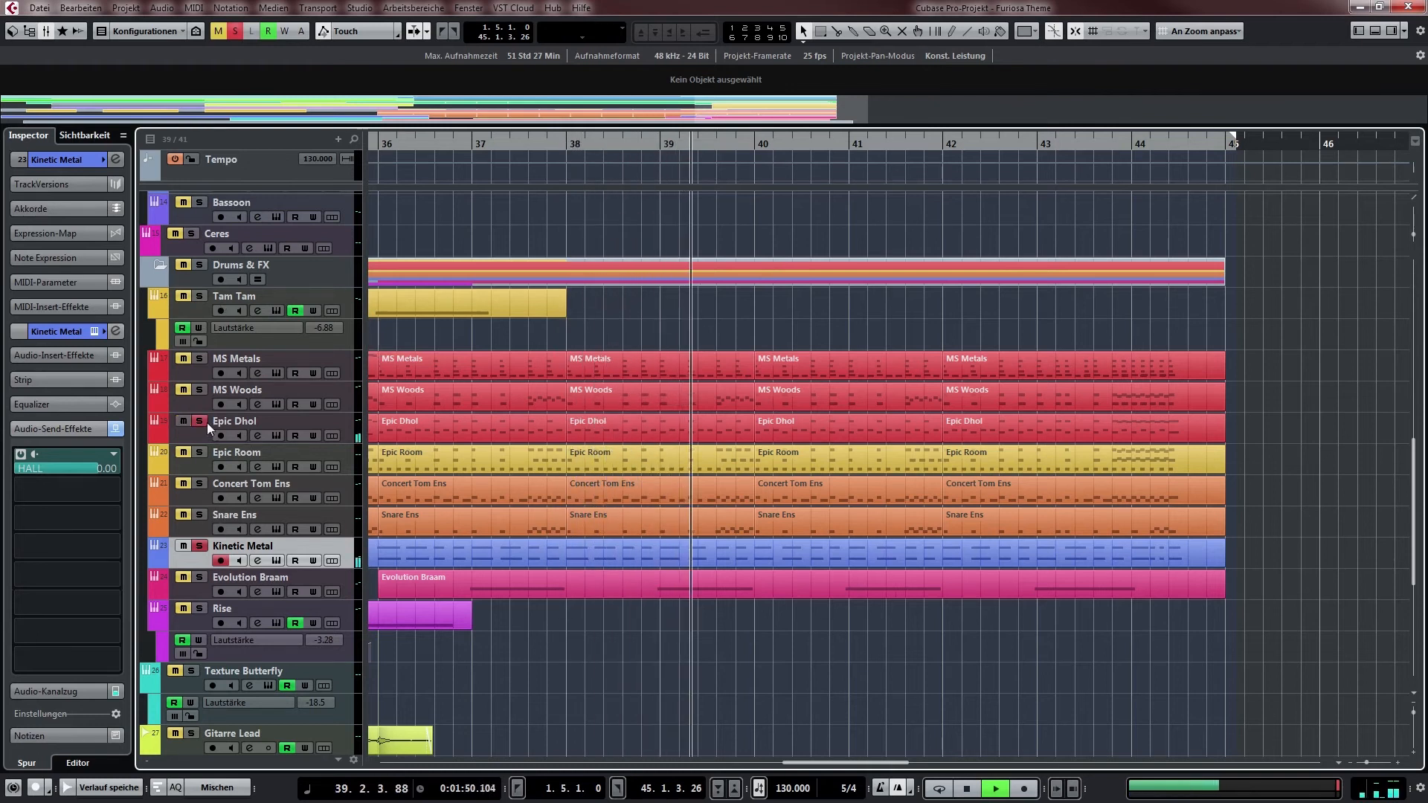
{"action": "left_click", "coordinate": [199, 266]}
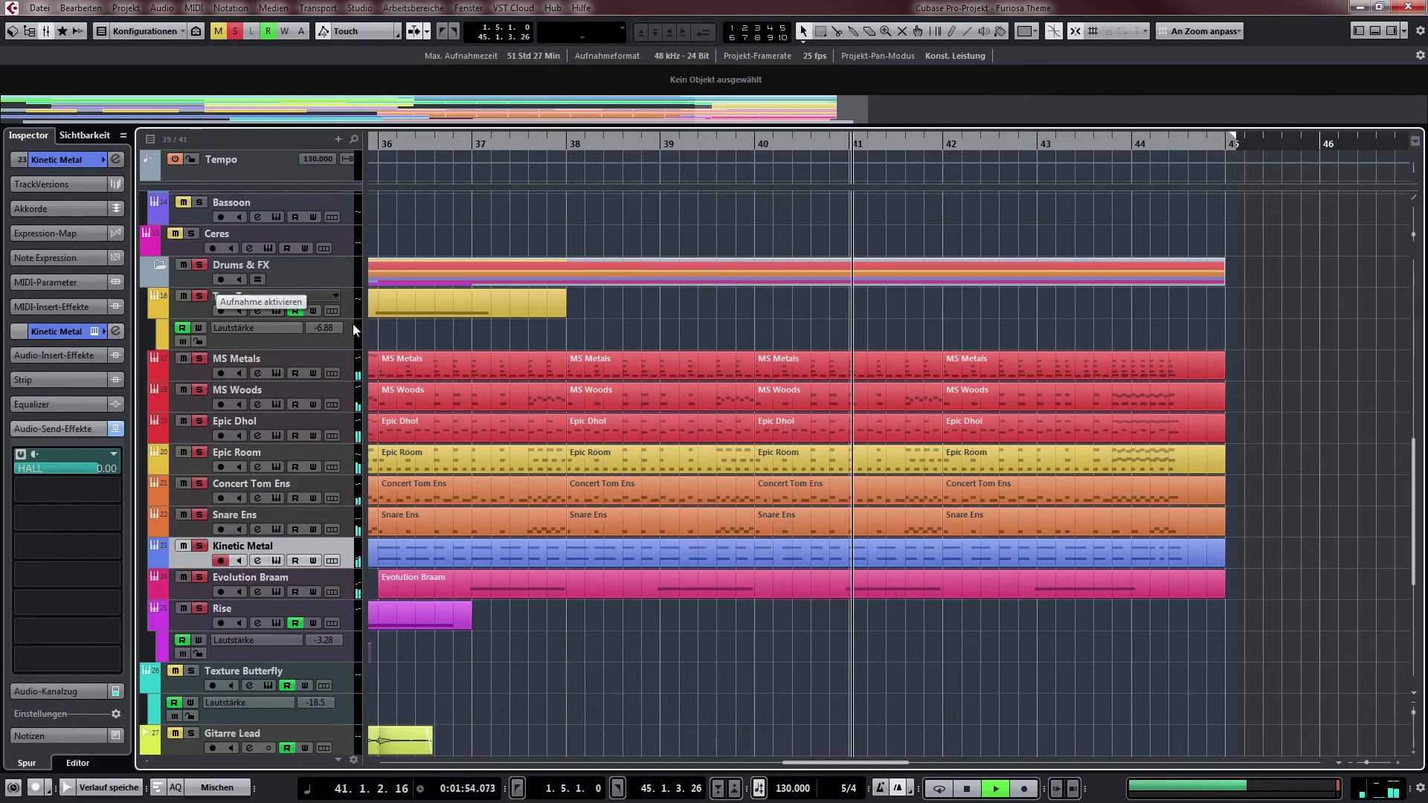
Stop playback and clear the solo from all tracks, with the guitar tracks below Drums & FX in view
{"action": "key", "text": "space"}
{"action": "scroll", "coordinate": [761, 360], "scroll_direction": "left", "scroll_amount": 3}
{"action": "scroll", "coordinate": [882, 433], "scroll_direction": "down", "scroll_amount": 4}
{"action": "scroll", "coordinate": [885, 402], "scroll_direction": "right", "scroll_amount": 3}
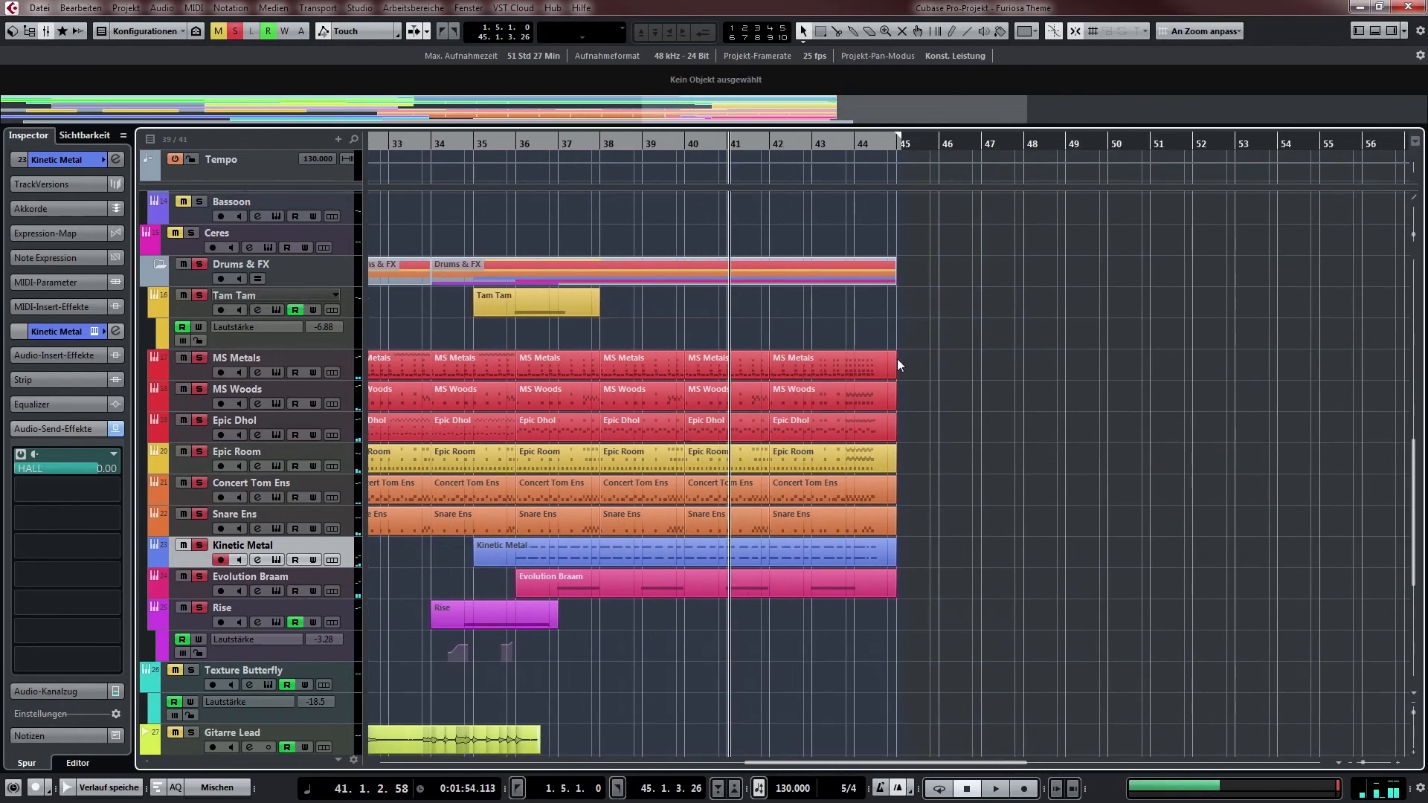
{"action": "scroll", "coordinate": [681, 419], "scroll_direction": "down", "scroll_amount": 5}
{"action": "scroll", "coordinate": [681, 420], "scroll_direction": "left", "scroll_amount": 1}
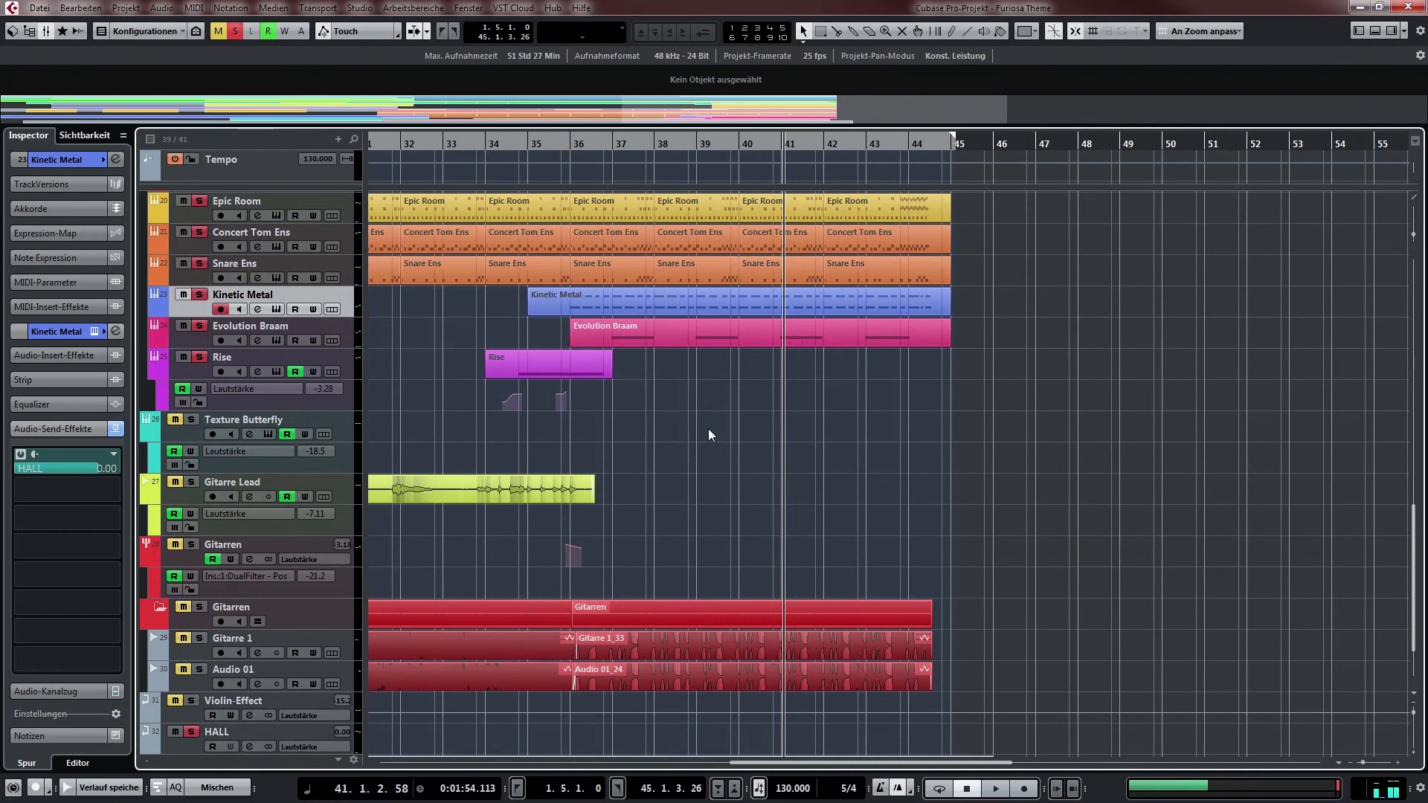
{"action": "scroll", "coordinate": [708, 430], "scroll_direction": "down", "scroll_amount": 1}
{"action": "scroll", "coordinate": [672, 379], "scroll_direction": "right", "scroll_amount": 1}
{"action": "scroll", "coordinate": [589, 447], "scroll_direction": "down", "scroll_amount": 1}
{"action": "scroll", "coordinate": [586, 398], "scroll_direction": "right", "scroll_amount": 1}
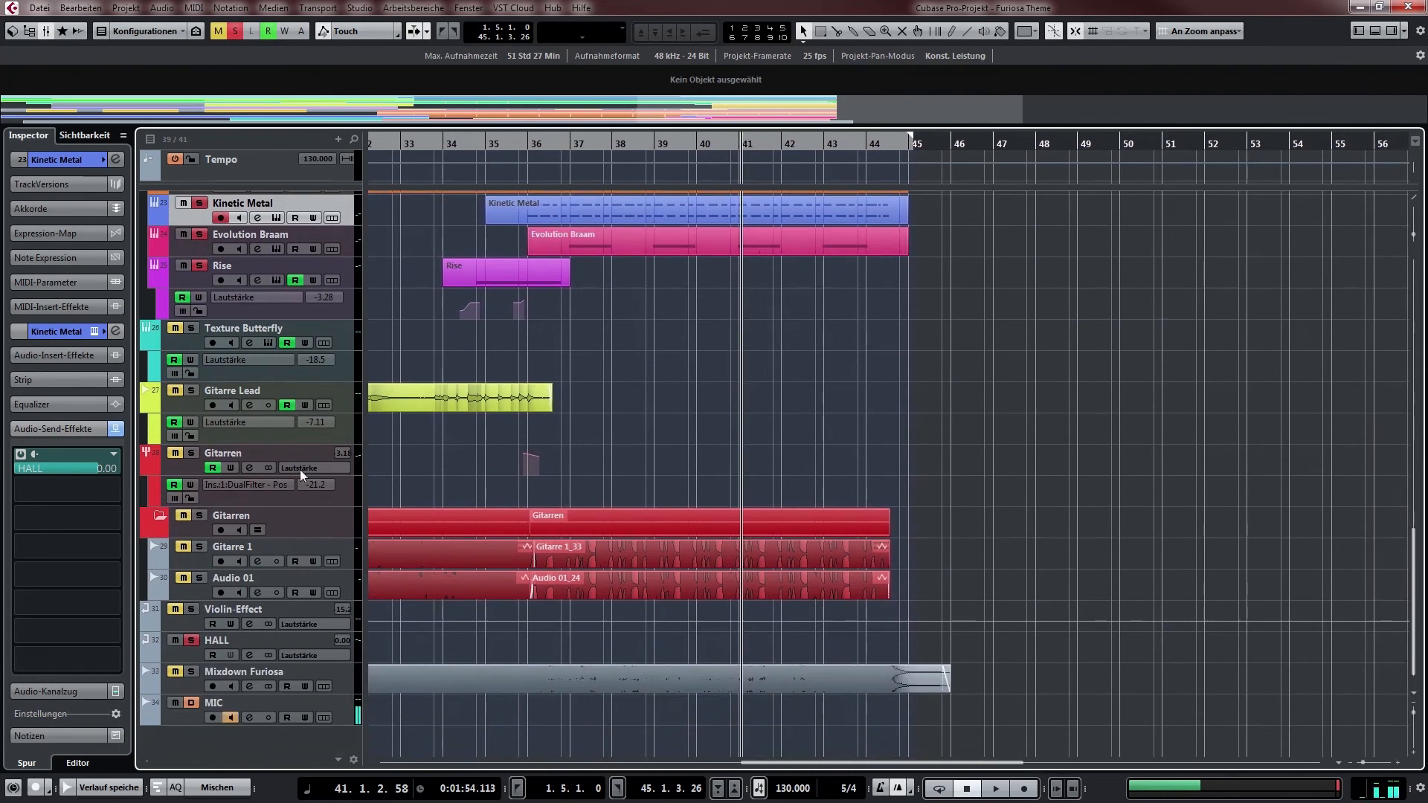
{"action": "left_click", "coordinate": [237, 34]}
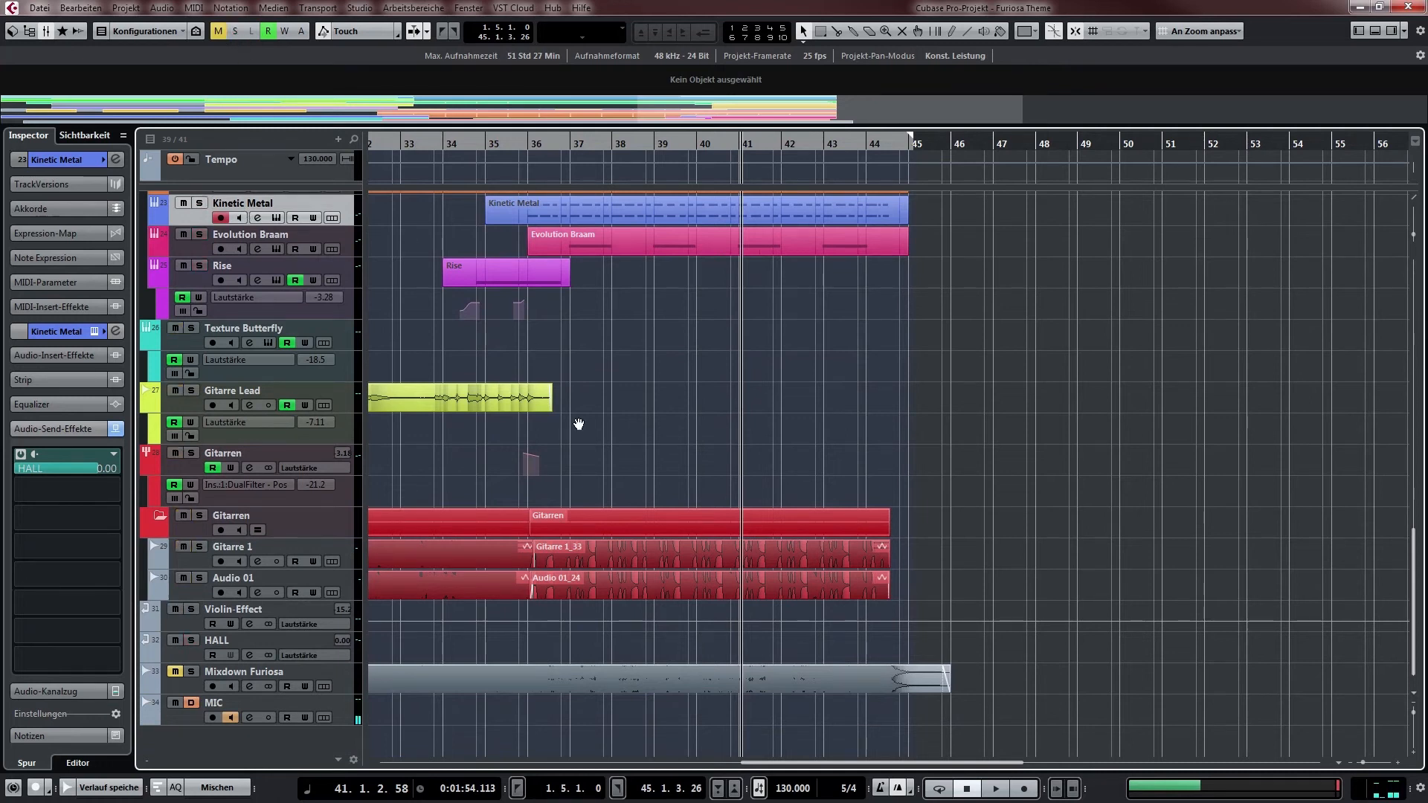
Solo the Gitarren folder and play its guitar tracks from bar 36 to bar 39
{"action": "scroll", "coordinate": [579, 424], "scroll_direction": "right", "scroll_amount": 1}
{"action": "left_click", "coordinate": [510, 145]}
{"action": "key", "text": "space"}
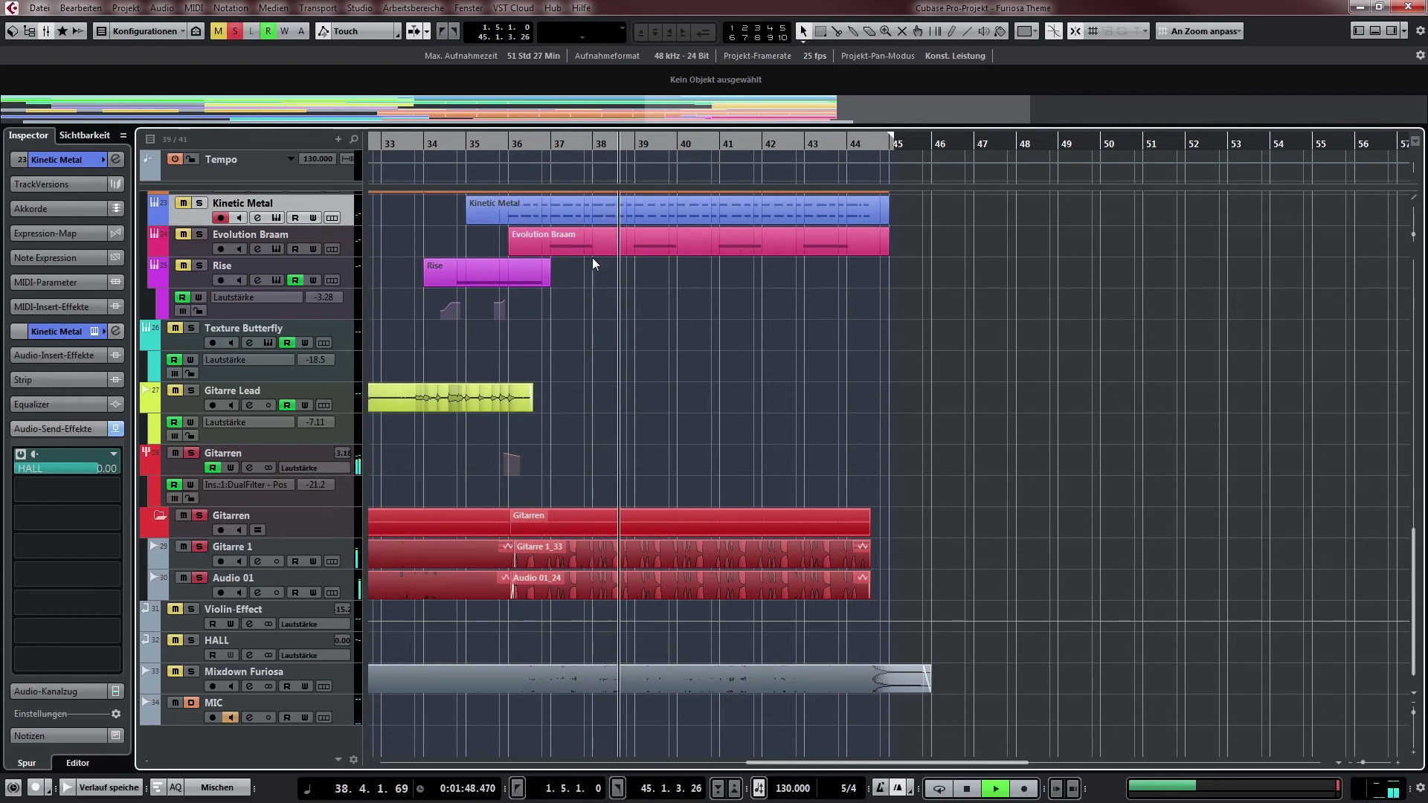
{"action": "key", "text": "space"}
Examine the Gitarren and Gitarre Lead parts and their automation from bar 15 to the end, and clear the guitar solo
{"action": "left_click_drag", "start_coordinate": [581, 471], "coordinate": [736, 474]}
{"action": "left_click_drag", "start_coordinate": [548, 501], "coordinate": [861, 489]}
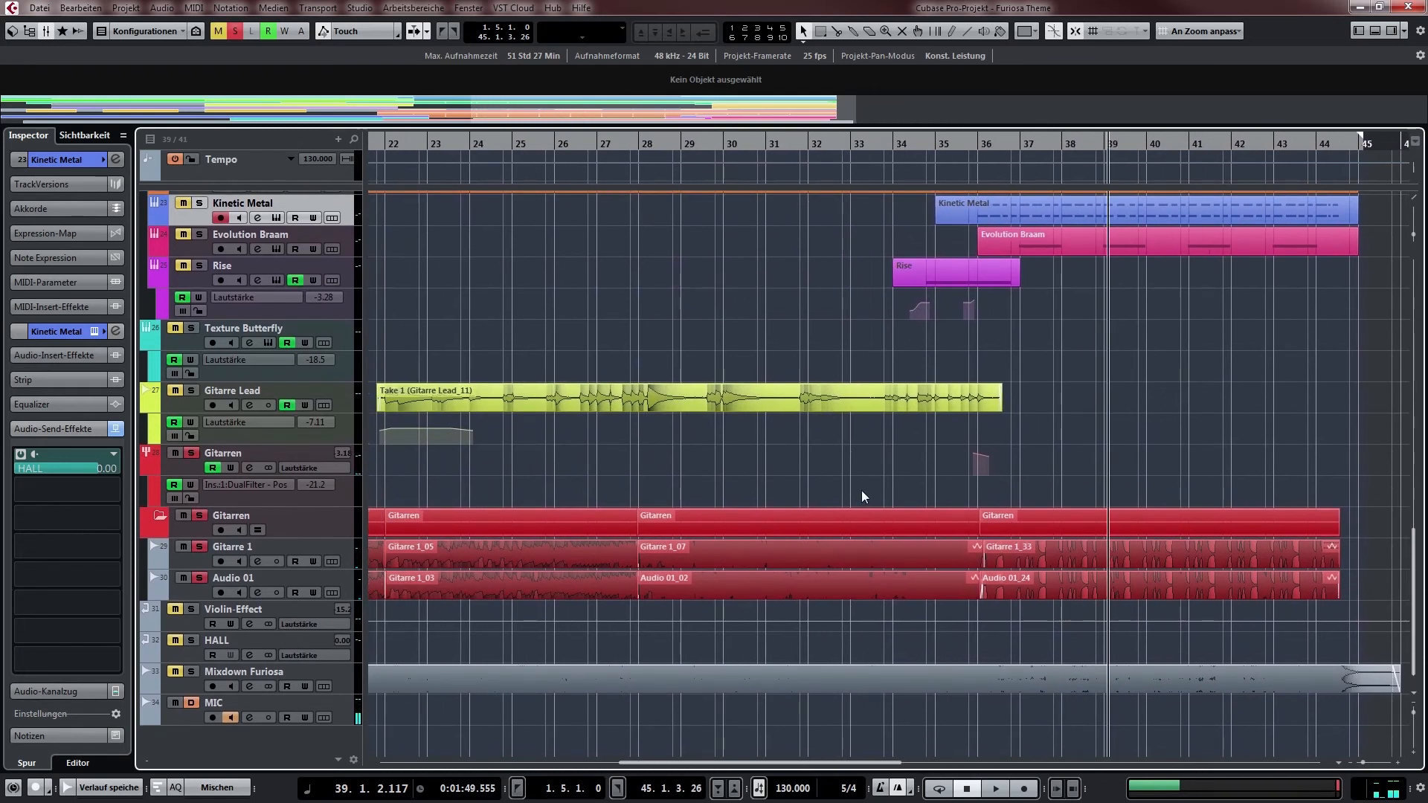
{"action": "scroll", "coordinate": [752, 488], "scroll_direction": "down", "scroll_amount": 1}
{"action": "left_click_drag", "start_coordinate": [698, 482], "coordinate": [805, 482]}
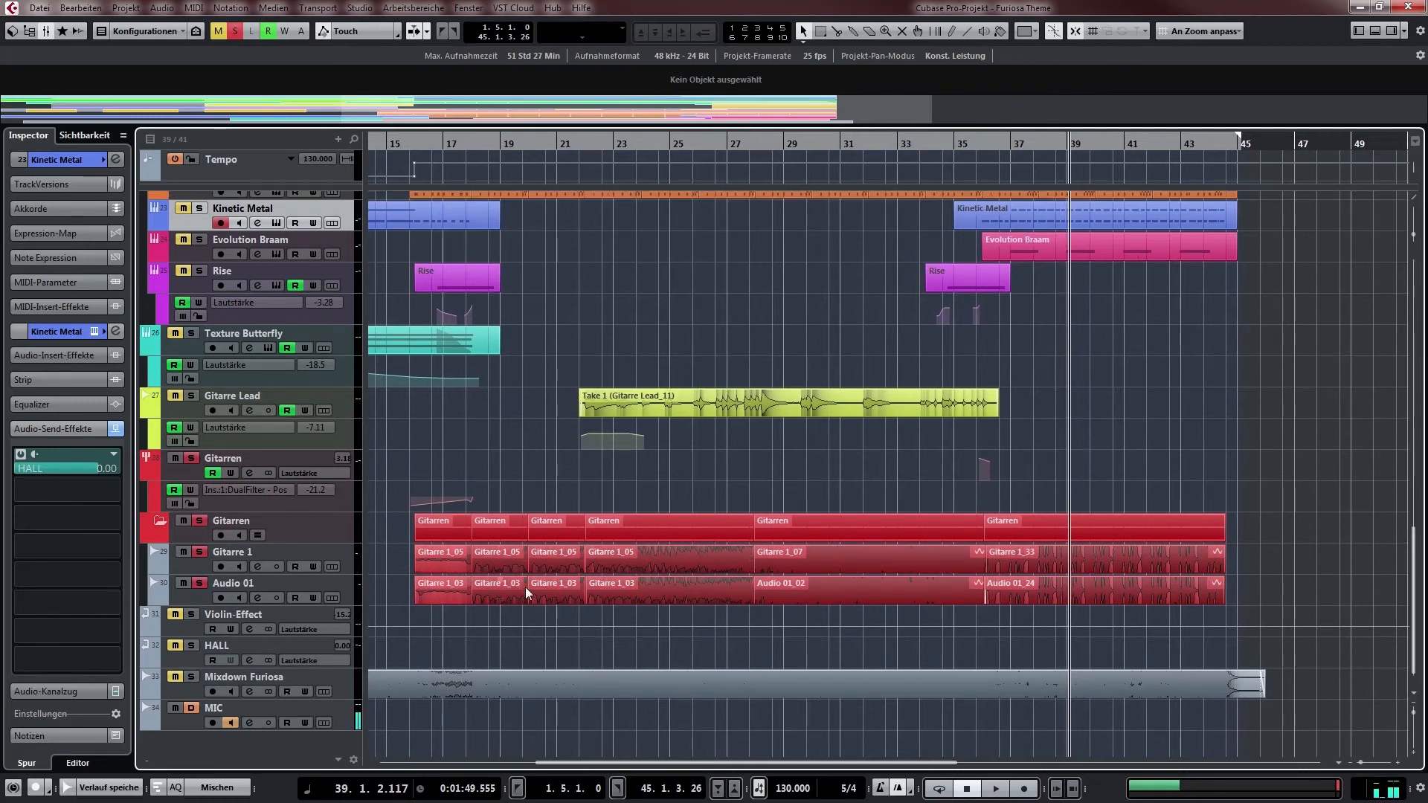
{"action": "left_click_drag", "start_coordinate": [876, 503], "coordinate": [610, 497]}
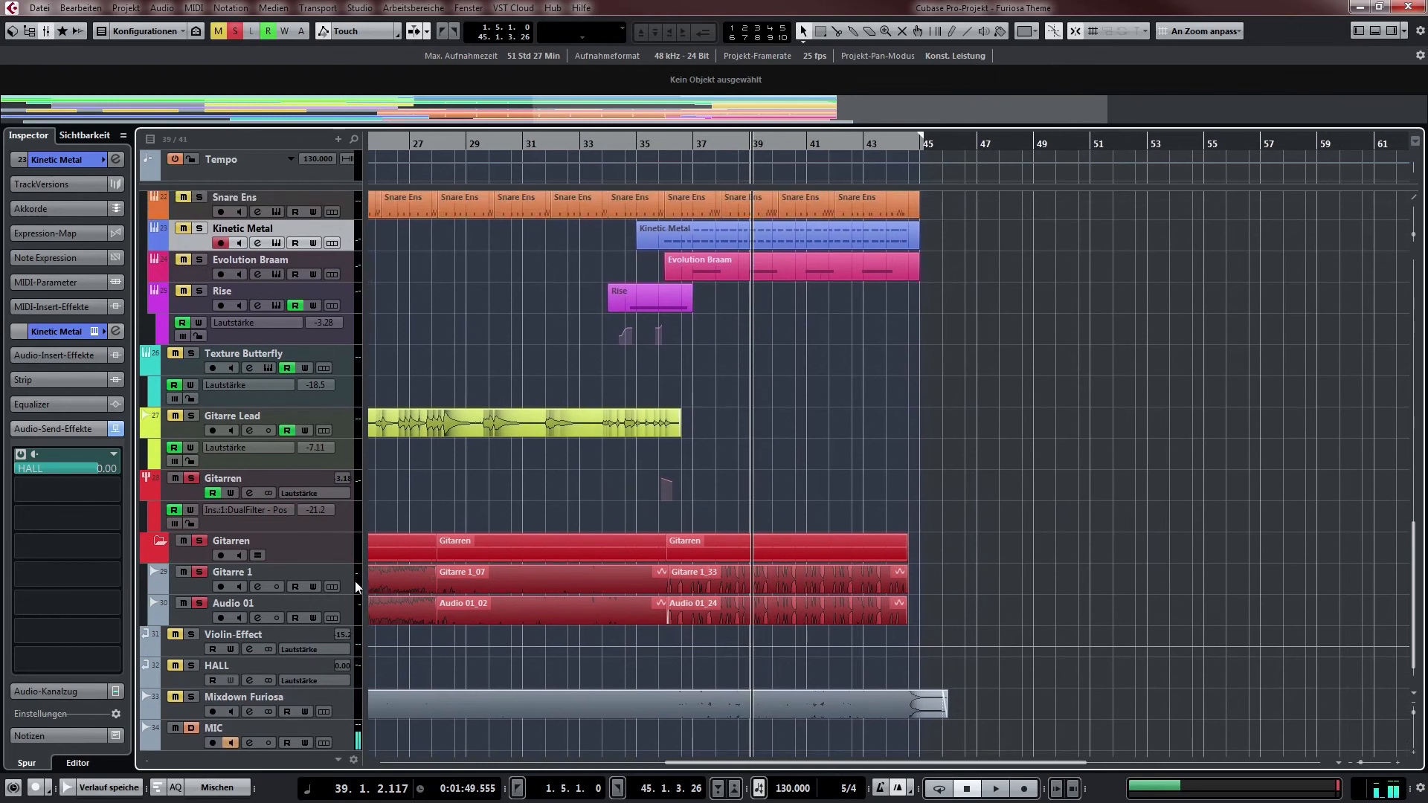
{"action": "left_click_drag", "start_coordinate": [509, 496], "coordinate": [561, 475]}
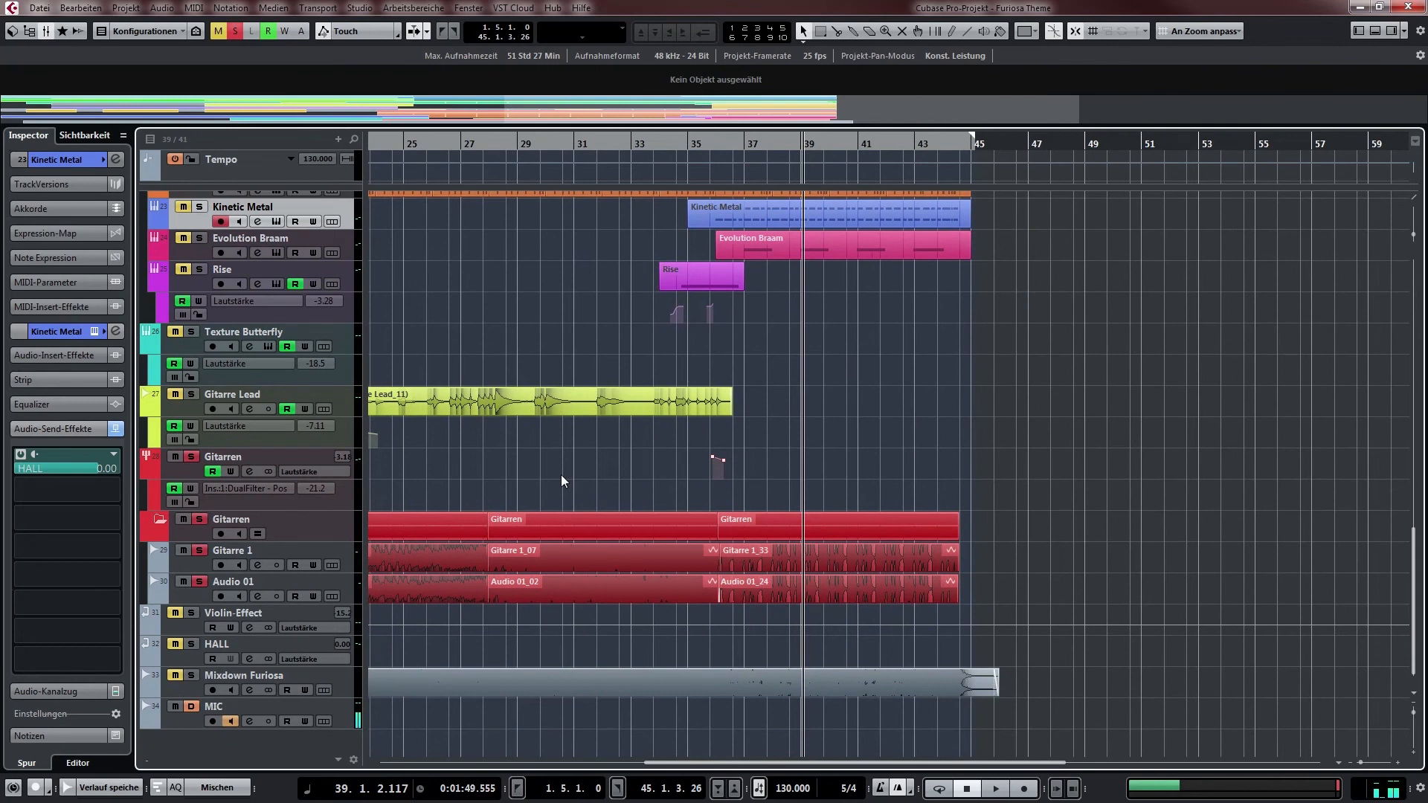
{"action": "left_click_drag", "start_coordinate": [561, 474], "coordinate": [666, 556]}
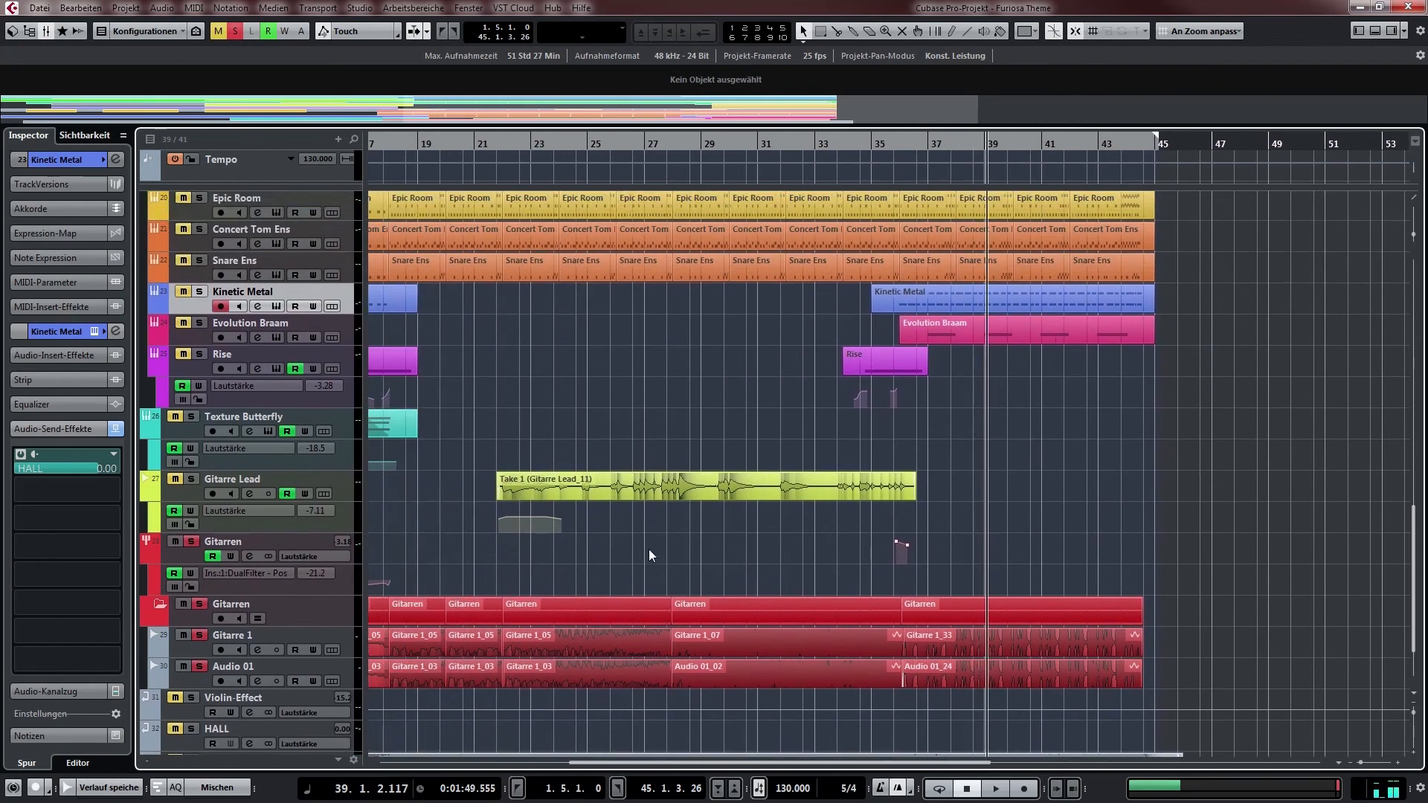
{"action": "scroll", "coordinate": [648, 554], "scroll_direction": "down", "scroll_amount": 3}
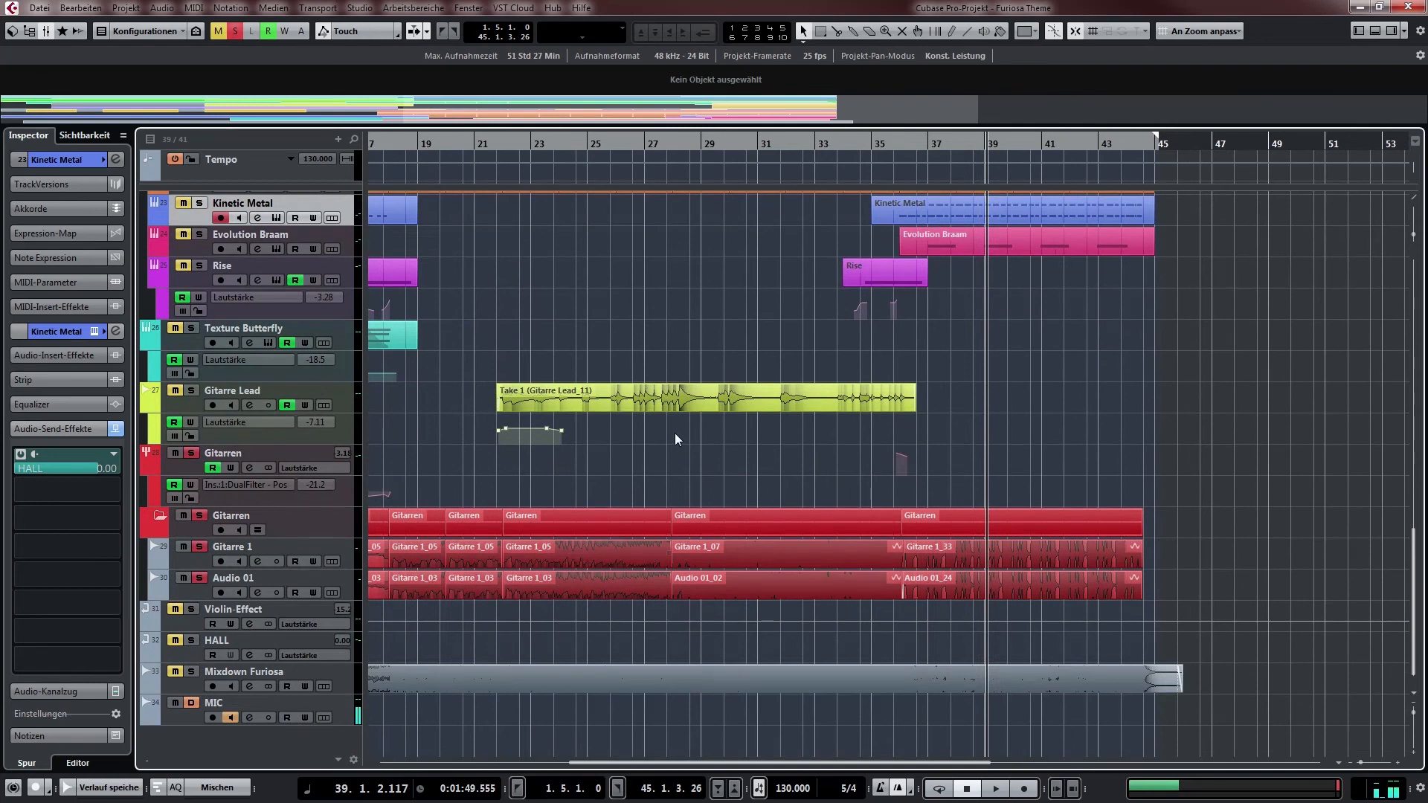
{"action": "left_click_drag", "start_coordinate": [674, 439], "coordinate": [656, 536]}
{"action": "left_click_drag", "start_coordinate": [577, 468], "coordinate": [585, 367]}
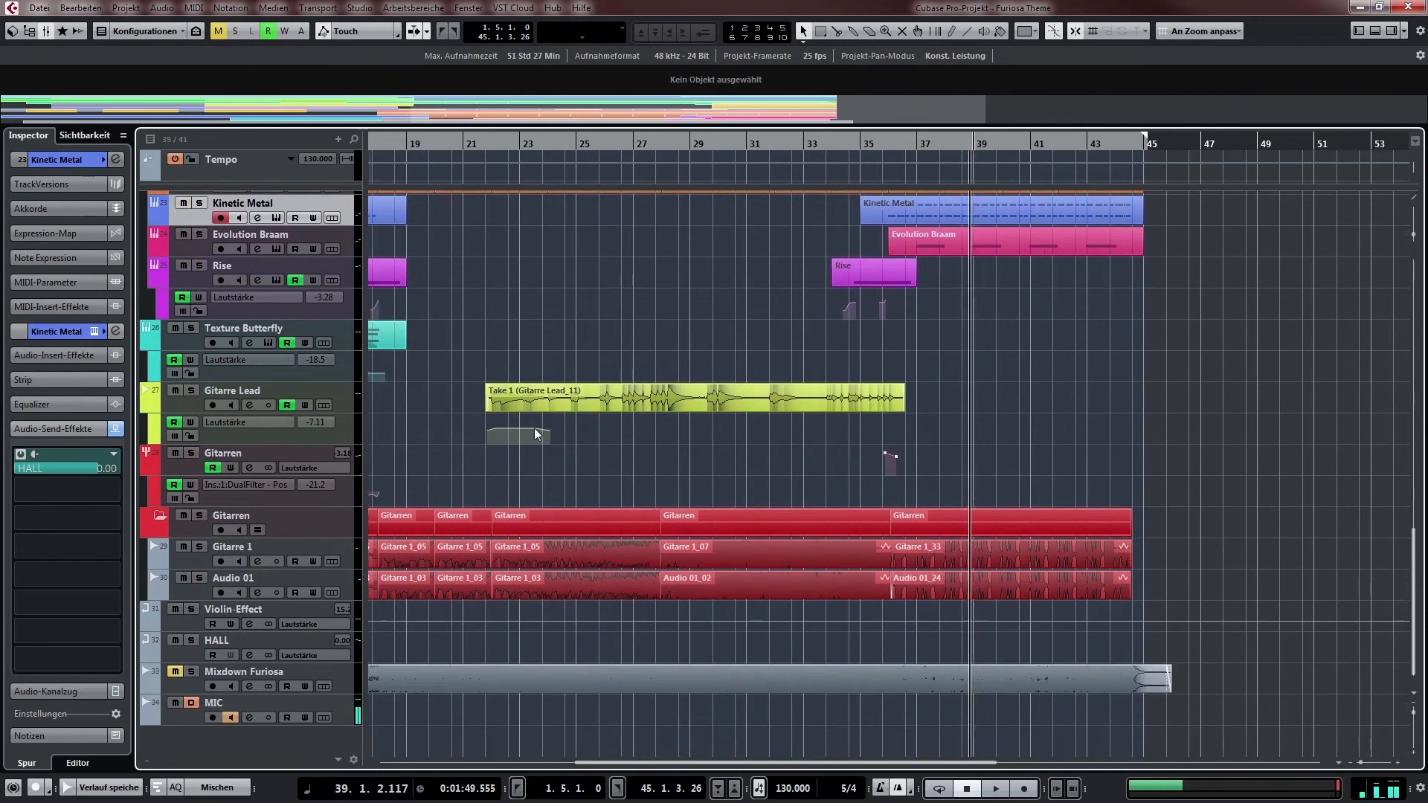
Show the HALL track's REVerence insert with the Austrian Concert Hall preset, its window moved fully into view, and close it
{"action": "left_click", "coordinate": [276, 641]}
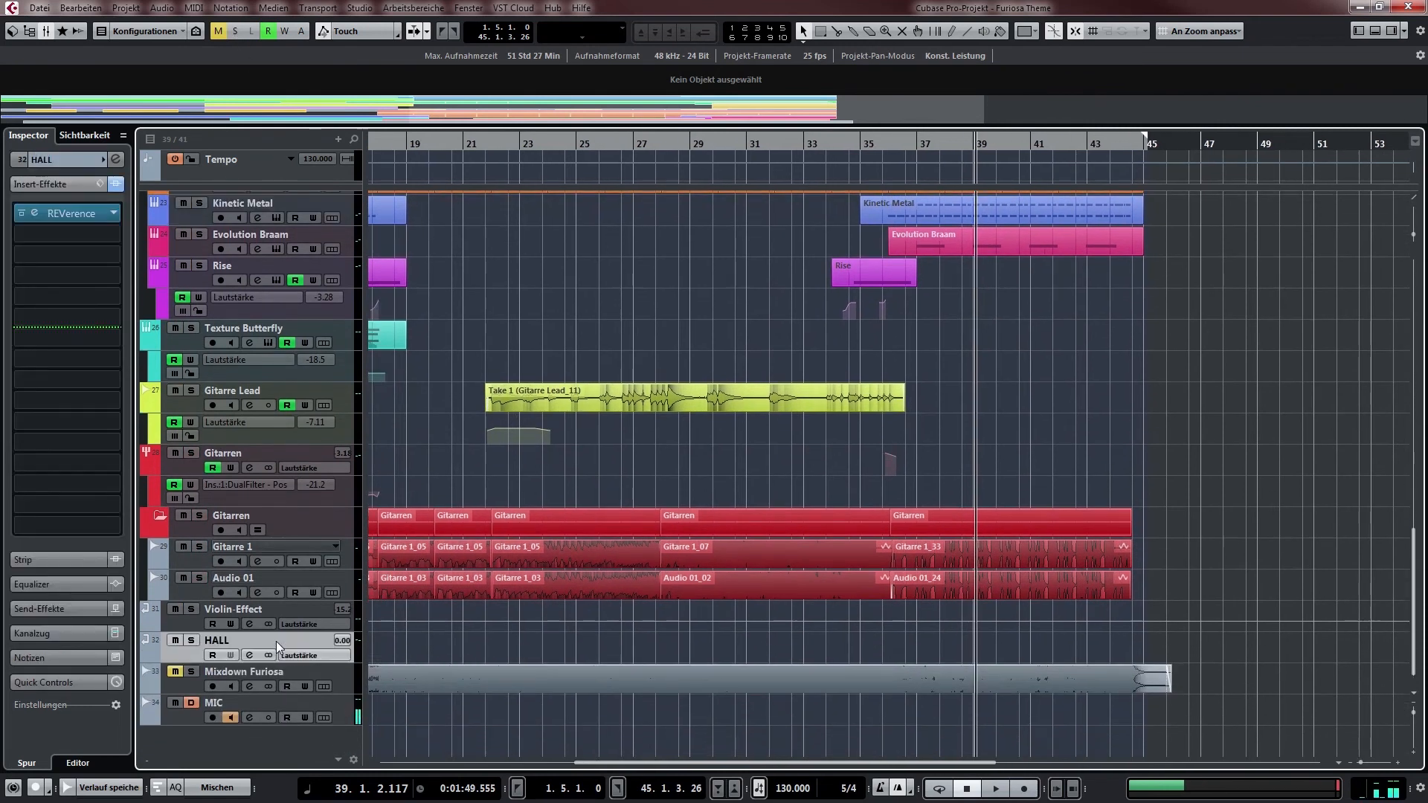
{"action": "left_click", "coordinate": [34, 217]}
{"action": "left_click_drag", "start_coordinate": [381, 98], "coordinate": [451, 128]}
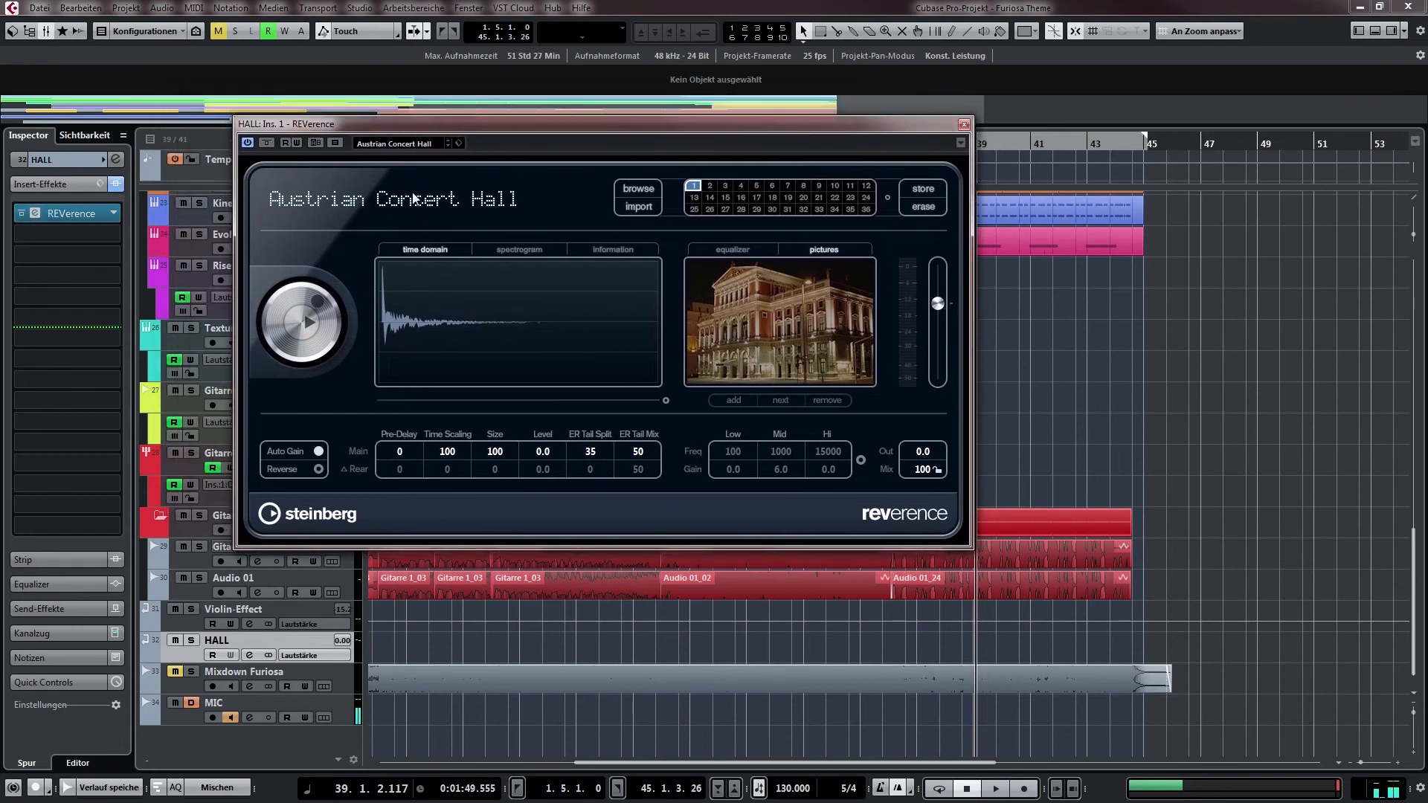
{"action": "left_click", "coordinate": [964, 125]}
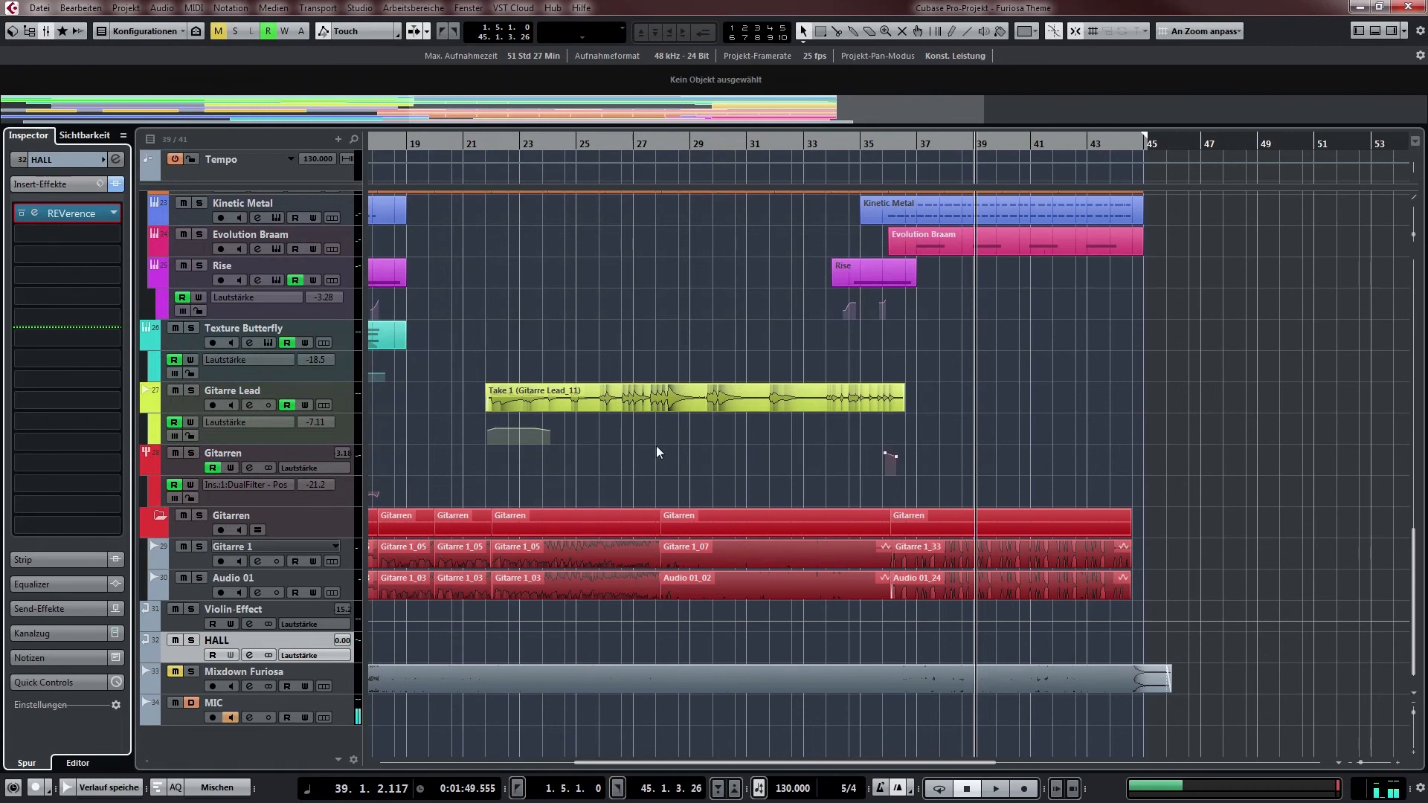
Fit all tracks and the whole song length into the project view and play the full arrangement from bar 1
{"action": "left_click_drag", "start_coordinate": [703, 464], "coordinate": [786, 477]}
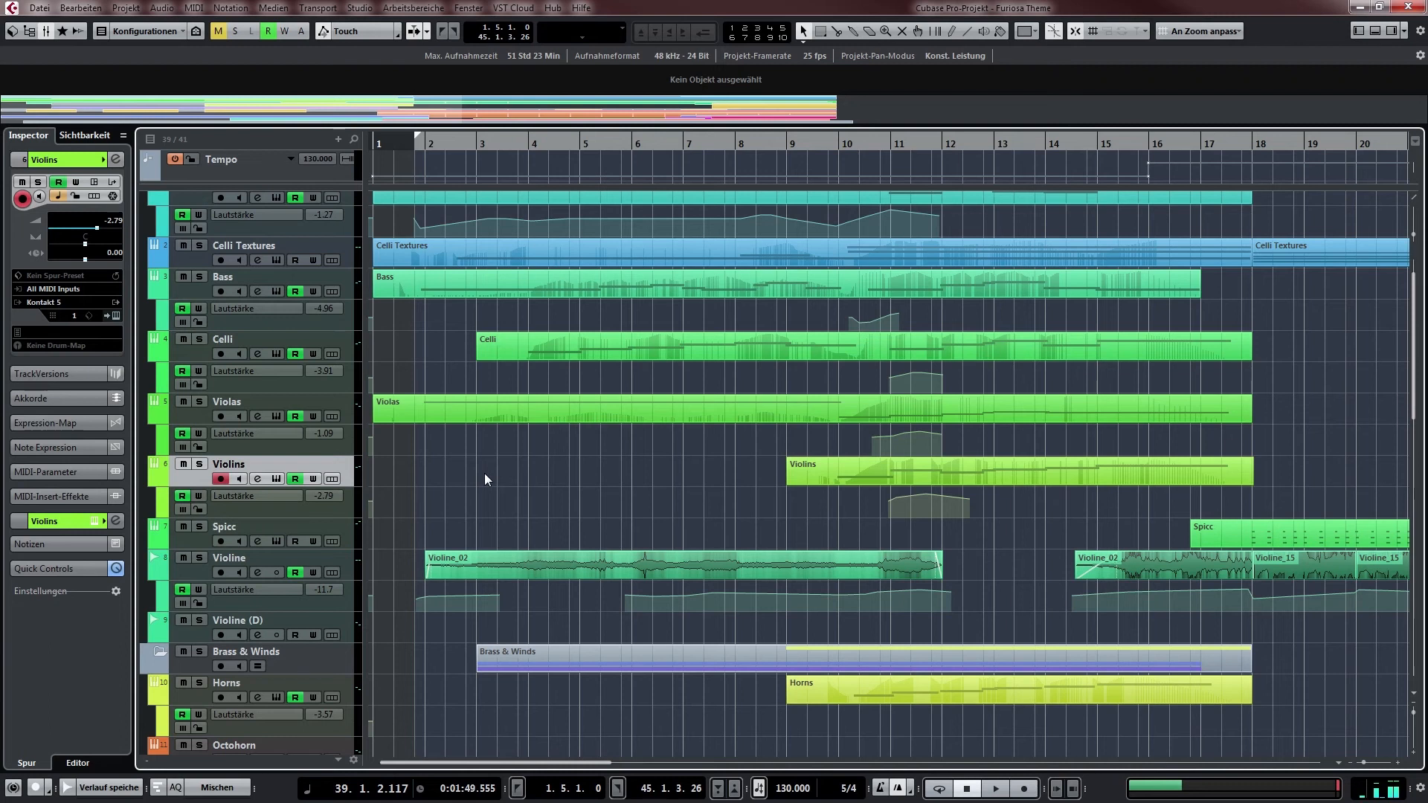
{"action": "key", "text": "shift+g"}
{"action": "key", "text": "shift+g"}
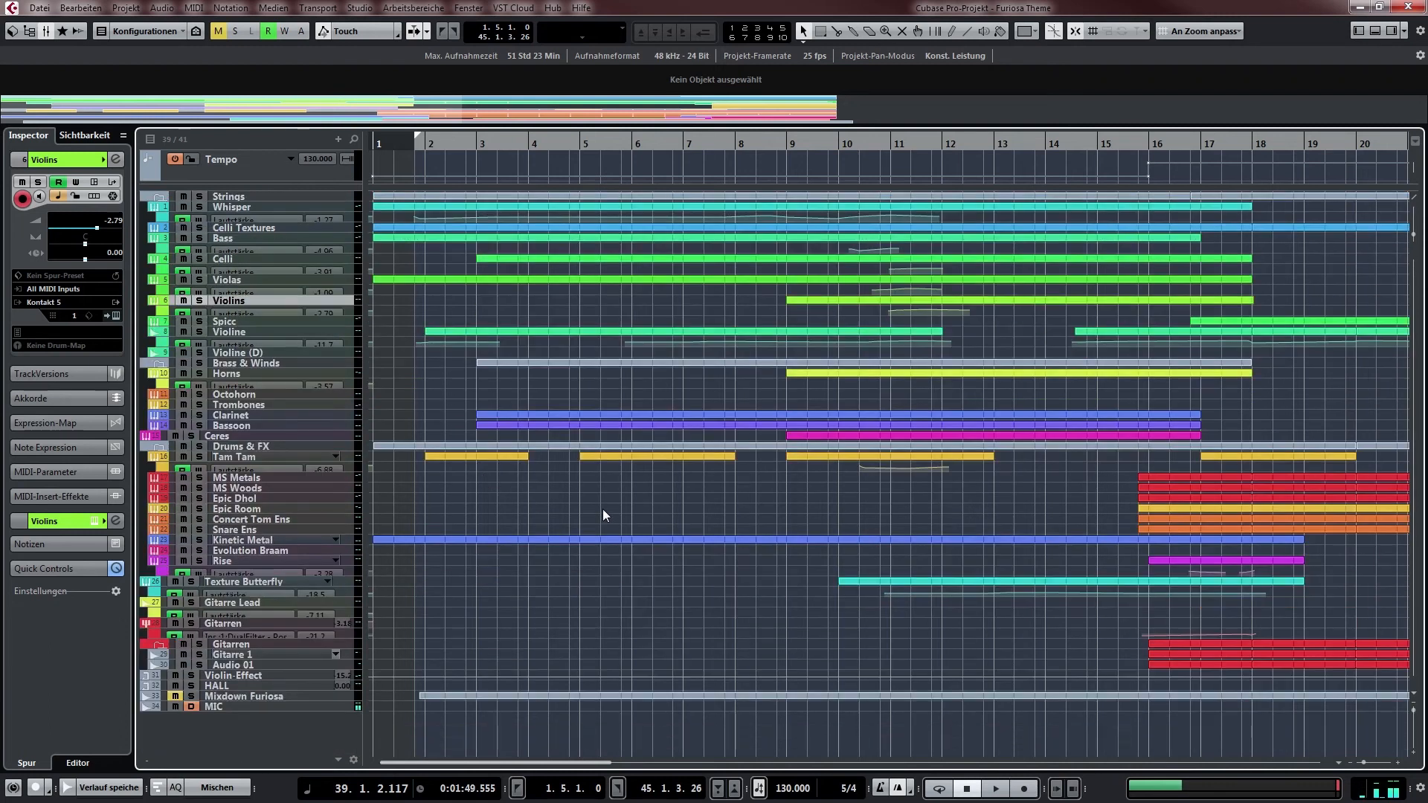
{"action": "key", "text": "g"}
{"action": "key", "text": "g"}
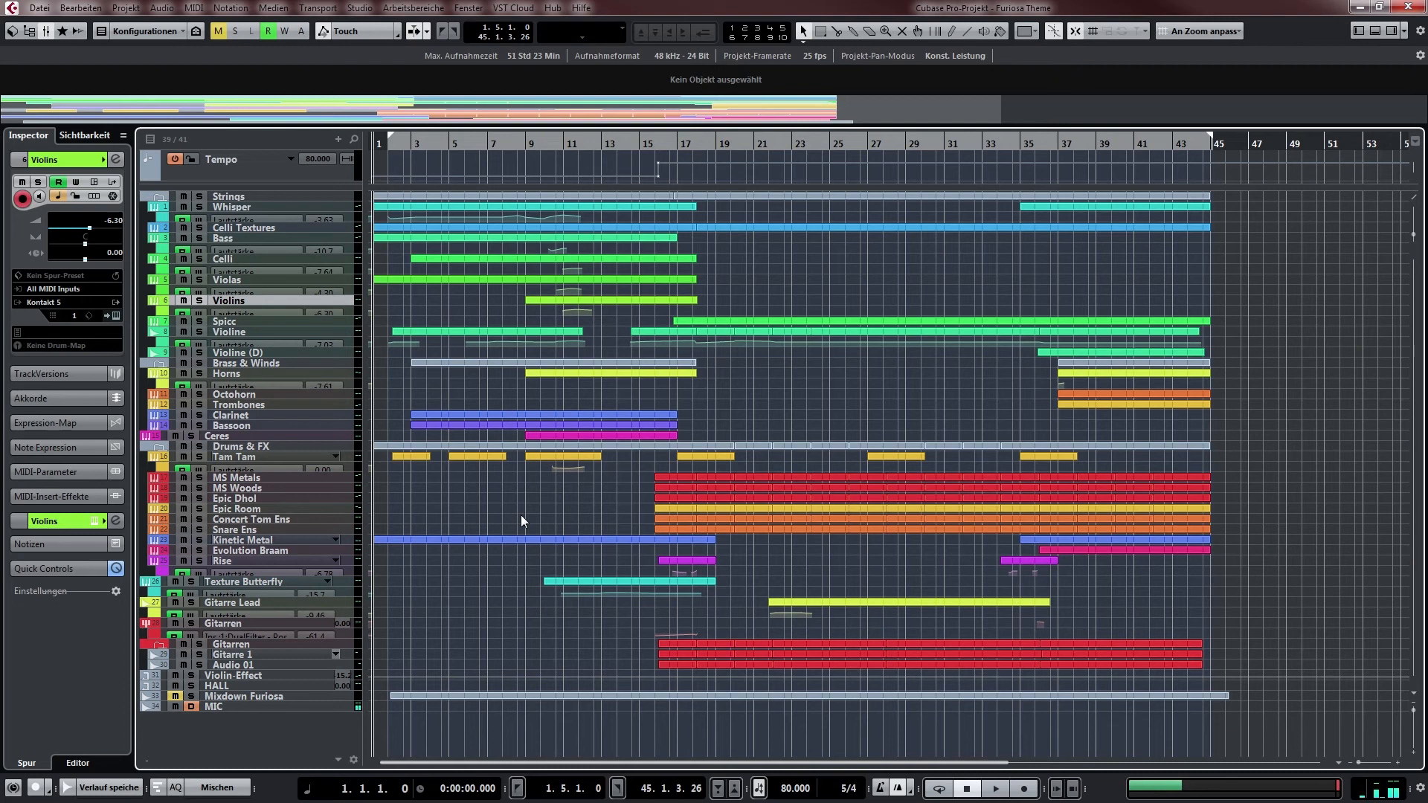
{"action": "key", "text": "space"}
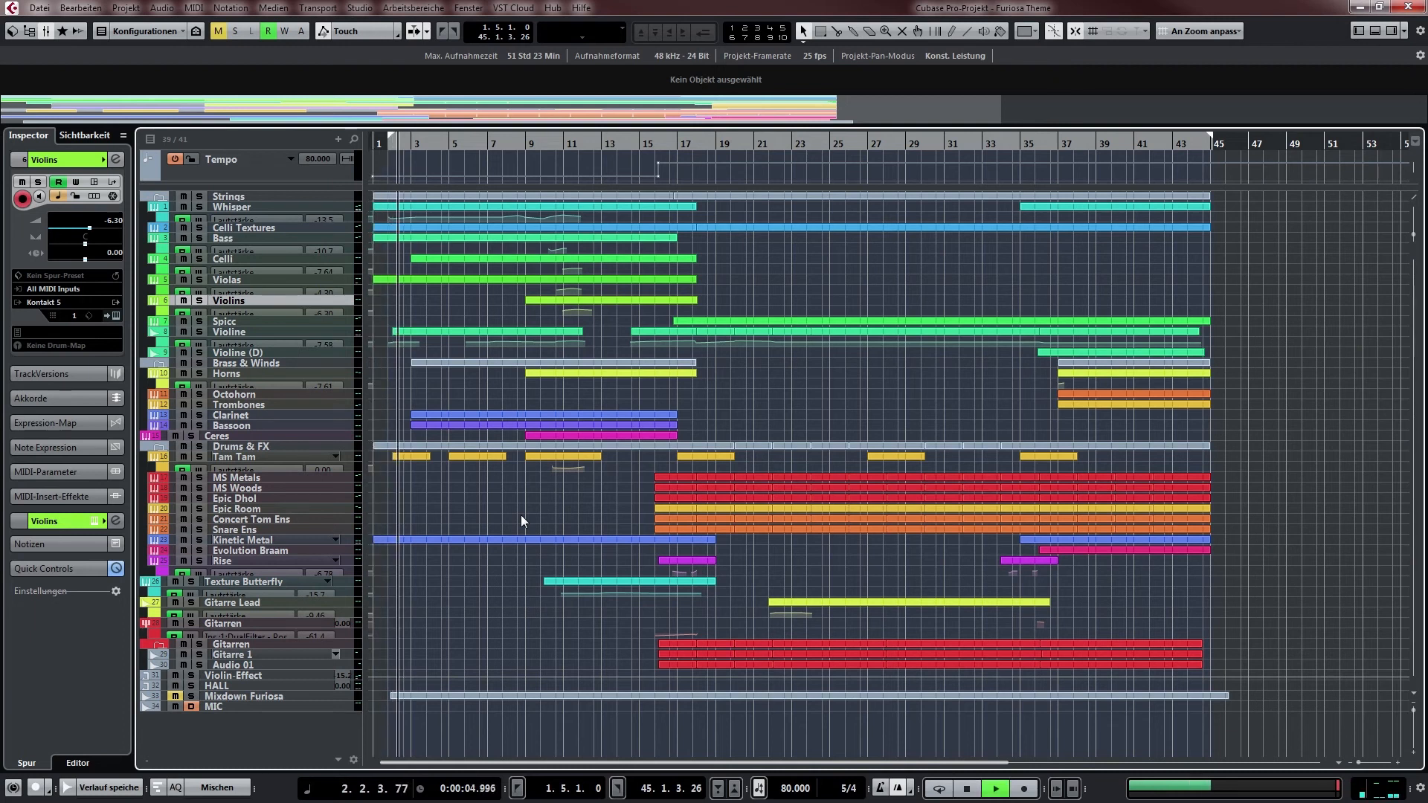